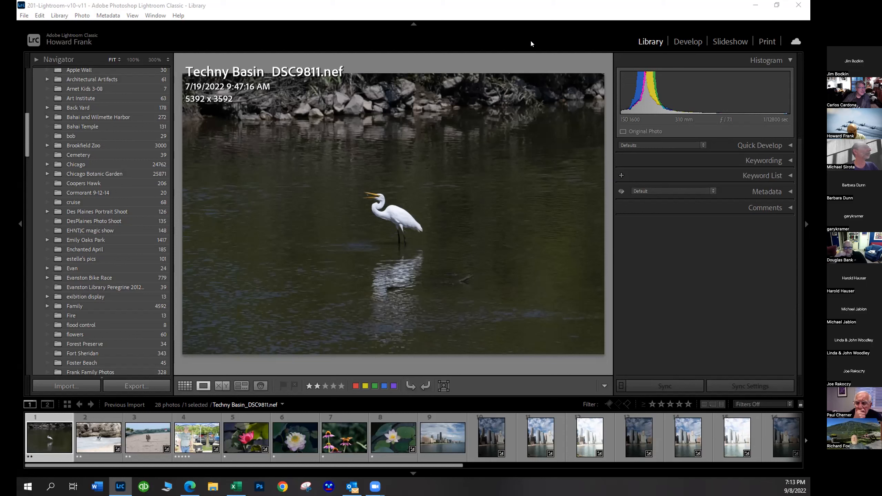
Remove Slideshow from the modules shown in the module picker
{"action": "right_click", "coordinate": [531, 41]}
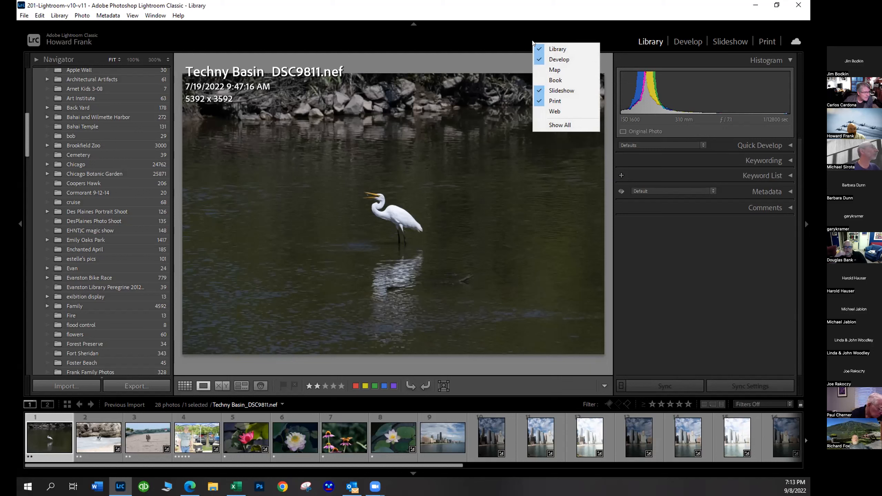
{"action": "right_click", "coordinate": [504, 34]}
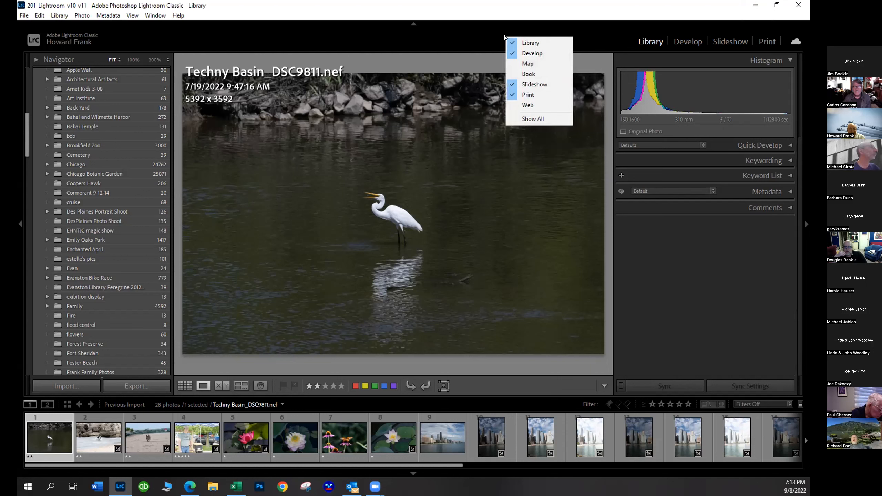
{"action": "left_click", "coordinate": [516, 85]}
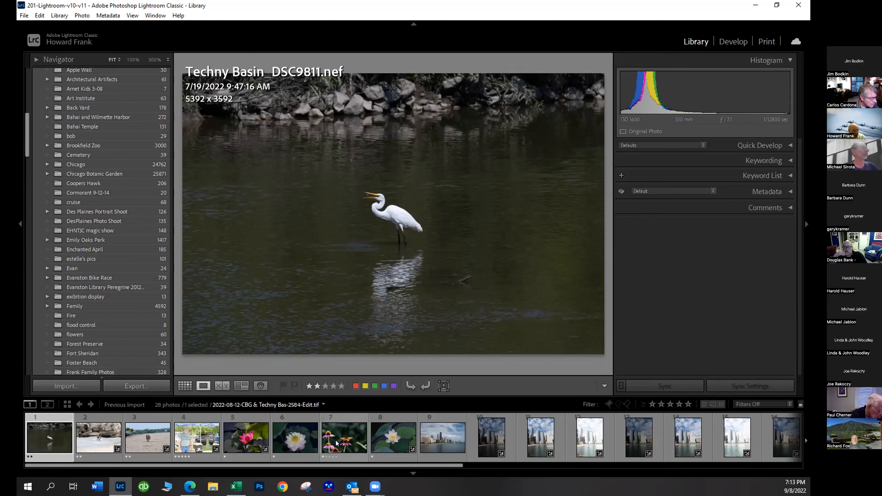
Open the egret photo in the Develop module and look over the list of adjustment sections
{"action": "left_click", "coordinate": [732, 41]}
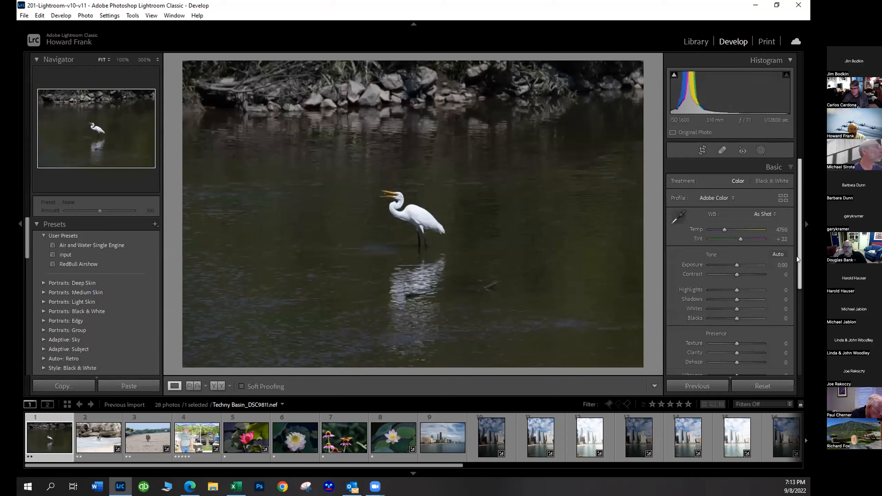
{"action": "scroll", "coordinate": [799, 226], "scroll_direction": "down", "scroll_amount": 5}
{"action": "scroll", "coordinate": [804, 202], "scroll_direction": "up", "scroll_amount": 5}
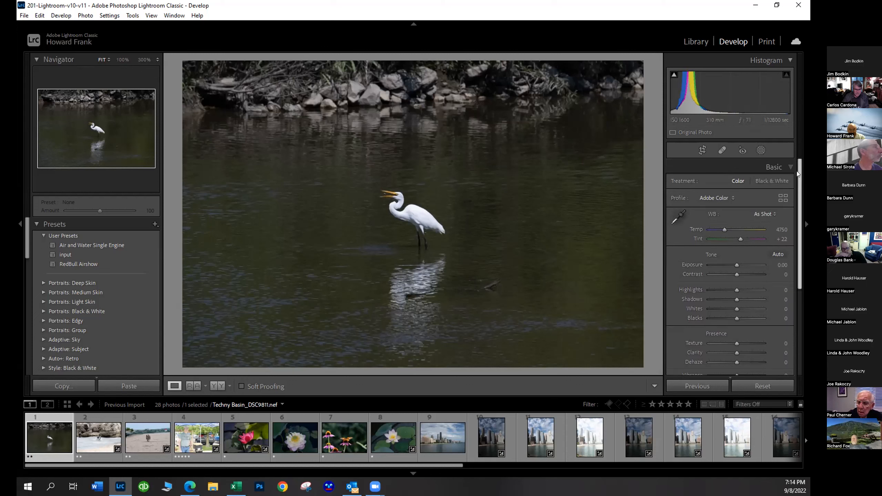
{"action": "left_click_drag", "start_coordinate": [796, 171], "coordinate": [804, 271]}
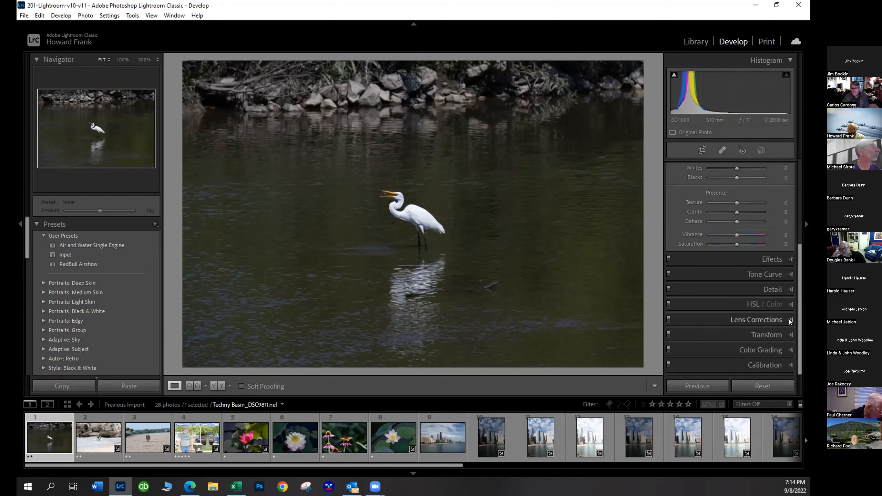
{"action": "left_click_drag", "start_coordinate": [796, 295], "coordinate": [804, 212]}
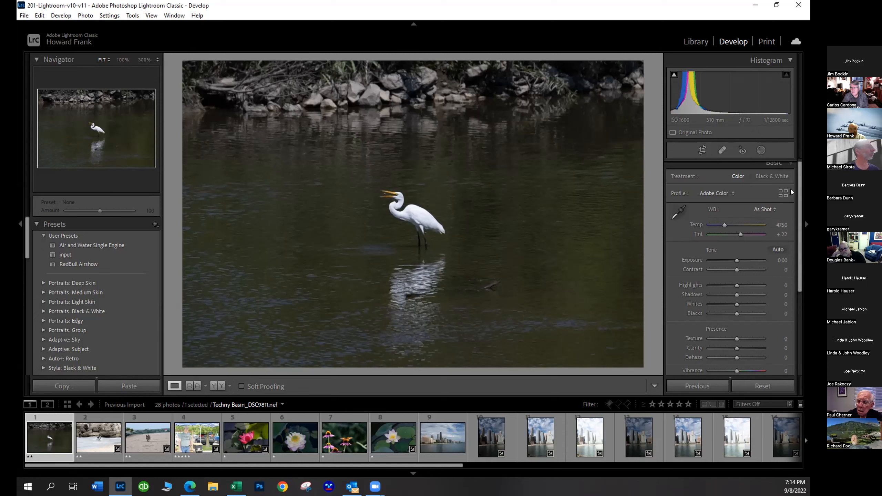
{"action": "left_click_drag", "start_coordinate": [796, 192], "coordinate": [796, 239]}
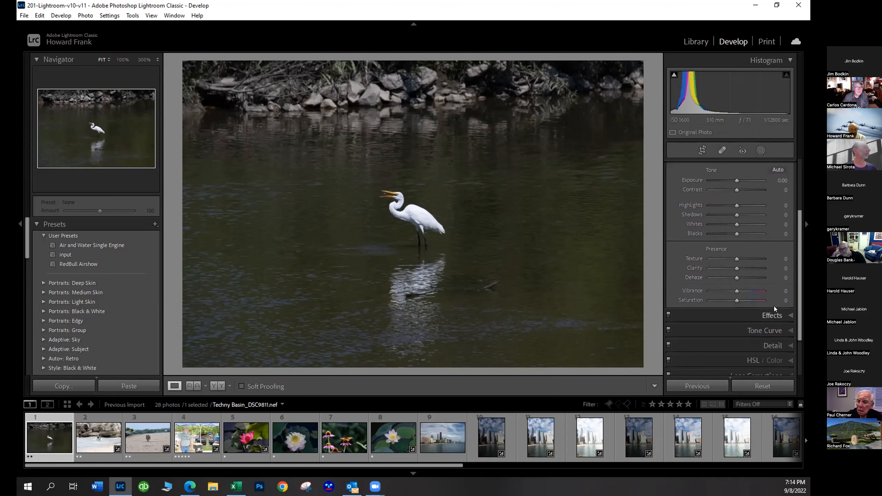
Expand the Effects section to view its vignetting and grain settings, and switch back to the Basic section
{"action": "left_click", "coordinate": [773, 312]}
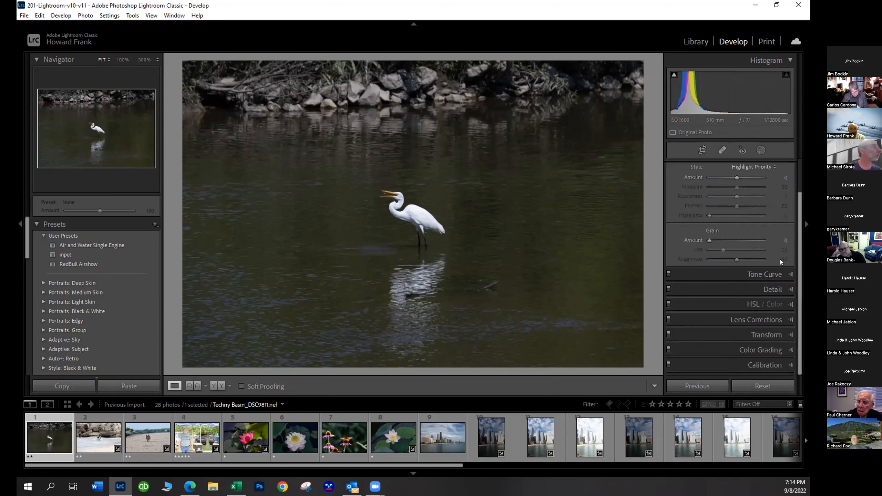
{"action": "scroll", "coordinate": [798, 213], "scroll_direction": "up", "scroll_amount": 1}
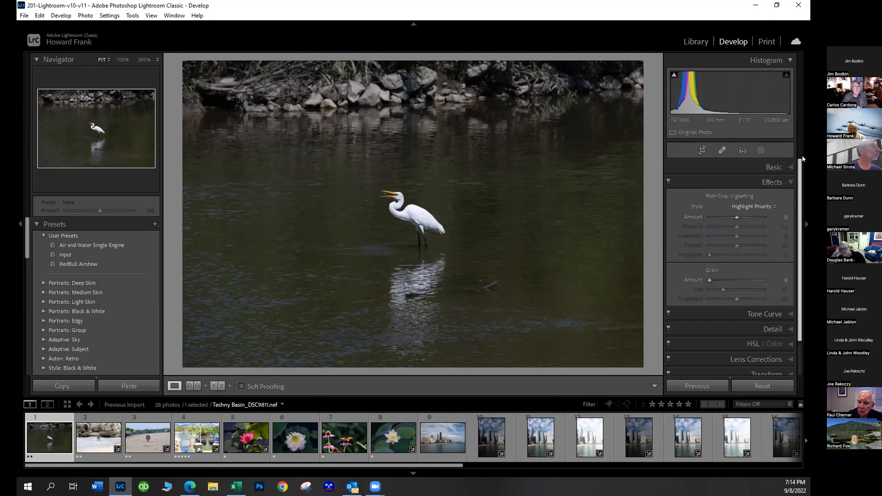
{"action": "scroll", "coordinate": [795, 208], "scroll_direction": "up", "scroll_amount": 1}
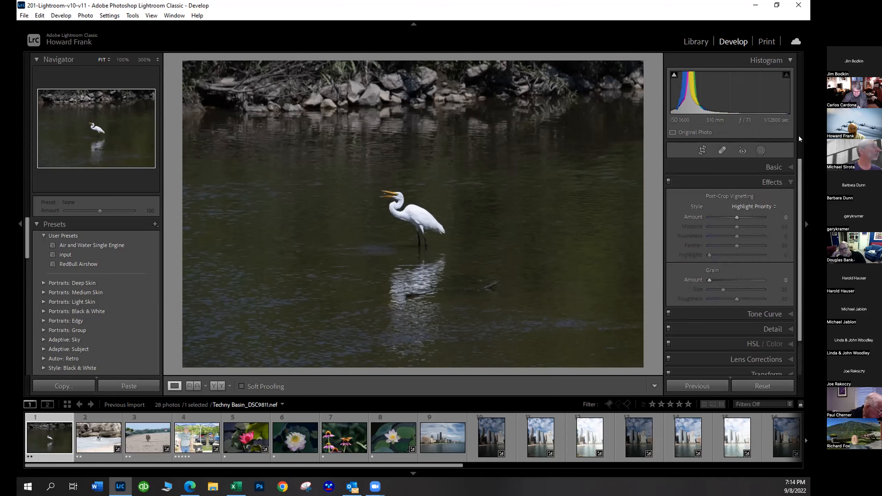
{"action": "left_click", "coordinate": [752, 162]}
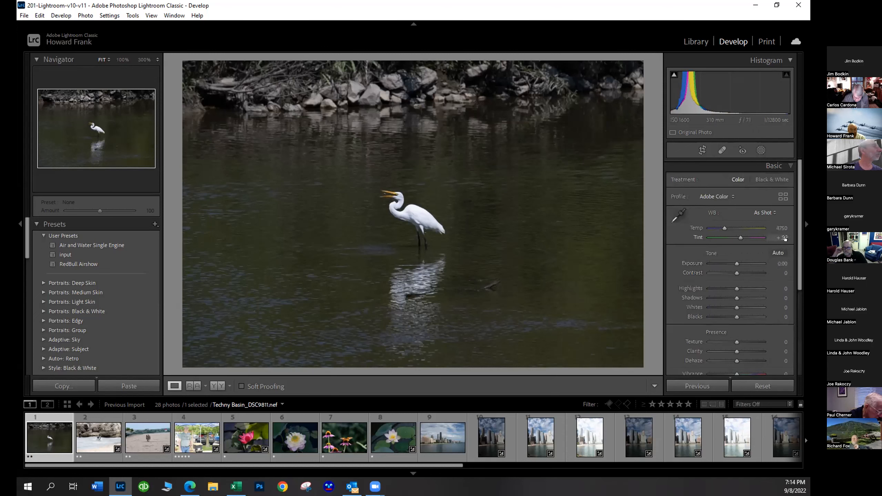
{"action": "left_click_drag", "start_coordinate": [797, 217], "coordinate": [799, 323]}
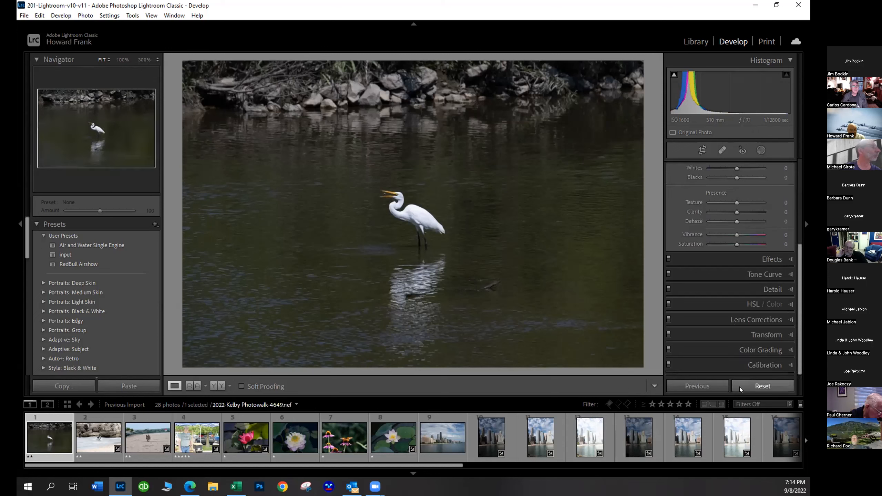
Expand the Calibration section, review the available process versions and choose Version 5 (Current)
{"action": "left_click", "coordinate": [736, 366]}
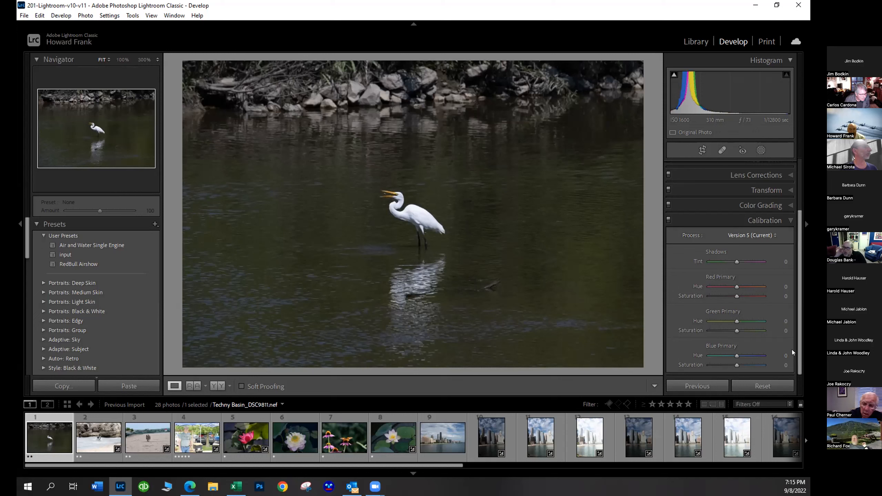
{"action": "mouse_move", "coordinate": [795, 232]}
{"action": "left_mouse_down"}
{"action": "mouse_move", "coordinate": [806, 132]}
{"action": "mouse_move", "coordinate": [804, 243]}
{"action": "left_mouse_up"}
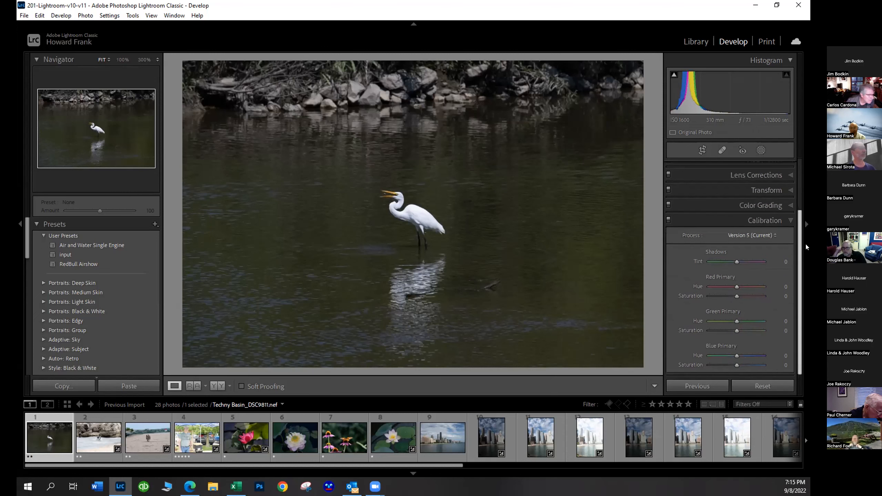
{"action": "left_click", "coordinate": [730, 237]}
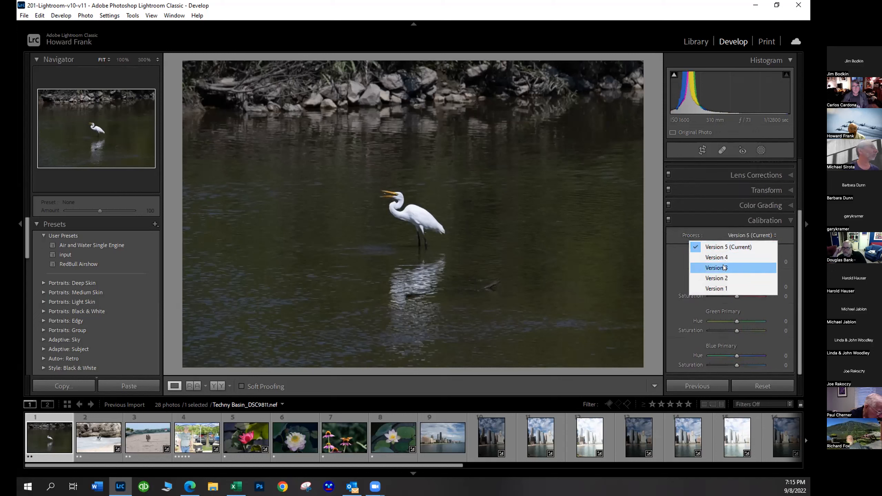
{"action": "left_click", "coordinate": [722, 246]}
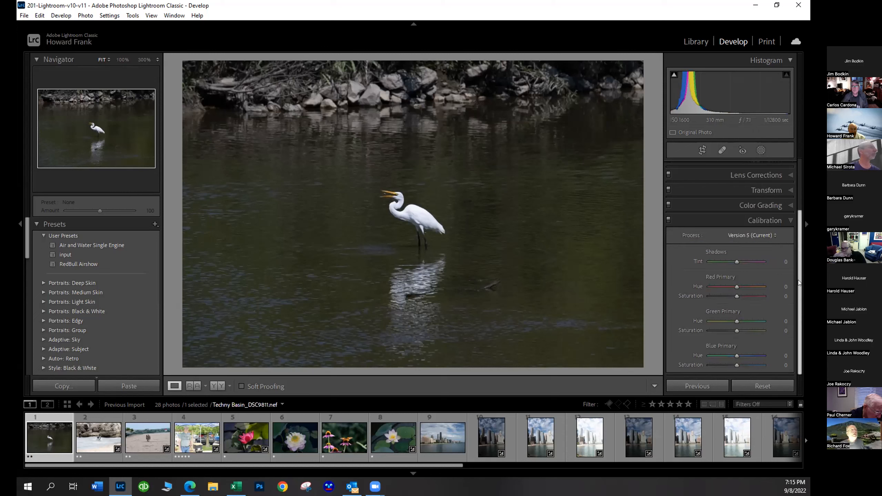
{"action": "left_click_drag", "start_coordinate": [801, 311], "coordinate": [801, 182]}
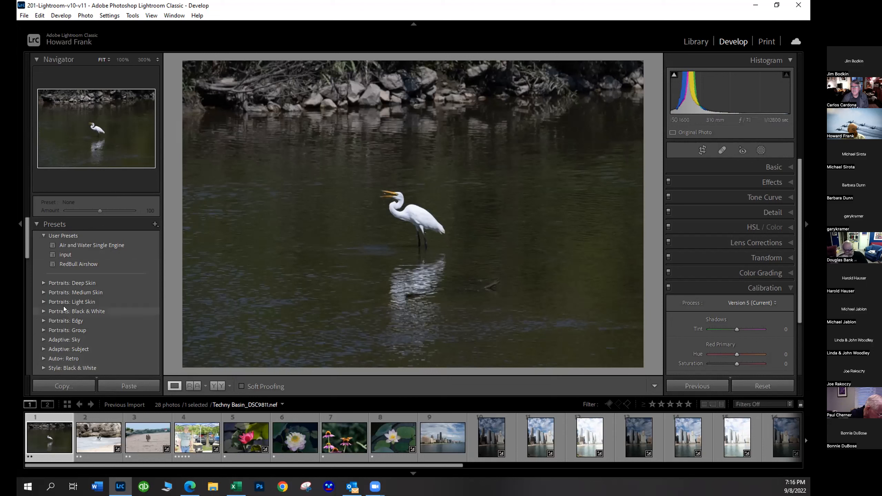
Apply the user preset "input" to the egret photo and set its white balance to Cloudy in the Basic settings
{"action": "left_click", "coordinate": [63, 253]}
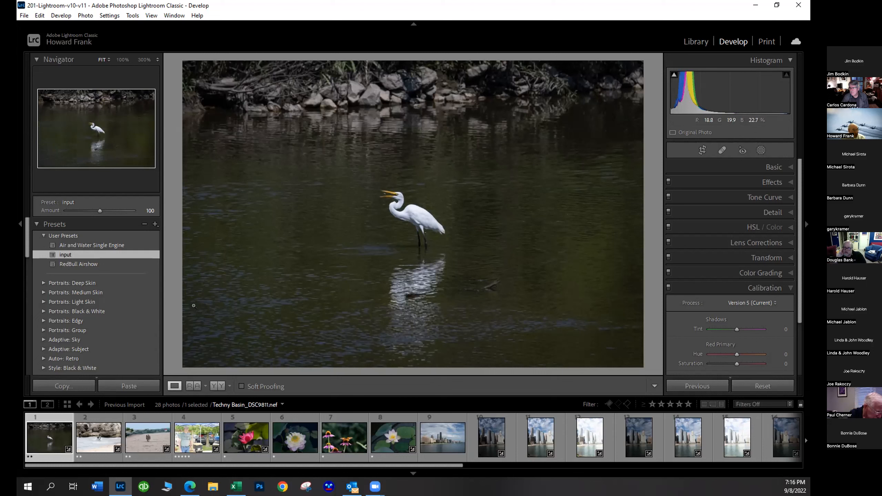
{"action": "left_click", "coordinate": [750, 168]}
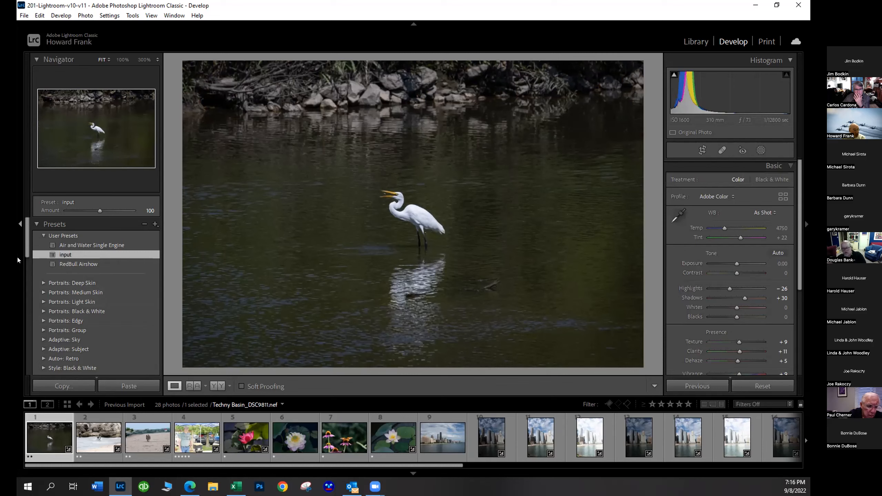
{"action": "left_click", "coordinate": [42, 252]}
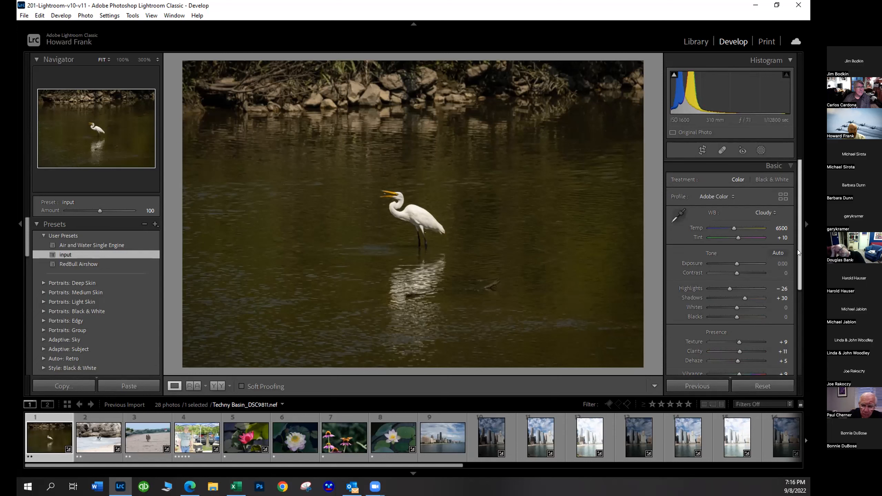
Check the Solo Mode option for the Develop adjustment sections and expand the Effects section
{"action": "mouse_move", "coordinate": [800, 252]}
{"action": "left_mouse_down"}
{"action": "mouse_move", "coordinate": [806, 325]}
{"action": "mouse_move", "coordinate": [801, 239]}
{"action": "left_mouse_up"}
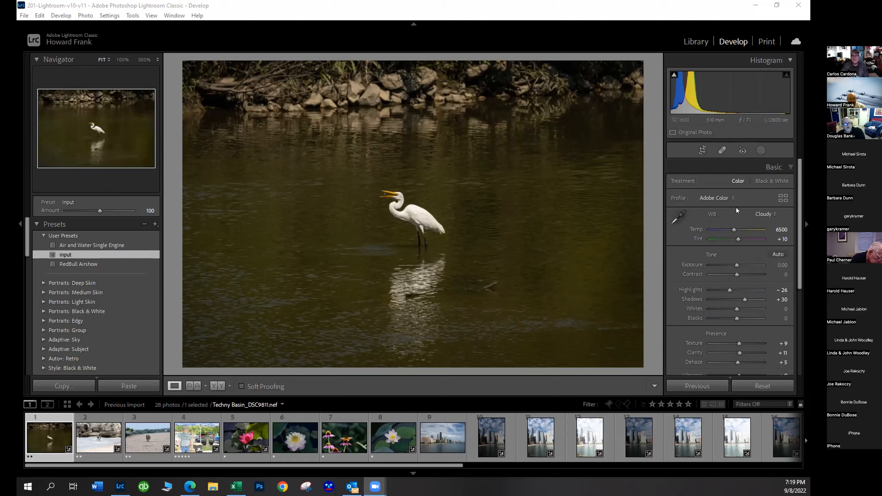
{"action": "left_click", "coordinate": [797, 163]}
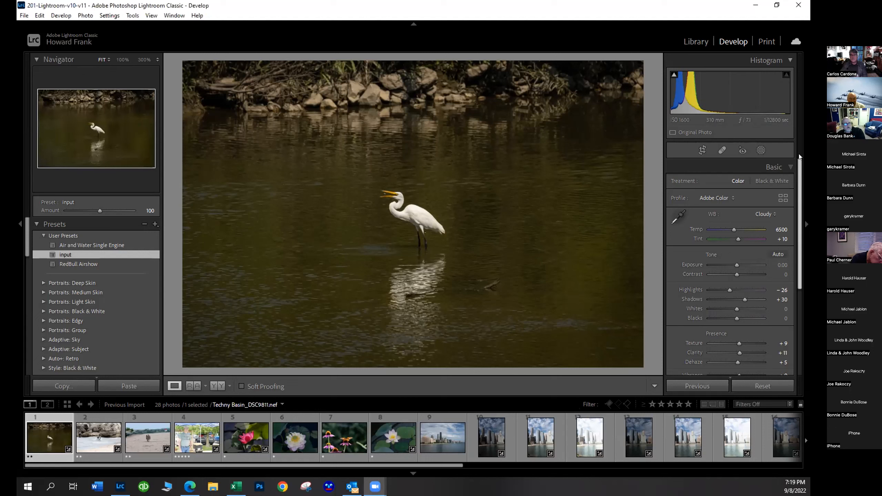
{"action": "left_click_drag", "start_coordinate": [796, 159], "coordinate": [803, 130]}
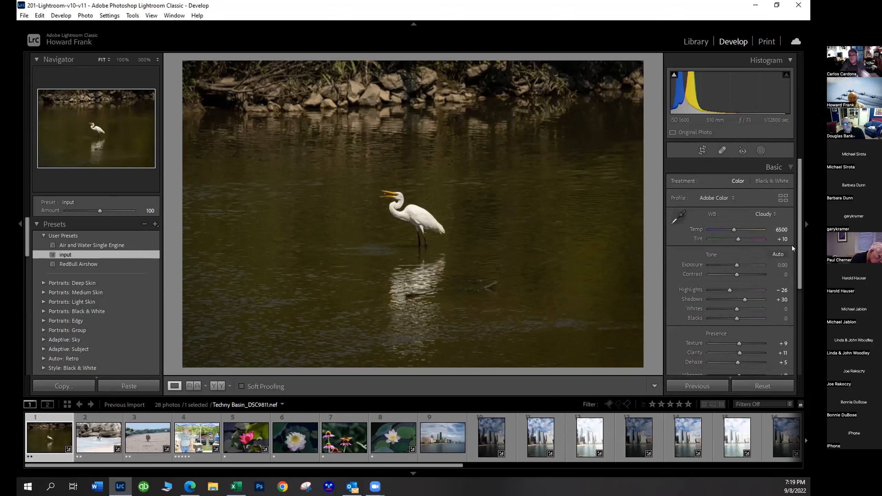
{"action": "left_click_drag", "start_coordinate": [798, 216], "coordinate": [799, 355]}
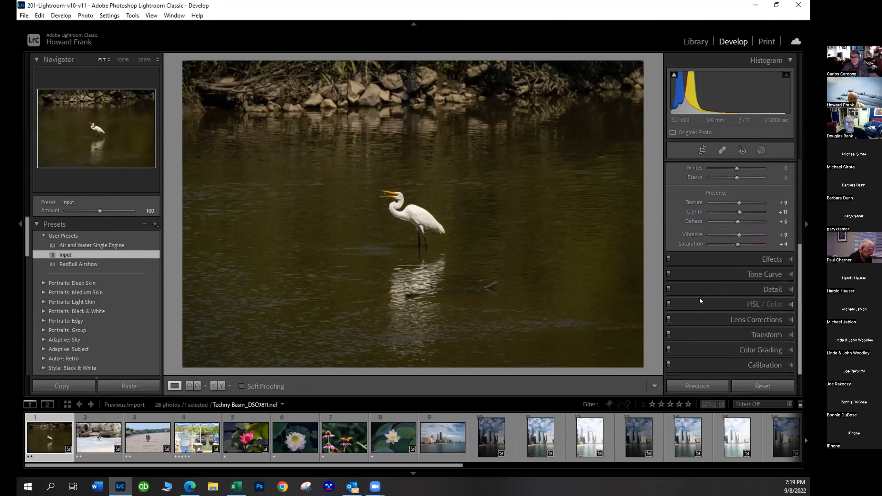
{"action": "right_click", "coordinate": [707, 276]}
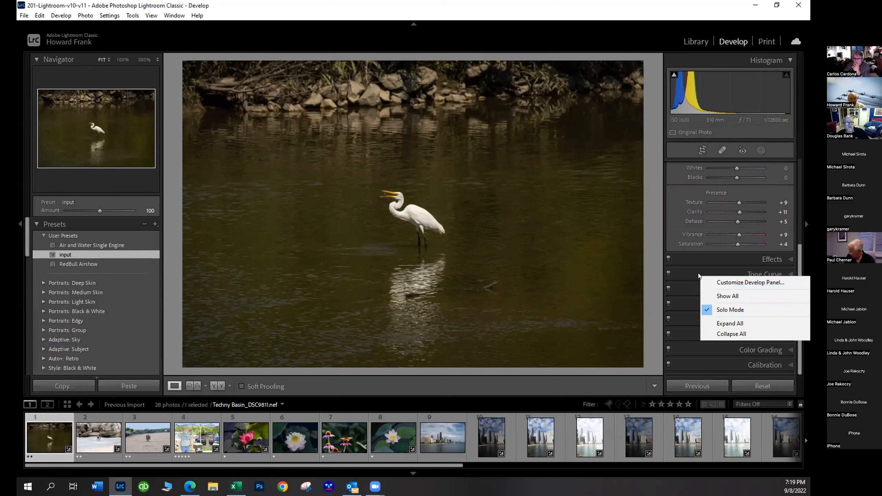
{"action": "right_click", "coordinate": [698, 260]}
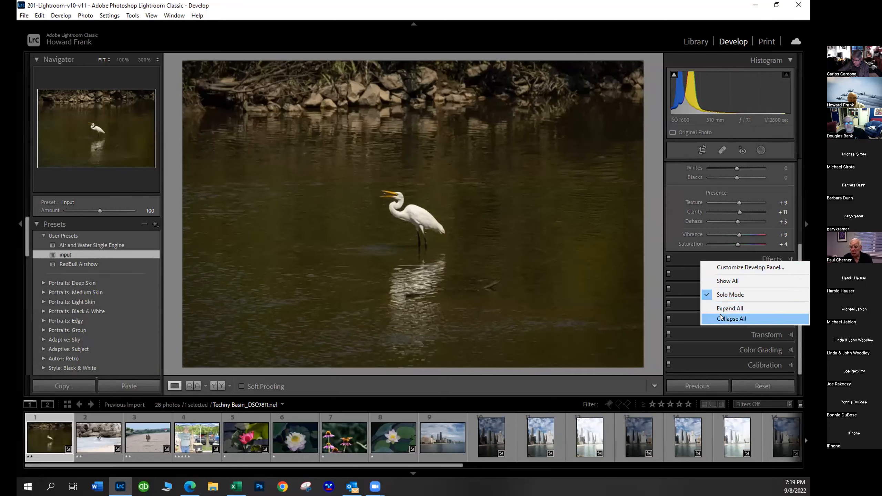
{"action": "left_click", "coordinate": [686, 258]}
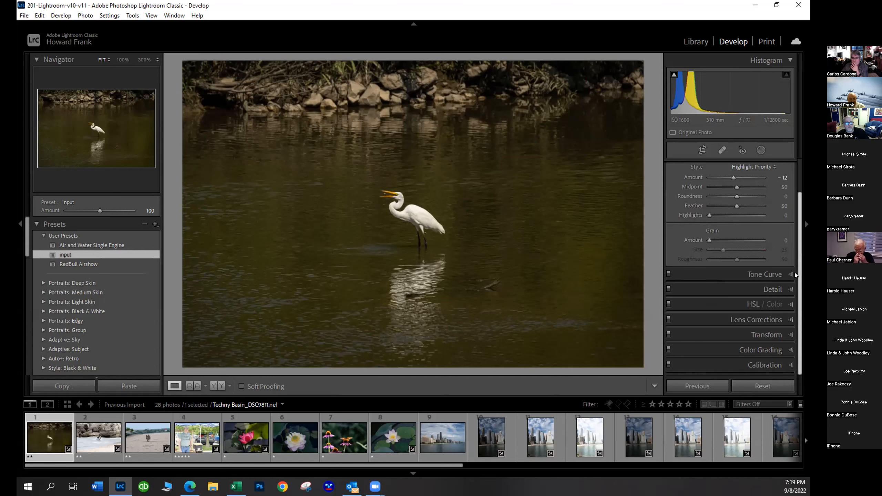
Hide the Develop adjustment panels beside the photo and show them again
{"action": "left_click", "coordinate": [806, 224]}
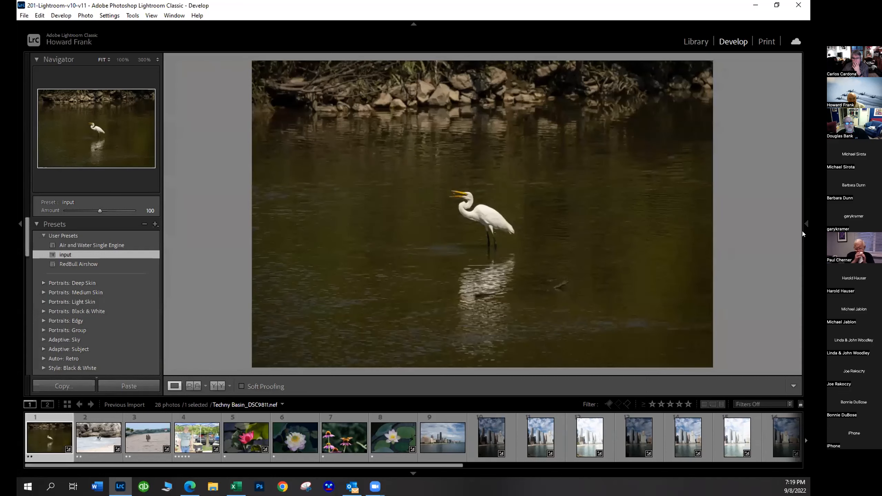
{"action": "left_click", "coordinate": [805, 225]}
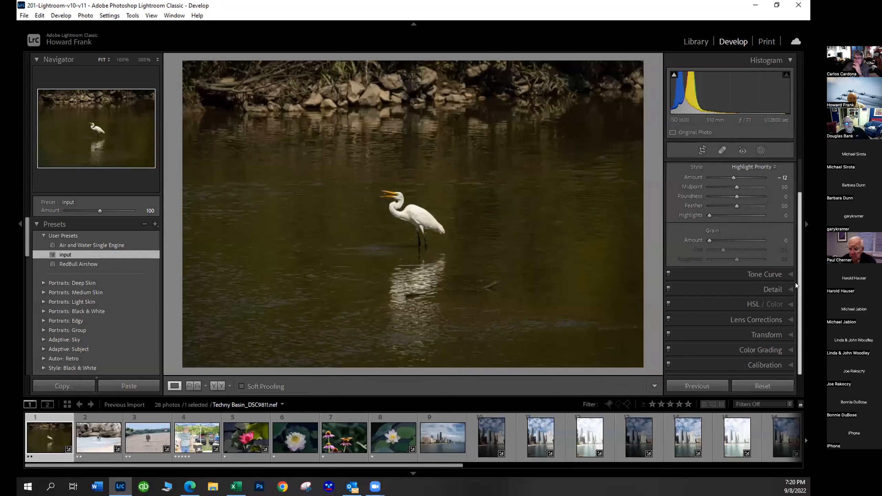
Switch the expanded section from Effects to Basic and back to Effects to review the preset's settings
{"action": "left_click_drag", "start_coordinate": [795, 283], "coordinate": [798, 245]}
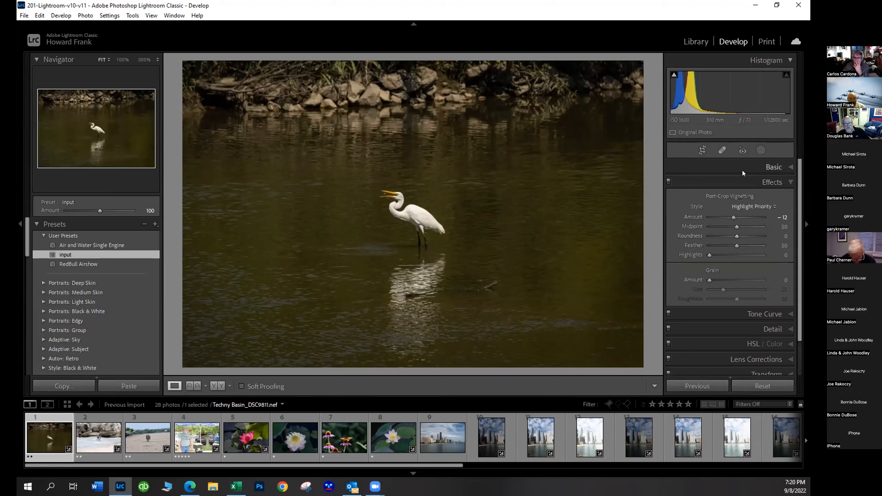
{"action": "left_click", "coordinate": [775, 167]}
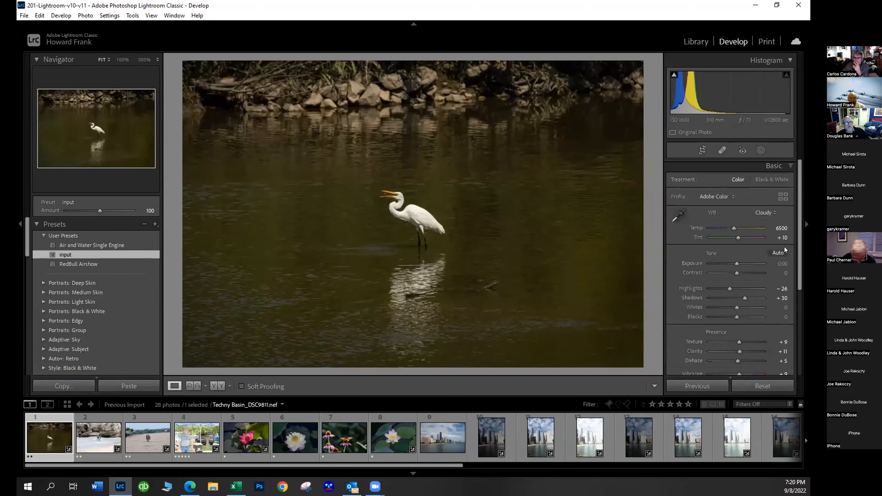
{"action": "scroll", "coordinate": [799, 291], "scroll_direction": "down", "scroll_amount": 3}
{"action": "left_click_drag", "start_coordinate": [799, 292], "coordinate": [802, 303]}
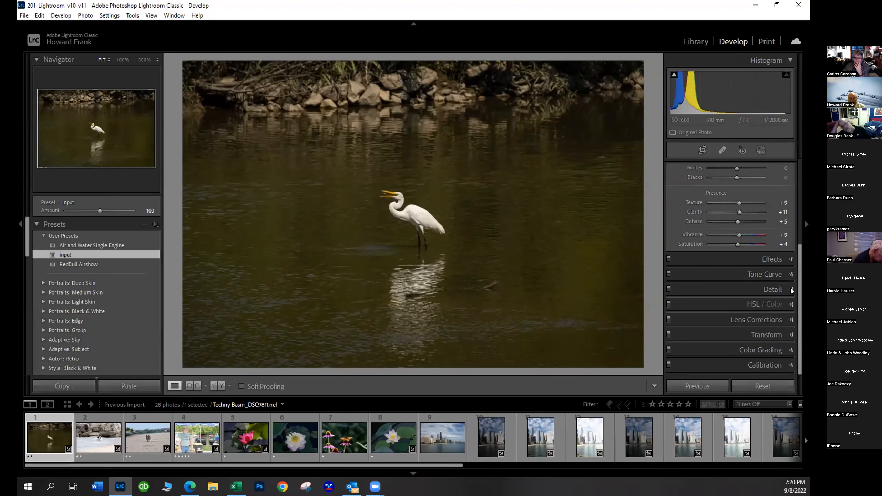
{"action": "left_click", "coordinate": [748, 258]}
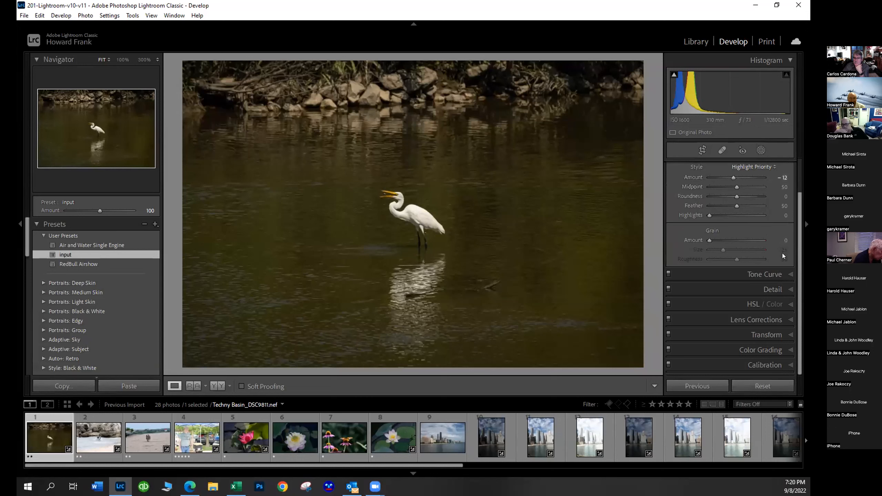
{"action": "left_click_drag", "start_coordinate": [800, 243], "coordinate": [799, 210]}
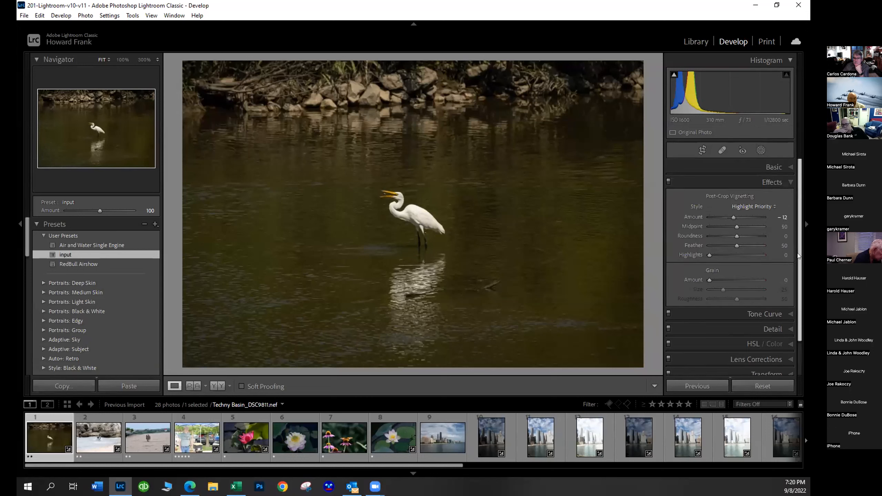
Expand the Basic section and start the Crop & Straighten tool on the egret photo
{"action": "left_click", "coordinate": [766, 168]}
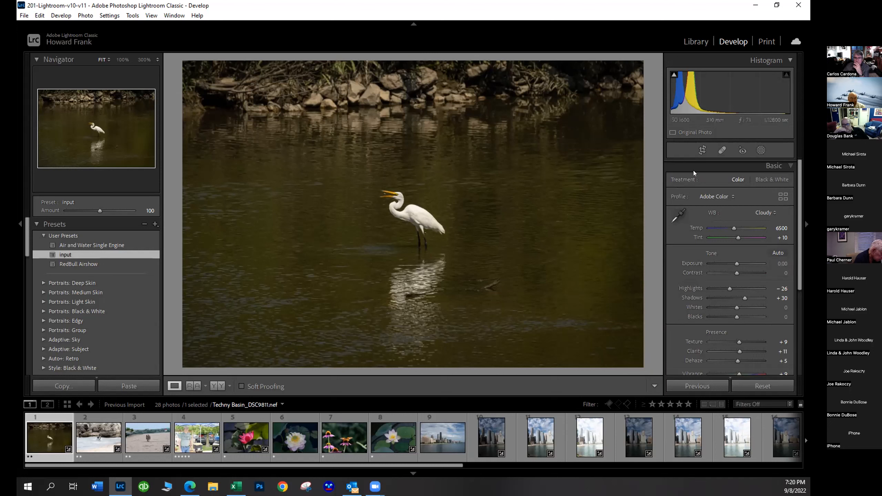
{"action": "left_click", "coordinate": [701, 151]}
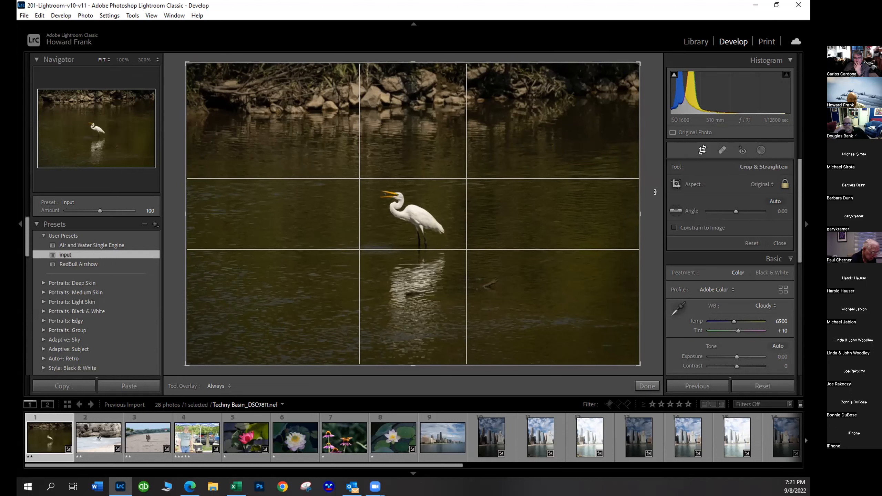
{"action": "left_click", "coordinate": [702, 151]}
{"action": "left_click", "coordinate": [702, 151]}
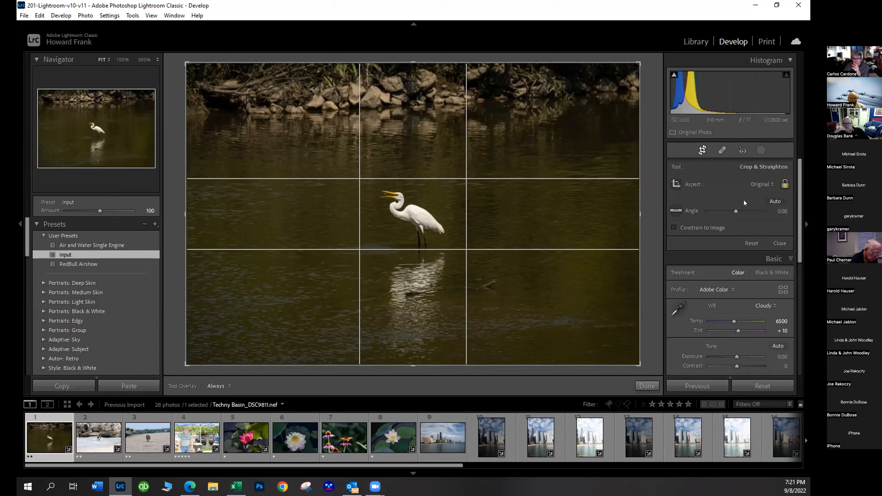
{"action": "left_click", "coordinate": [752, 185]}
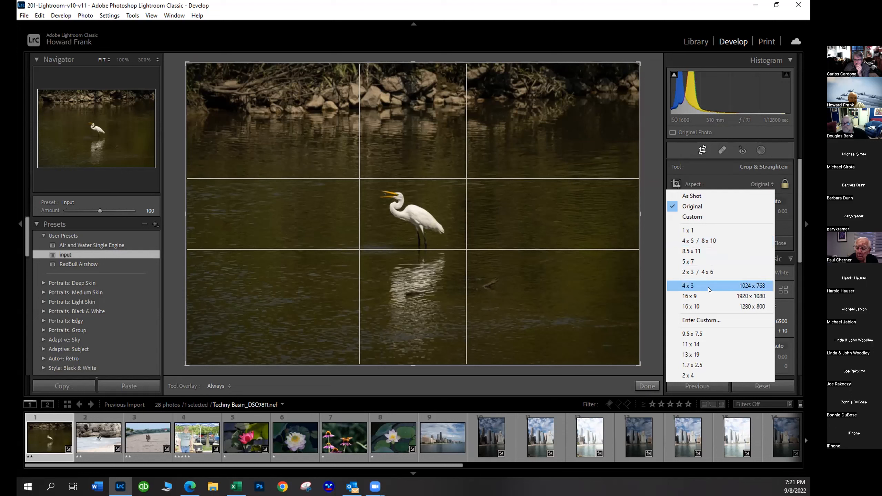
{"action": "left_click", "coordinate": [704, 319]}
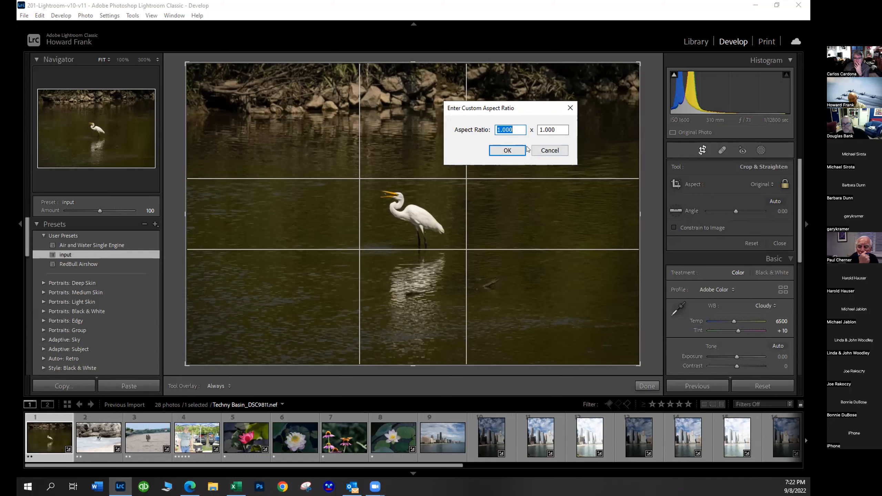
{"action": "type", "text": "17"}
{"action": "key", "text": "Tab"}
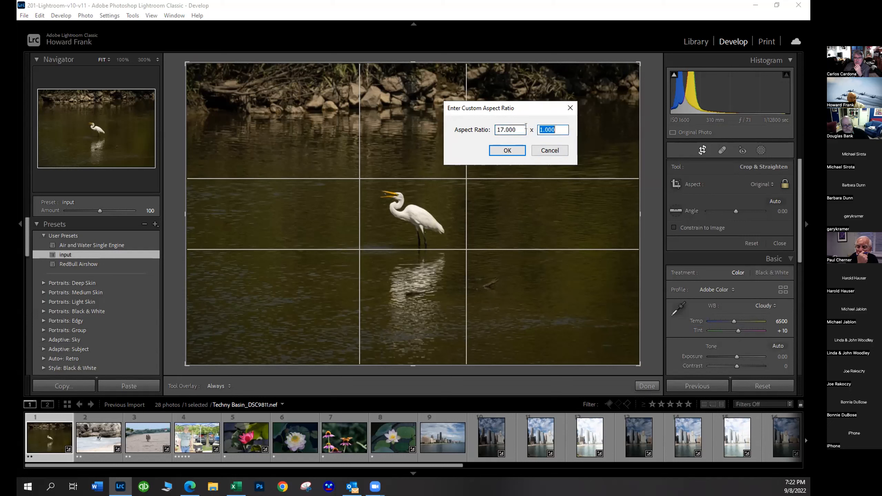
{"action": "type", "text": "25"}
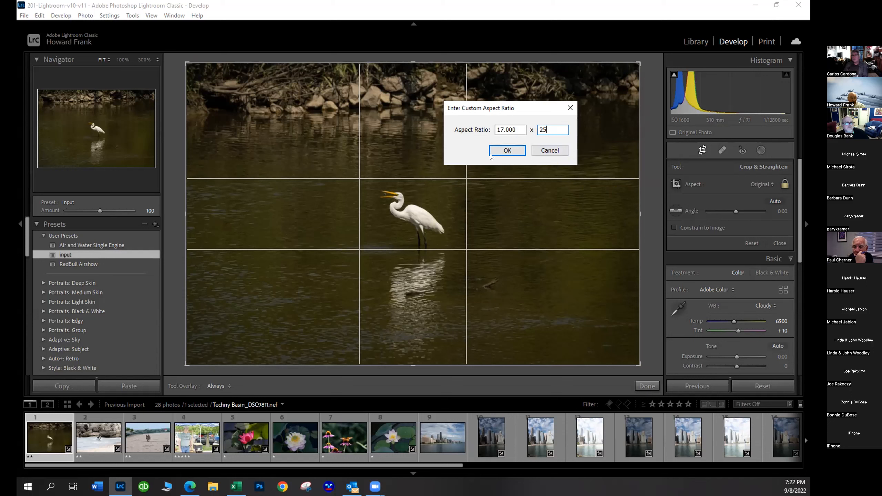
{"action": "left_click", "coordinate": [537, 152]}
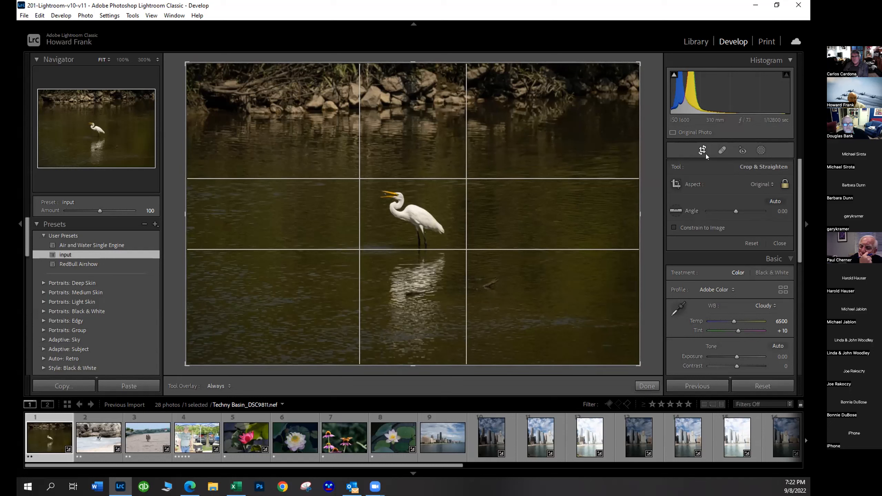
Unlock the crop's aspect ratio, crop tightly around the egret and its reflection, and apply the crop
{"action": "mouse_move", "coordinate": [638, 59]}
{"action": "left_mouse_down"}
{"action": "mouse_move", "coordinate": [604, 100]}
{"action": "mouse_move", "coordinate": [640, 71]}
{"action": "mouse_move", "coordinate": [647, 44]}
{"action": "mouse_move", "coordinate": [571, 122]}
{"action": "mouse_move", "coordinate": [639, 50]}
{"action": "left_mouse_up"}
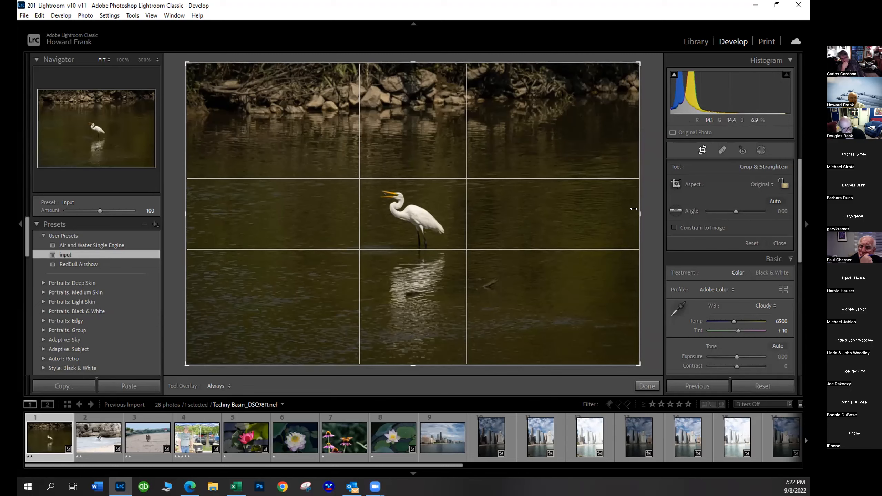
{"action": "left_click_drag", "start_coordinate": [634, 208], "coordinate": [527, 212]}
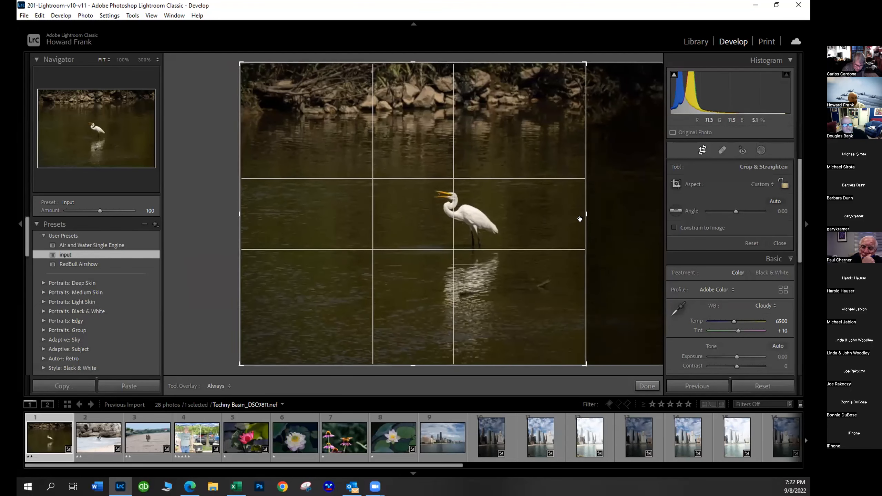
{"action": "left_click_drag", "start_coordinate": [233, 217], "coordinate": [309, 231]}
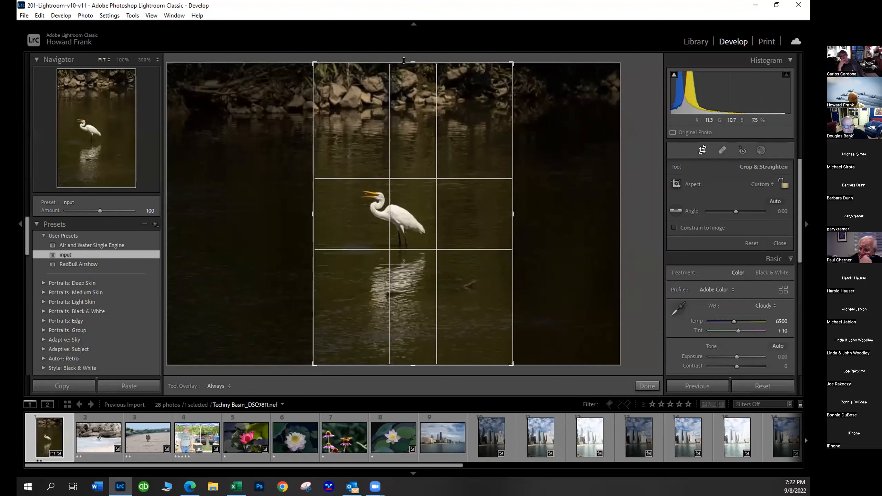
{"action": "left_click_drag", "start_coordinate": [406, 63], "coordinate": [407, 96]}
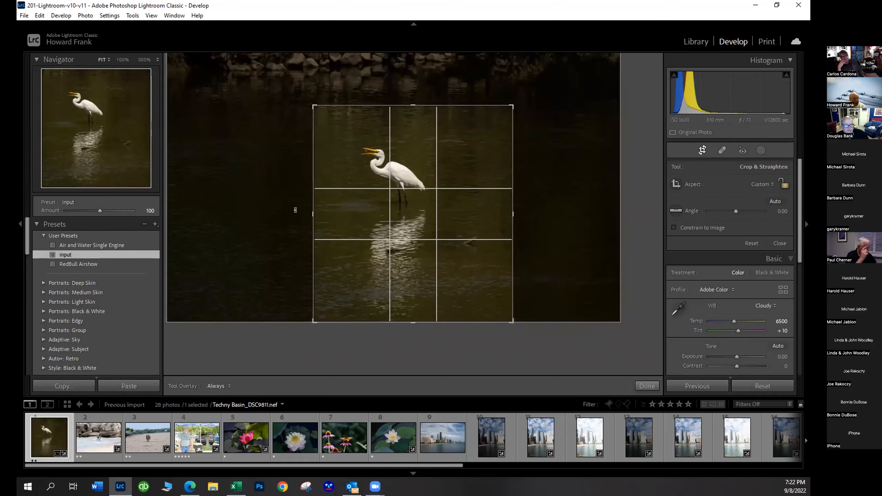
{"action": "left_click_drag", "start_coordinate": [386, 166], "coordinate": [417, 170]}
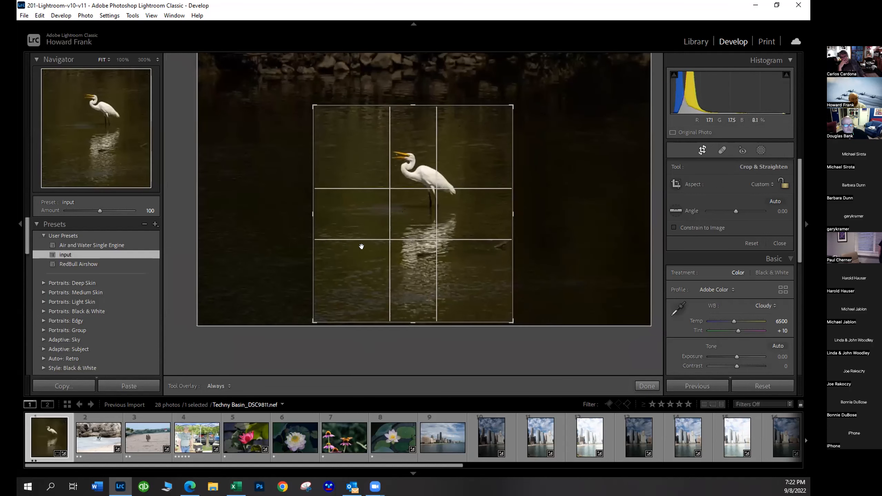
{"action": "key", "text": "Return"}
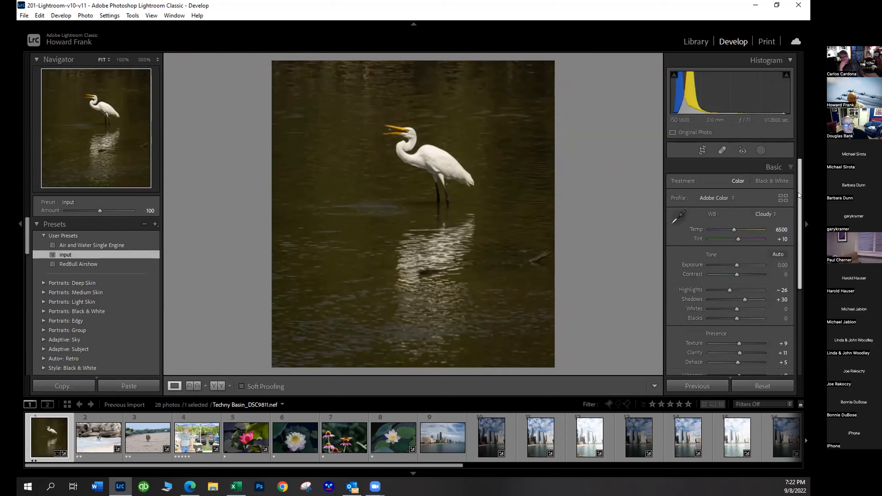
Set the egret photo's Exposure to +1.26 and Whites to -32
{"action": "scroll", "coordinate": [799, 199], "scroll_direction": "down", "scroll_amount": 2}
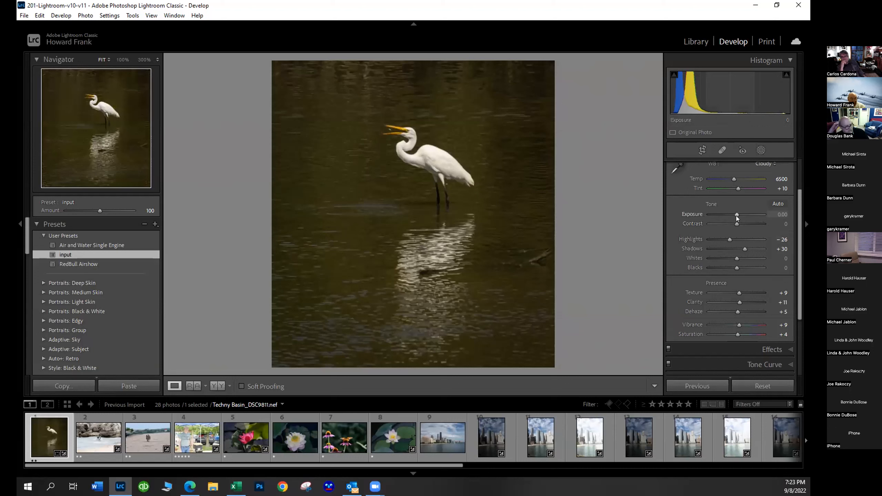
{"action": "left_click_drag", "start_coordinate": [736, 214], "coordinate": [739, 215]}
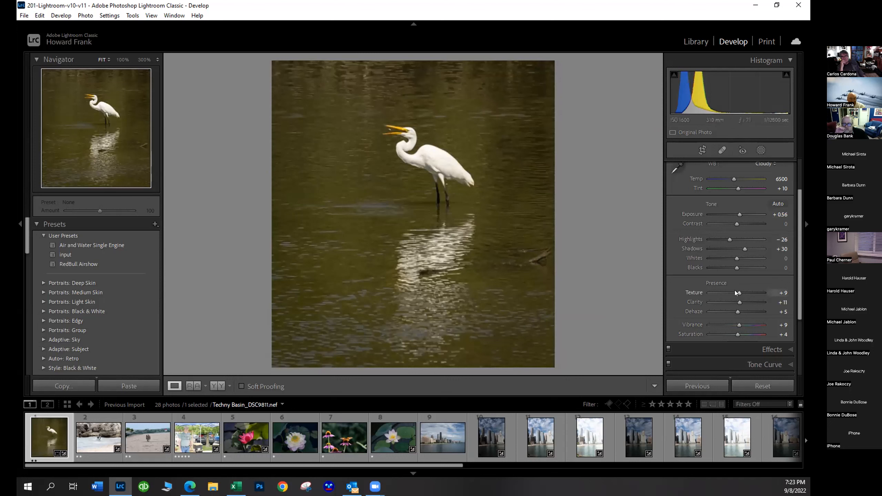
{"action": "left_click_drag", "start_coordinate": [736, 257], "coordinate": [728, 259]}
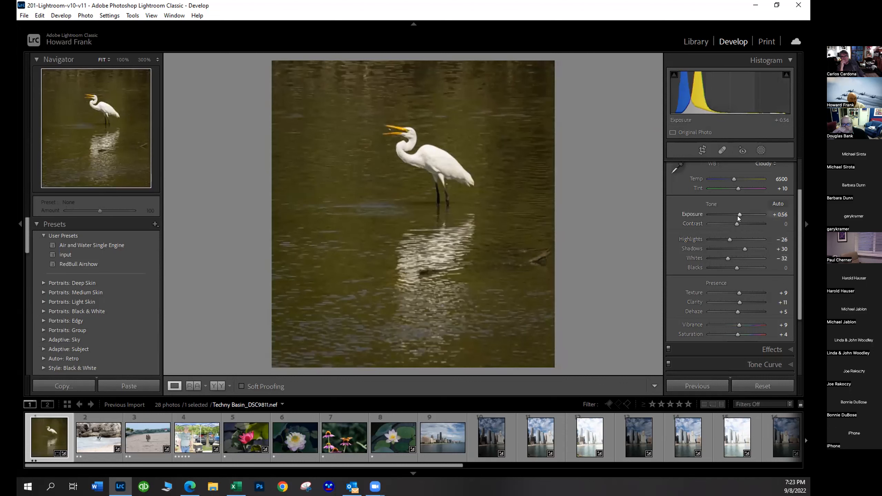
{"action": "left_click_drag", "start_coordinate": [738, 213], "coordinate": [743, 216]}
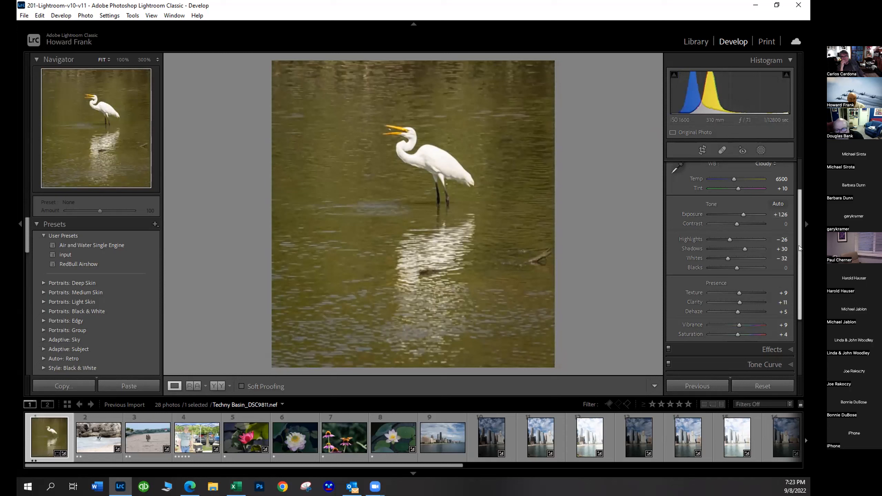
Using the clipping preview, set Highlights to +30, Shadows to -8, Whites to -6 and Blacks to -55
{"action": "scroll", "coordinate": [799, 246], "scroll_direction": "down", "scroll_amount": 2}
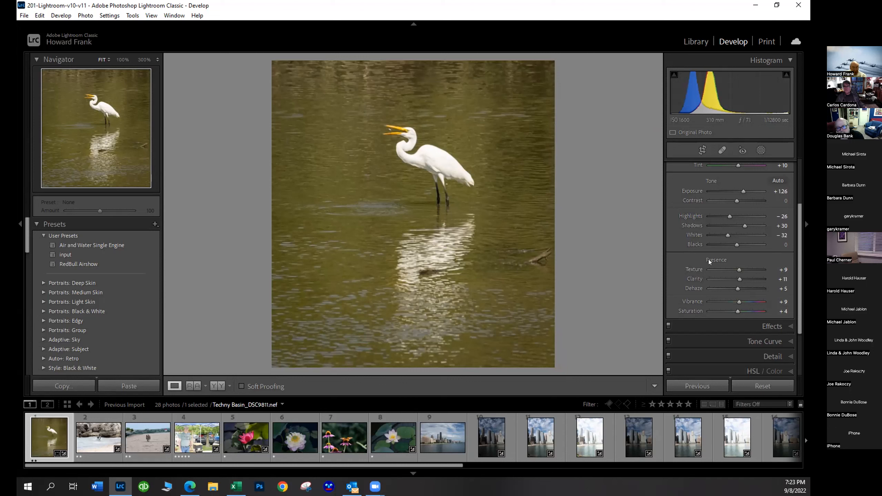
{"action": "key", "text": "alt"}
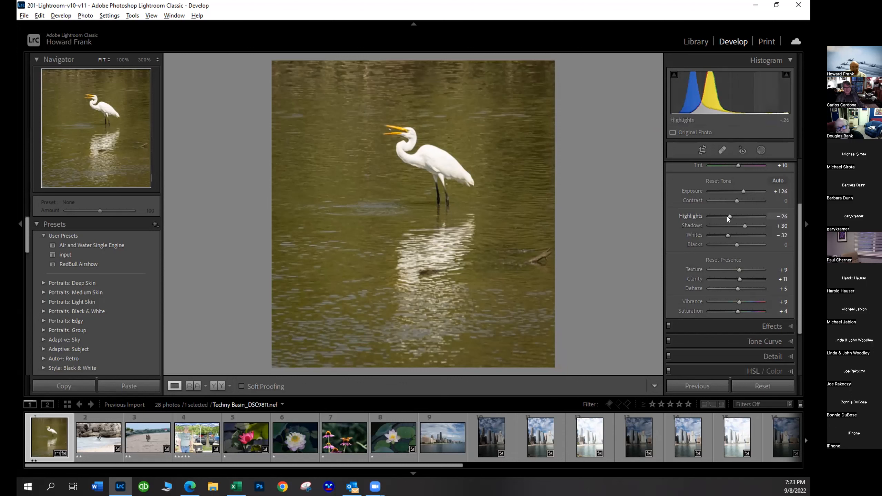
{"action": "left_click_drag", "start_coordinate": [728, 214], "coordinate": [729, 214]}
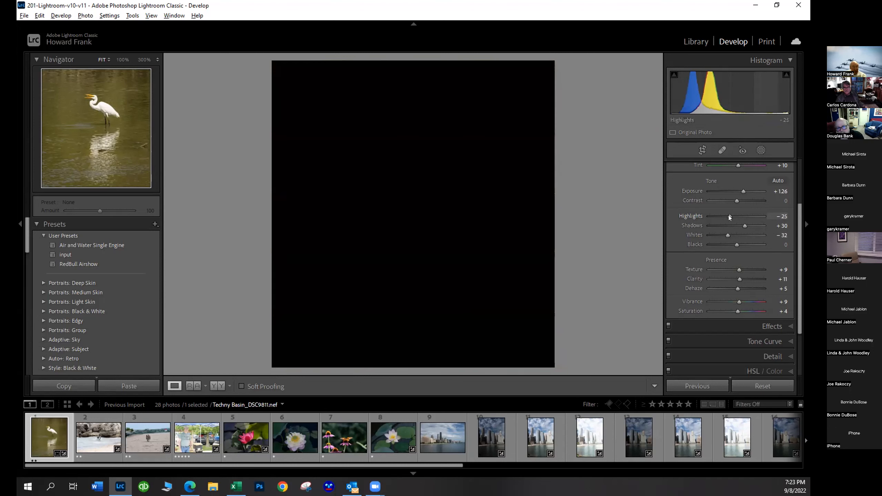
{"action": "left_click_drag", "start_coordinate": [729, 215], "coordinate": [719, 246]}
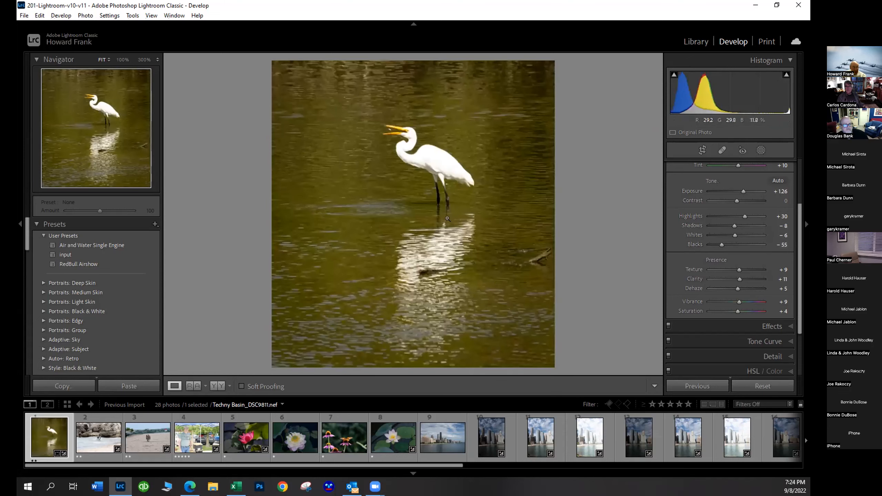
Examine the egret's feathers, legs and head up close at 100% and 300% magnification, ending at 100%
{"action": "left_click", "coordinate": [447, 189]}
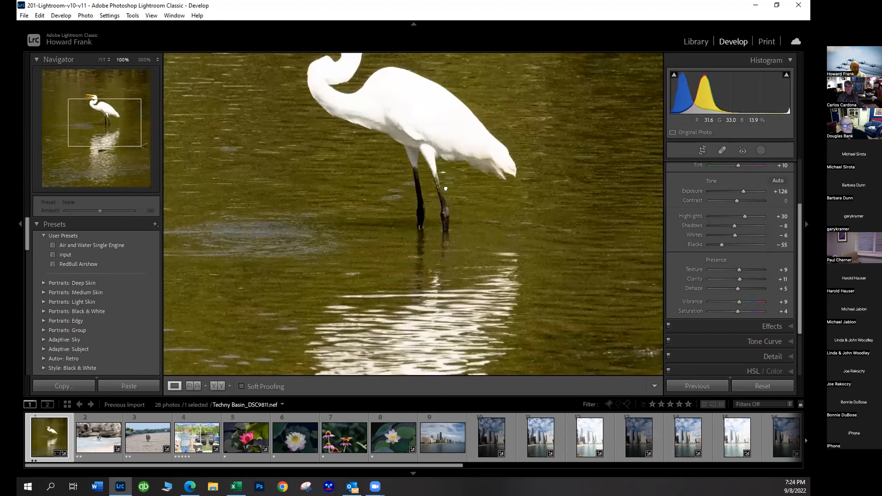
{"action": "left_click", "coordinate": [427, 170]}
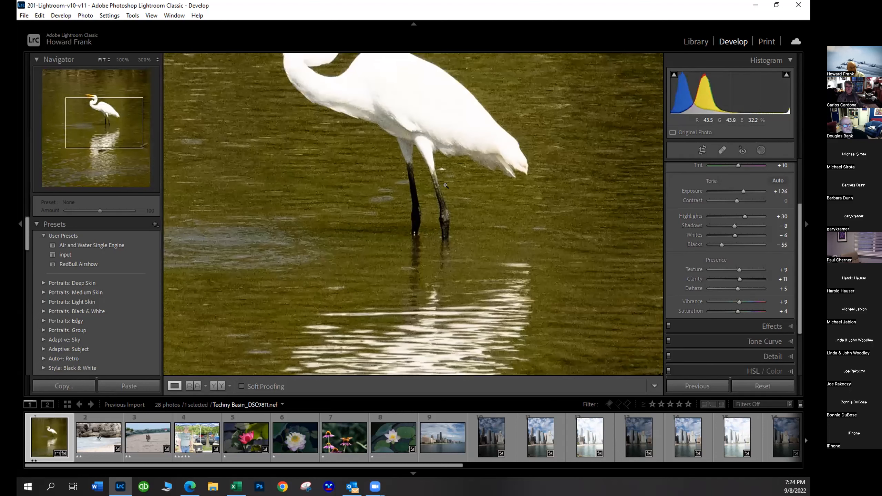
{"action": "left_click", "coordinate": [425, 163]}
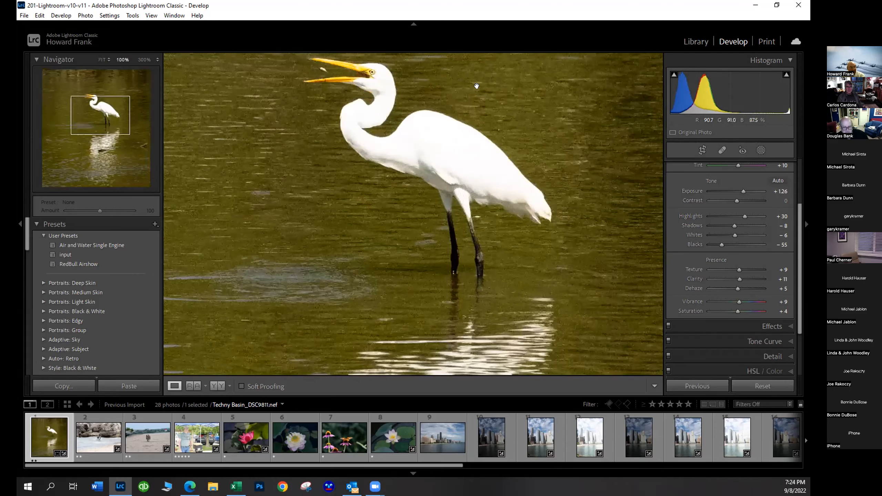
{"action": "left_click_drag", "start_coordinate": [467, 106], "coordinate": [485, 173]}
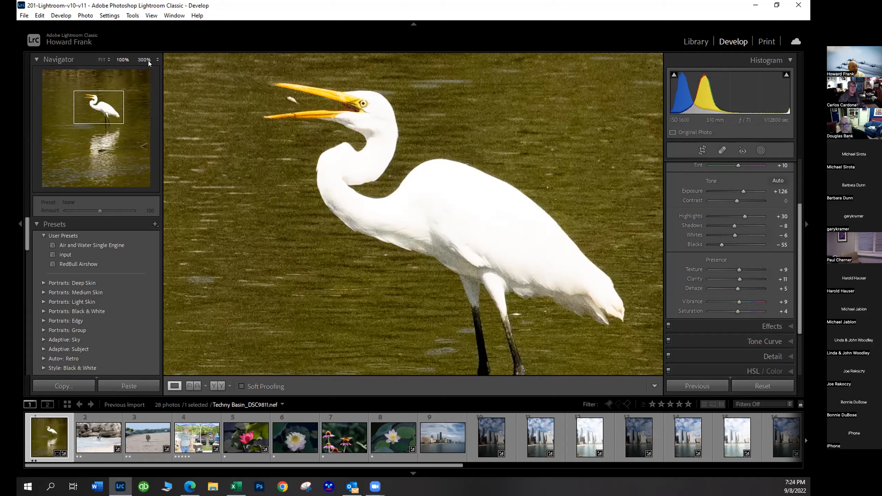
{"action": "left_click", "coordinate": [160, 58]}
{"action": "left_click", "coordinate": [159, 58]}
{"action": "left_click", "coordinate": [146, 60]}
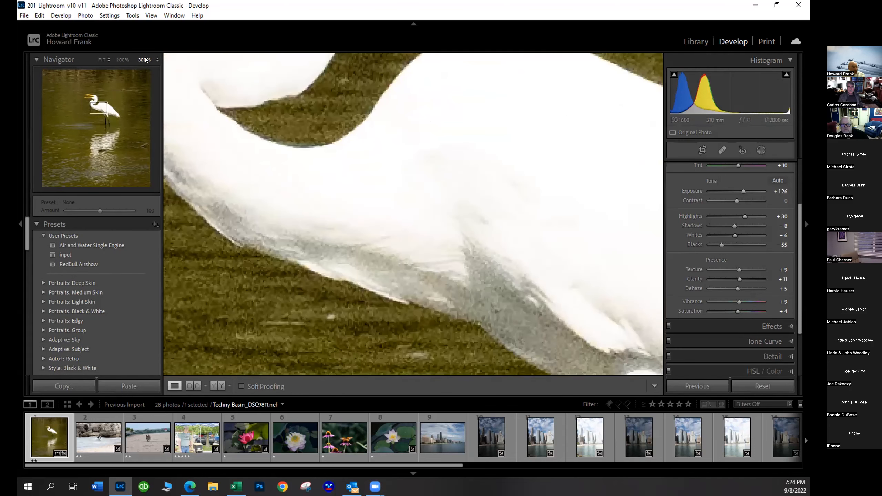
{"action": "left_click", "coordinate": [114, 57]}
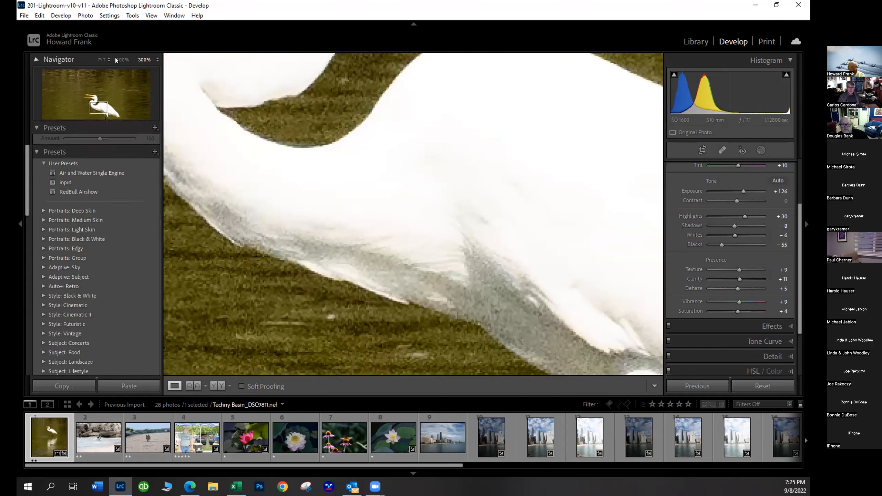
{"action": "left_click", "coordinate": [120, 60]}
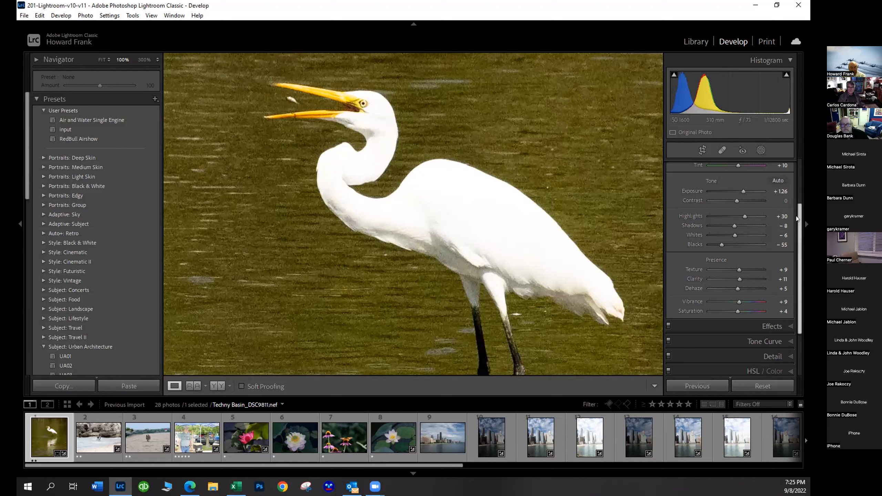
Expand the Detail section to review the egret photo's sharpening and noise reduction settings
{"action": "left_click_drag", "start_coordinate": [798, 224], "coordinate": [804, 259]}
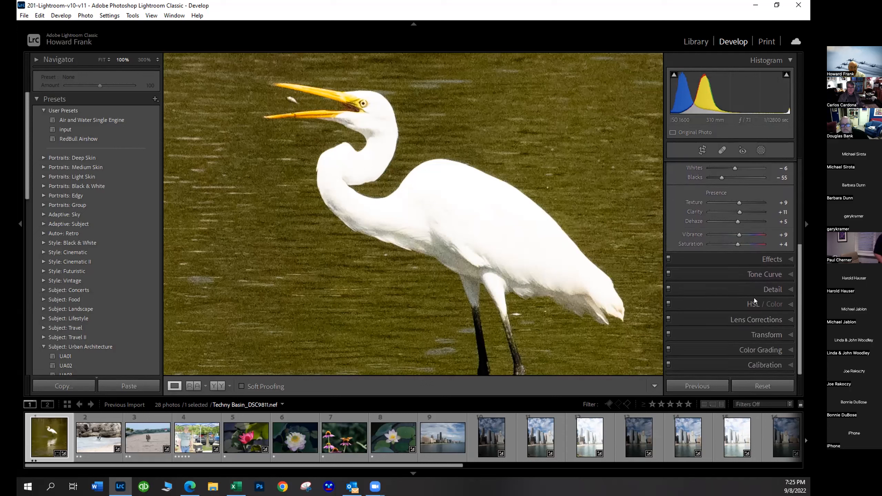
{"action": "left_click", "coordinate": [746, 291]}
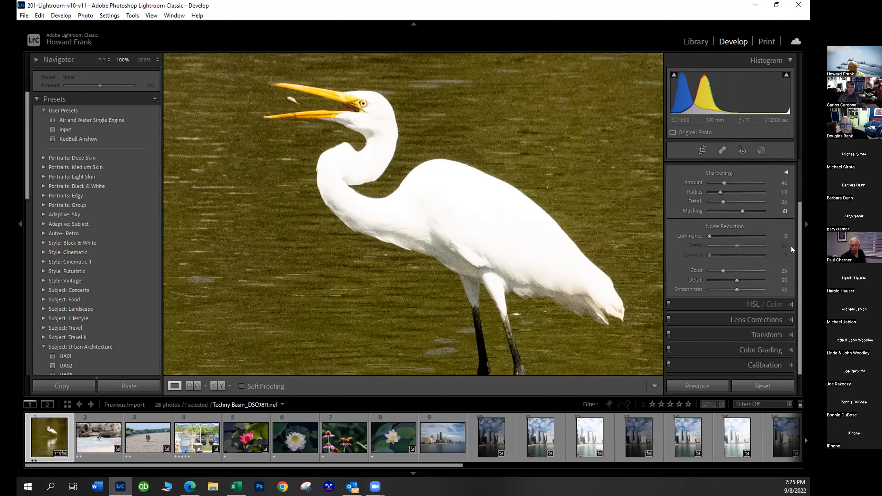
{"action": "scroll", "coordinate": [798, 239], "scroll_direction": "up", "scroll_amount": 3}
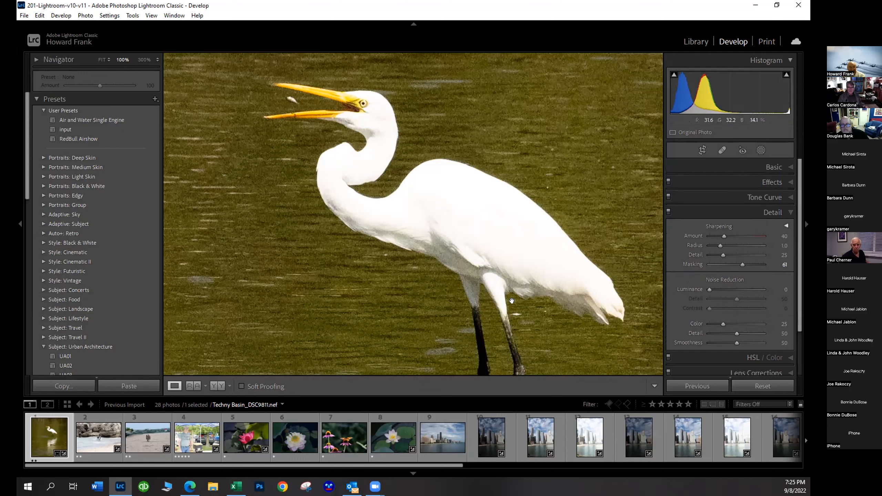
Open the egret photo in Topaz DeNoise AI as a copy with Lightroom adjustments
{"action": "right_click", "coordinate": [497, 145]}
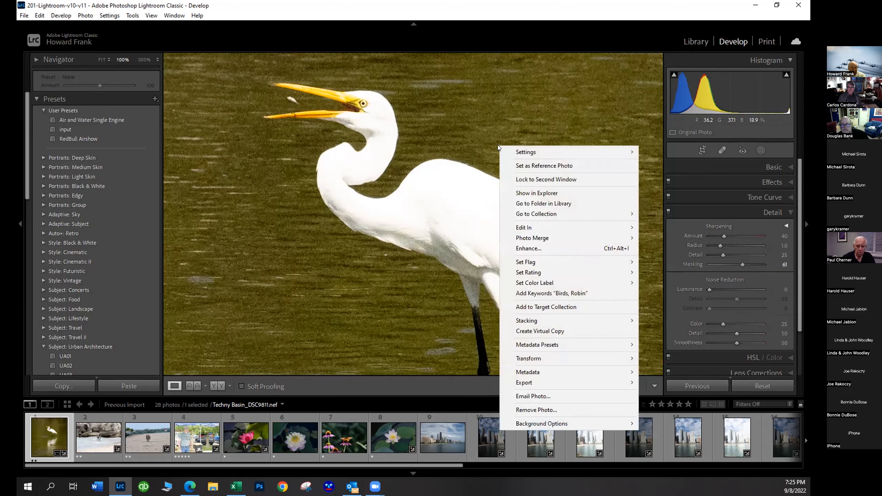
{"action": "mouse_move", "coordinate": [508, 222]}
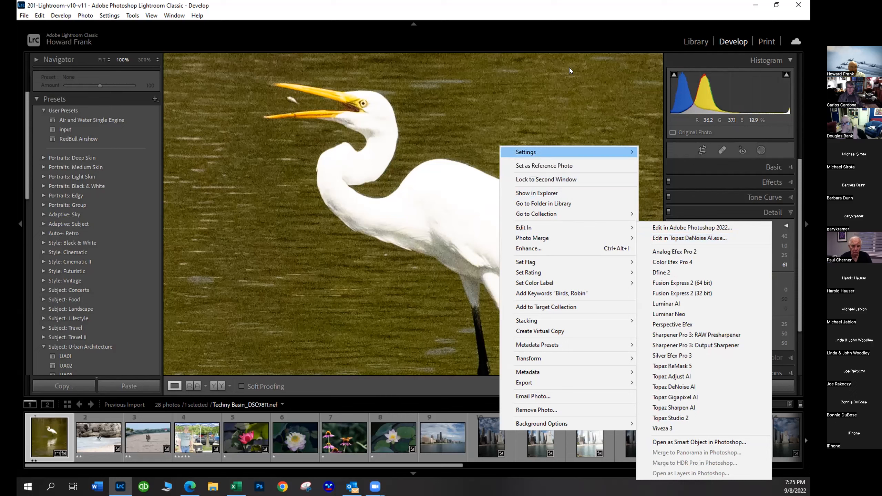
{"action": "right_click", "coordinate": [553, 95]}
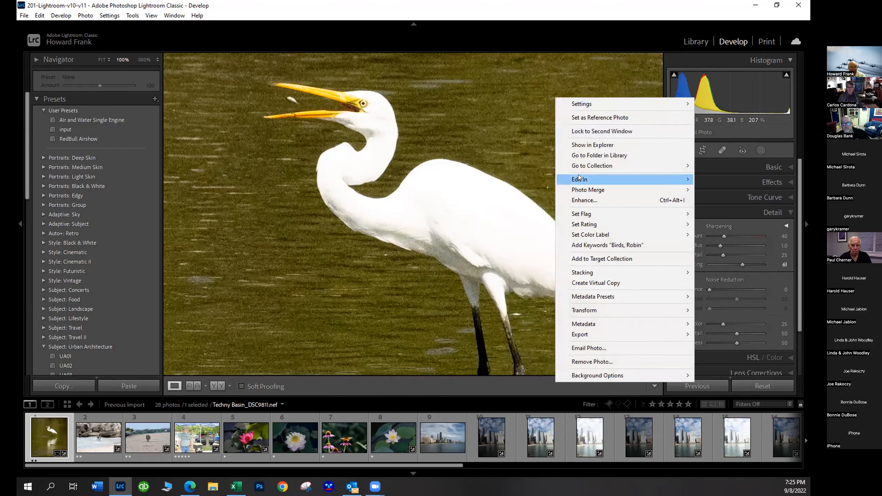
{"action": "mouse_move", "coordinate": [578, 178]}
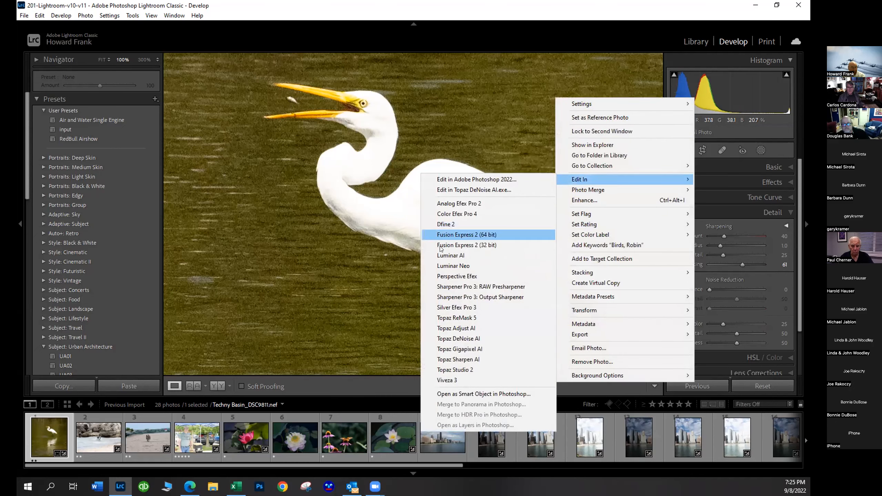
{"action": "left_click", "coordinate": [443, 190]}
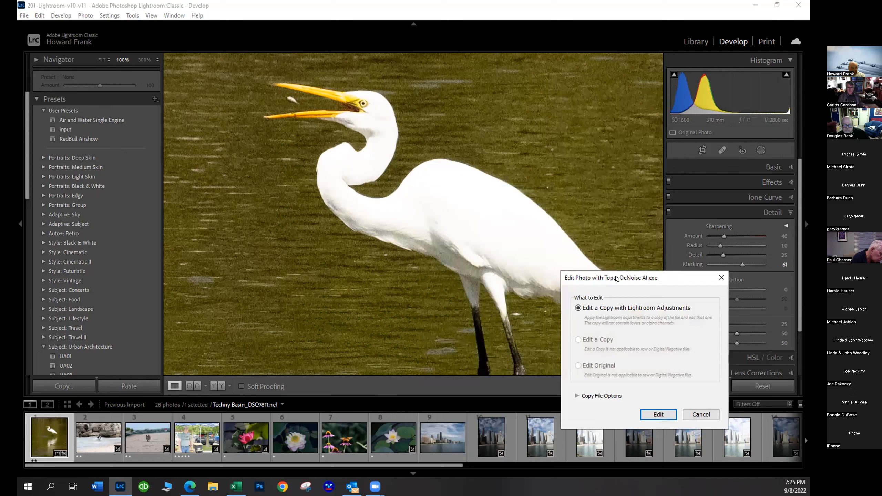
{"action": "left_click_drag", "start_coordinate": [616, 279], "coordinate": [613, 162]}
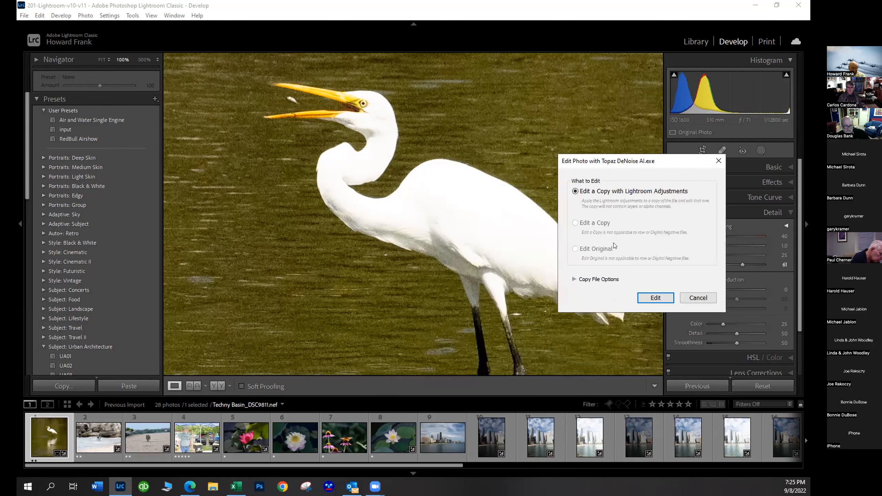
{"action": "left_click", "coordinate": [654, 298]}
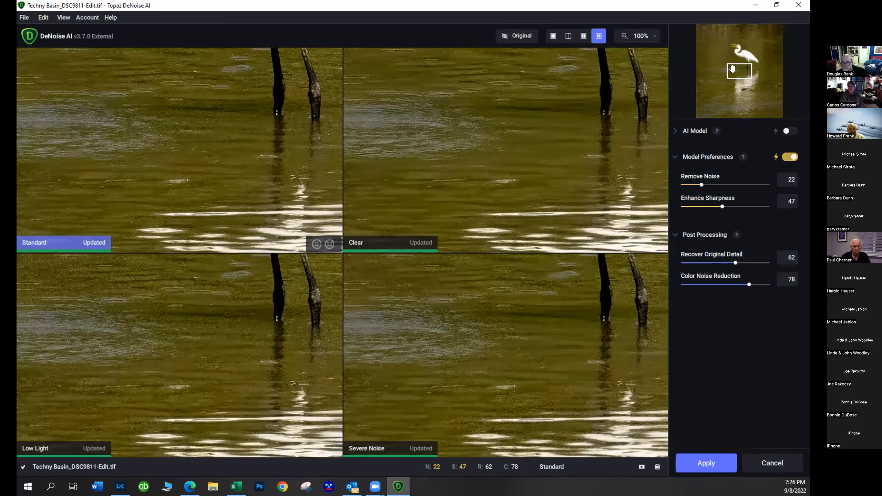
Examine the egret's head in the four denoising previews and expand the list of AI models
{"action": "left_click_drag", "start_coordinate": [733, 70], "coordinate": [739, 42]}
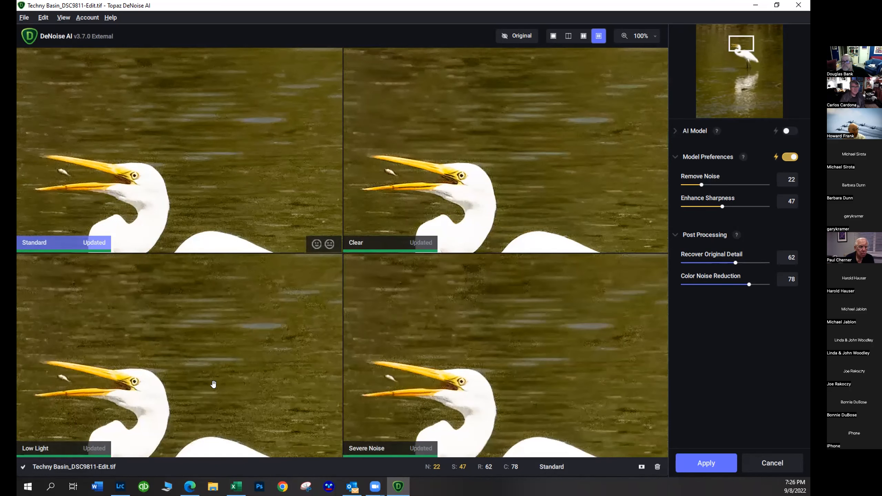
{"action": "left_click", "coordinate": [63, 17]}
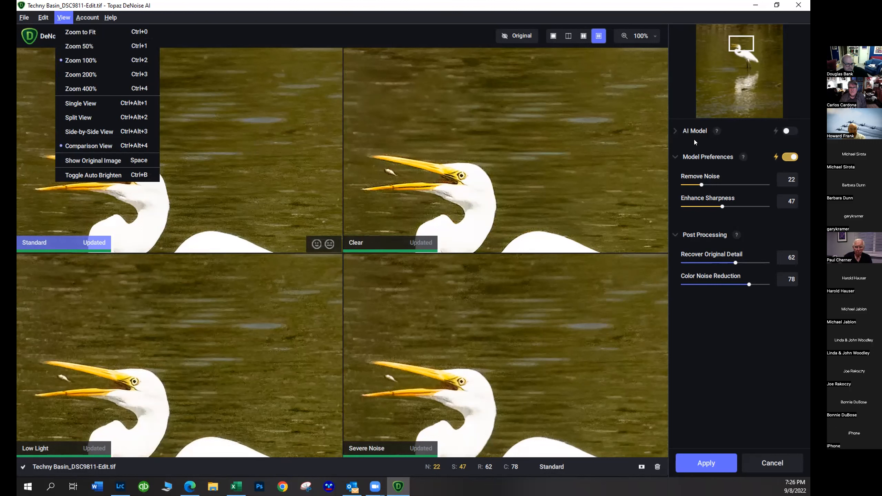
{"action": "left_click", "coordinate": [678, 132]}
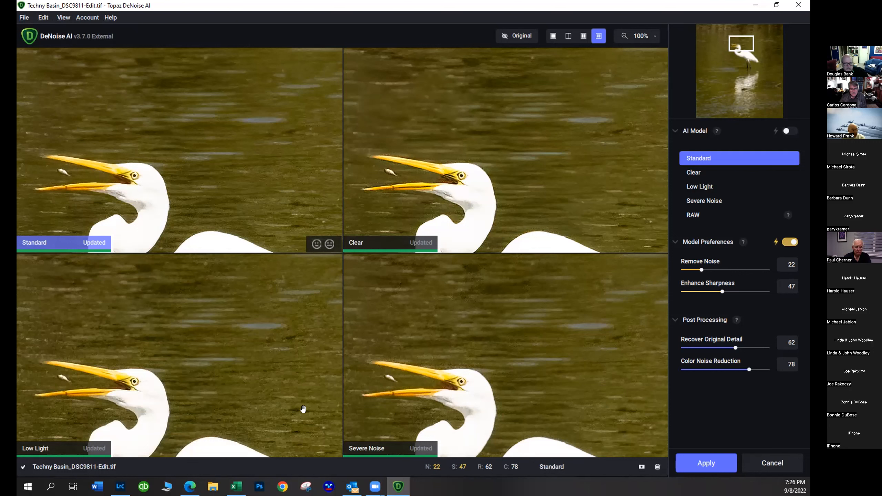
Compare the Severe Noise model with Standard, and denoise the egret photo using the Standard model
{"action": "left_click", "coordinate": [489, 337]}
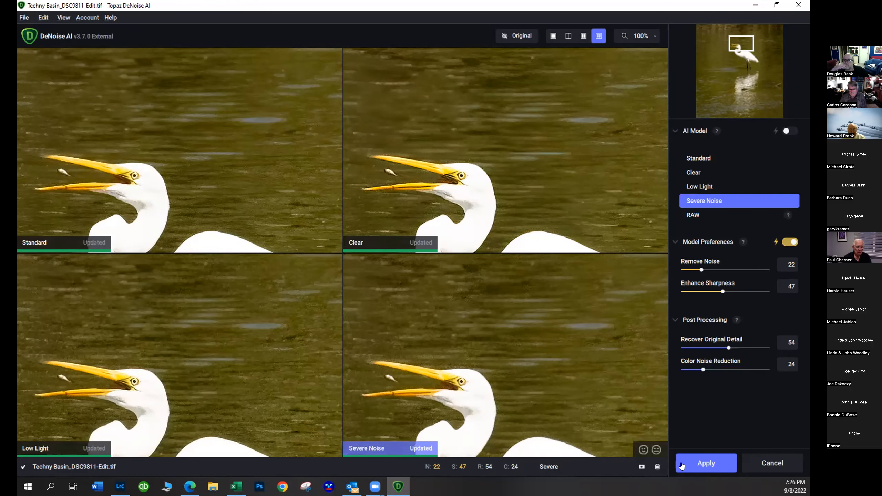
{"action": "left_click", "coordinate": [241, 105]}
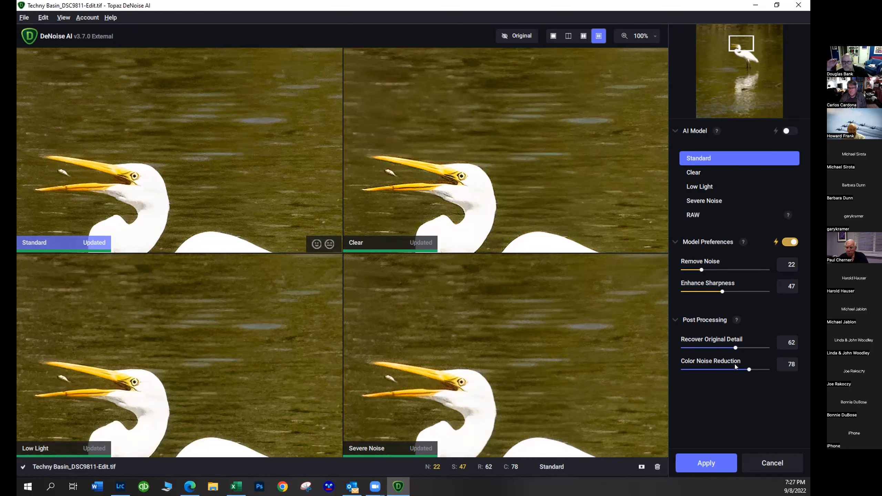
{"action": "left_click", "coordinate": [325, 181]}
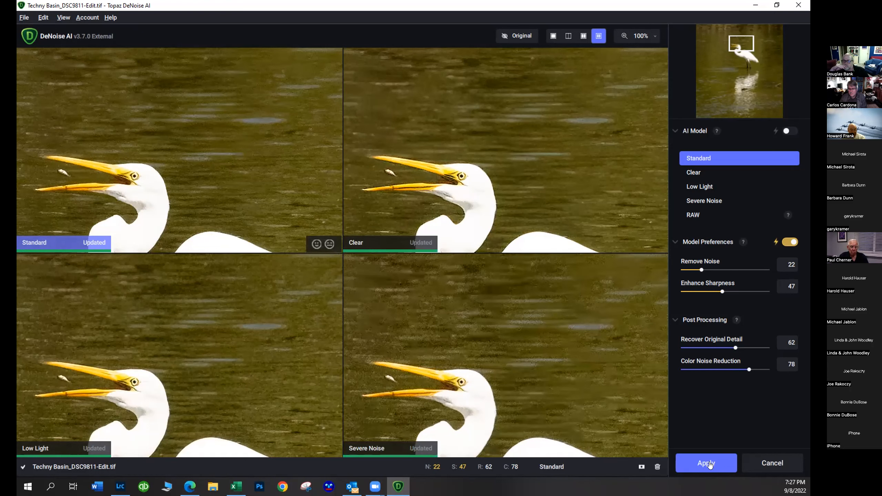
{"action": "left_click", "coordinate": [708, 463]}
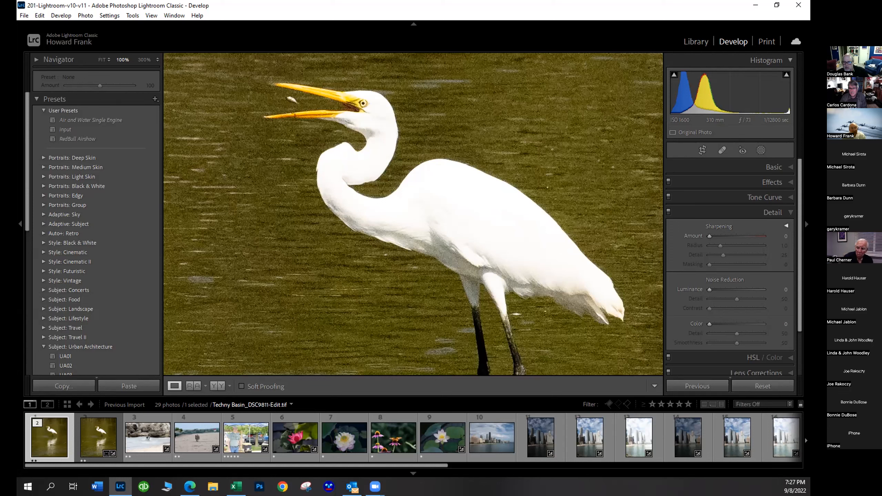
Review the external editors available for the denoised egret copy without opening one
{"action": "right_click", "coordinate": [531, 130]}
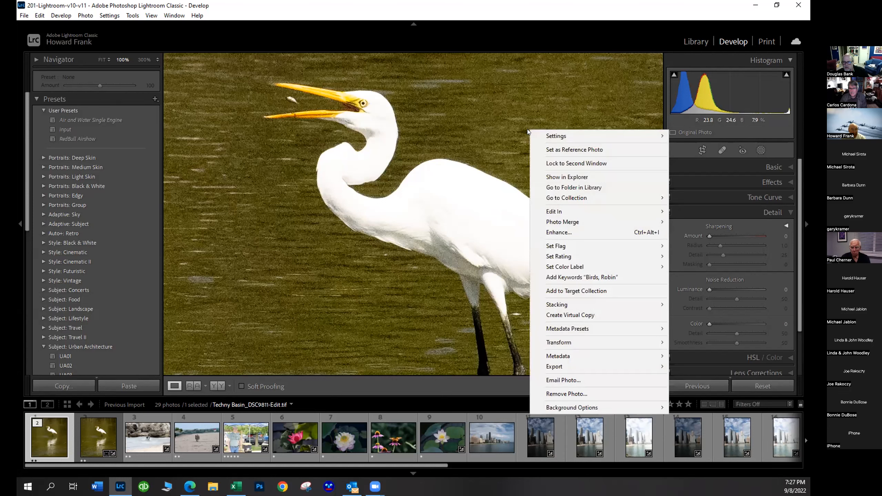
{"action": "mouse_move", "coordinate": [545, 211]}
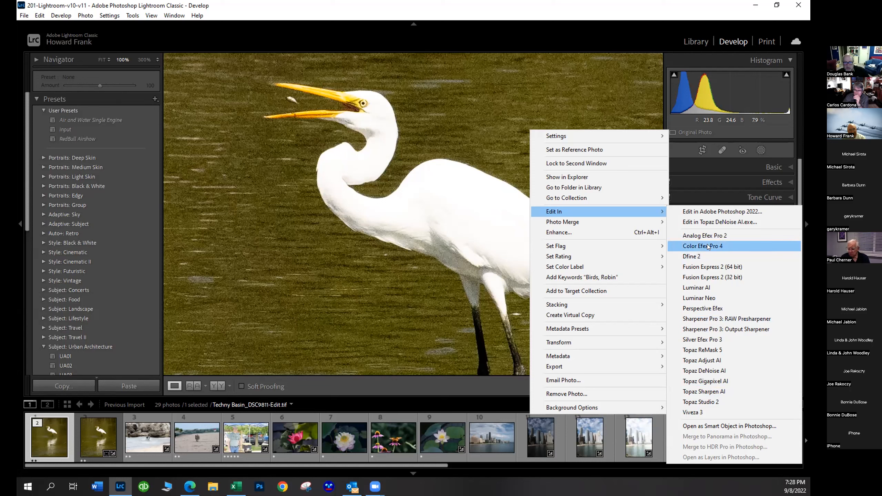
{"action": "left_click", "coordinate": [588, 4]}
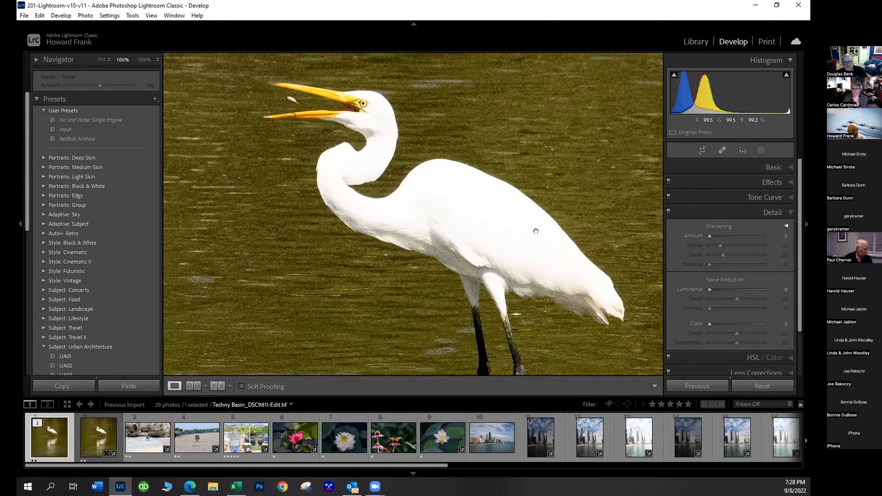
Set the denoised egret copy's Texture to +57, Clarity to +23, Dehaze to +36 and Whites to -30, and check the bird at 100%
{"action": "left_click", "coordinate": [536, 231]}
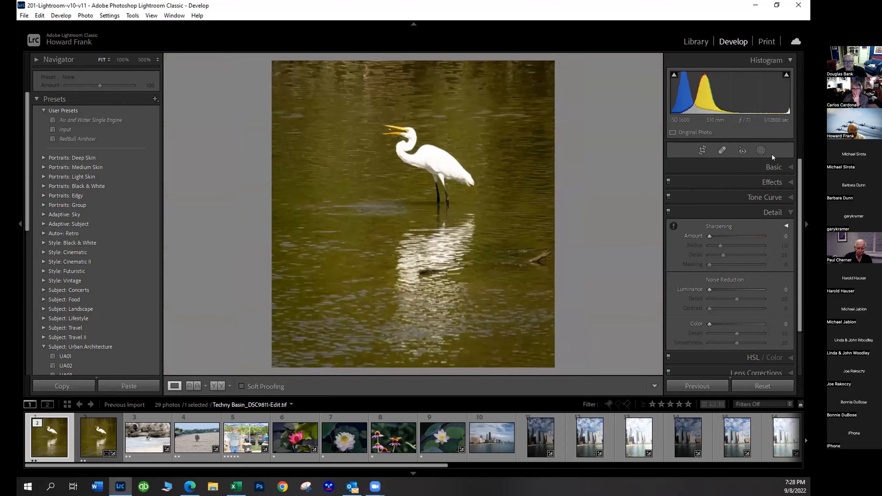
{"action": "left_click", "coordinate": [774, 166]}
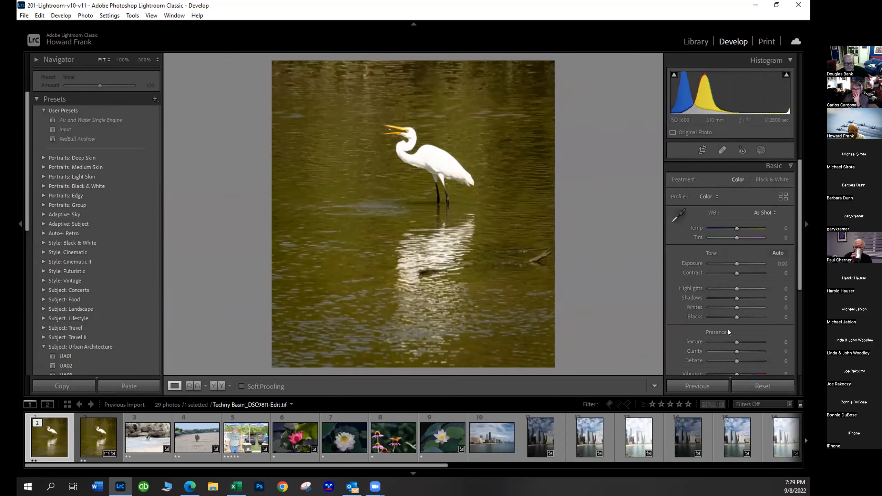
{"action": "left_click", "coordinate": [736, 341]}
{"action": "mouse_move", "coordinate": [737, 341]}
{"action": "left_mouse_down"}
{"action": "mouse_move", "coordinate": [751, 341]}
{"action": "mouse_move", "coordinate": [743, 349]}
{"action": "left_mouse_up"}
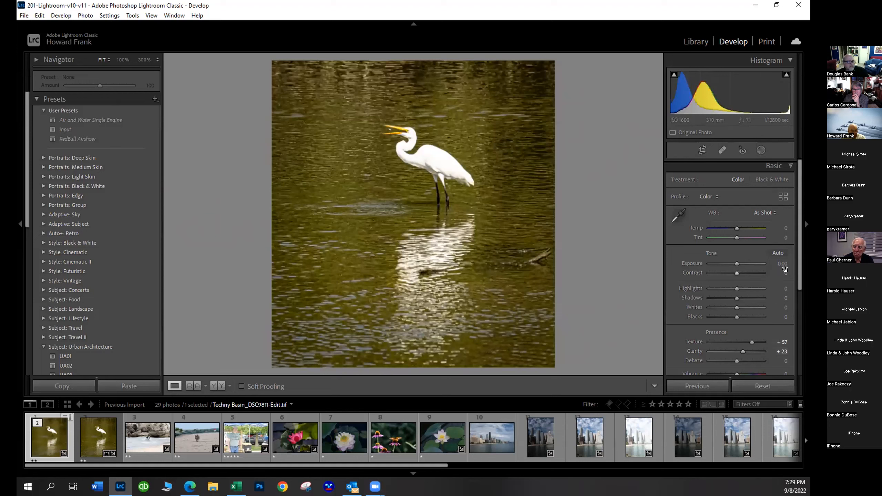
{"action": "scroll", "coordinate": [798, 238], "scroll_direction": "down", "scroll_amount": 4}
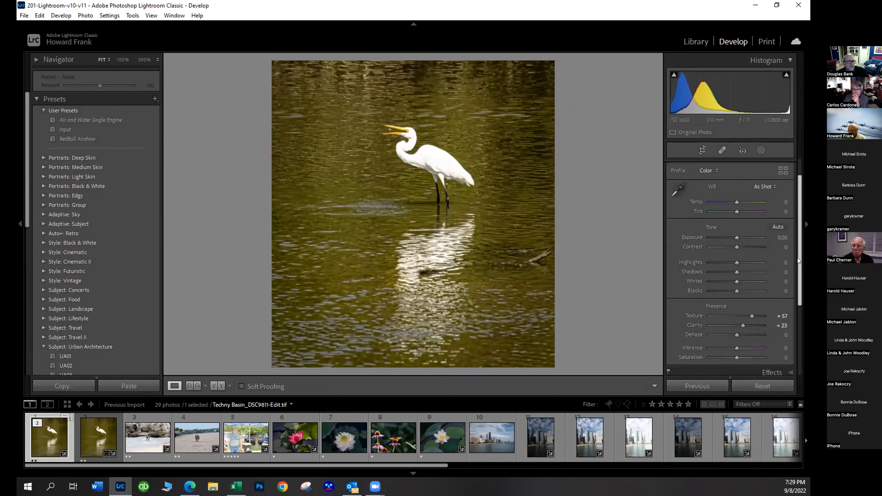
{"action": "left_click_drag", "start_coordinate": [738, 293], "coordinate": [743, 293]}
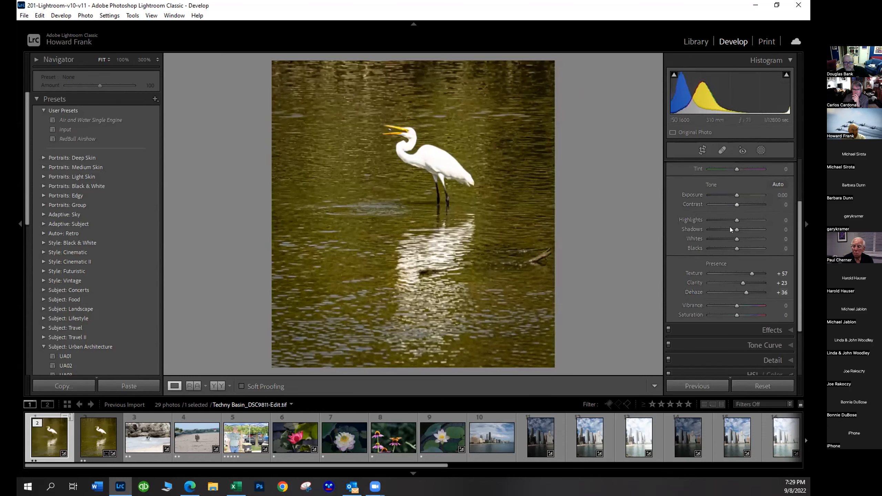
{"action": "left_click_drag", "start_coordinate": [735, 240], "coordinate": [728, 241]}
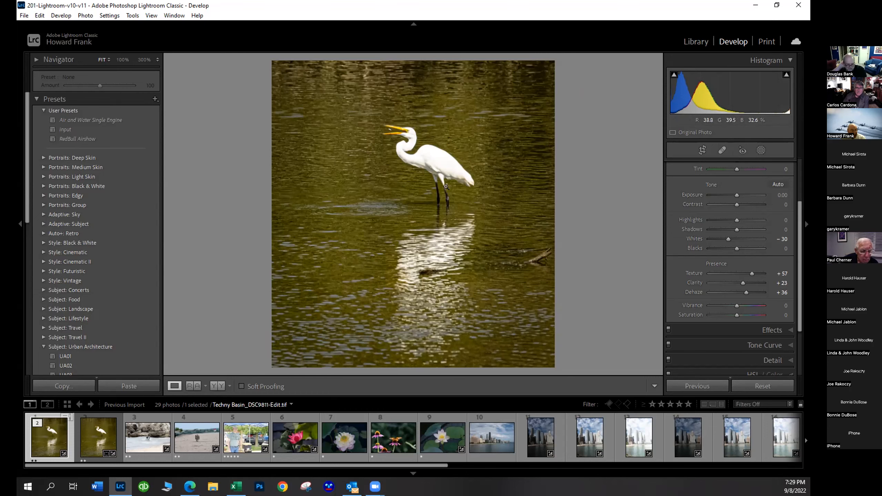
{"action": "left_click", "coordinate": [424, 151]}
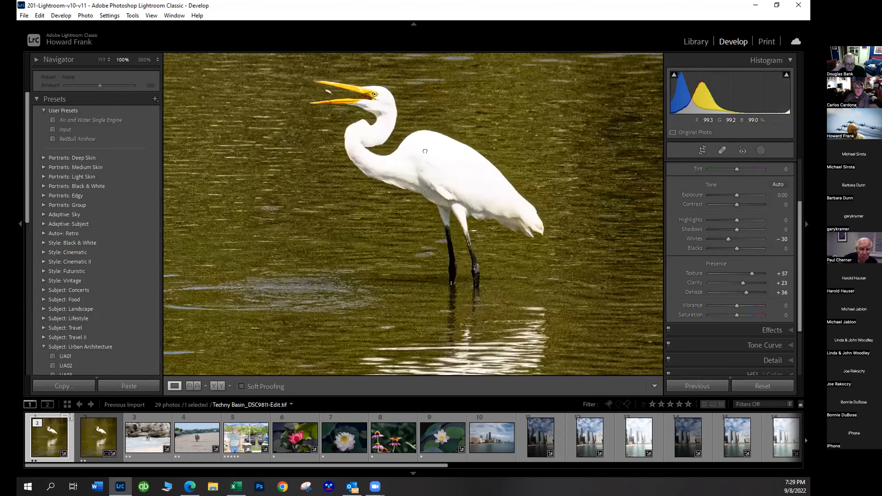
{"action": "left_click", "coordinate": [437, 203]}
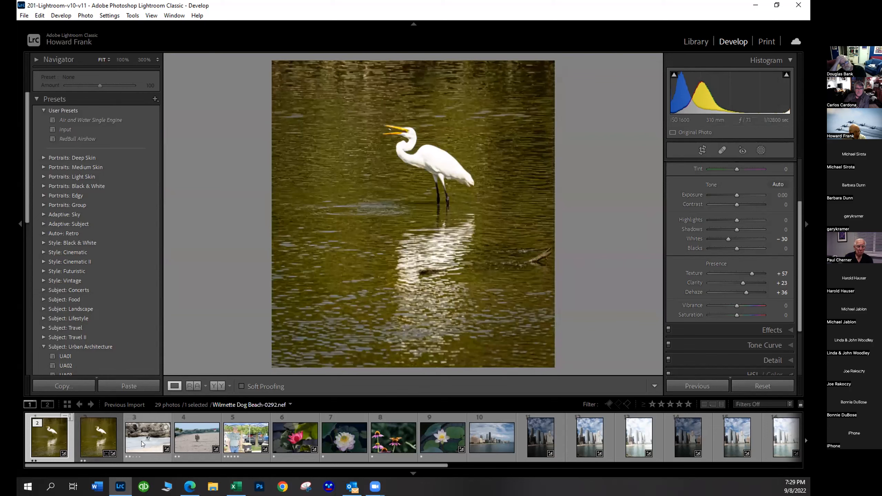
Frame a narrow portrait crop around the running dog in Wilmette Dog Beach-0489.nef
{"action": "left_click", "coordinate": [142, 443]}
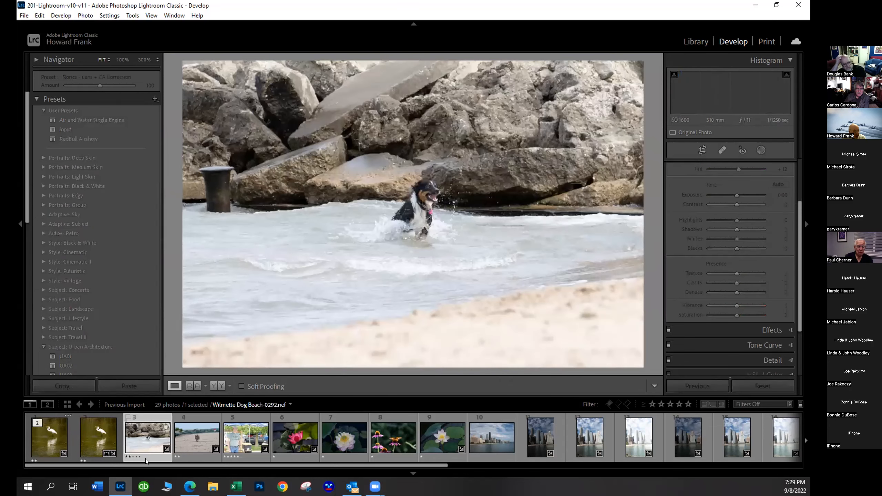
{"action": "left_click", "coordinate": [207, 446]}
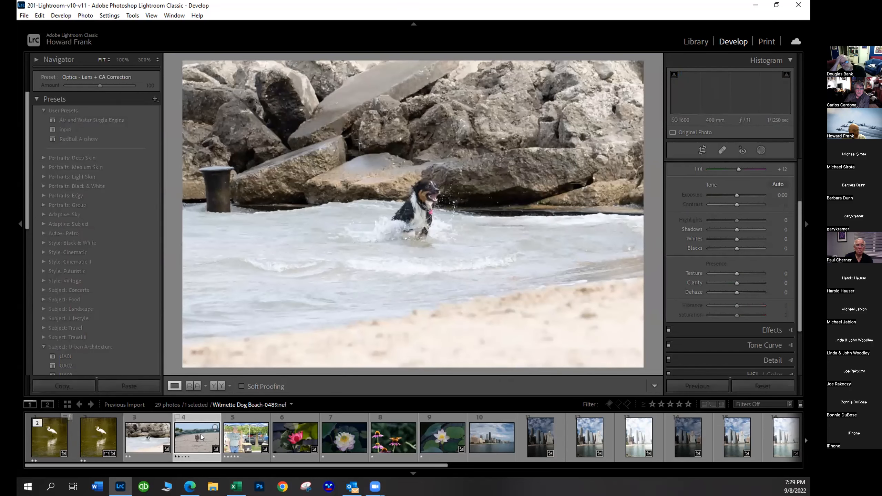
{"action": "left_click", "coordinate": [702, 150]}
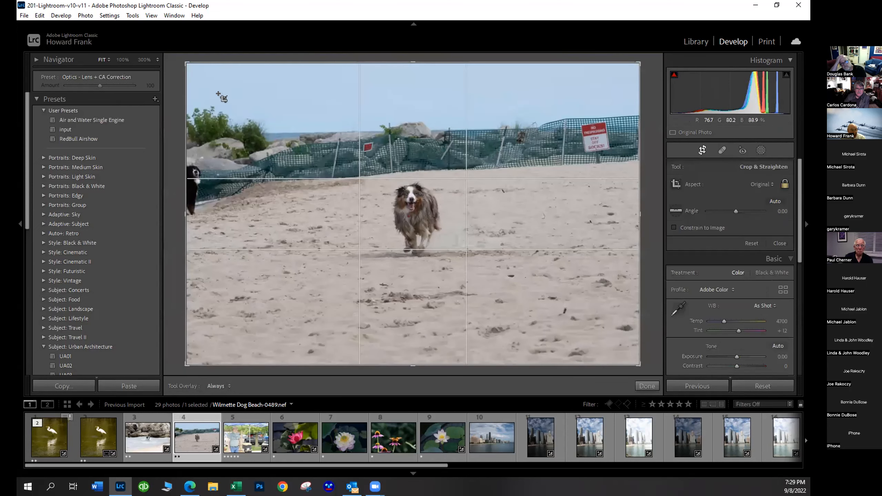
{"action": "left_click_drag", "start_coordinate": [186, 59], "coordinate": [265, 99]}
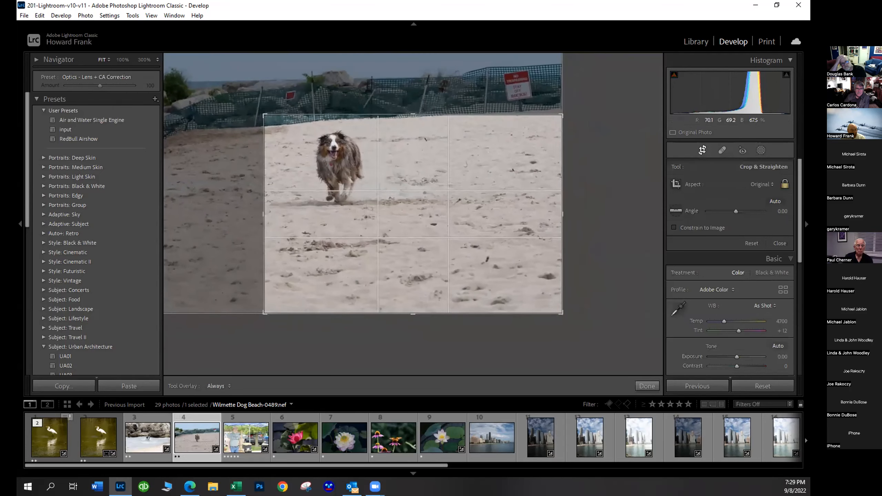
{"action": "left_click_drag", "start_coordinate": [562, 314], "coordinate": [446, 277]}
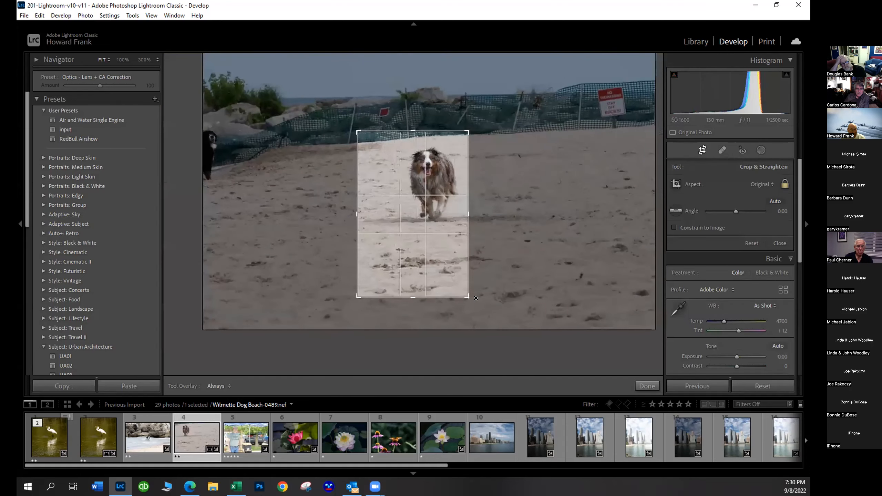
{"action": "left_click_drag", "start_coordinate": [440, 147], "coordinate": [393, 240]}
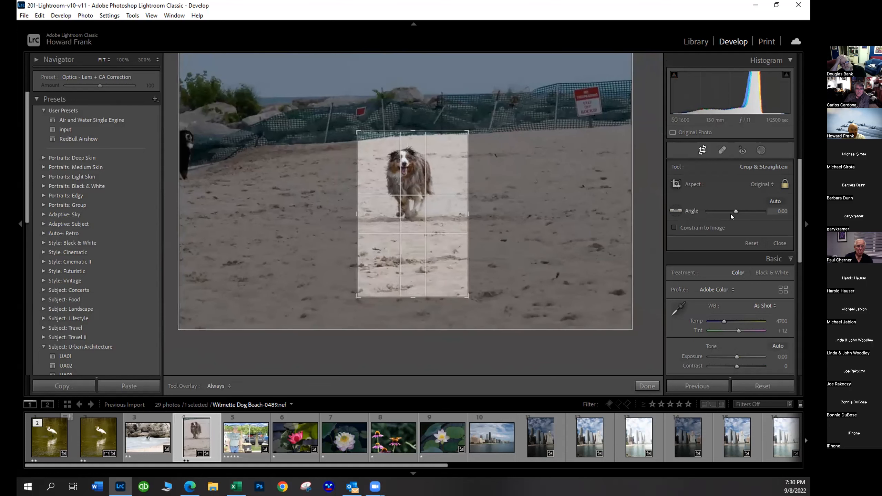
Set the crop aspect to 11 x 14, reposition the dog in the upper part of the frame, and apply the crop
{"action": "left_click", "coordinate": [764, 181]}
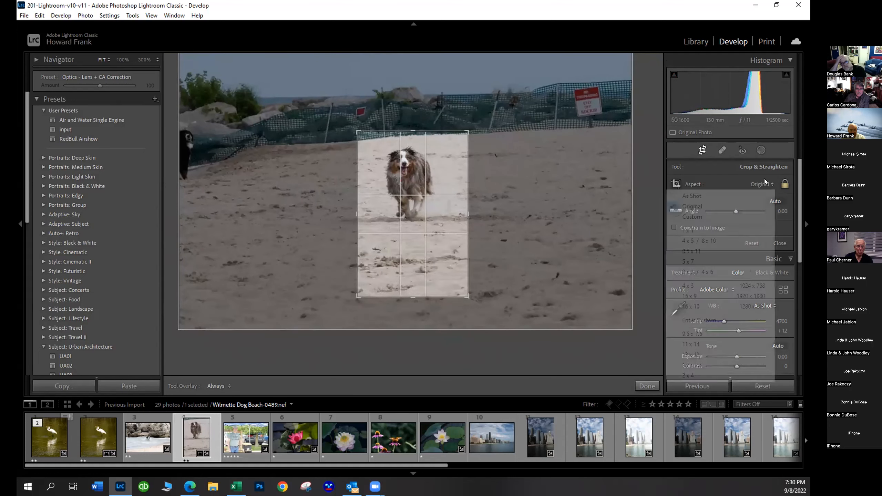
{"action": "left_click", "coordinate": [701, 346]}
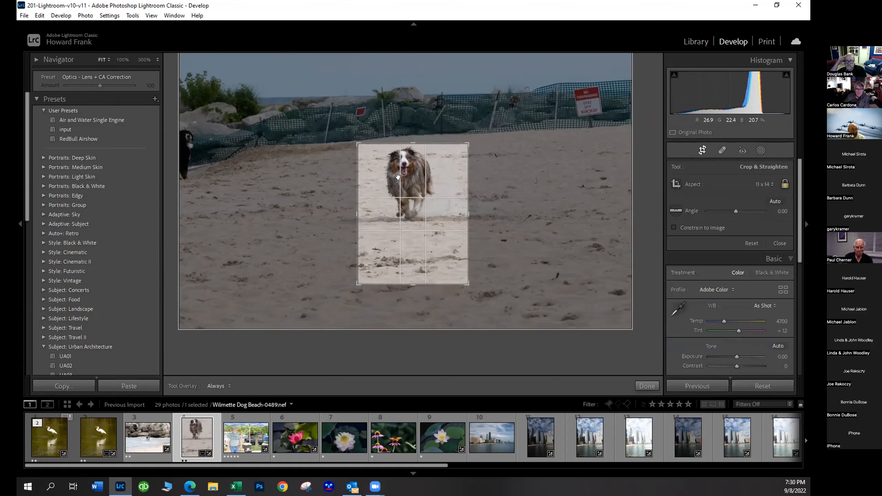
{"action": "mouse_move", "coordinate": [398, 178]}
{"action": "left_mouse_down"}
{"action": "mouse_move", "coordinate": [387, 188]}
{"action": "mouse_move", "coordinate": [400, 195]}
{"action": "left_mouse_up"}
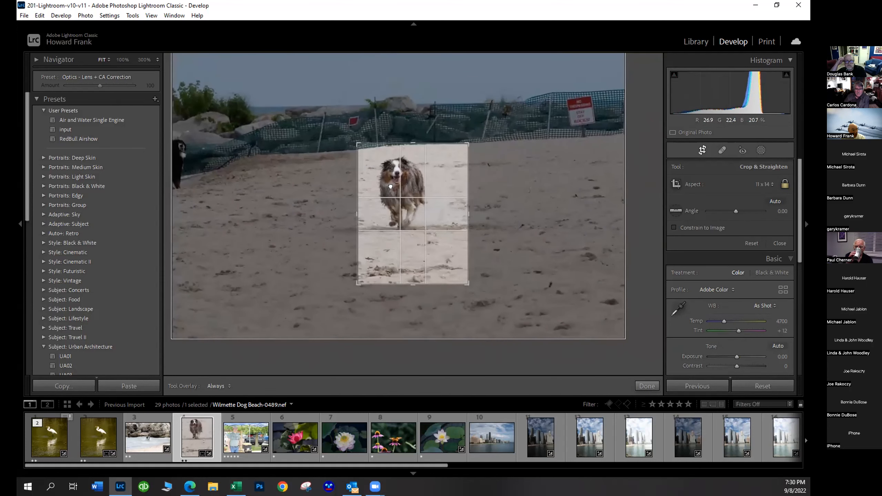
{"action": "key", "text": "Return"}
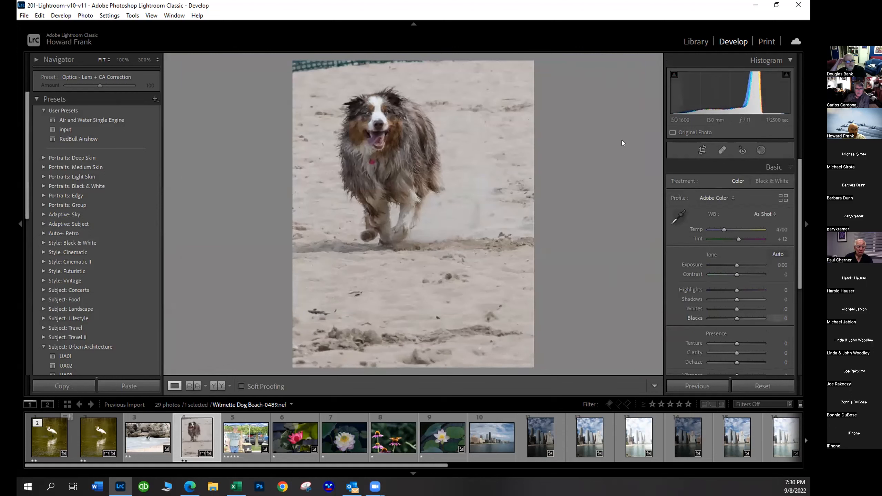
Apply the input preset to the dog photo, set Highlights -1, Shadows +55, Whites +32 and Exposure +0.48, and check the face at 100%
{"action": "left_click", "coordinate": [65, 129]}
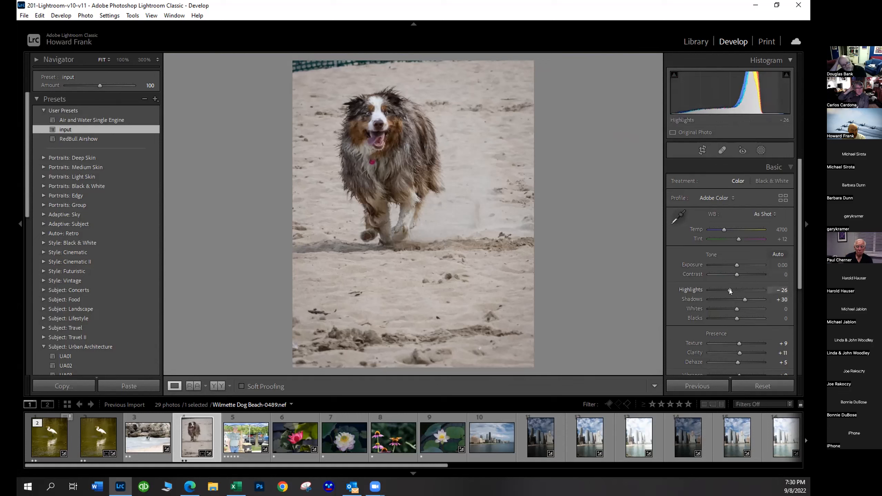
{"action": "left_click_drag", "start_coordinate": [730, 291], "coordinate": [742, 309]}
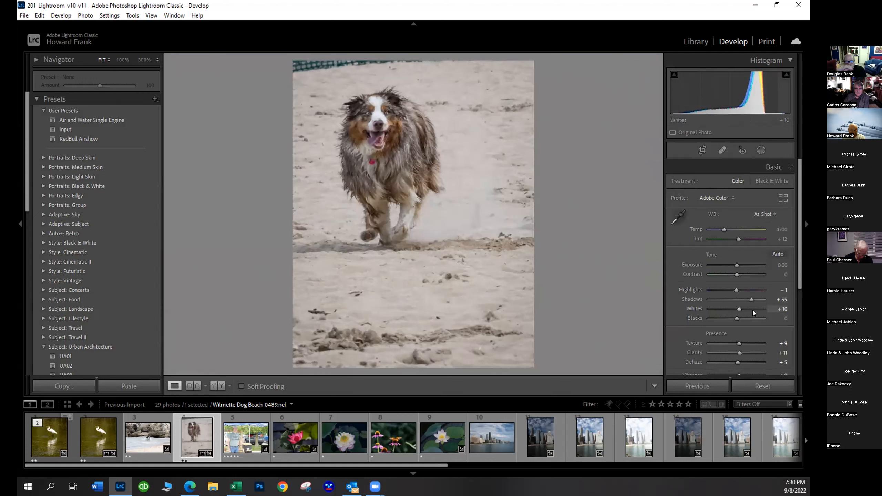
{"action": "left_click_drag", "start_coordinate": [738, 310], "coordinate": [744, 310]}
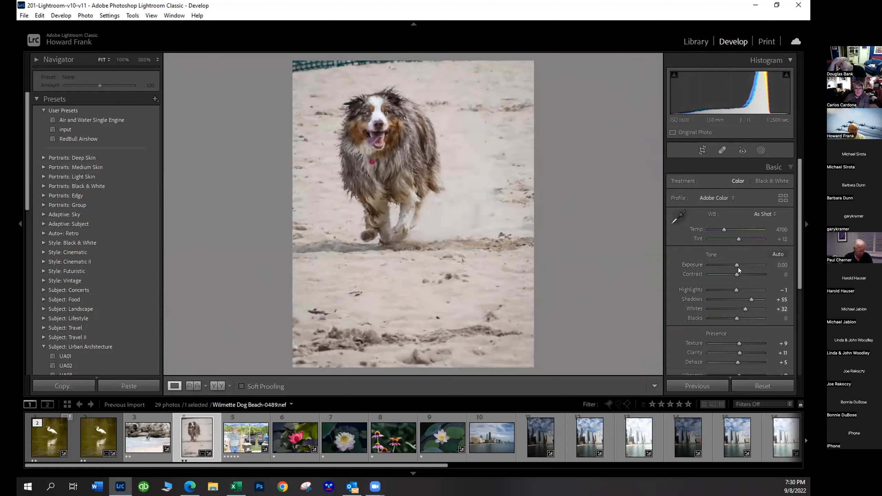
{"action": "left_click_drag", "start_coordinate": [736, 267], "coordinate": [737, 265]}
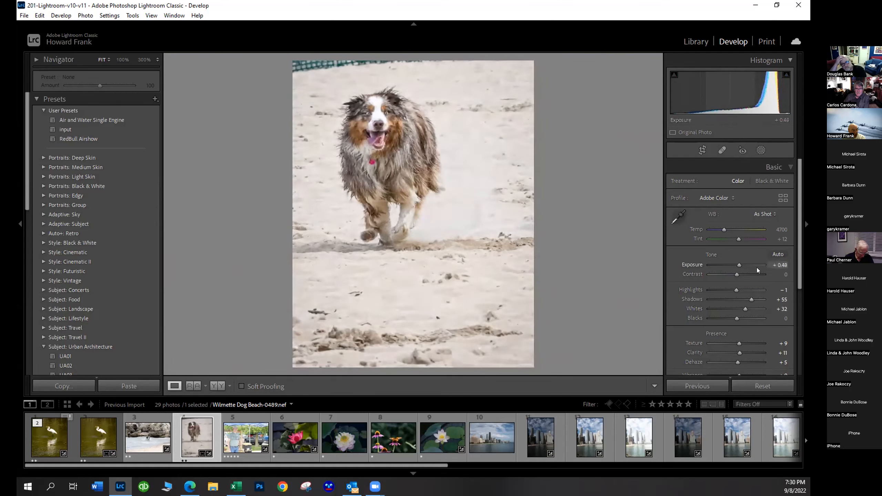
{"action": "left_click", "coordinate": [370, 120]}
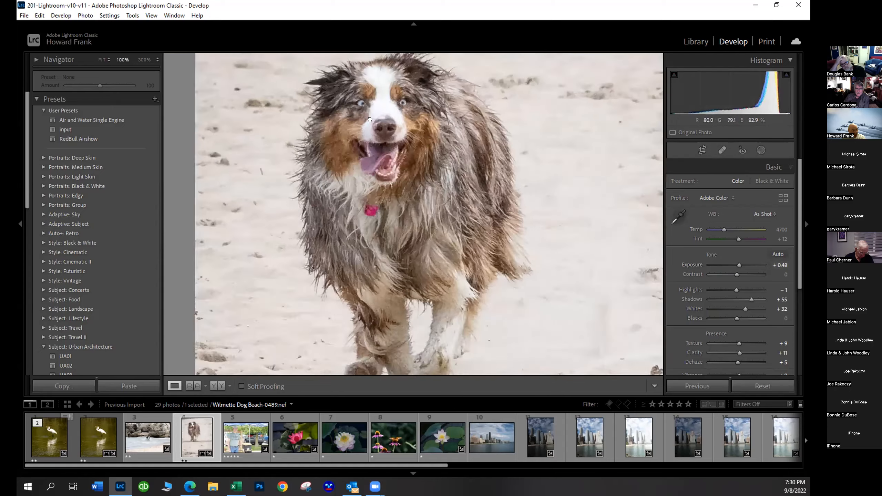
{"action": "left_click_drag", "start_coordinate": [369, 120], "coordinate": [379, 167]}
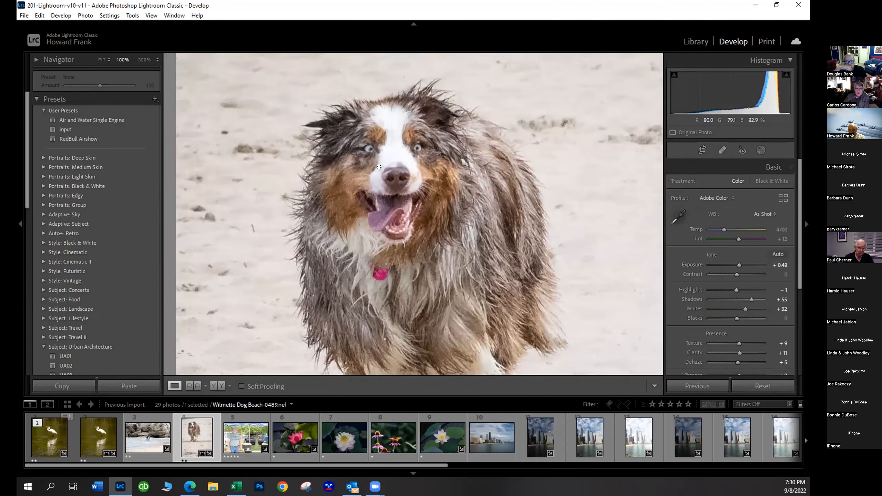
{"action": "left_click", "coordinate": [378, 167]}
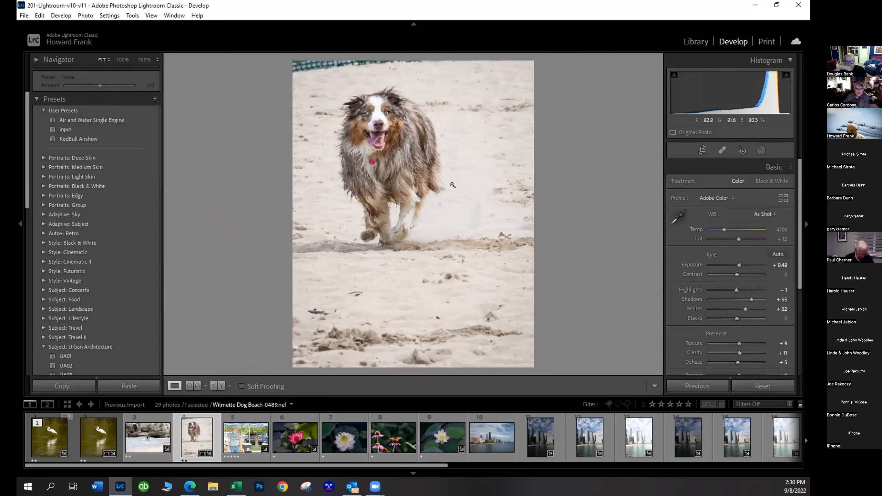
Open a copy of the dog photo with Lightroom adjustments in Topaz Sharpen AI
{"action": "right_click", "coordinate": [467, 182]}
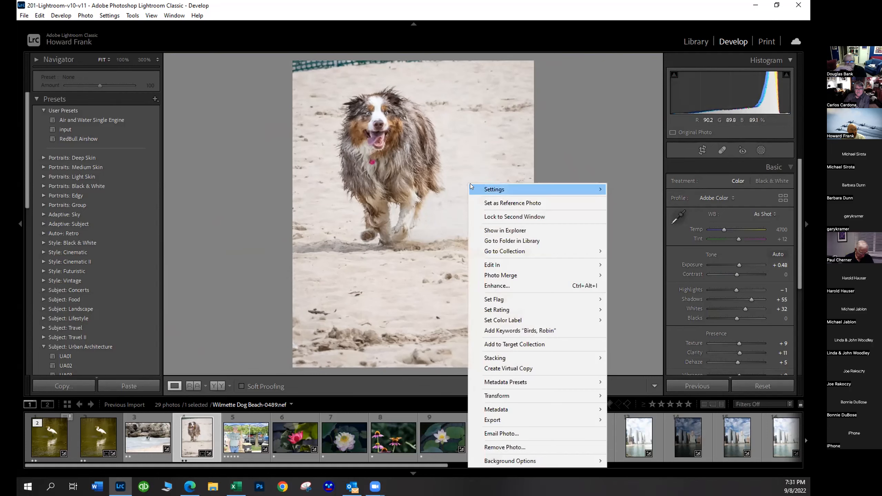
{"action": "mouse_move", "coordinate": [471, 188]}
{"action": "mouse_move", "coordinate": [504, 265]}
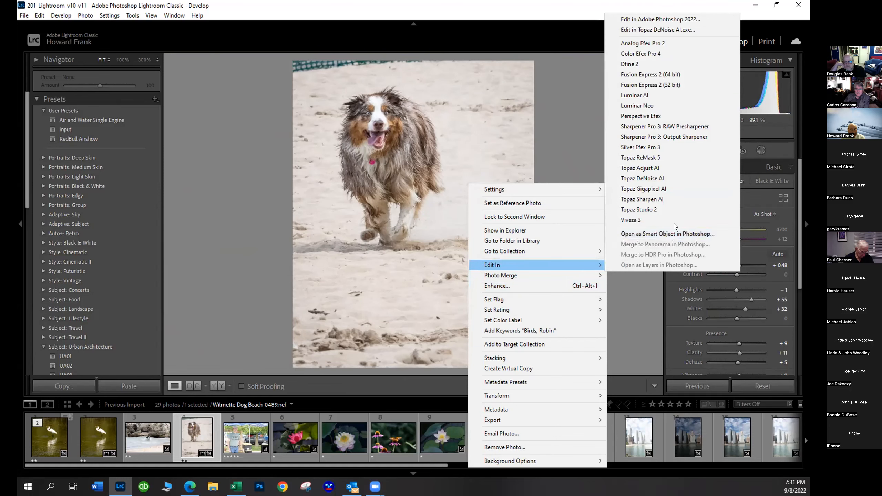
{"action": "left_click", "coordinate": [667, 199]}
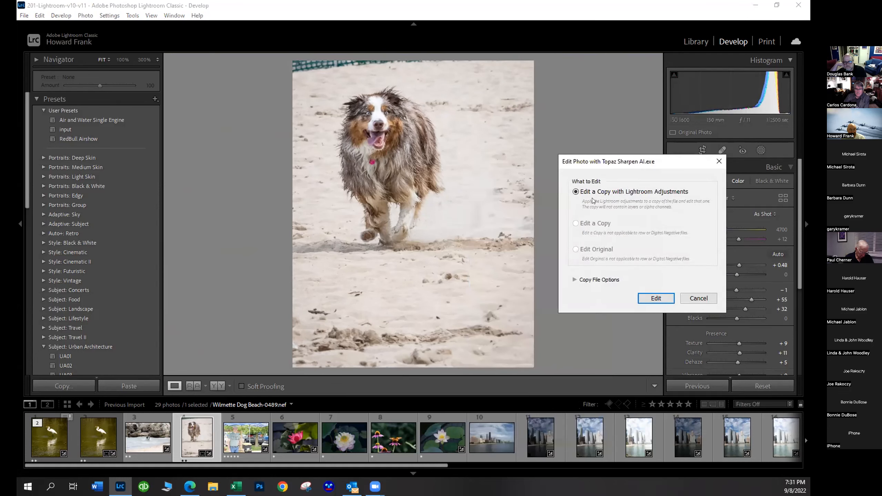
{"action": "left_click", "coordinate": [648, 299]}
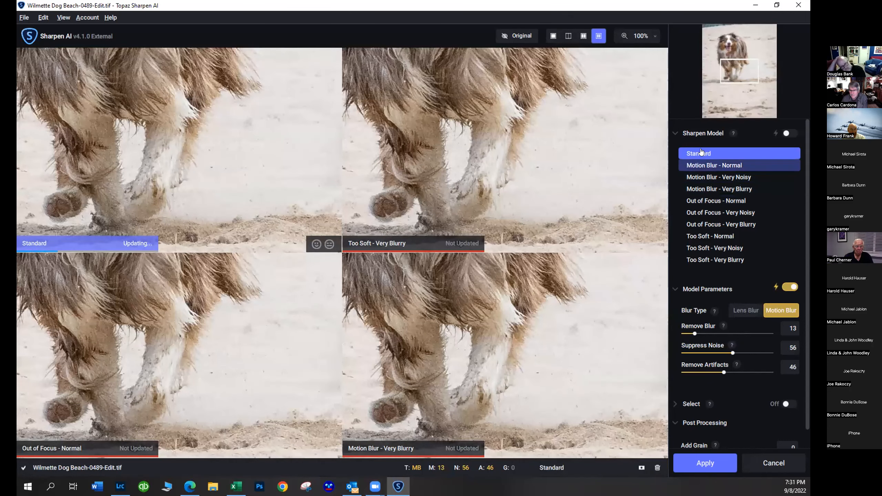
Center the four sharpening previews on the dog's face and enable selective sharpening with the Auto - Subjects mask
{"action": "left_click_drag", "start_coordinate": [721, 73], "coordinate": [726, 42]}
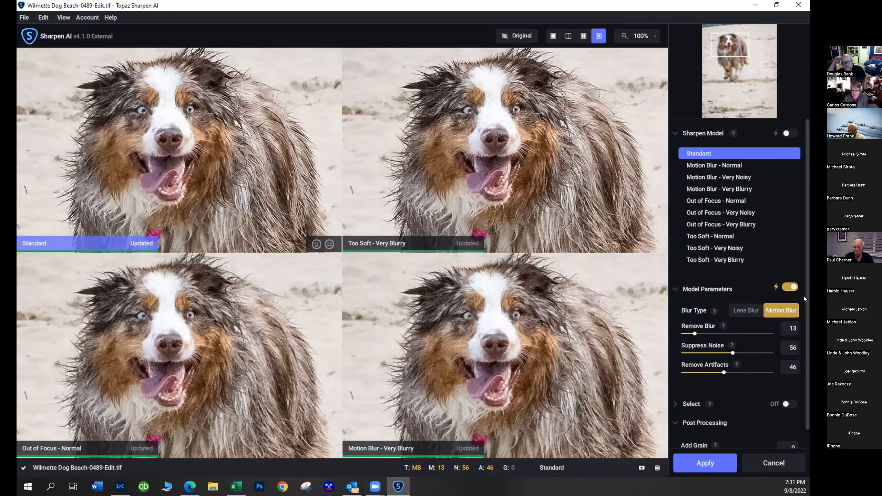
{"action": "scroll", "coordinate": [804, 297], "scroll_direction": "down", "scroll_amount": 1}
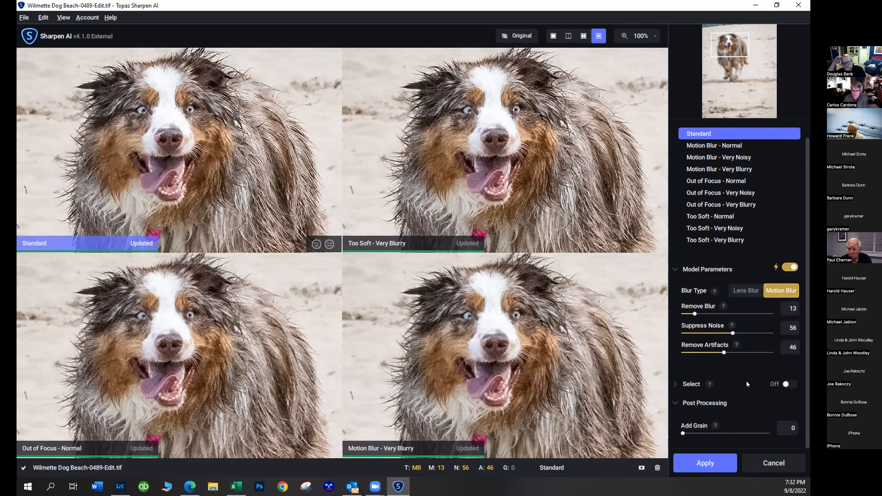
{"action": "left_click", "coordinate": [773, 384]}
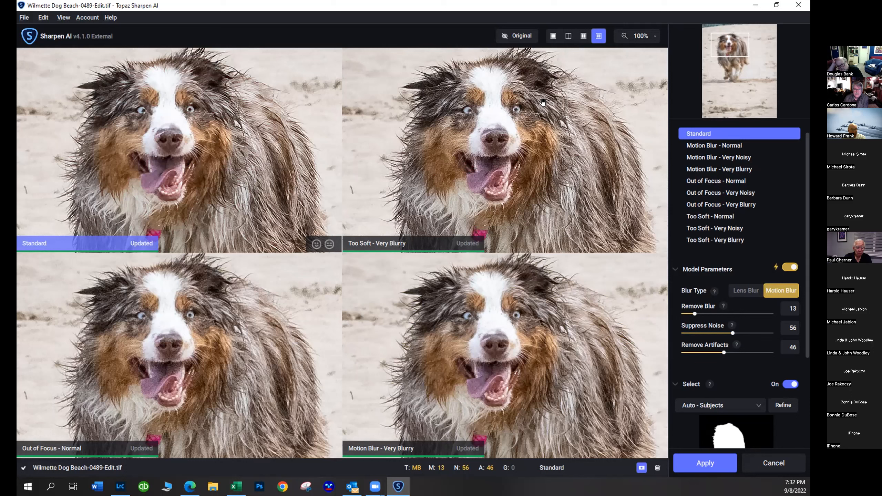
Compare the sharpening previews of the whole dog at fit and 50% zoom, and inspect its subject mask in the refine view
{"action": "left_click", "coordinate": [621, 36]}
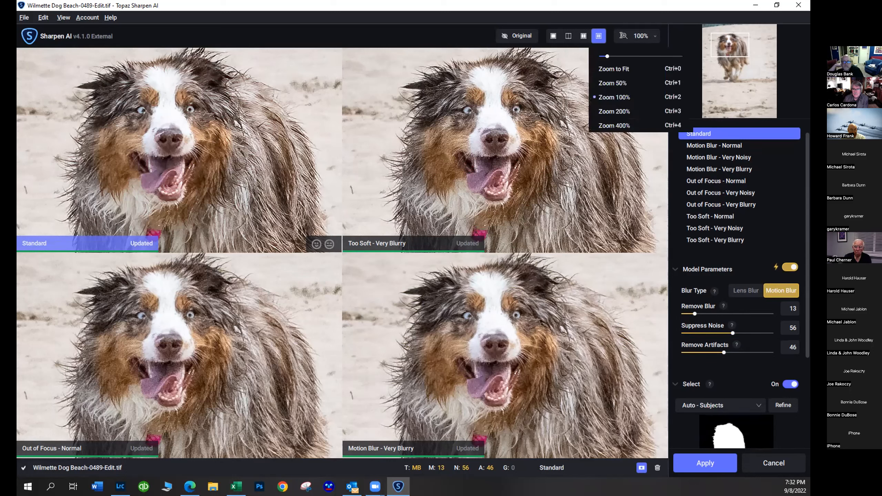
{"action": "left_click", "coordinate": [625, 68]}
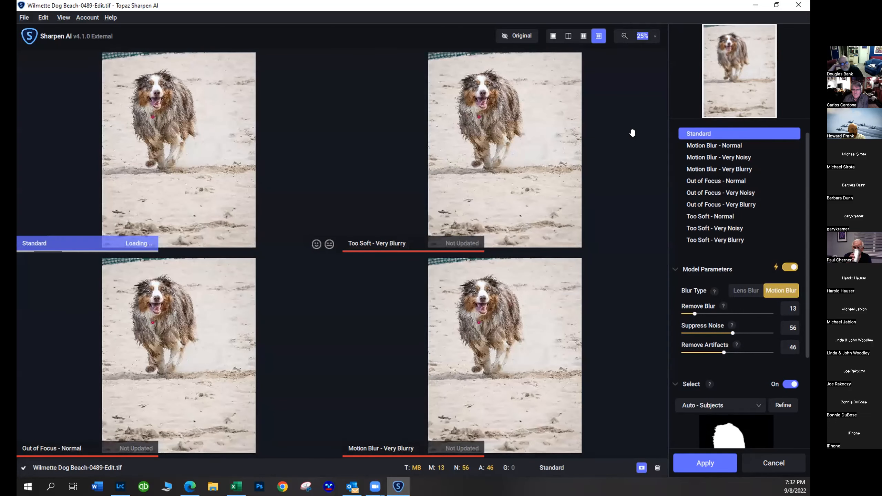
{"action": "left_click", "coordinate": [653, 37]}
{"action": "left_click", "coordinate": [629, 91]}
{"action": "left_click_drag", "start_coordinate": [496, 83], "coordinate": [498, 143]}
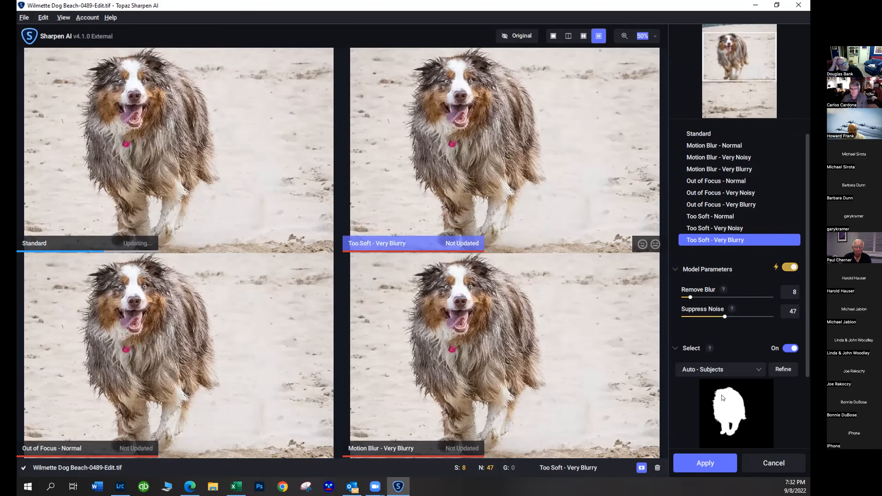
{"action": "left_click", "coordinate": [778, 371]}
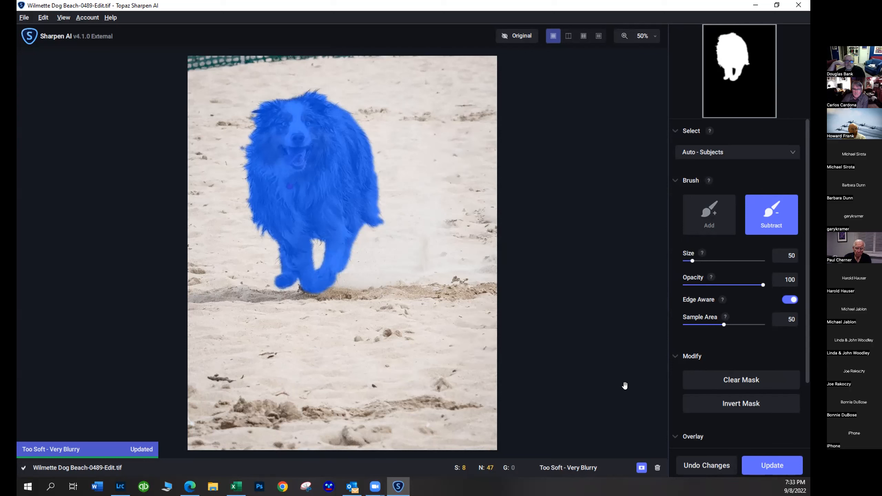
{"action": "left_click", "coordinate": [750, 465]}
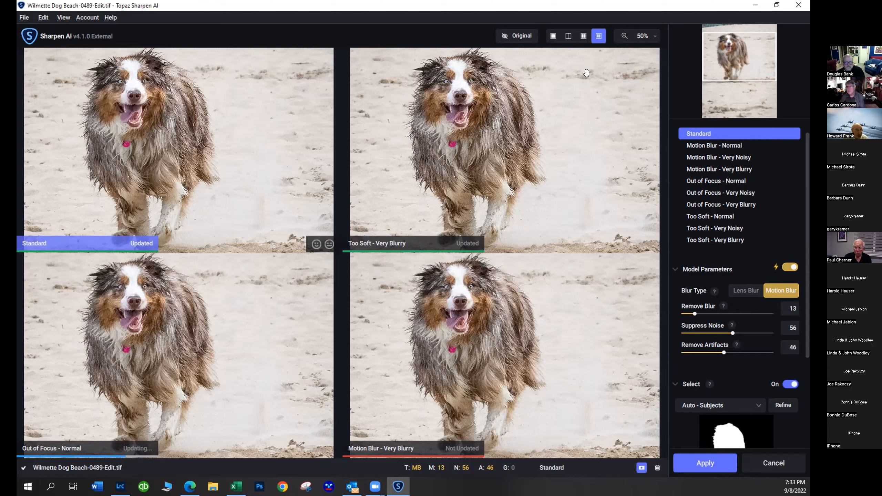
Compare the four sharpening models on the dog's face at 100% and apply the Standard model to the copy
{"action": "left_click", "coordinate": [658, 35]}
{"action": "left_click", "coordinate": [637, 95]}
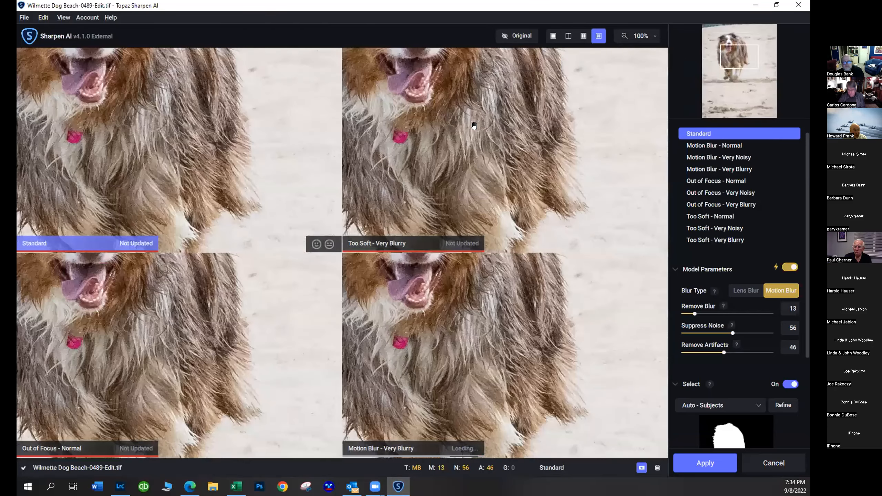
{"action": "left_click_drag", "start_coordinate": [474, 126], "coordinate": [590, 209]}
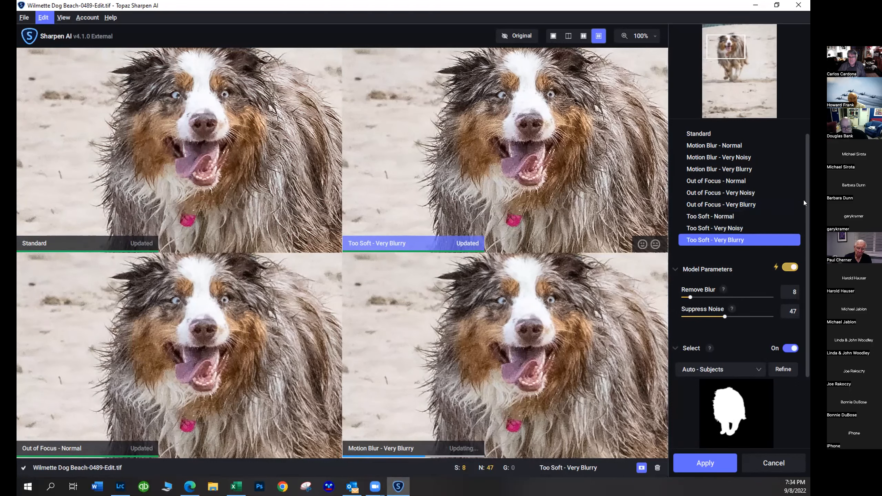
{"action": "left_click_drag", "start_coordinate": [805, 190], "coordinate": [802, 153]}
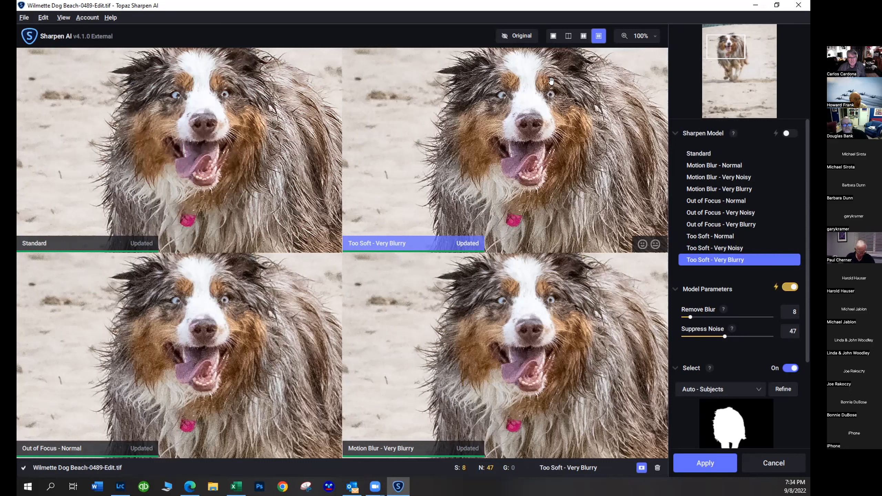
{"action": "left_click", "coordinate": [272, 152]}
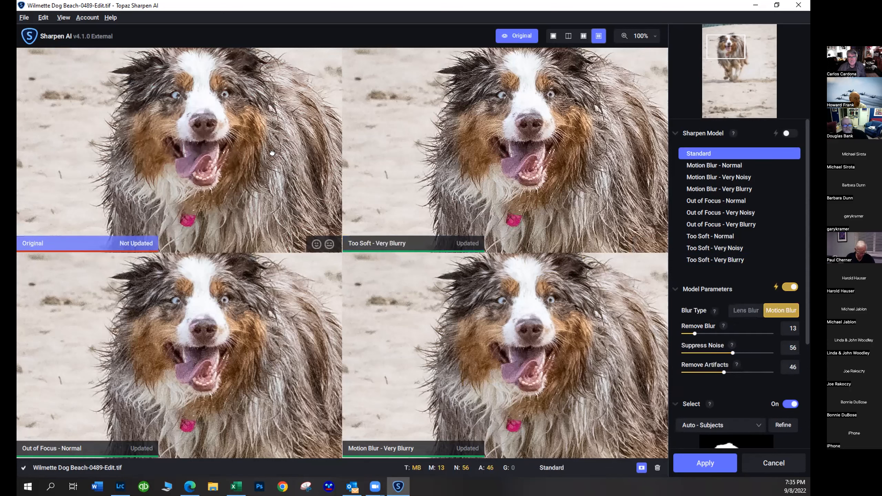
{"action": "left_click", "coordinate": [688, 468]}
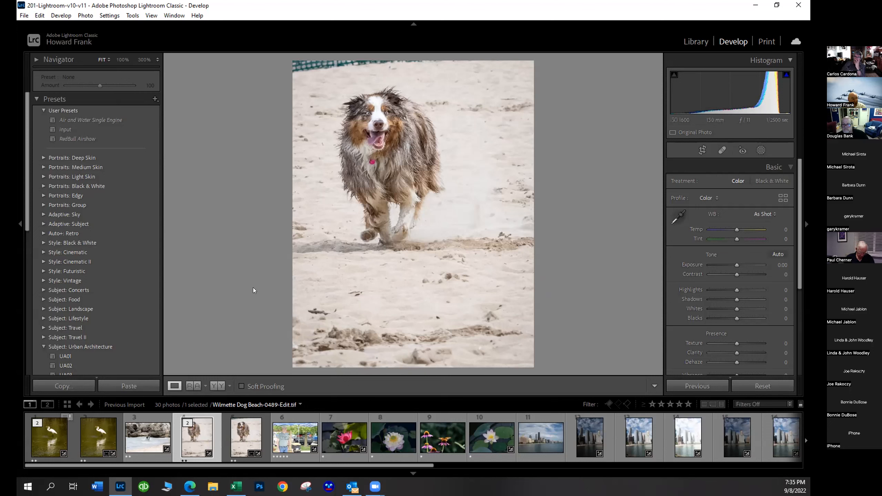
Flip the sharpened dog copy vertically and undo the flip
{"action": "left_click", "coordinate": [86, 15]}
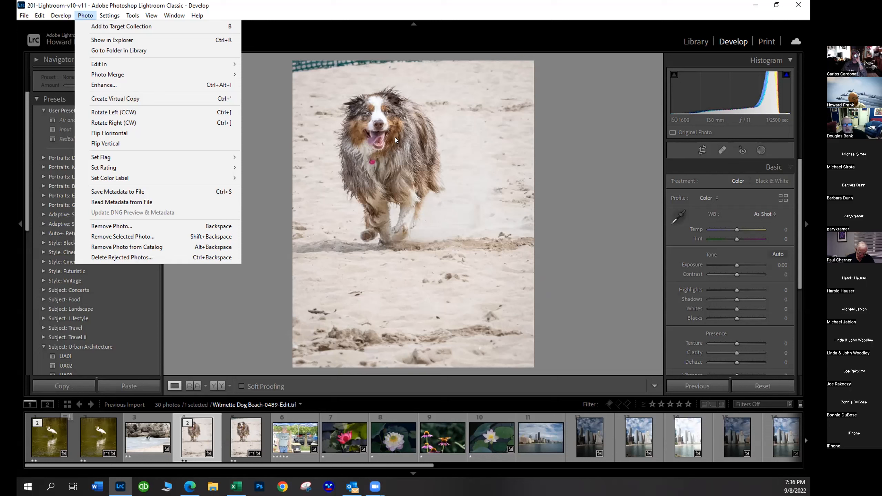
{"action": "mouse_move", "coordinate": [210, 157]}
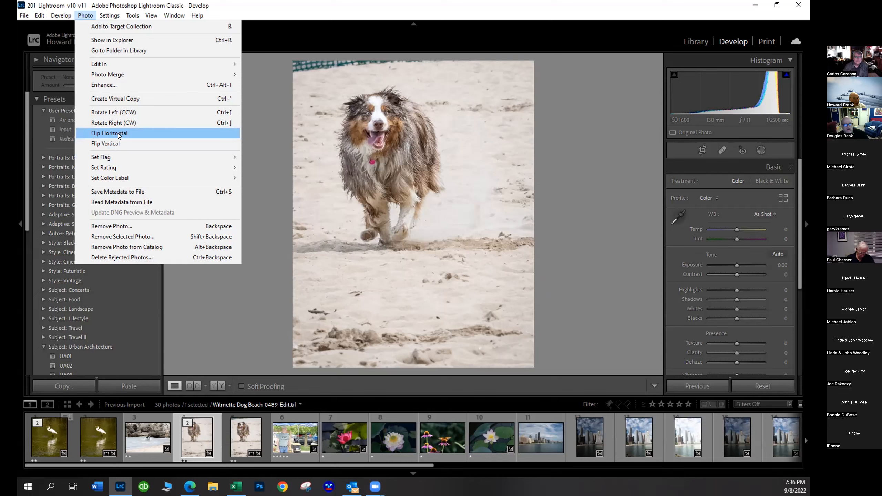
{"action": "left_click", "coordinate": [117, 142]}
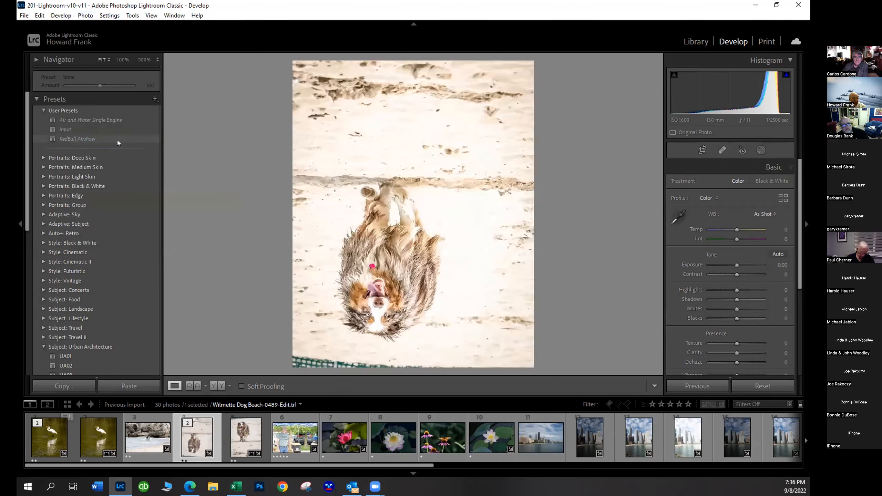
{"action": "left_click", "coordinate": [39, 15]}
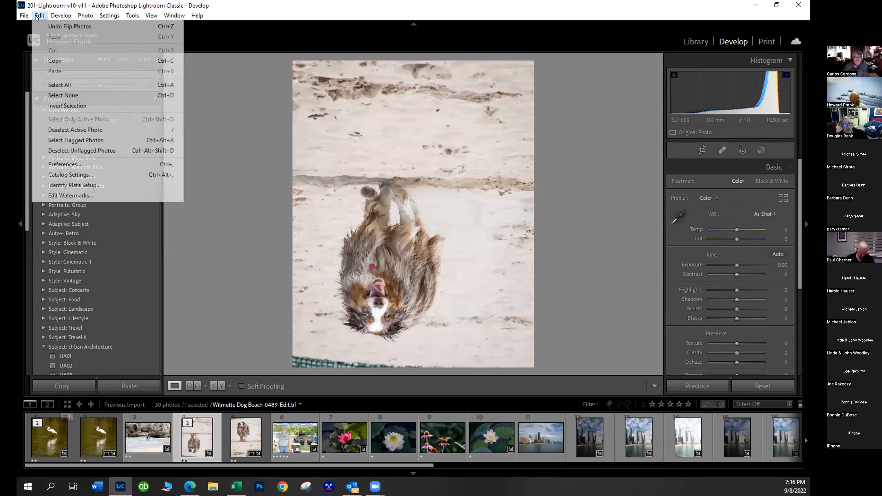
{"action": "left_click", "coordinate": [47, 25]}
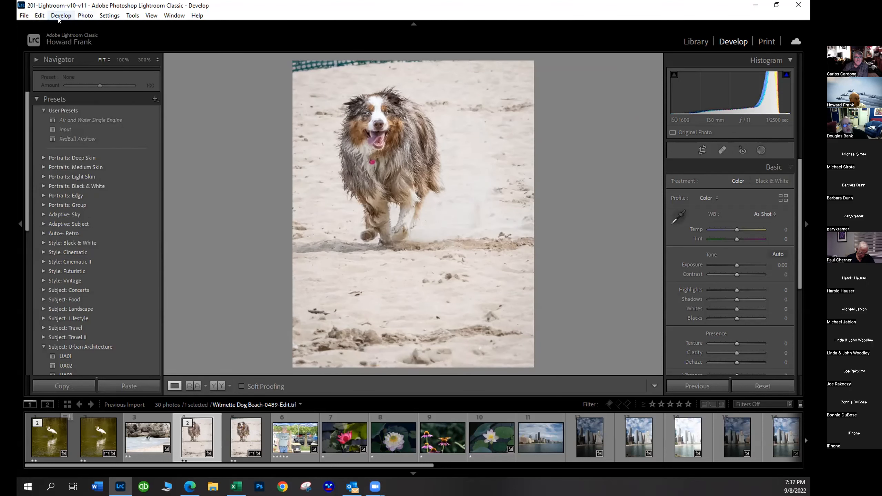
Flip the sharpened dog copy horizontally and flip it back to its original direction
{"action": "left_click", "coordinate": [85, 15]}
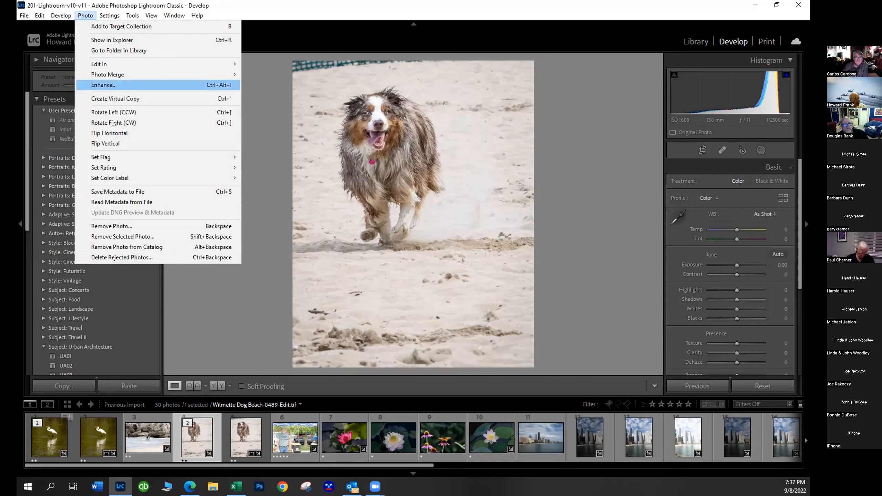
{"action": "left_click", "coordinate": [118, 135]}
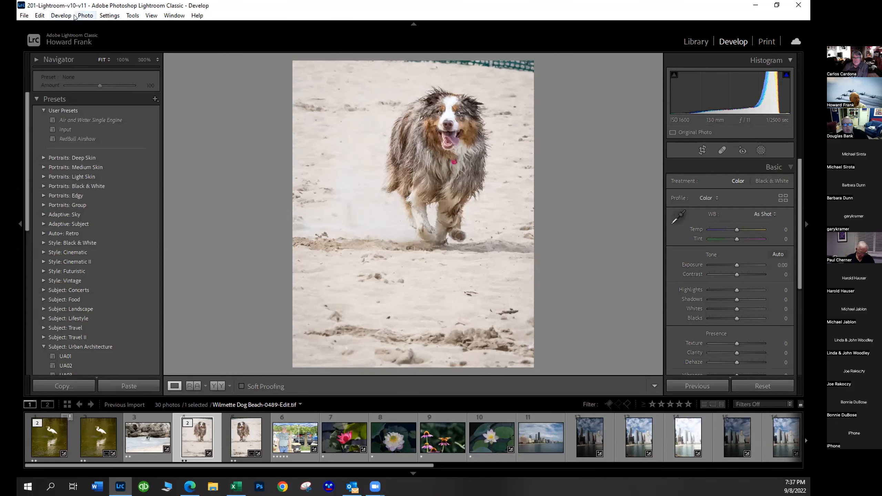
{"action": "left_click", "coordinate": [85, 15]}
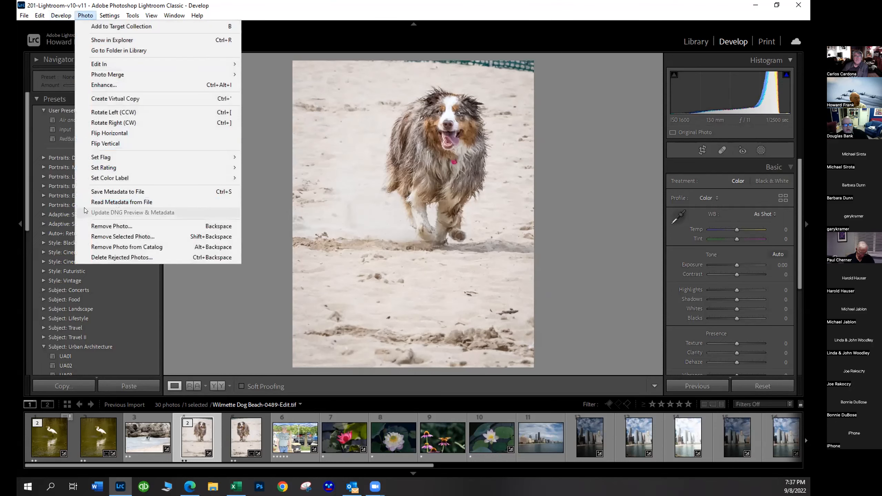
{"action": "left_click", "coordinate": [103, 134]}
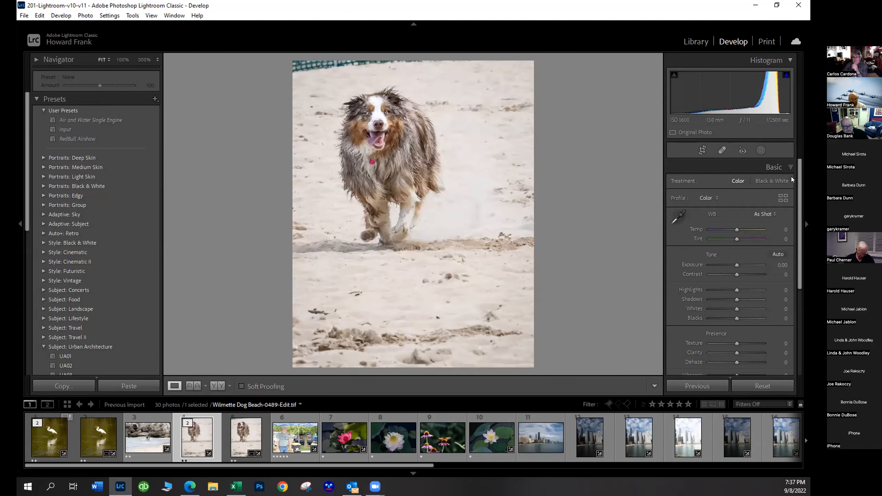
{"action": "left_click_drag", "start_coordinate": [797, 185], "coordinate": [798, 207]}
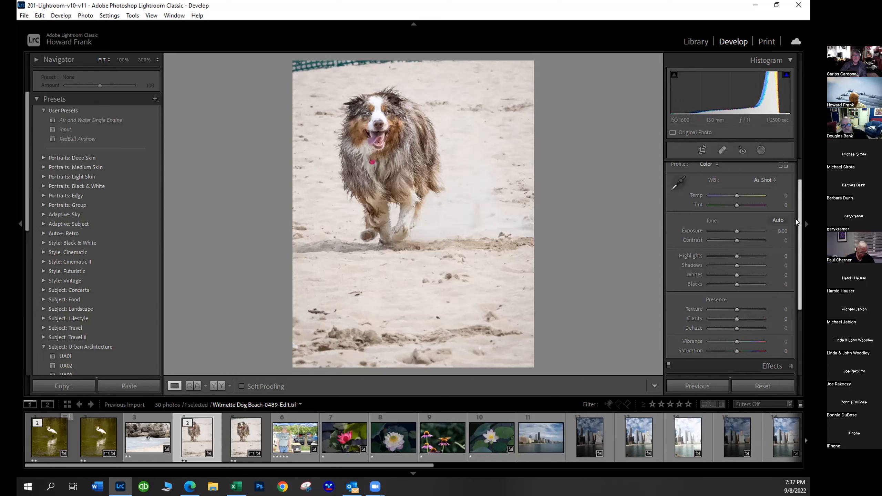
{"action": "left_click_drag", "start_coordinate": [797, 224], "coordinate": [798, 257]}
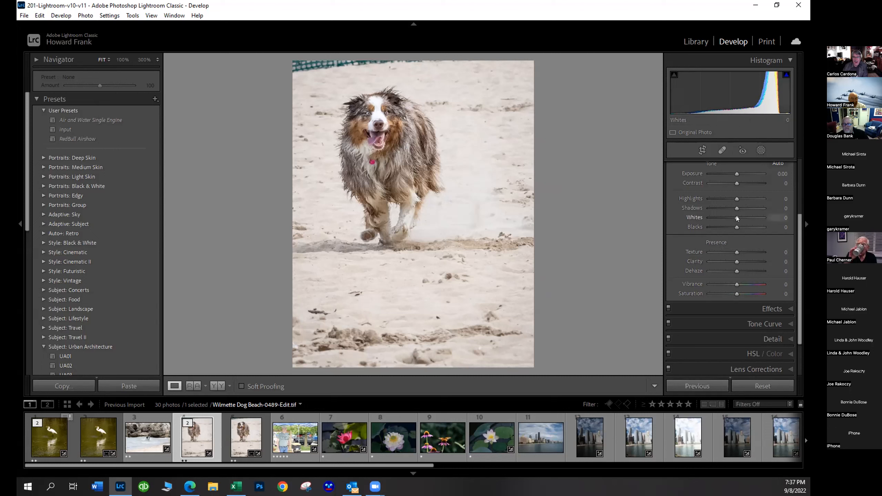
Set the sharpened dog copy's Whites to +32, Texture to +15, Clarity to +8 and Vibrance to +11
{"action": "left_click_drag", "start_coordinate": [736, 218], "coordinate": [744, 223]}
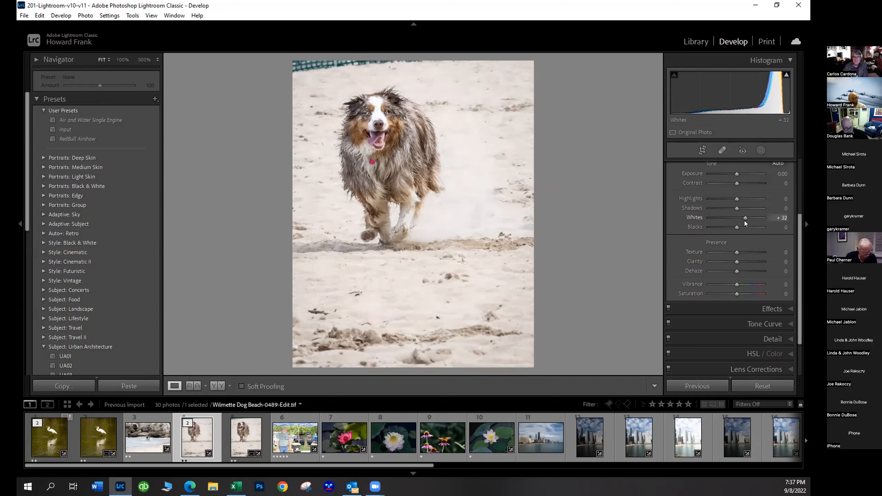
{"action": "left_click_drag", "start_coordinate": [736, 252], "coordinate": [739, 284]}
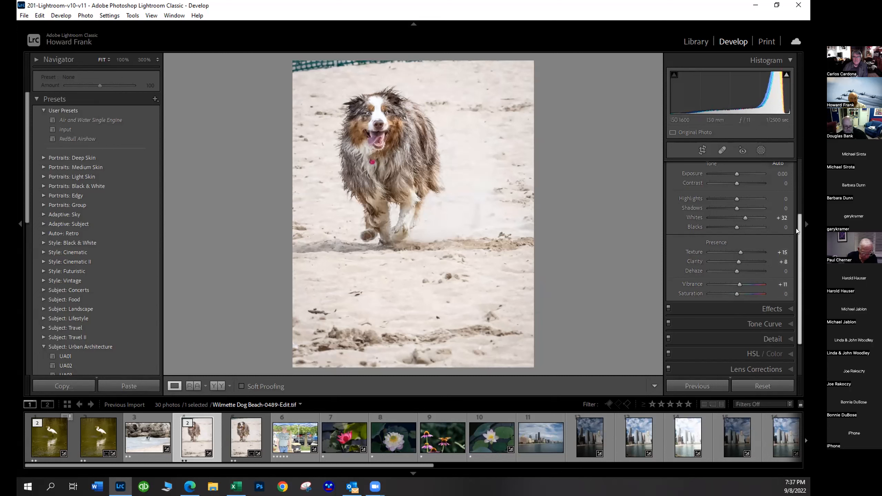
Compare the profile choices offered for the sharpened TIFF copy with those for the original Wilmette Dog Beach-0489.nef
{"action": "left_click_drag", "start_coordinate": [800, 228], "coordinate": [806, 109]}
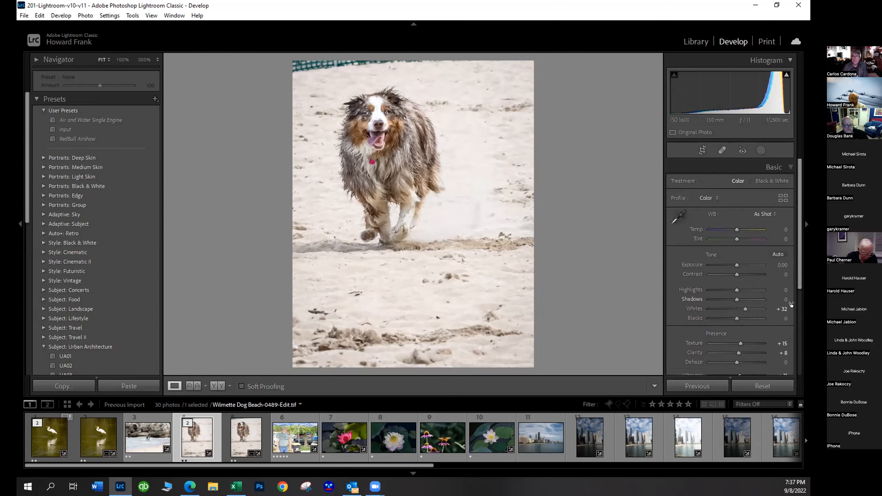
{"action": "left_click", "coordinate": [708, 197]}
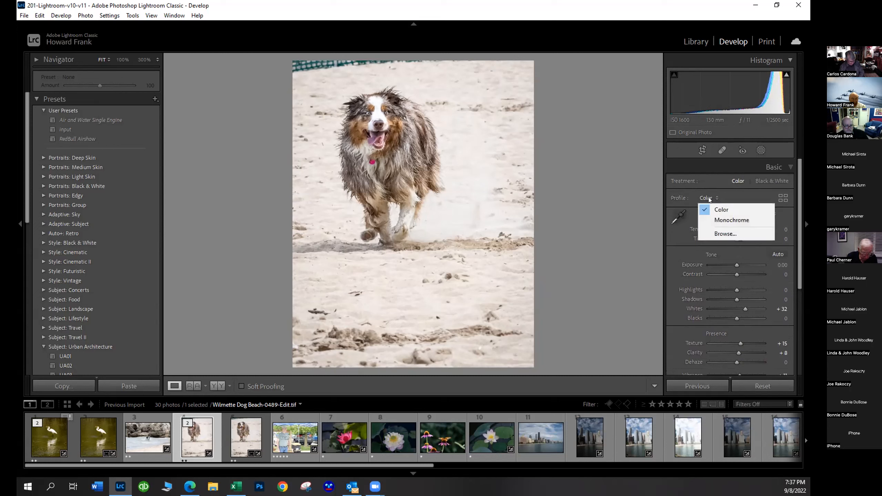
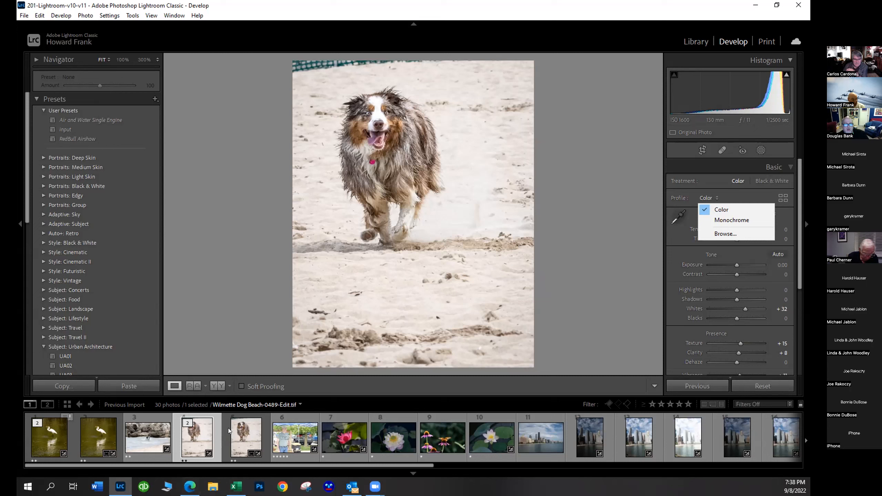
{"action": "left_click", "coordinate": [237, 436]}
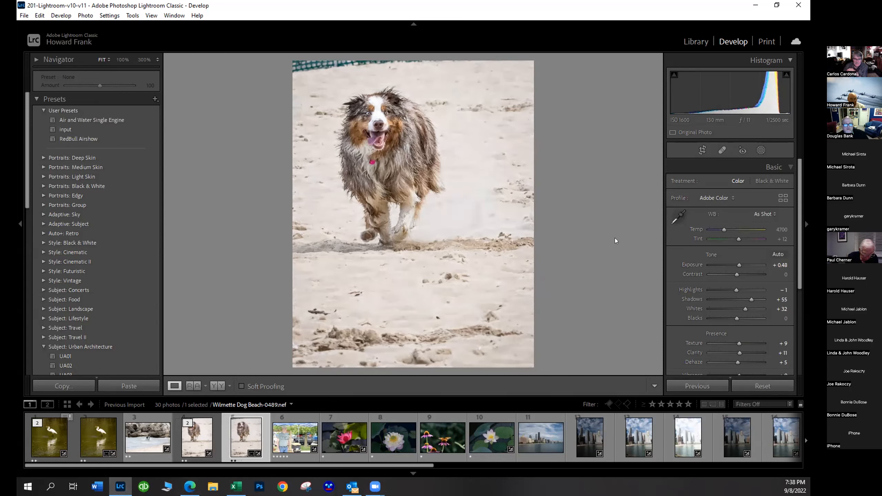
{"action": "left_click", "coordinate": [713, 198]}
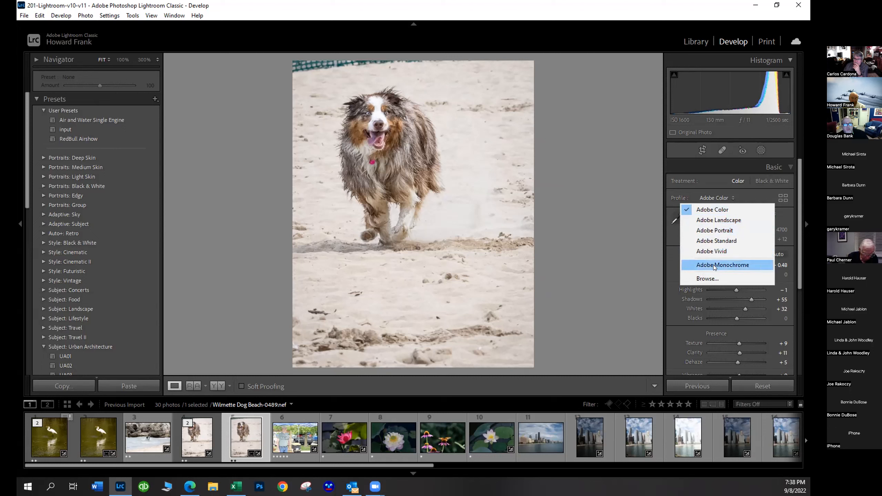
Try the Adobe Vivid, Adobe Standard and Adobe Monochrome profiles on the raw dog photo and return it to Adobe Color
{"action": "left_click", "coordinate": [777, 199]}
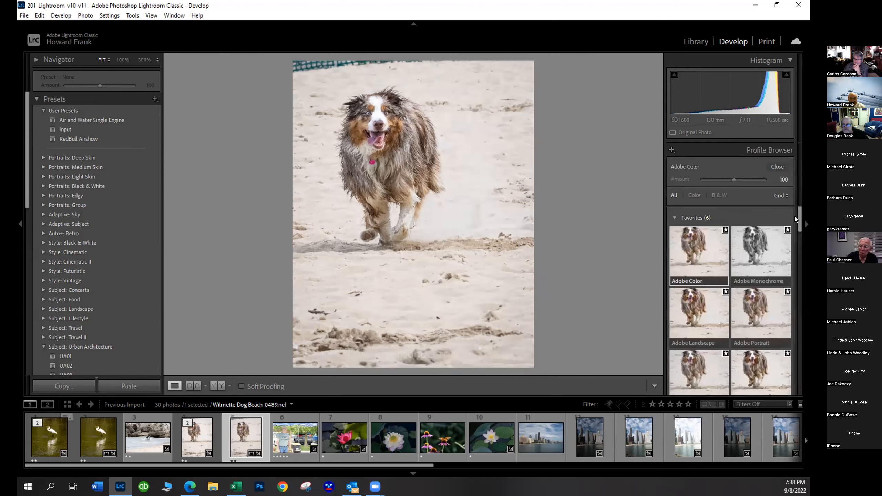
{"action": "scroll", "coordinate": [797, 216], "scroll_direction": "down", "scroll_amount": 5}
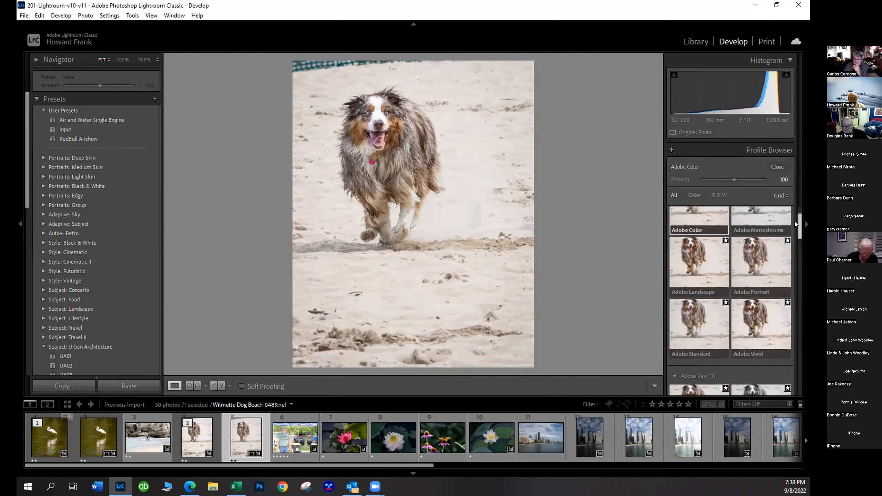
{"action": "scroll", "coordinate": [787, 228], "scroll_direction": "down", "scroll_amount": 1}
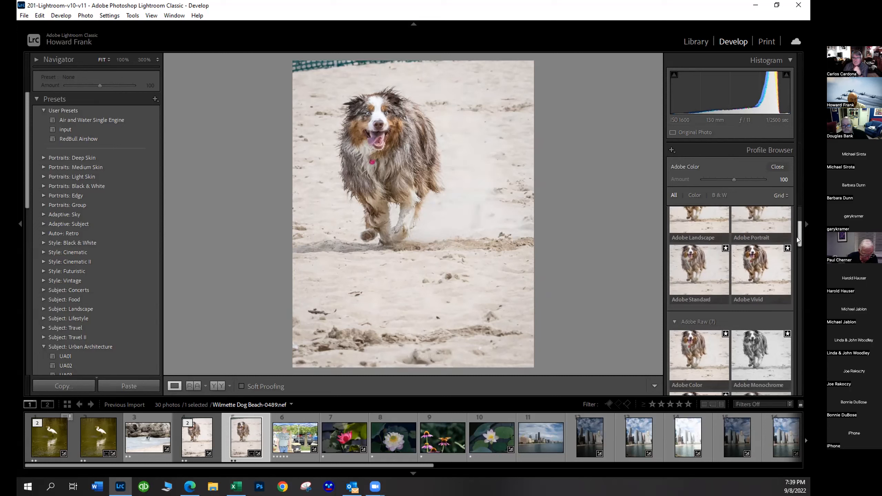
{"action": "left_click_drag", "start_coordinate": [798, 239], "coordinate": [797, 237]}
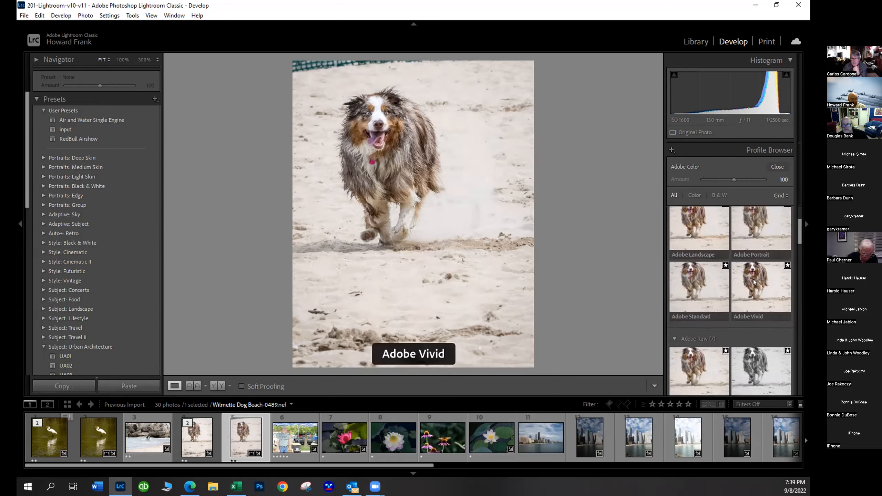
{"action": "left_click", "coordinate": [759, 286]}
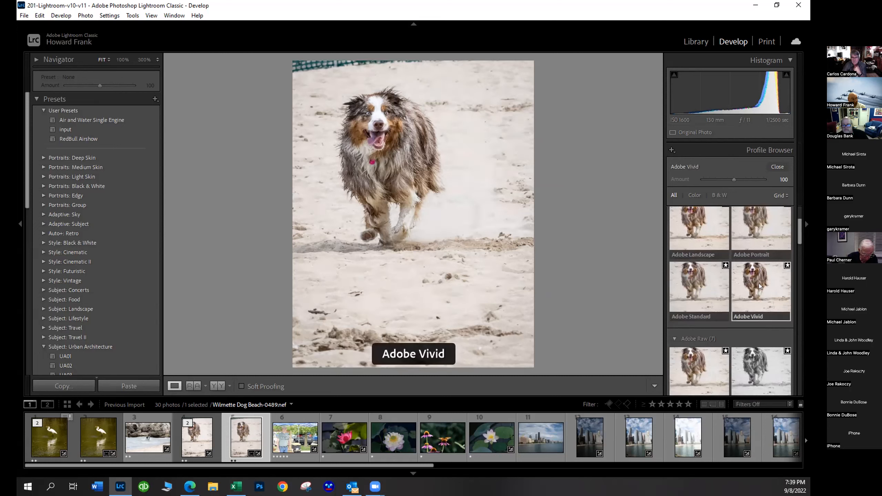
{"action": "left_click", "coordinate": [703, 298]}
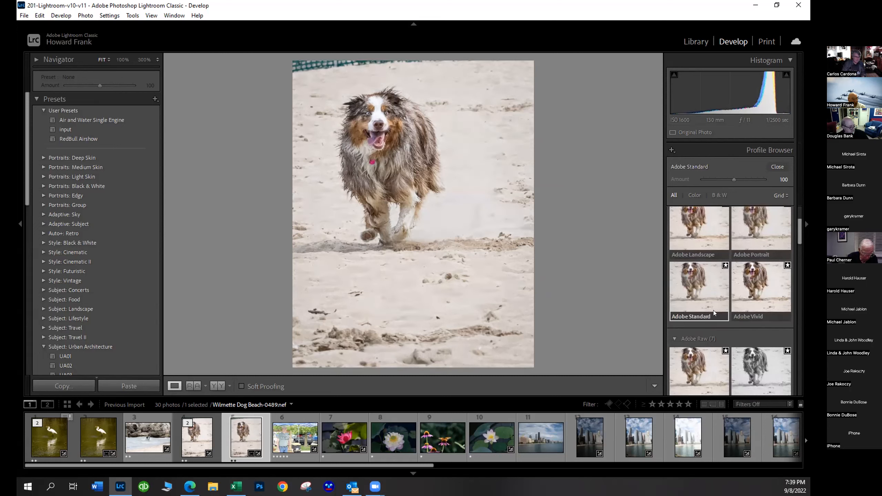
{"action": "left_click_drag", "start_coordinate": [797, 238], "coordinate": [798, 251]}
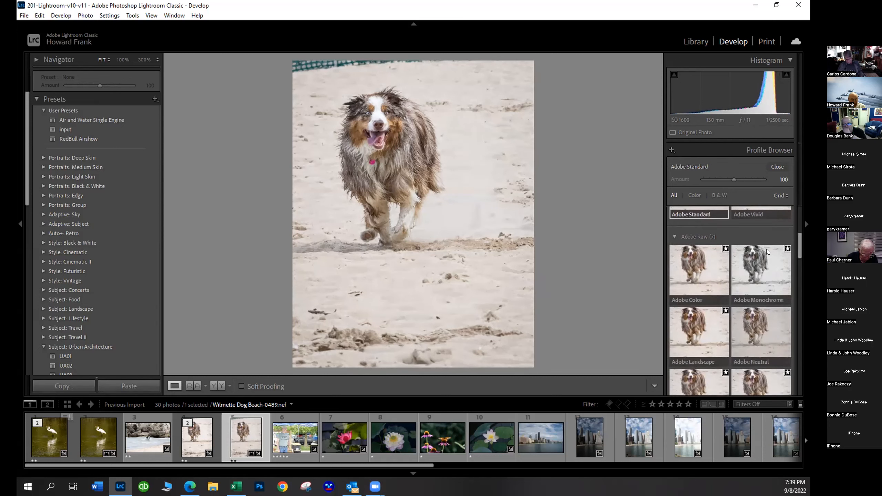
{"action": "left_click", "coordinate": [760, 259]}
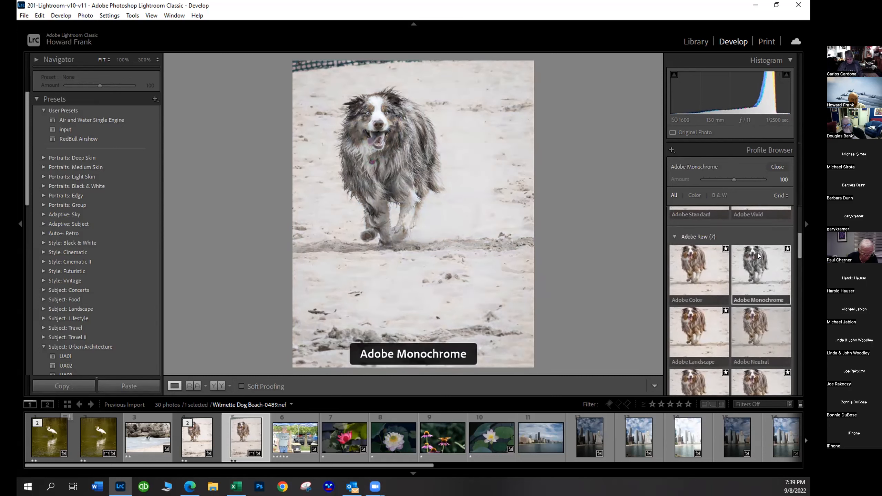
{"action": "left_click", "coordinate": [706, 265]}
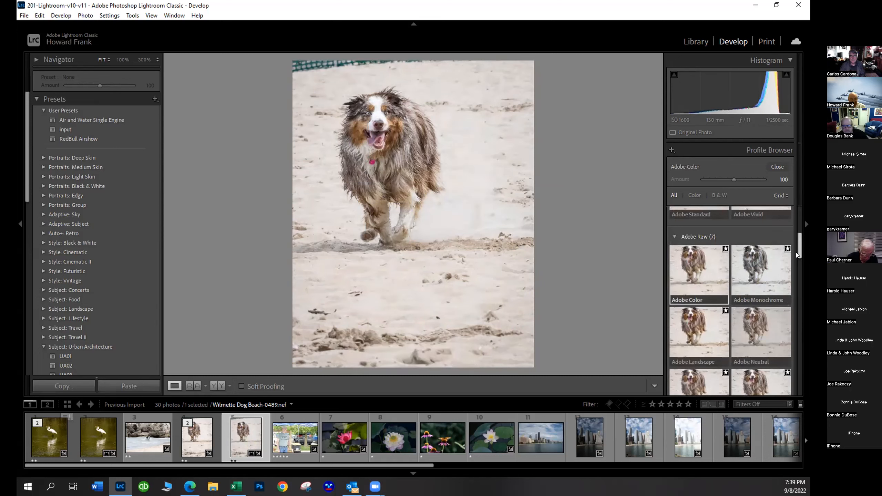
Expand the Camera Matching profiles and preview choices such as Portrait, Monochrome, Bleach and Graphite on the running dog
{"action": "left_click_drag", "start_coordinate": [798, 246], "coordinate": [798, 285]}
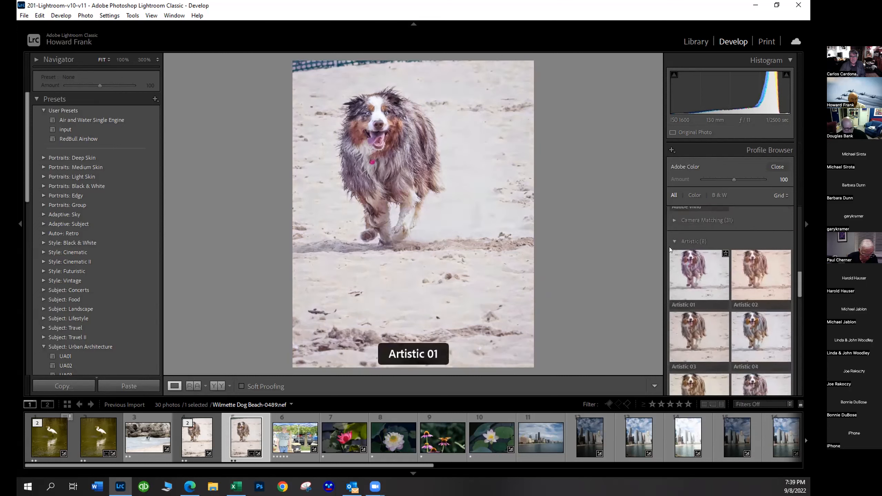
{"action": "left_click", "coordinate": [670, 220]}
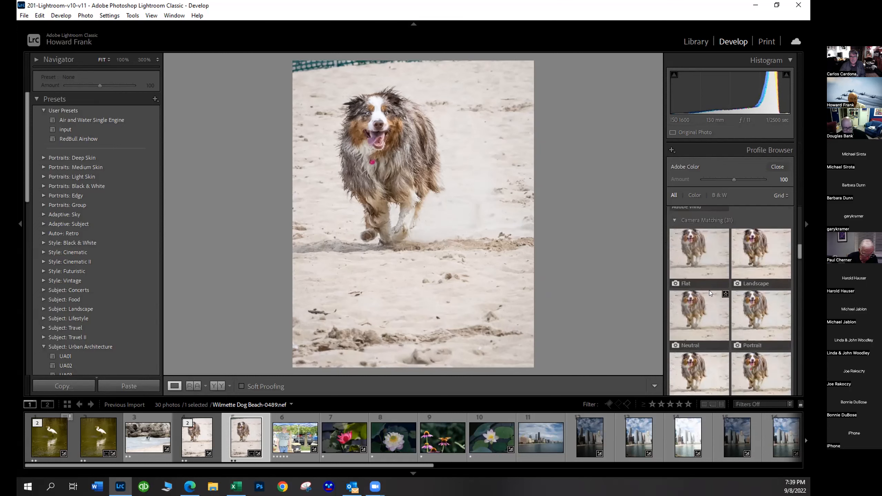
{"action": "left_click_drag", "start_coordinate": [795, 253], "coordinate": [796, 256]}
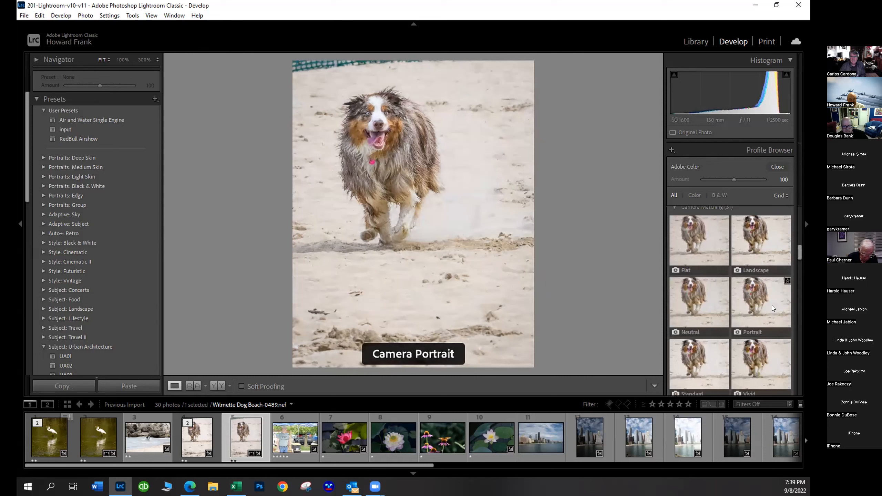
{"action": "left_click_drag", "start_coordinate": [796, 252], "coordinate": [796, 263]}
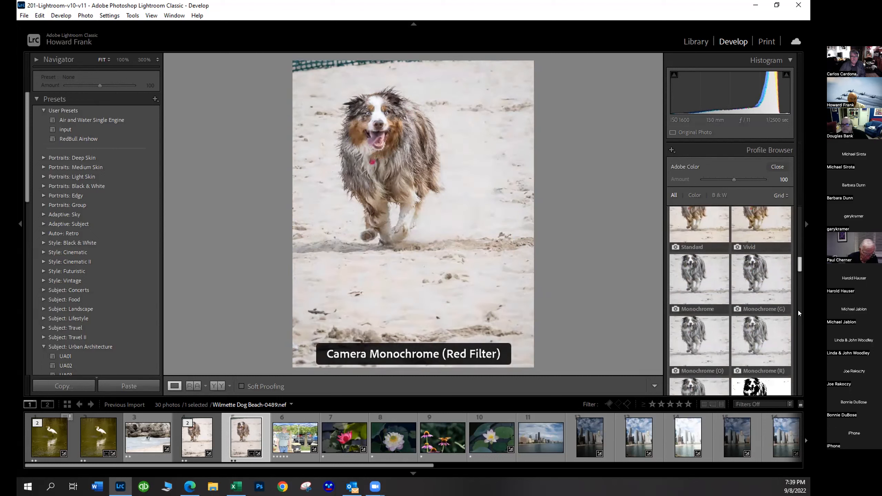
{"action": "scroll", "coordinate": [797, 265], "scroll_direction": "down", "scroll_amount": 2}
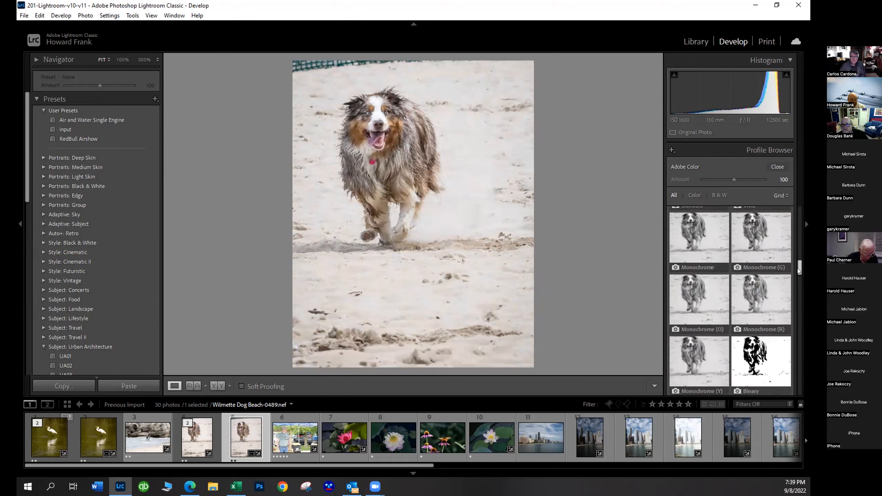
{"action": "left_click_drag", "start_coordinate": [797, 273], "coordinate": [797, 280]}
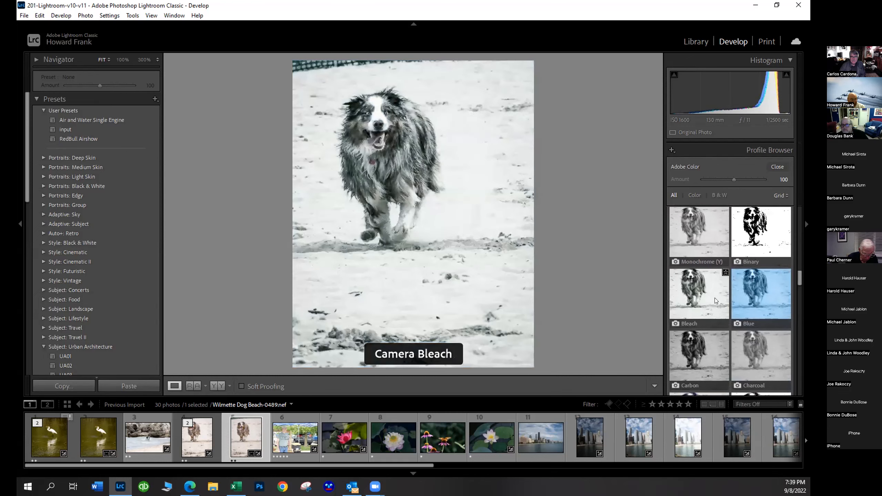
{"action": "left_click_drag", "start_coordinate": [796, 280], "coordinate": [797, 295]}
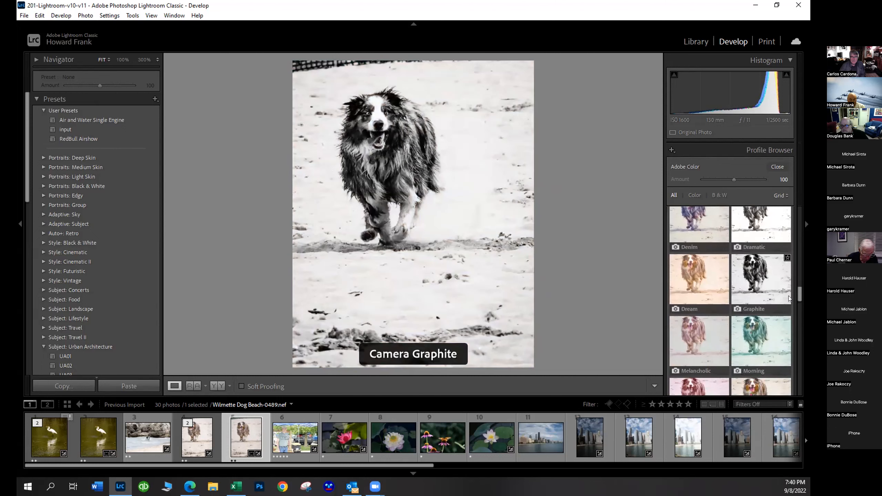
Look through the B&W, Modern and Vintage profile groups and close the Profile Browser
{"action": "left_click_drag", "start_coordinate": [797, 296], "coordinate": [804, 399]}
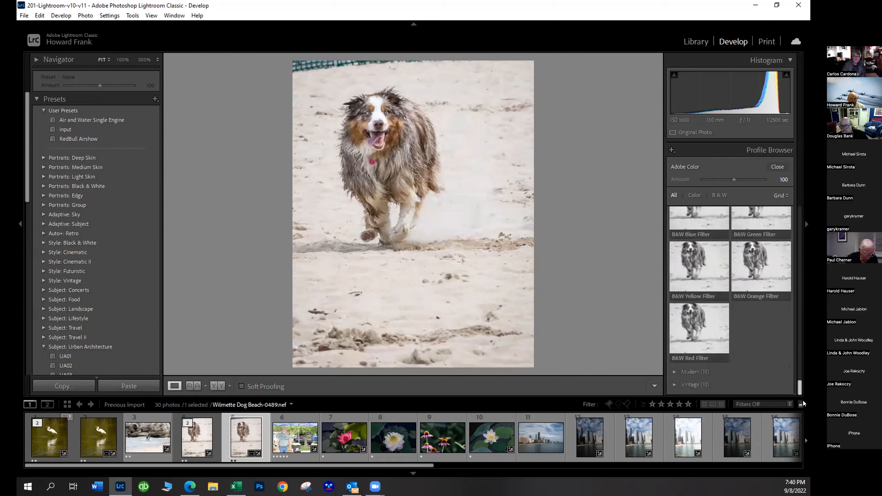
{"action": "left_click", "coordinate": [690, 366]}
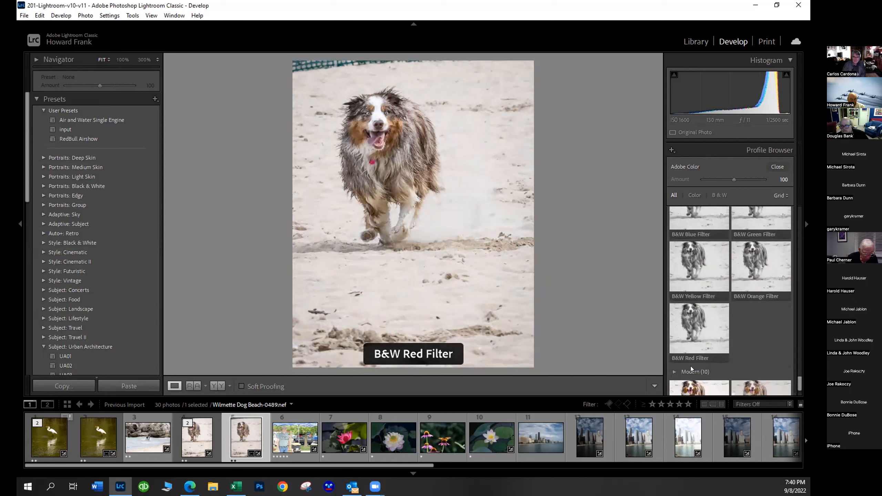
{"action": "left_click_drag", "start_coordinate": [798, 362], "coordinate": [803, 389]}
{"action": "left_click", "coordinate": [700, 386]}
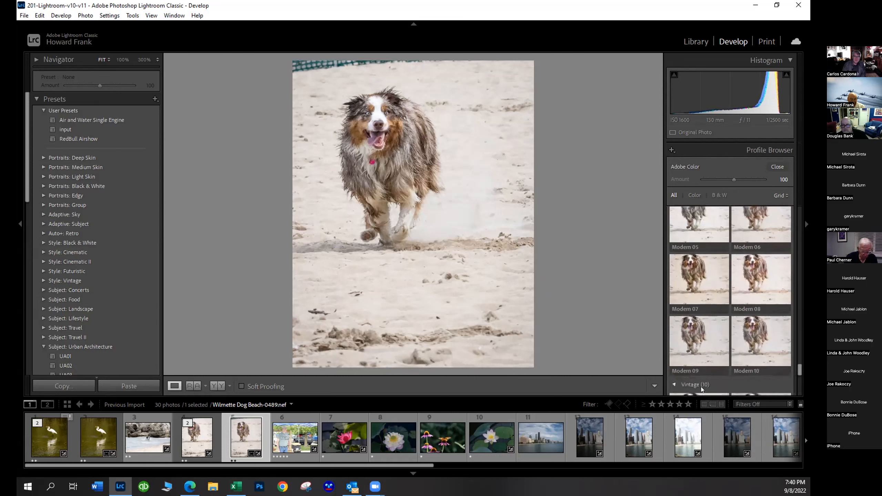
{"action": "left_click_drag", "start_coordinate": [798, 375], "coordinate": [799, 403]}
{"action": "left_click", "coordinate": [777, 167]}
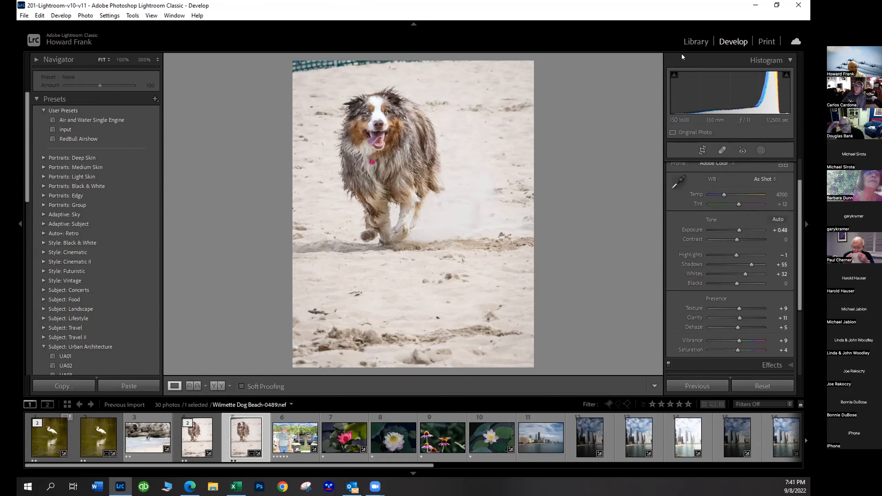
Select Wilmette Dog Beach-0292.nef in the Library and apply Auto tone through Quick Develop
{"action": "left_click", "coordinate": [689, 42]}
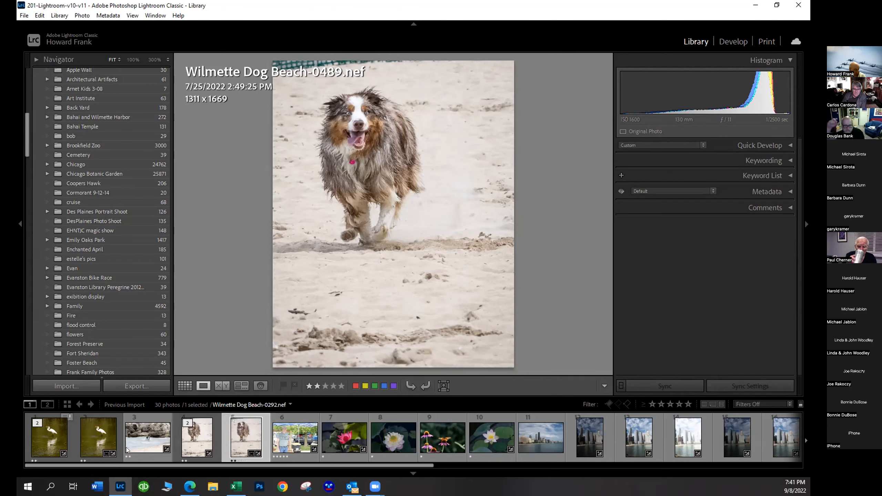
{"action": "left_click", "coordinate": [142, 435]}
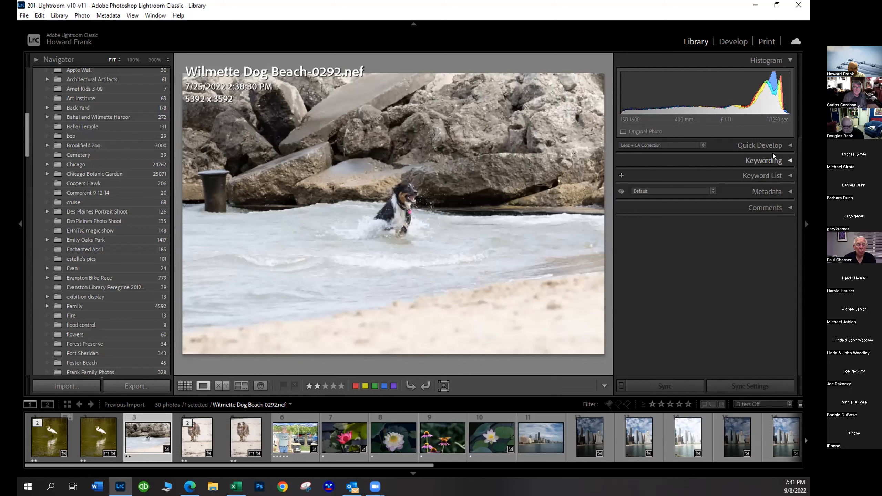
{"action": "left_click", "coordinate": [766, 146]}
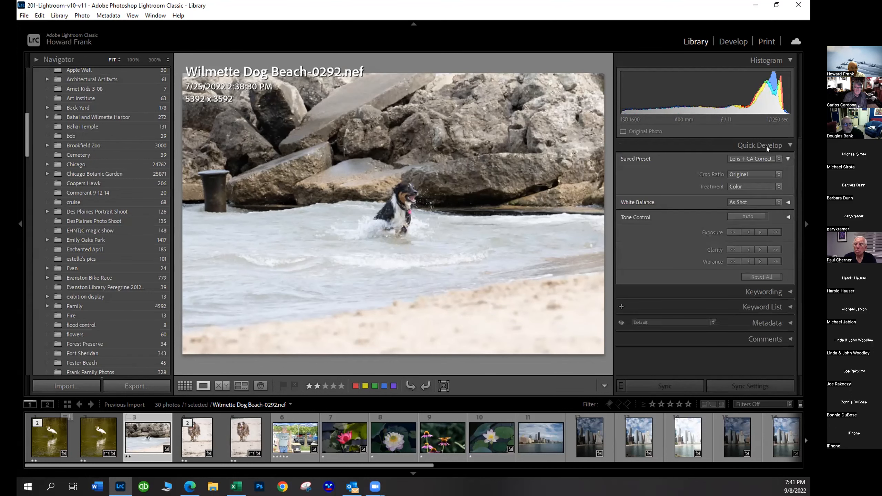
{"action": "left_click", "coordinate": [739, 216]}
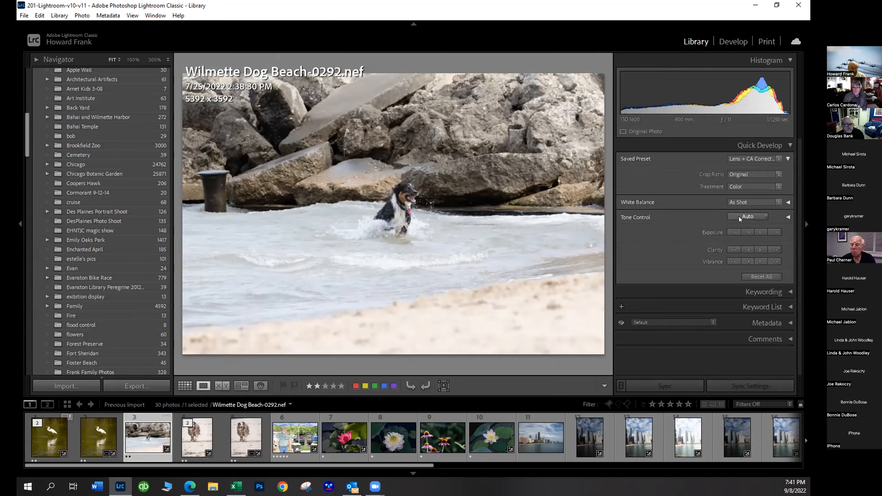
Inspect the dog splashing in the water at 100% magnification
{"action": "left_click", "coordinate": [407, 200]}
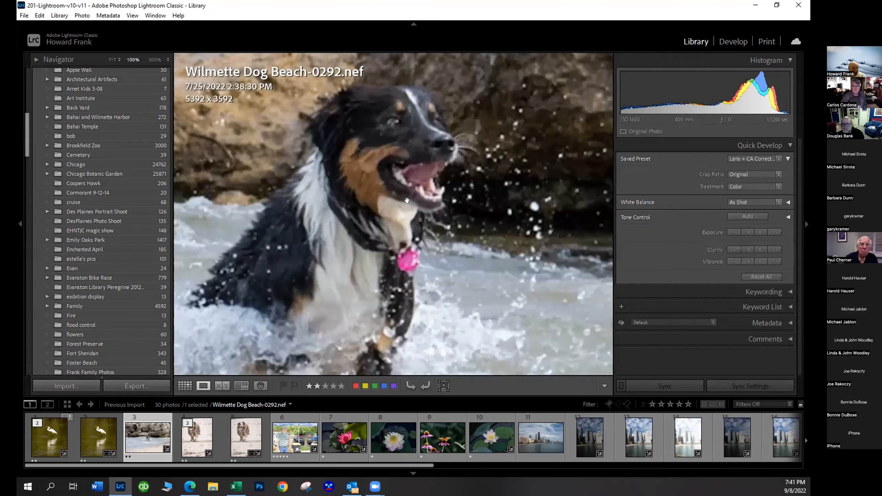
{"action": "left_click", "coordinate": [433, 240]}
{"action": "left_click", "coordinate": [447, 250]}
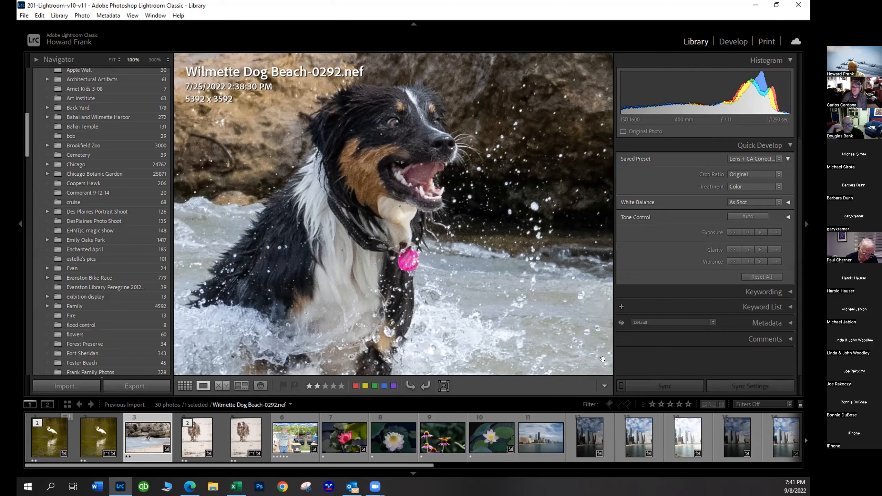
Open the splashing dog photo in Develop, keep its white balance at As Shot and inspect the dog up close
{"action": "key", "text": "d"}
{"action": "scroll", "coordinate": [798, 202], "scroll_direction": "up", "scroll_amount": 1}
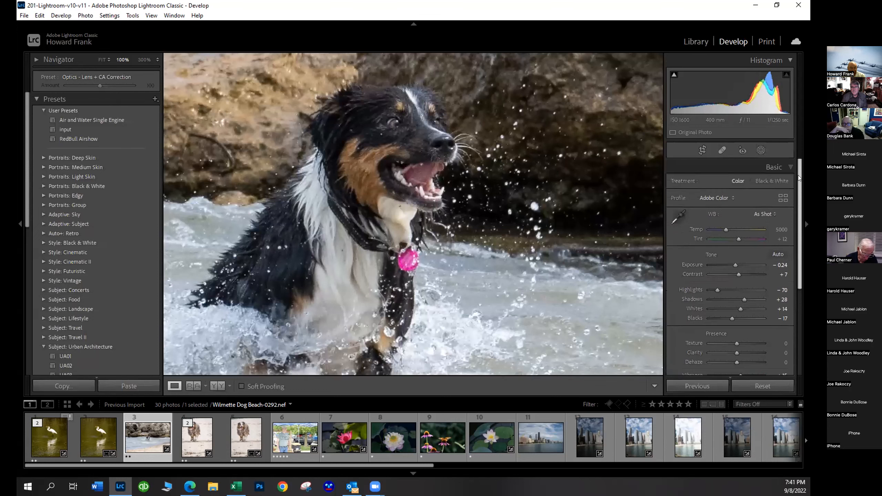
{"action": "left_click", "coordinate": [754, 212]}
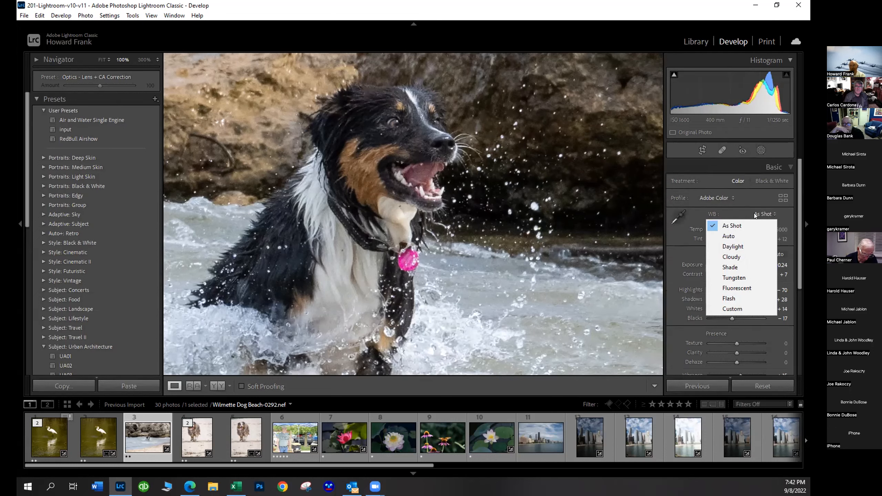
{"action": "left_click", "coordinate": [735, 222]}
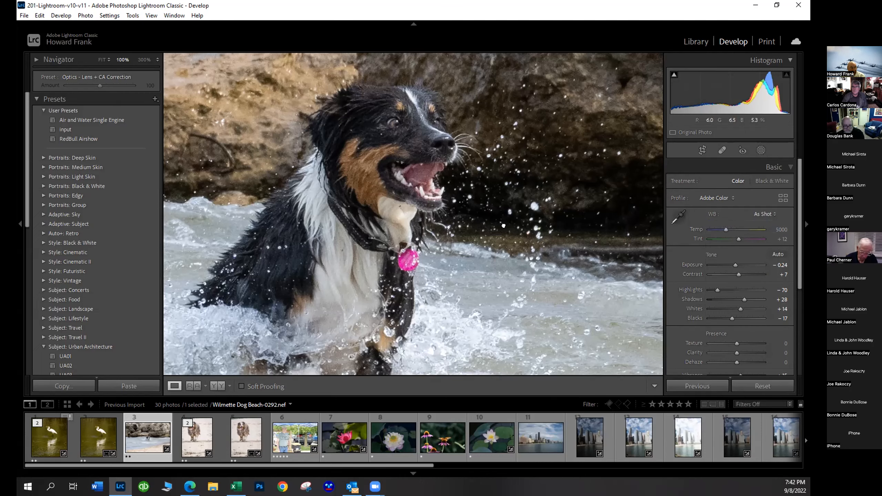
{"action": "left_click", "coordinate": [428, 201]}
{"action": "left_click", "coordinate": [427, 201]}
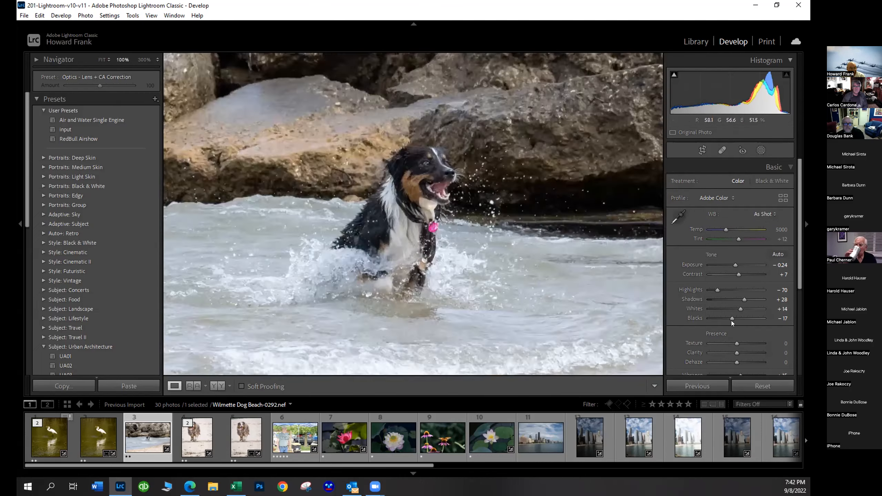
Try the Auto, Daylight and Tungsten white balance presets on the splashing dog photo
{"action": "left_click", "coordinate": [768, 214]}
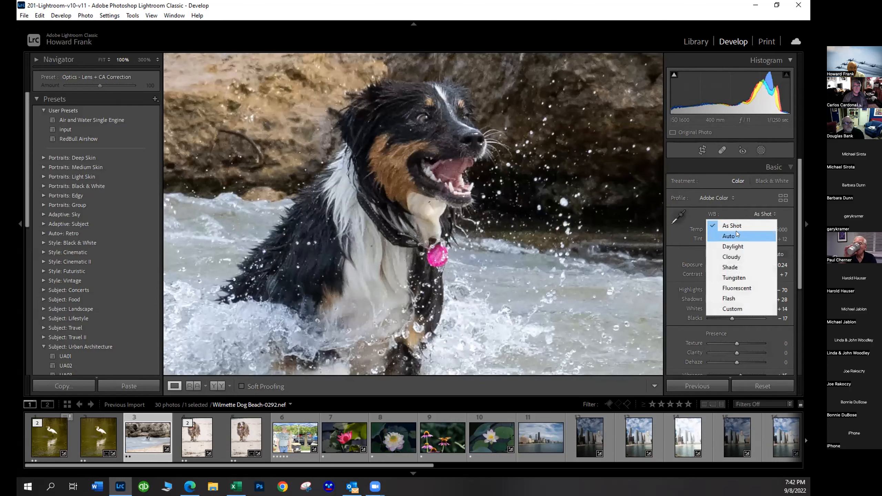
{"action": "left_click", "coordinate": [751, 237]}
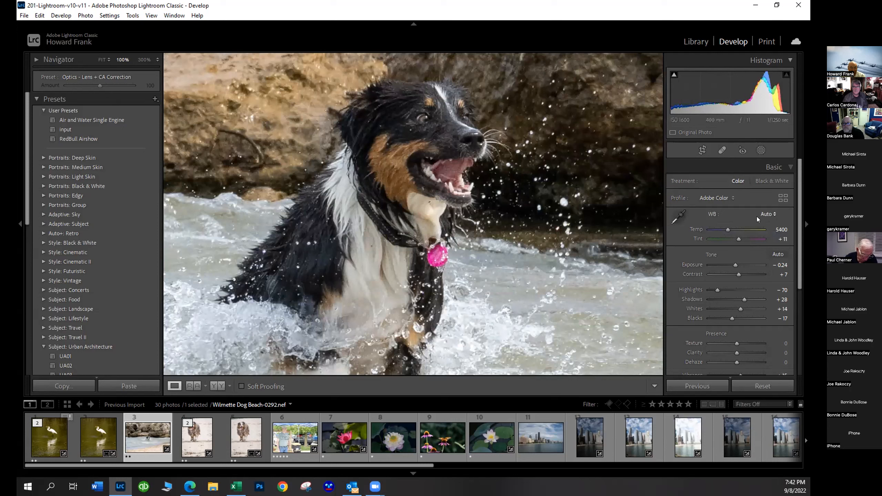
{"action": "left_click", "coordinate": [758, 215]}
{"action": "left_click", "coordinate": [737, 247]}
{"action": "left_click", "coordinate": [750, 215]}
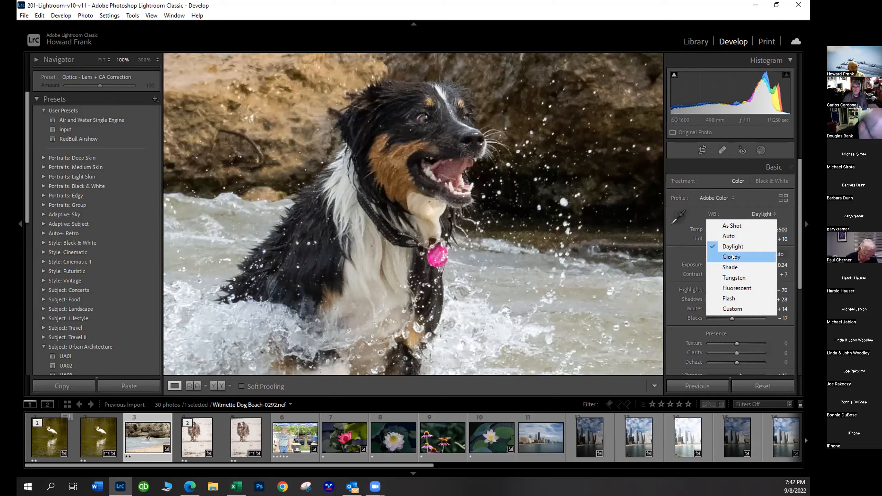
{"action": "left_click", "coordinate": [736, 277]}
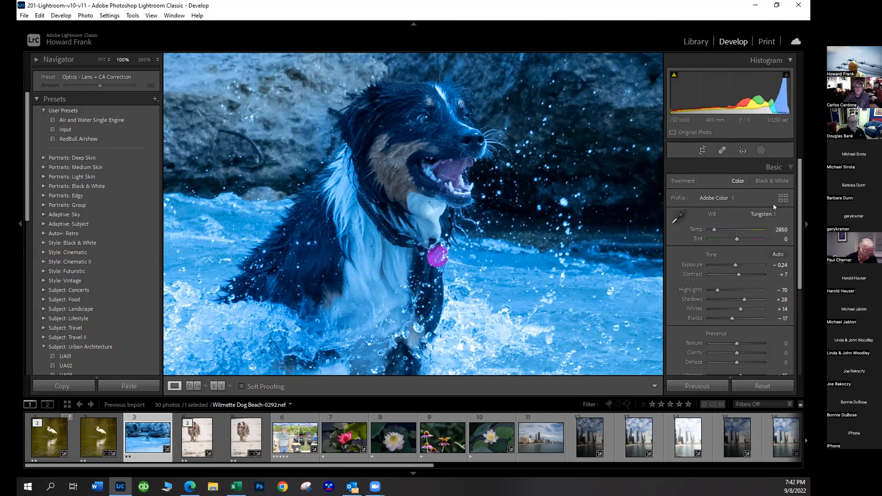
Try the Fluorescent and Flash white balance presets on the splashing dog photo
{"action": "left_click", "coordinate": [766, 215]}
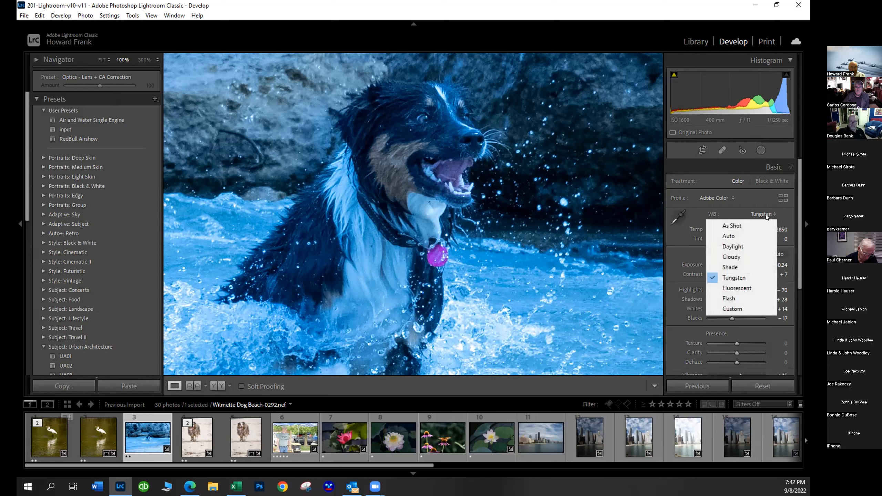
{"action": "left_click", "coordinate": [736, 288]}
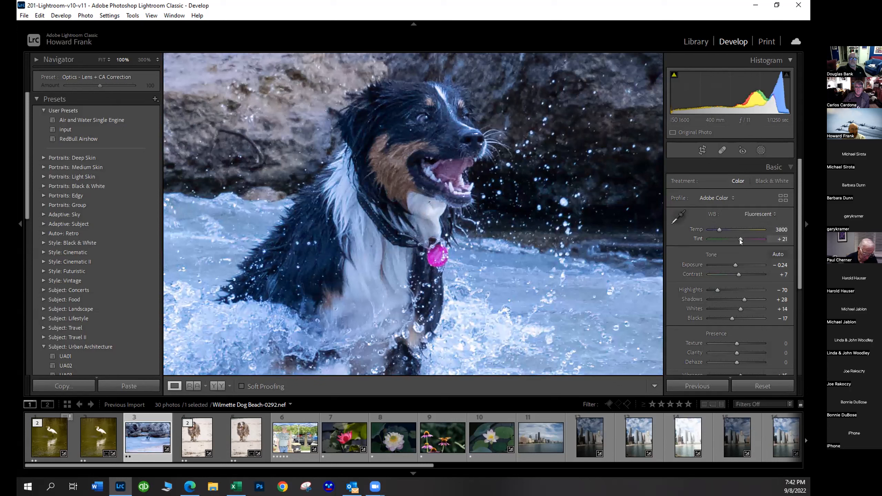
{"action": "left_click", "coordinate": [759, 214]}
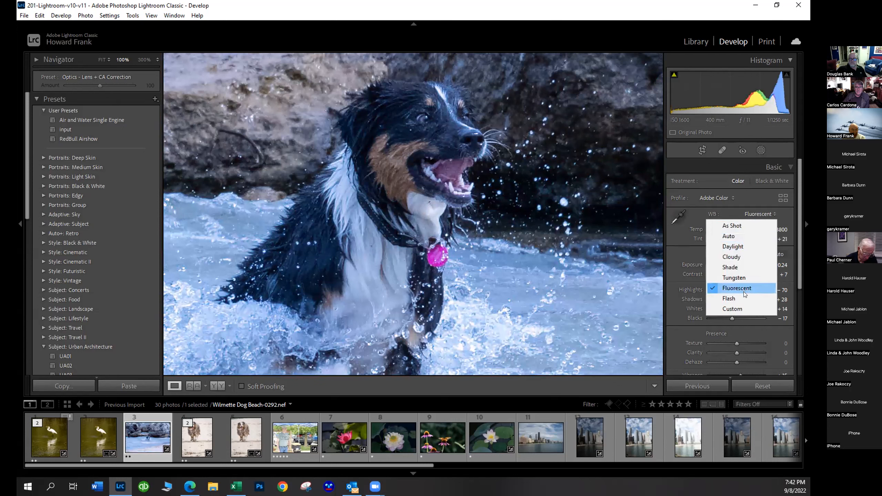
{"action": "left_click", "coordinate": [743, 297]}
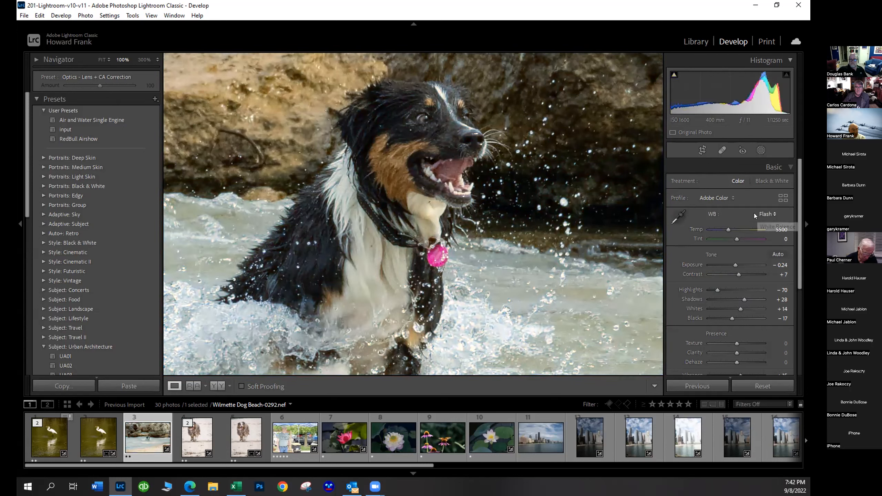
{"action": "left_click", "coordinate": [753, 213]}
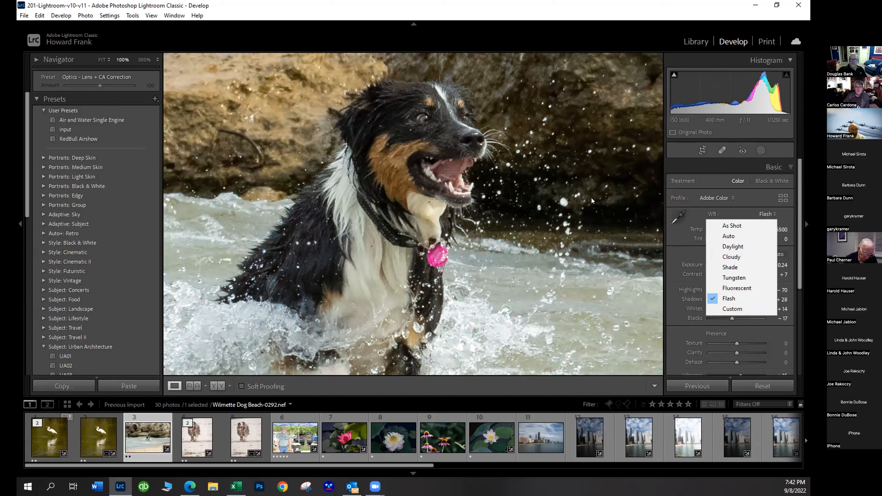
{"action": "left_click", "coordinate": [675, 237]}
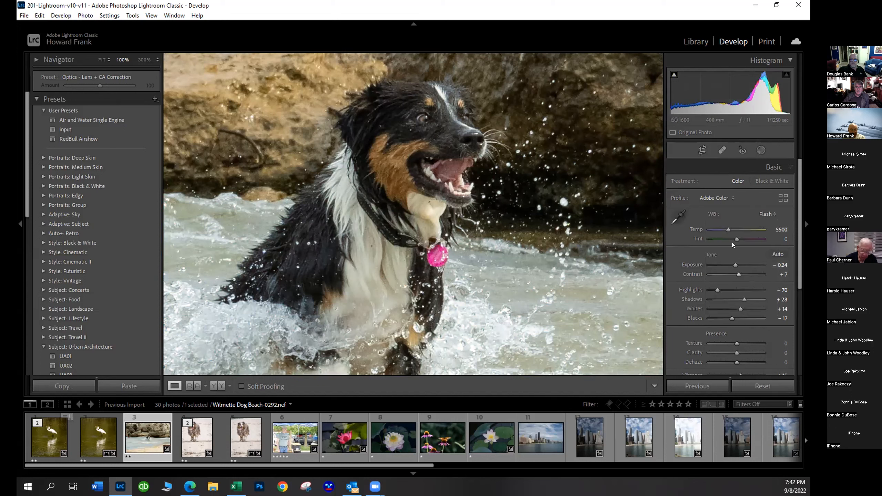
Try a warm custom color temperature of 8970 and return the white balance to As Shot
{"action": "left_click_drag", "start_coordinate": [729, 230], "coordinate": [738, 231]}
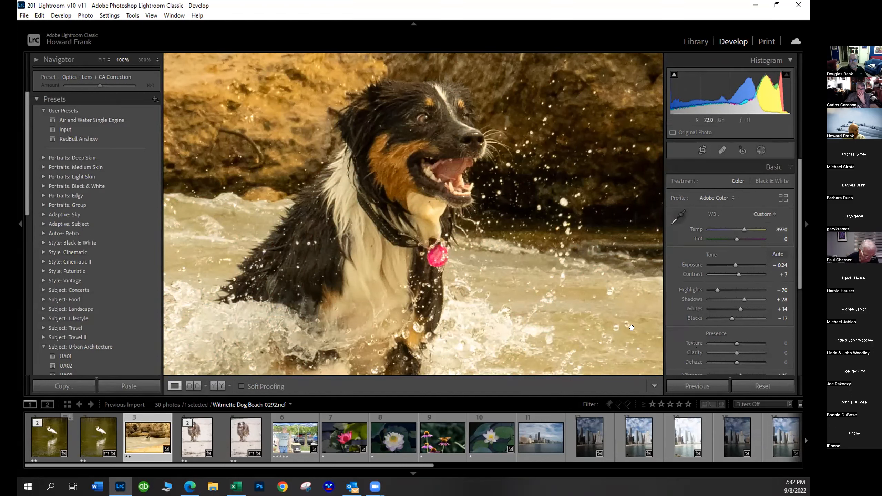
{"action": "left_click", "coordinate": [752, 214]}
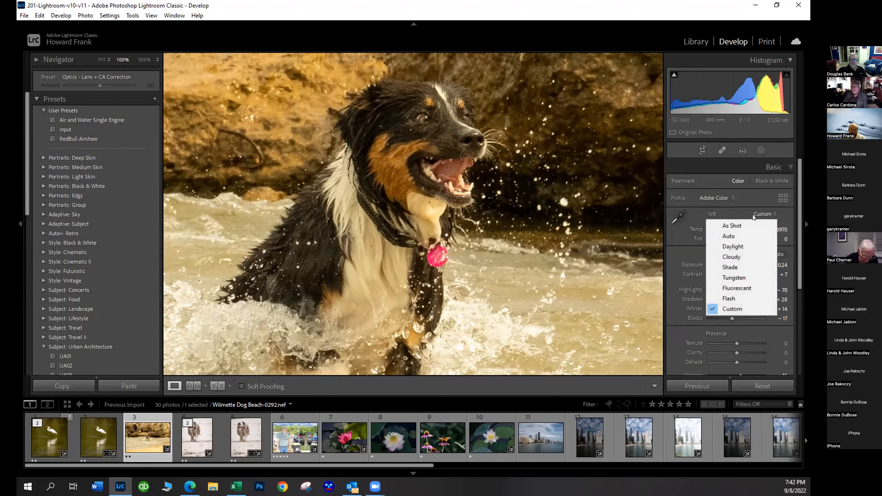
{"action": "left_click", "coordinate": [747, 225]}
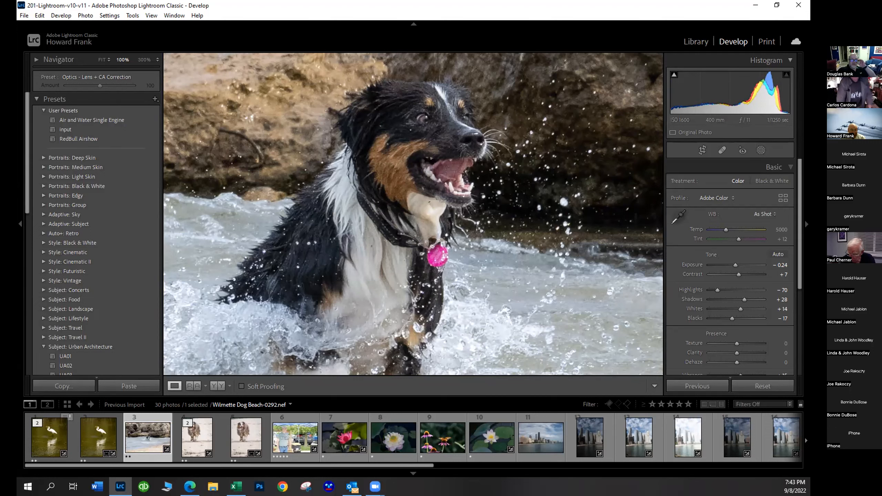
Fit the whole photo in view and look through the Basic adjustments and the collapsed develop sections below them
{"action": "left_click", "coordinate": [575, 215]}
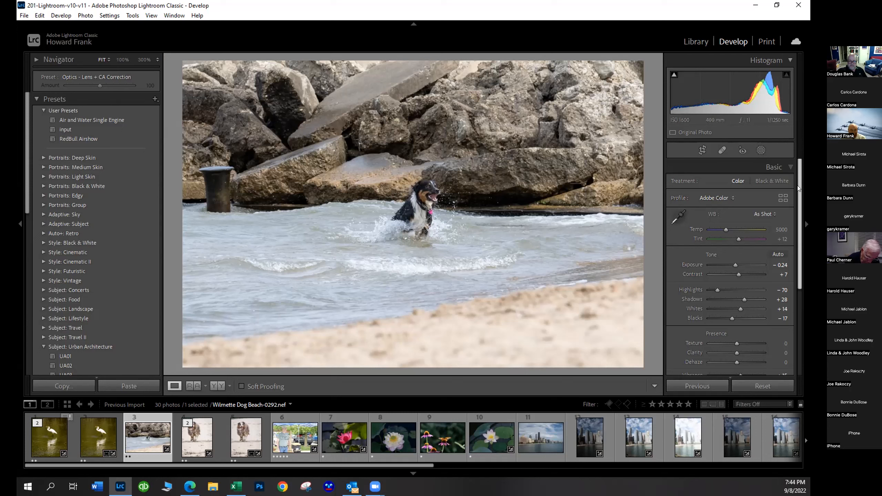
{"action": "left_click_drag", "start_coordinate": [798, 183], "coordinate": [805, 199]}
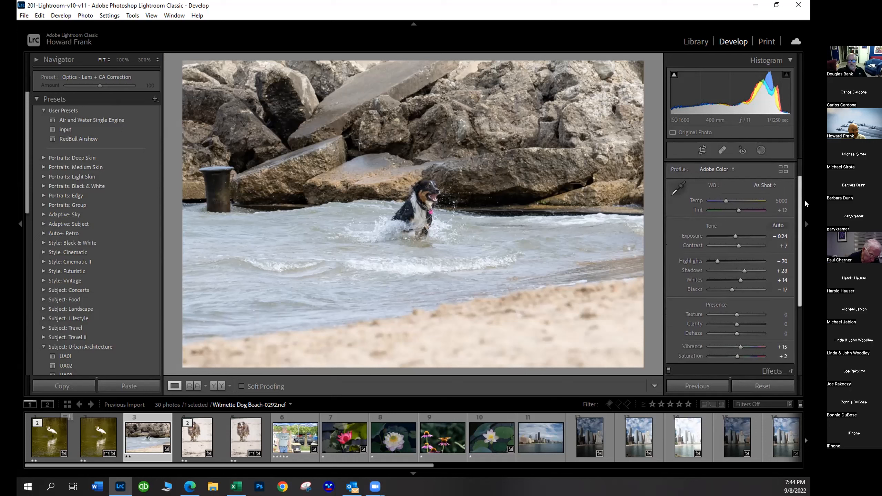
{"action": "left_click_drag", "start_coordinate": [805, 199], "coordinate": [807, 243]}
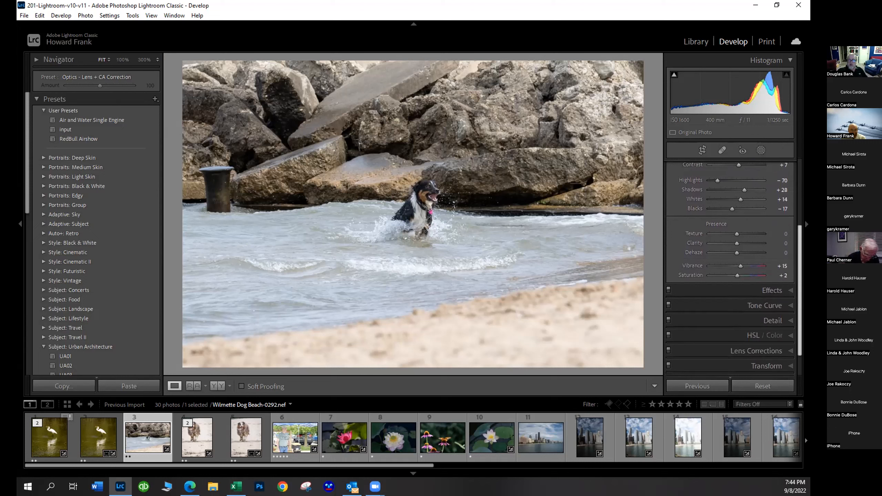
{"action": "scroll", "coordinate": [730, 267], "scroll_direction": "down", "scroll_amount": 1}
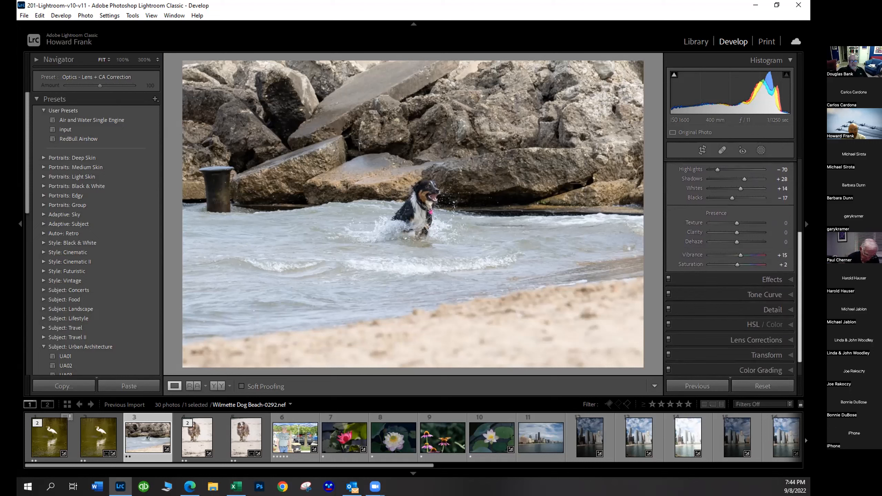
{"action": "scroll", "coordinate": [729, 244], "scroll_direction": "up", "scroll_amount": 3}
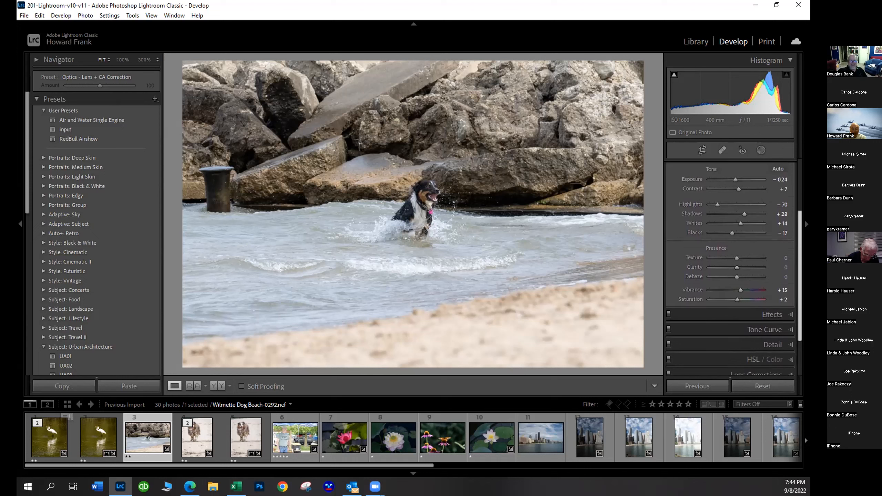
{"action": "scroll", "coordinate": [730, 271], "scroll_direction": "up", "scroll_amount": 1}
{"action": "scroll", "coordinate": [806, 225], "scroll_direction": "up", "scroll_amount": 6}
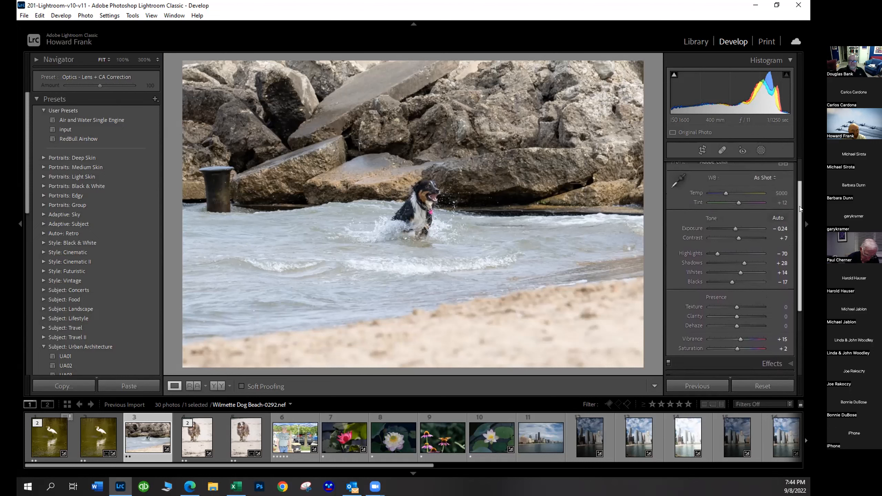
{"action": "left_click_drag", "start_coordinate": [796, 186], "coordinate": [802, 226]}
{"action": "scroll", "coordinate": [767, 312], "scroll_direction": "down", "scroll_amount": 2}
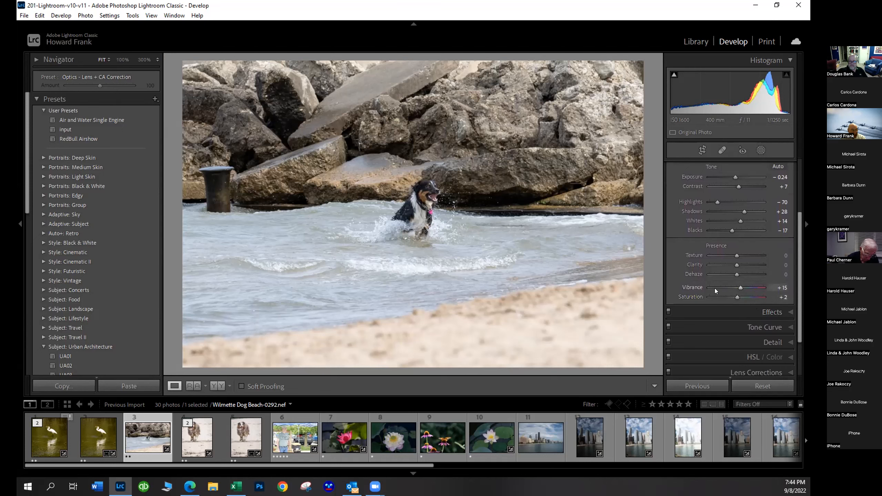
At 100% magnification, set the dog photo's Vibrance to +22 and Saturation to −17
{"action": "left_click", "coordinate": [459, 212]}
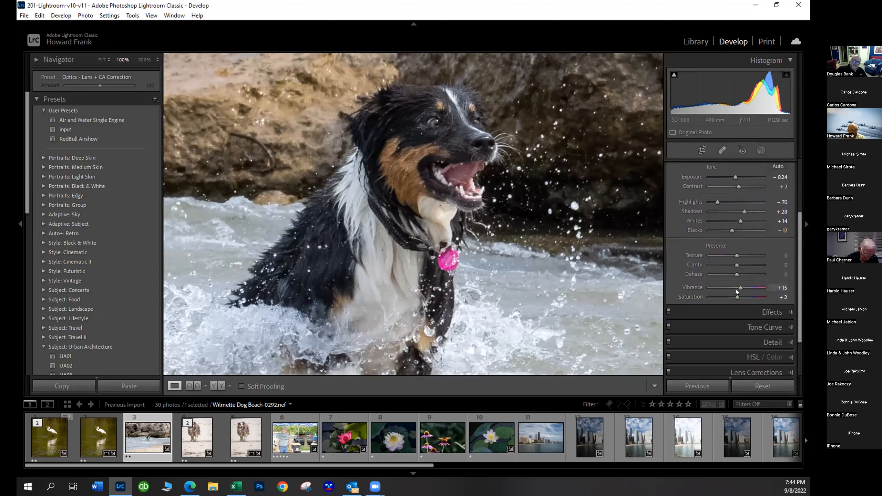
{"action": "left_click_drag", "start_coordinate": [738, 287], "coordinate": [741, 287]}
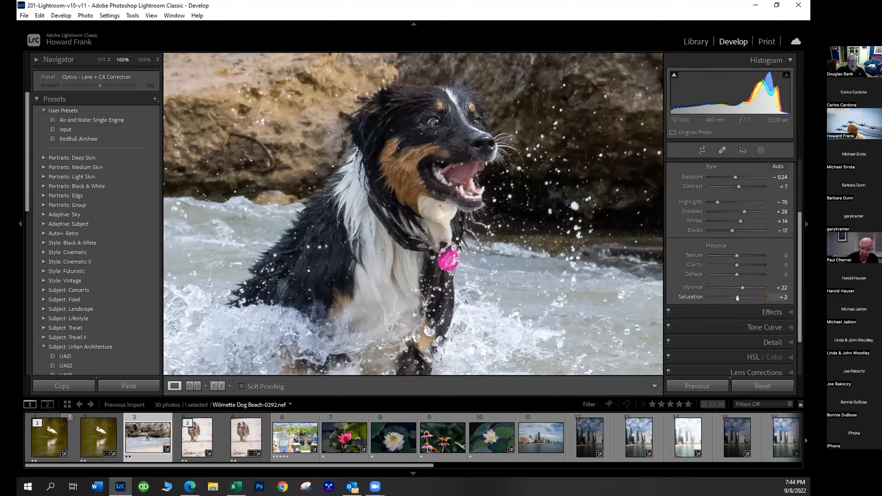
{"action": "left_click_drag", "start_coordinate": [735, 296], "coordinate": [730, 296]}
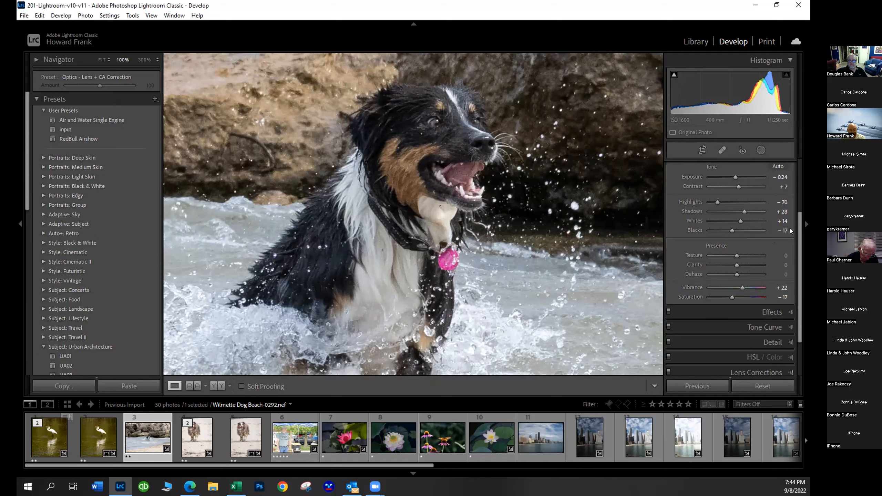
Raise the Shadows to +55 and inspect the dog and the surrounding water up close
{"action": "left_click_drag", "start_coordinate": [799, 228], "coordinate": [800, 201]}
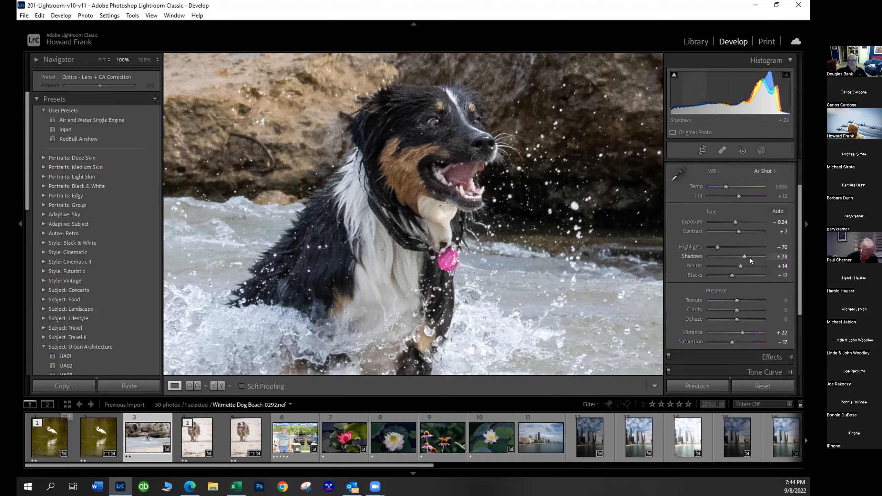
{"action": "left_click_drag", "start_coordinate": [744, 256], "coordinate": [751, 259]}
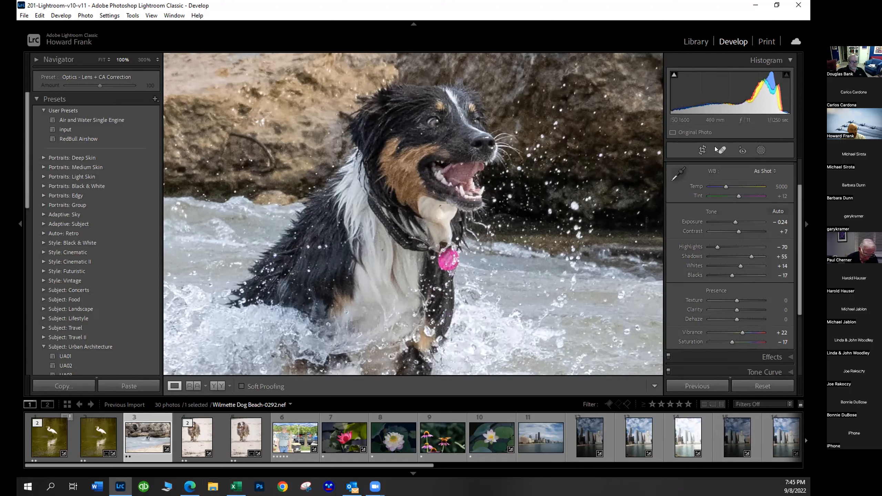
{"action": "left_click", "coordinate": [560, 208]}
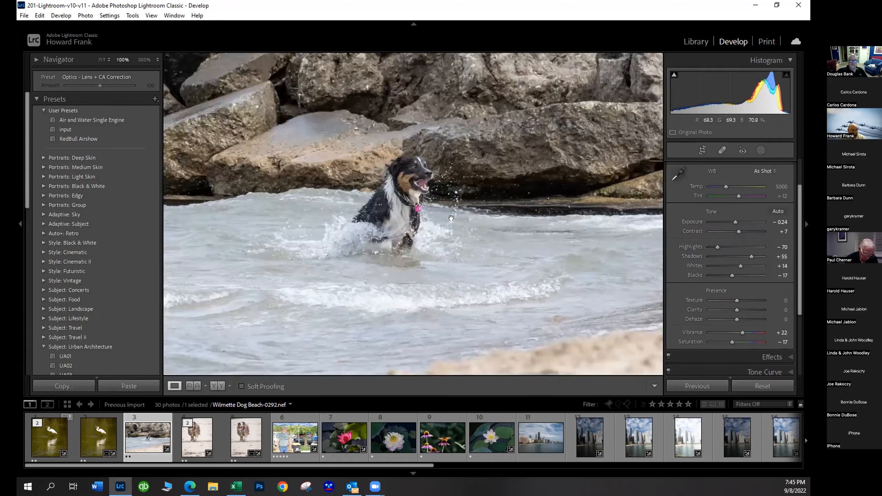
{"action": "left_click", "coordinate": [514, 203]}
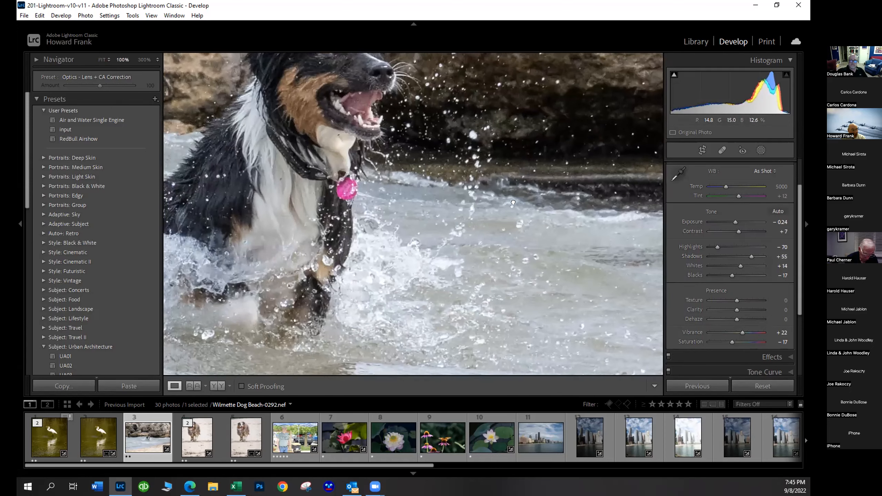
{"action": "left_click", "coordinate": [513, 202]}
Paint over the pink tag on the dog's collar with a size 29 Heal brush and switch the spot edit to Clone
{"action": "left_click", "coordinate": [721, 150]}
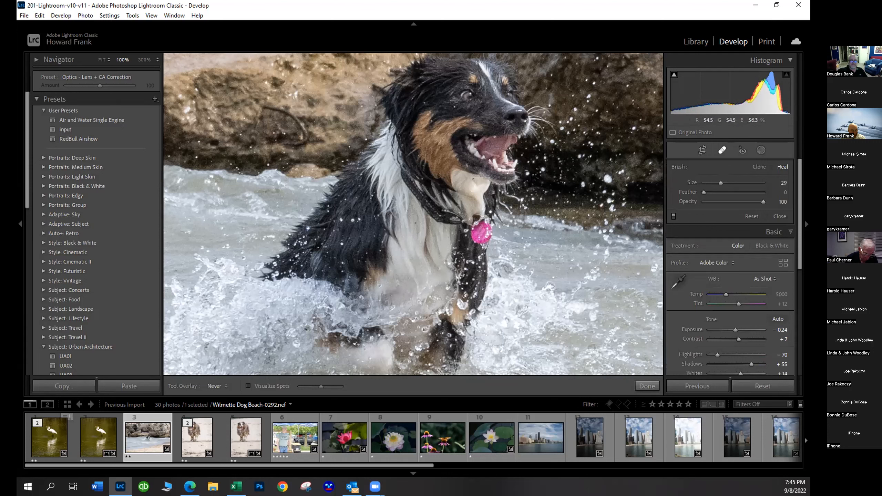
{"action": "left_click", "coordinate": [475, 231]}
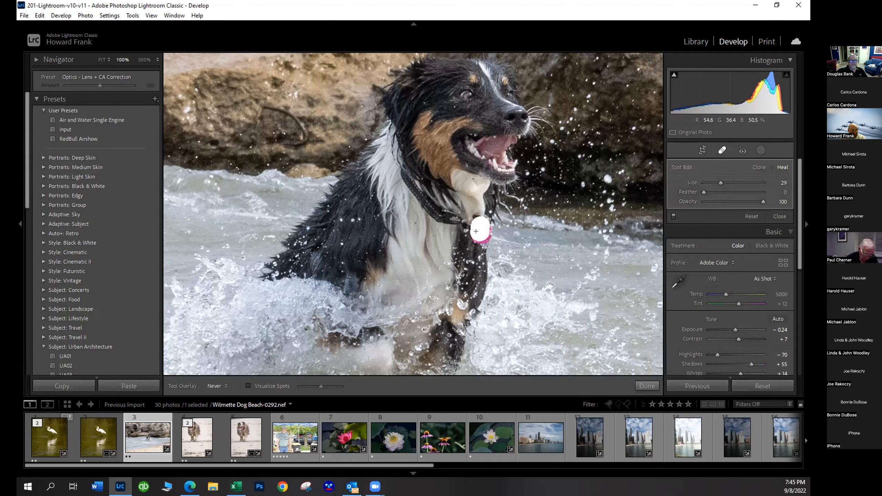
{"action": "left_click_drag", "start_coordinate": [477, 233], "coordinate": [482, 228]}
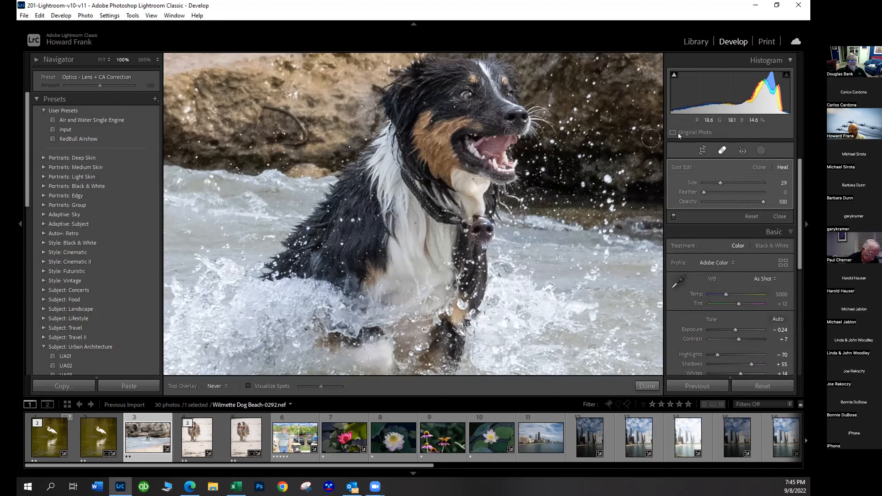
{"action": "left_click", "coordinate": [753, 168]}
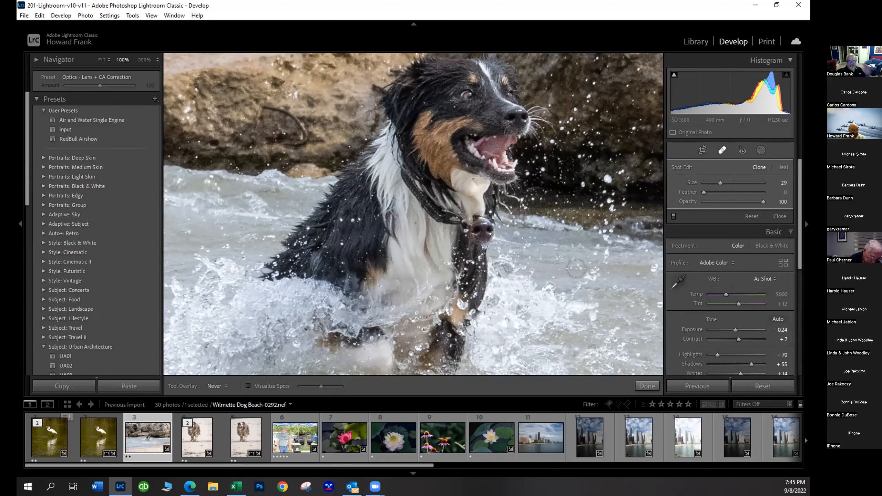
Undo the last two spot edits on the dog's collar tag
{"action": "left_click", "coordinate": [39, 16]}
{"action": "left_click", "coordinate": [79, 26]}
{"action": "left_click", "coordinate": [39, 15]}
{"action": "left_click", "coordinate": [66, 27]}
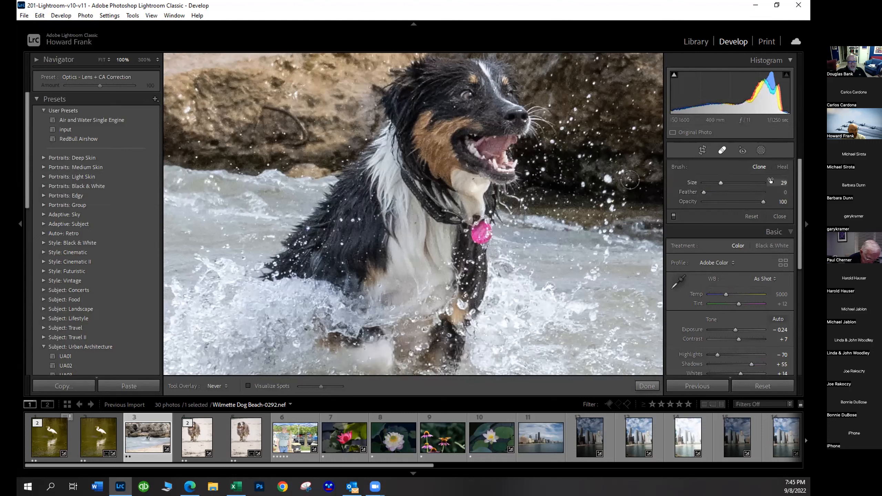
Try painting over the pink collar tag with a size 29 Heal brush, and undo the spot removal
{"action": "left_click", "coordinate": [781, 167]}
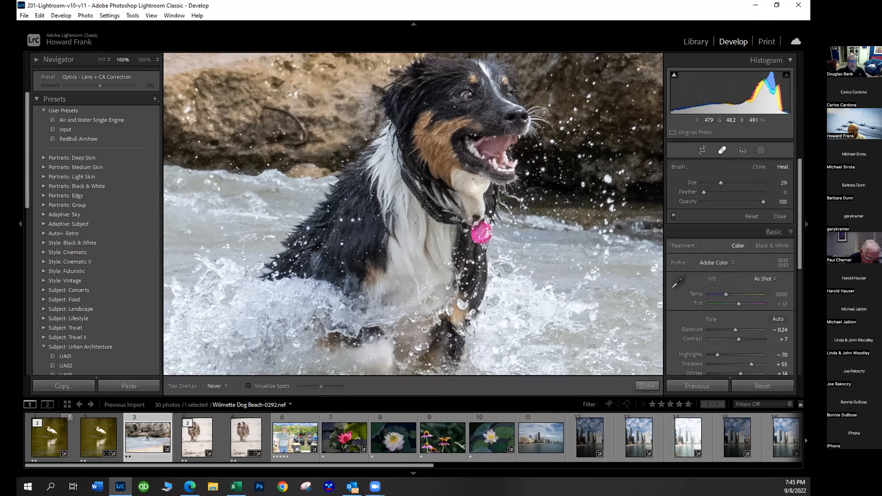
{"action": "mouse_move", "coordinate": [489, 226]}
{"action": "left_mouse_down"}
{"action": "mouse_move", "coordinate": [476, 233]}
{"action": "mouse_move", "coordinate": [478, 224]}
{"action": "mouse_move", "coordinate": [482, 229]}
{"action": "left_mouse_up"}
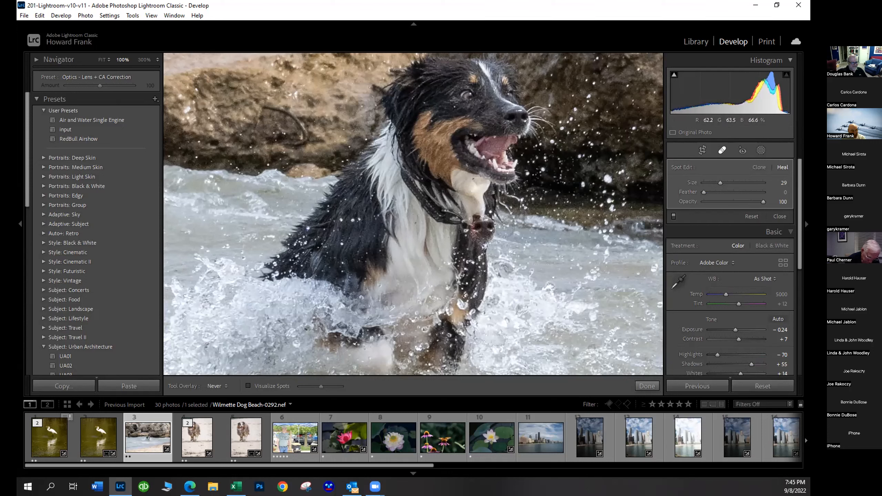
{"action": "left_click", "coordinate": [718, 152]}
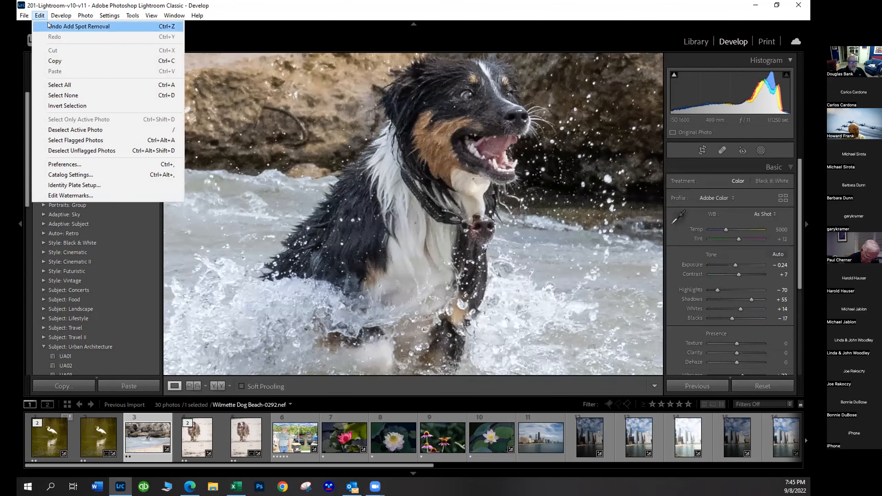
{"action": "left_click", "coordinate": [49, 25]}
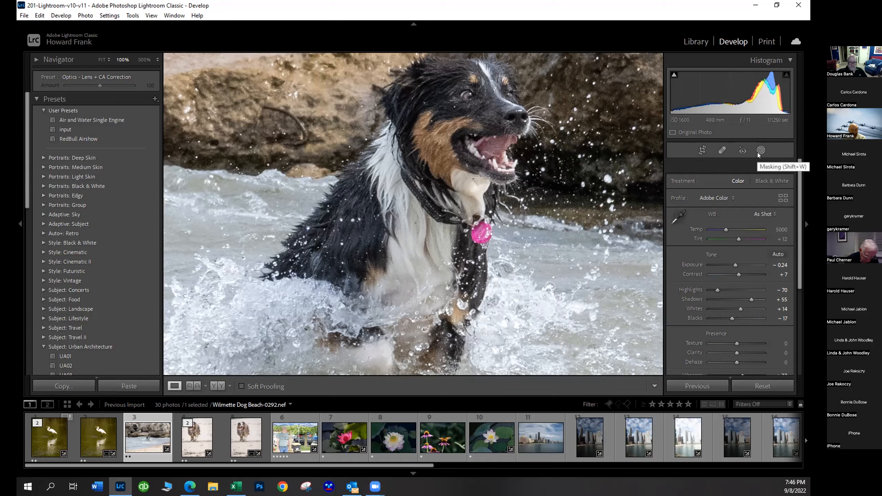
Crop the whole dog photo in its Original aspect ratio to the area around the dog in the water
{"action": "key", "text": "z"}
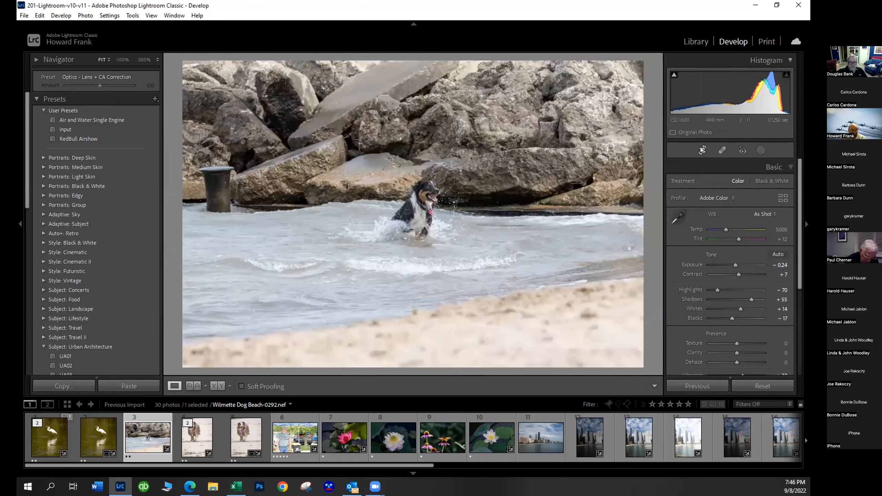
{"action": "left_click", "coordinate": [701, 150]}
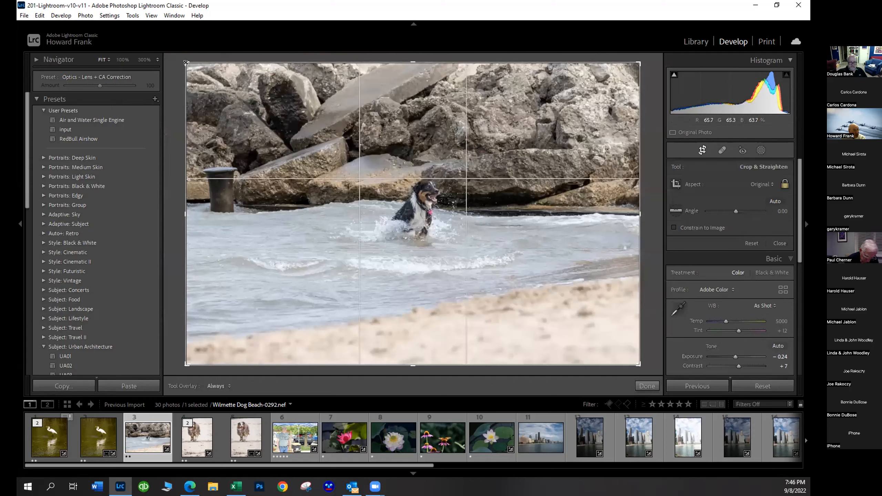
{"action": "left_click_drag", "start_coordinate": [185, 62], "coordinate": [308, 143]}
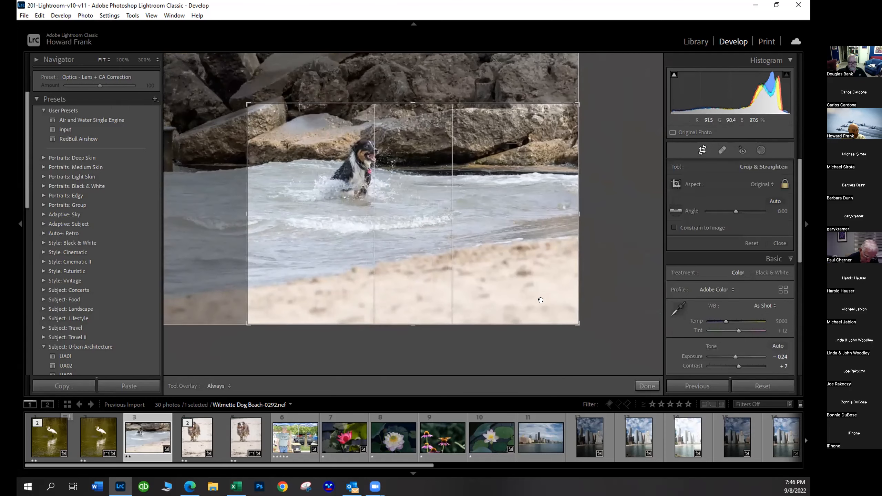
{"action": "left_click_drag", "start_coordinate": [578, 325], "coordinate": [505, 305]}
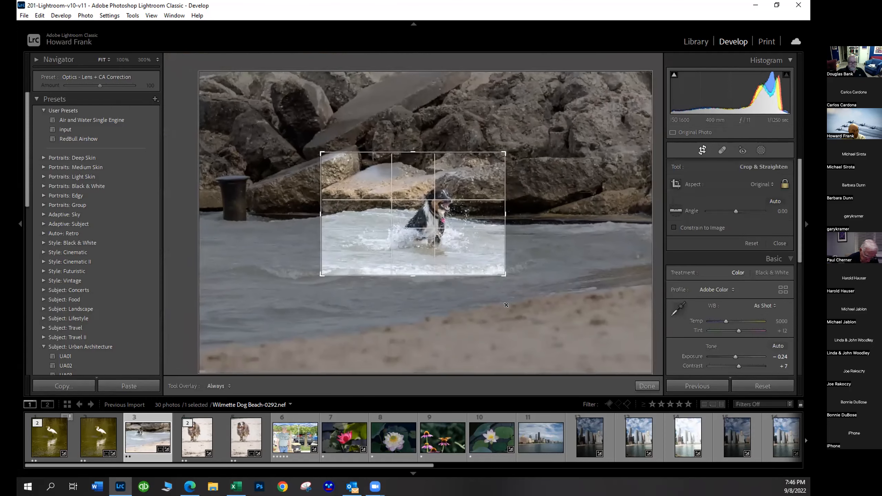
Flip the crop frame between landscape and portrait orientation, ending in landscape
{"action": "key", "text": "x"}
{"action": "key", "text": "x"}
{"action": "key", "text": "x"}
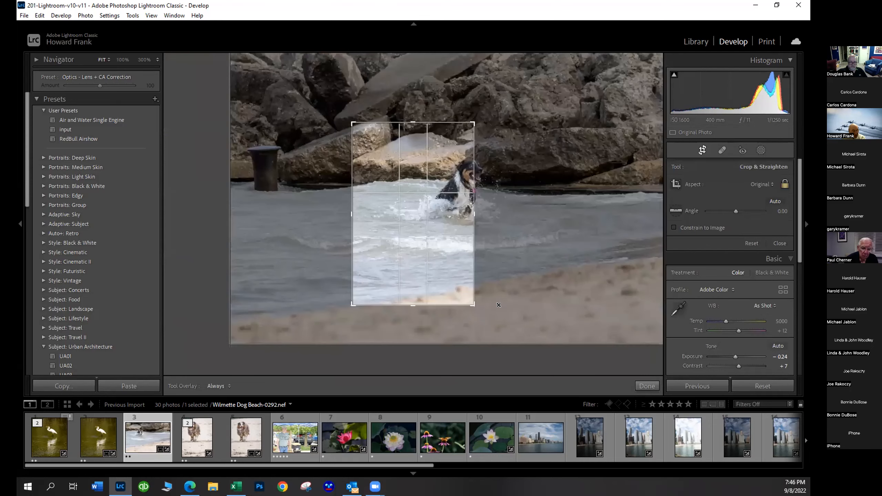
{"action": "key", "text": "x"}
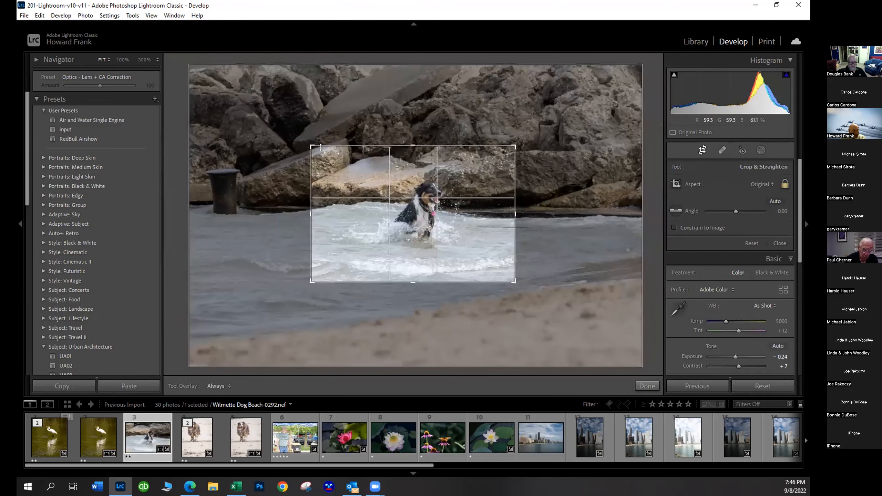
Set the crop aspect to 11 x 14 and apply it with the dog slightly left of center
{"action": "left_click", "coordinate": [751, 184]}
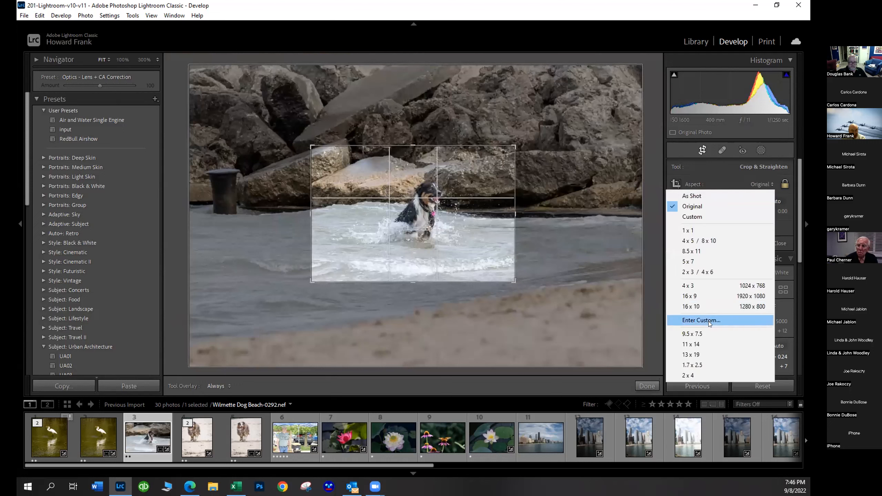
{"action": "left_click", "coordinate": [704, 343]}
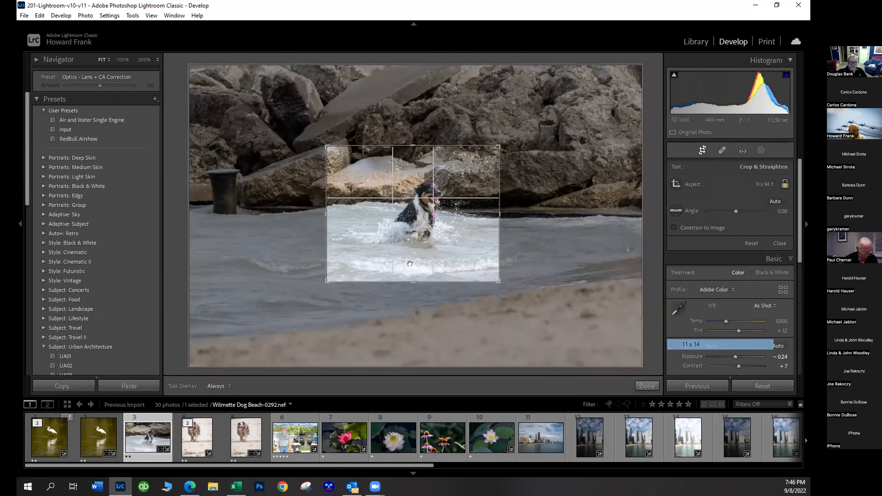
{"action": "left_click_drag", "start_coordinate": [385, 202], "coordinate": [378, 202]}
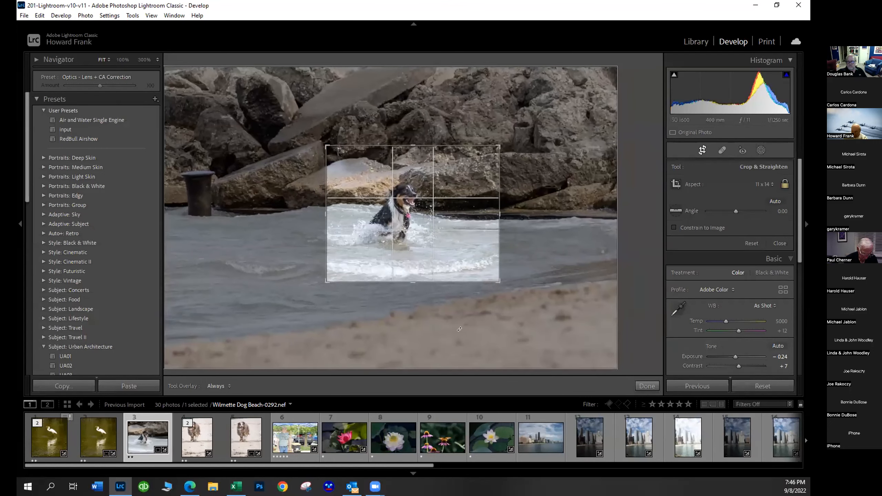
{"action": "key", "text": "Return"}
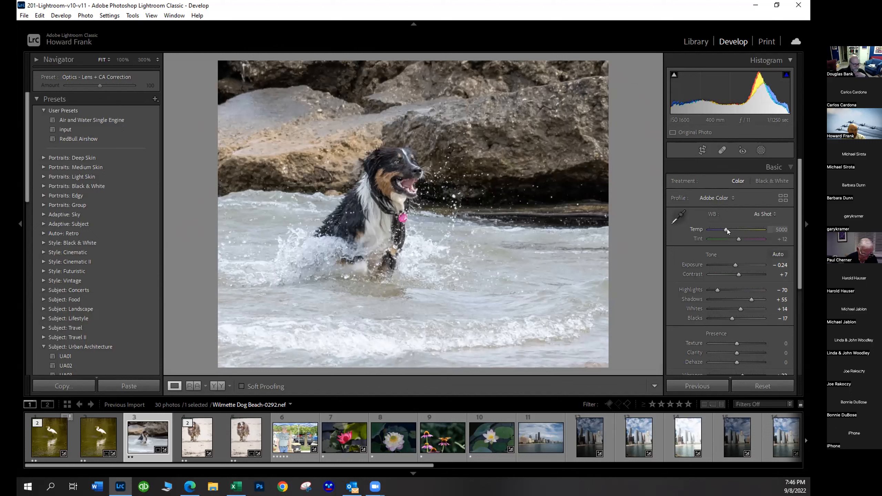
Create a Select Subject mask of the dog and inspect its edges around the head at 100% magnification
{"action": "left_click", "coordinate": [759, 150]}
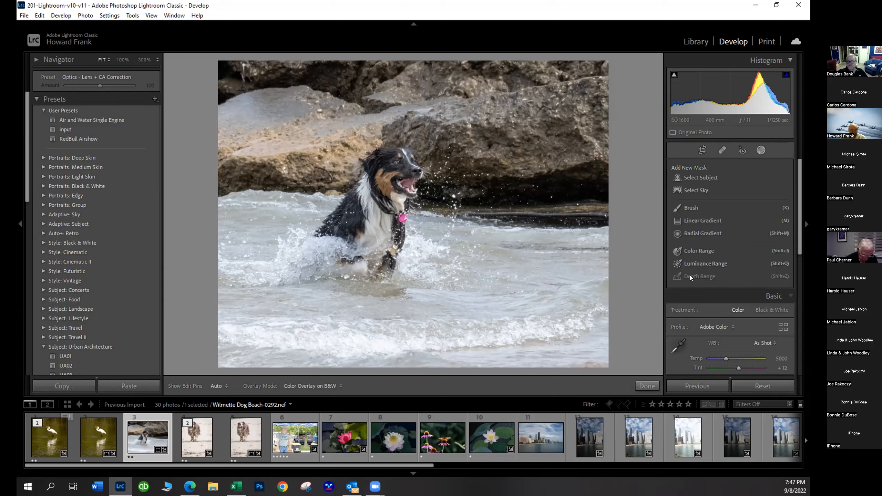
{"action": "left_click", "coordinate": [712, 179]}
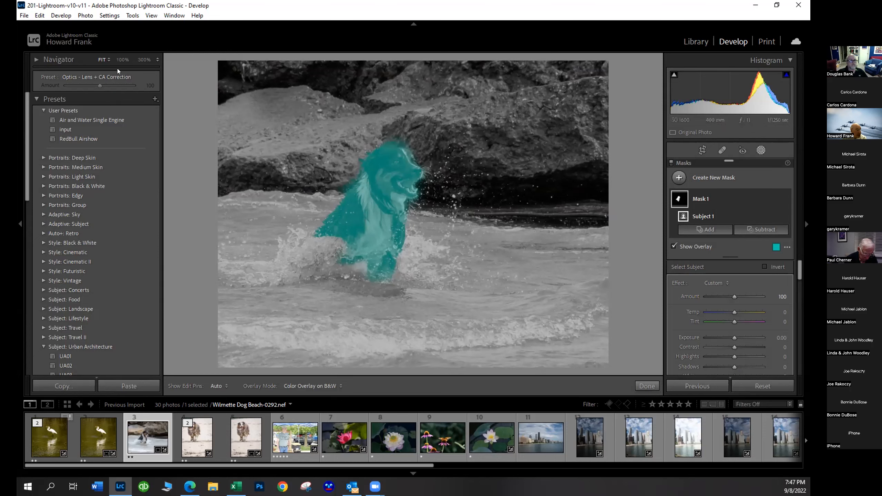
{"action": "left_click", "coordinate": [122, 60]}
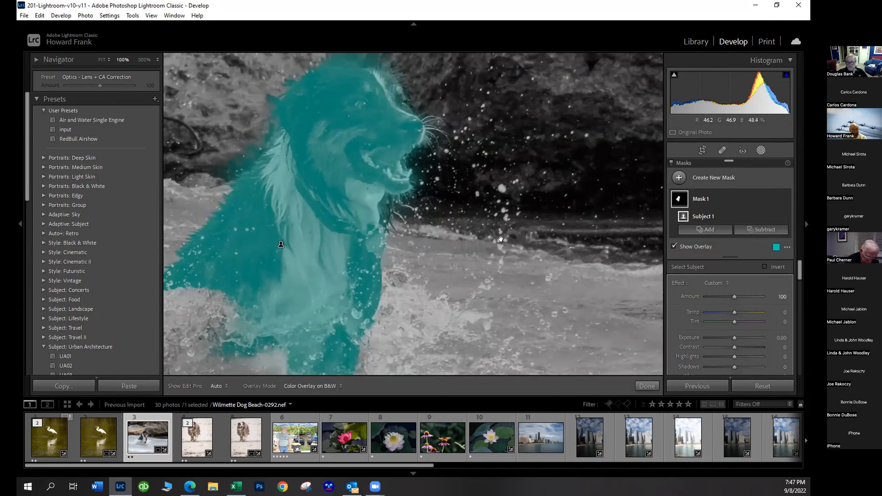
{"action": "left_click_drag", "start_coordinate": [506, 218], "coordinate": [593, 352]}
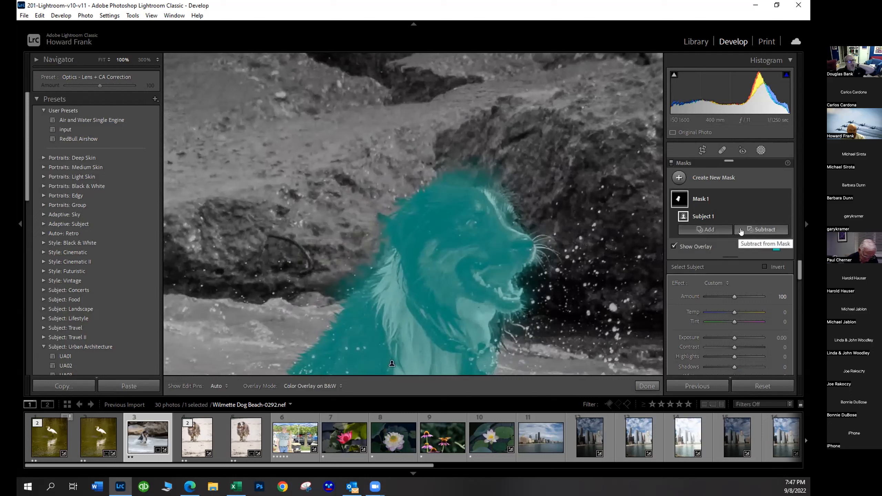
Subtract the spill above the dog's head and beside its chest from Mask 1 with a size 3.0, feather 37 Auto Mask brush
{"action": "left_click", "coordinate": [763, 230]}
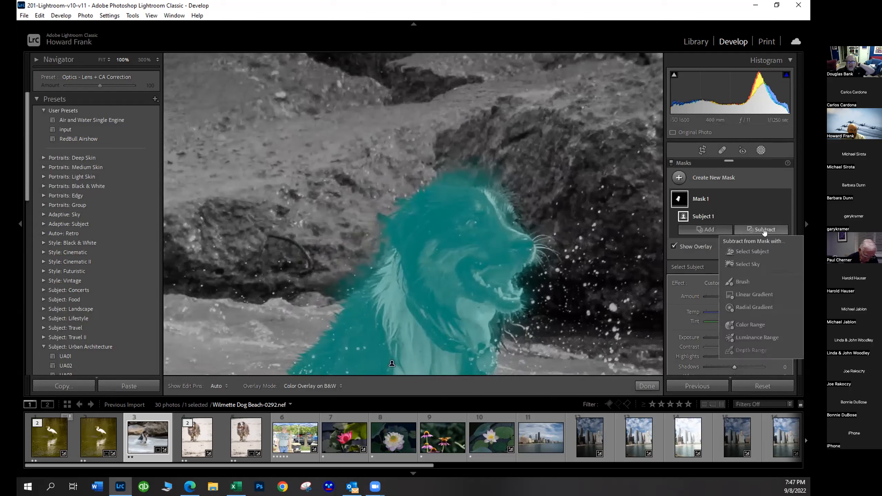
{"action": "left_click", "coordinate": [742, 281]}
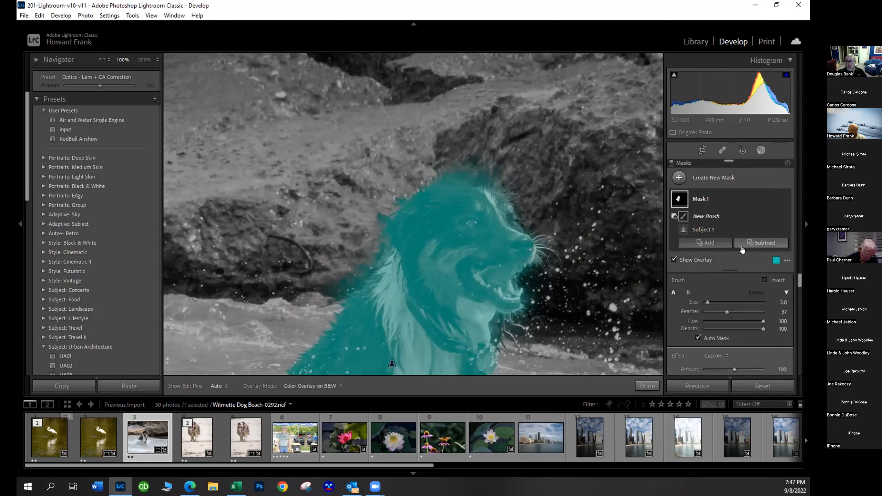
{"action": "left_click", "coordinate": [745, 243]}
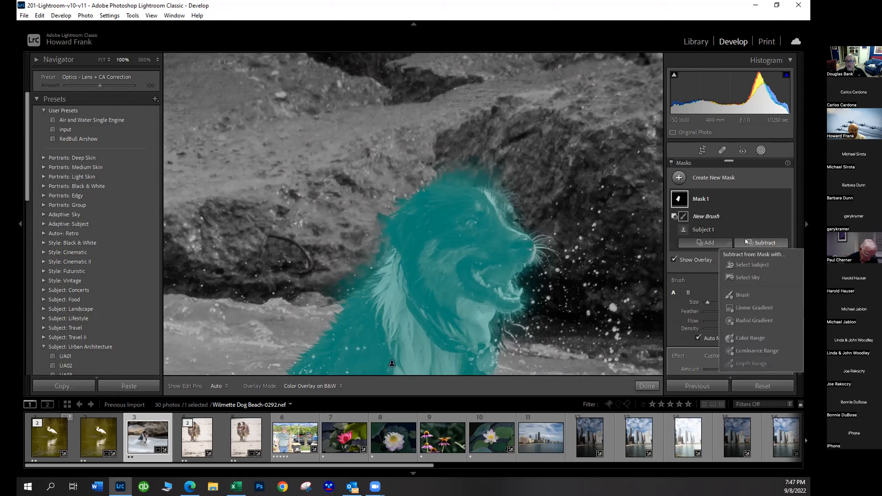
{"action": "left_click", "coordinate": [743, 291]}
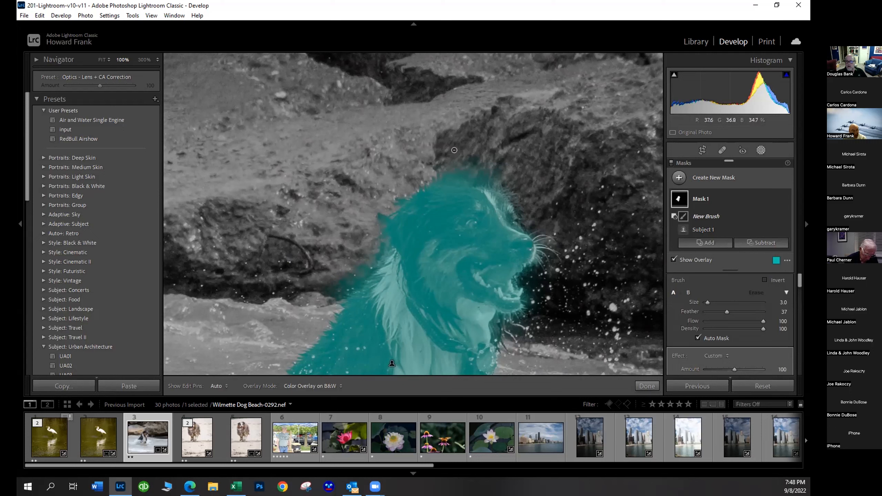
{"action": "key", "text": "bracketright"}
{"action": "key", "text": "bracketright"}
{"action": "key", "text": "bracketright"}
{"action": "mouse_move", "coordinate": [439, 173]}
{"action": "left_mouse_down"}
{"action": "mouse_move", "coordinate": [491, 171]}
{"action": "mouse_move", "coordinate": [440, 173]}
{"action": "mouse_move", "coordinate": [487, 180]}
{"action": "mouse_move", "coordinate": [426, 177]}
{"action": "left_mouse_up"}
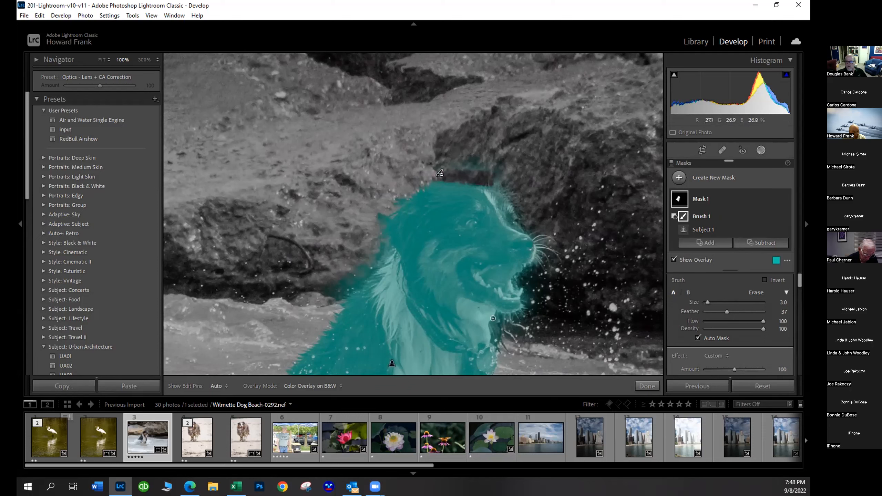
{"action": "left_click_drag", "start_coordinate": [499, 335], "coordinate": [494, 352]}
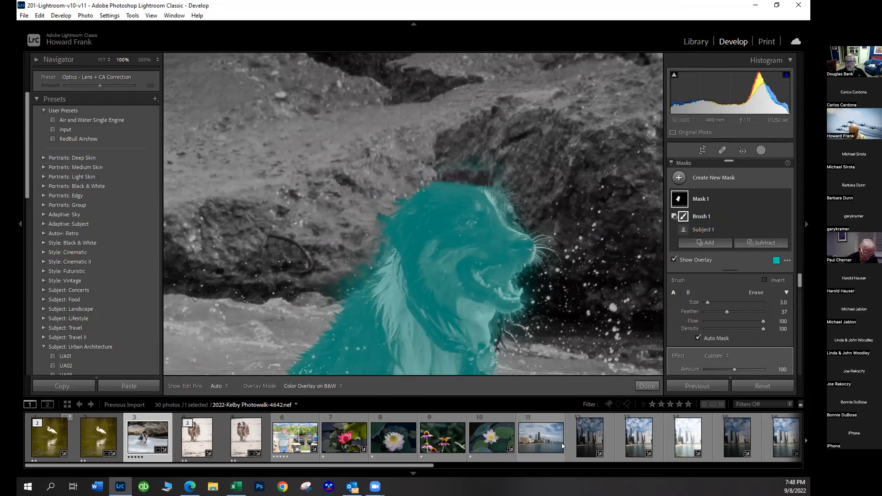
{"action": "left_click_drag", "start_coordinate": [462, 266], "coordinate": [517, 69]}
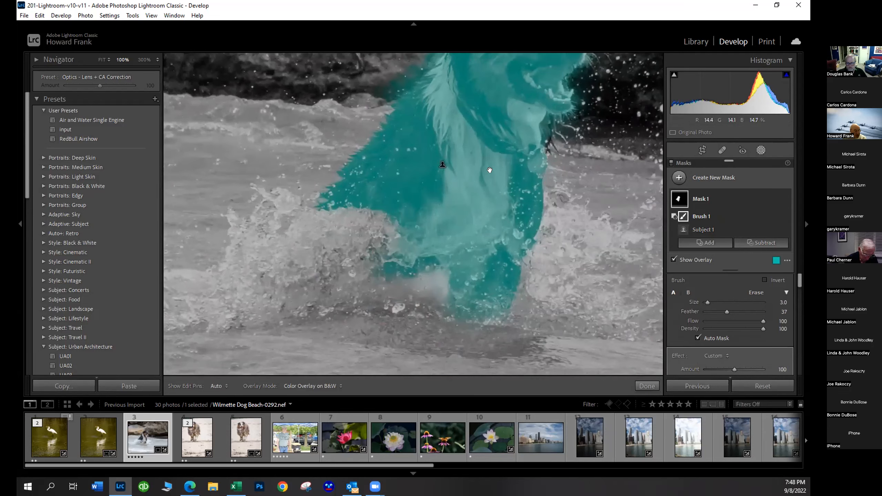
{"action": "left_click_drag", "start_coordinate": [478, 249], "coordinate": [445, 389]}
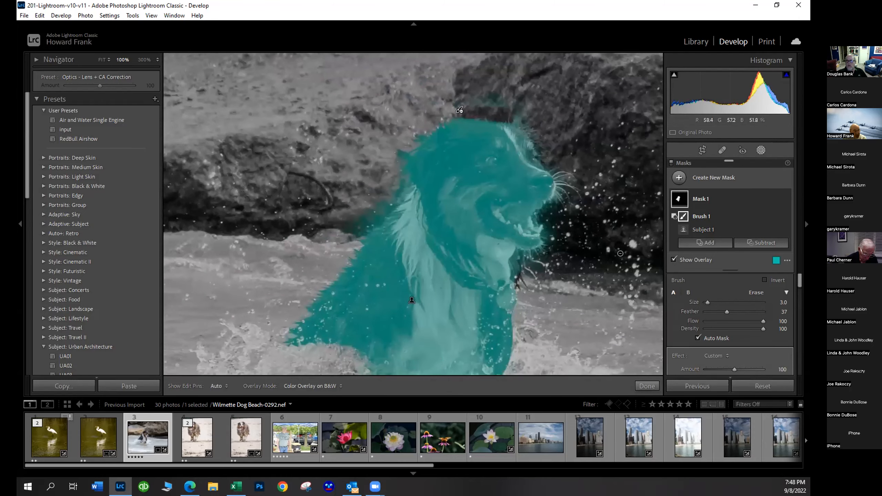
Add a brush component to Mask 1 and paint over the dog's forehead
{"action": "left_click", "coordinate": [704, 243]}
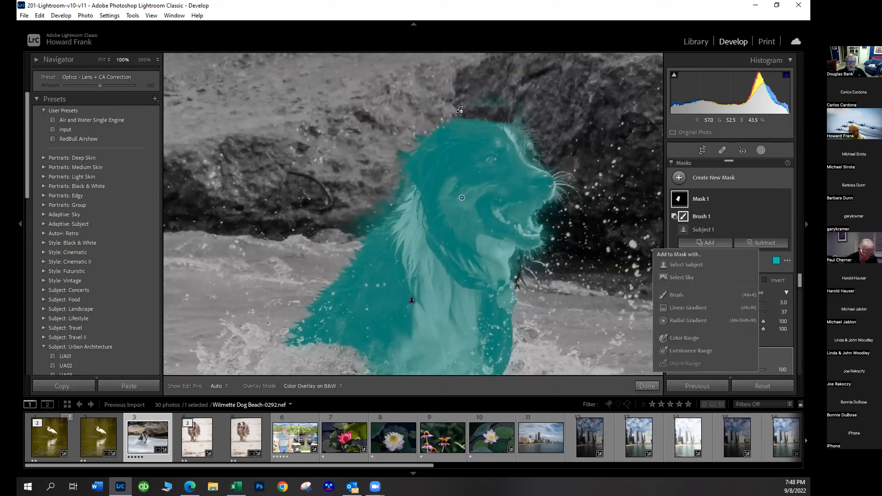
{"action": "left_click", "coordinate": [676, 294]}
{"action": "left_click_drag", "start_coordinate": [532, 158], "coordinate": [522, 150]}
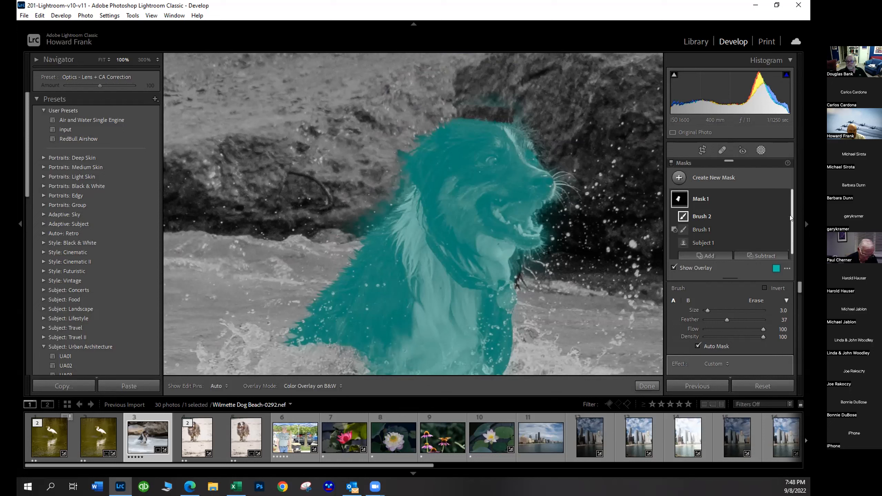
Look through the mask's adjustments, overlay modes and overlay color settings, and collapse Mask 1's component list
{"action": "scroll", "coordinate": [790, 218], "scroll_direction": "down", "scroll_amount": 1}
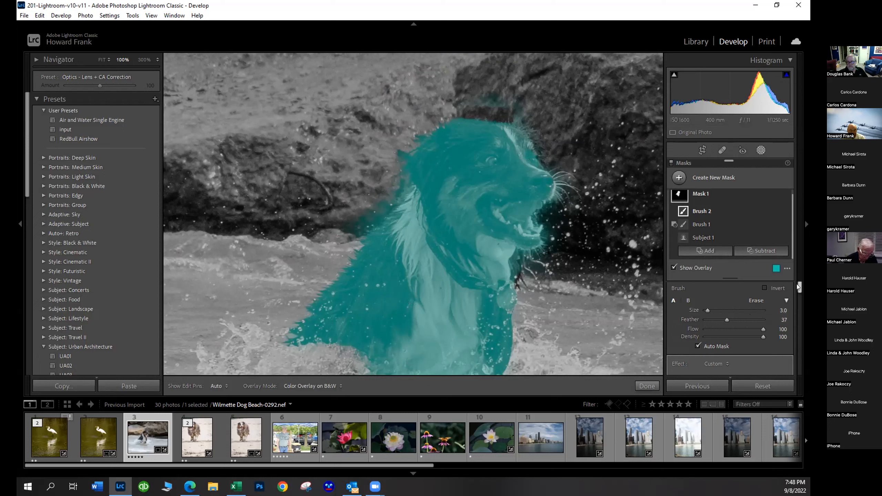
{"action": "left_click_drag", "start_coordinate": [797, 284], "coordinate": [794, 299]}
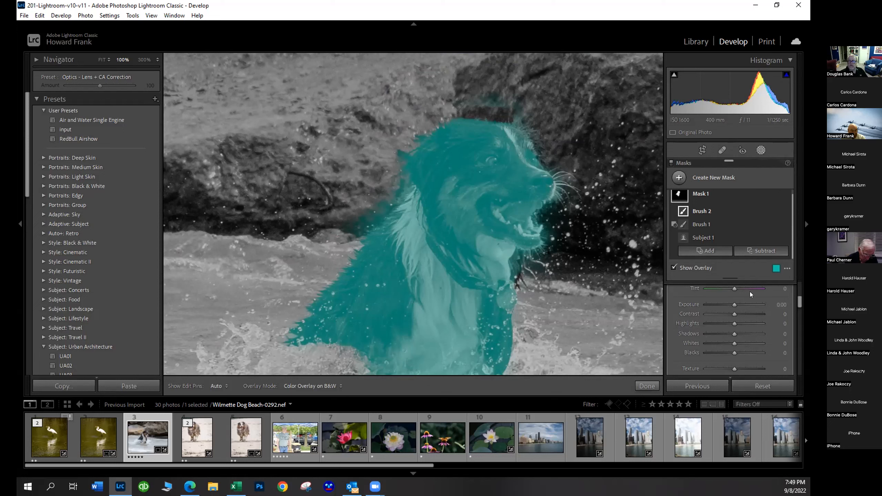
{"action": "left_click", "coordinate": [785, 268]}
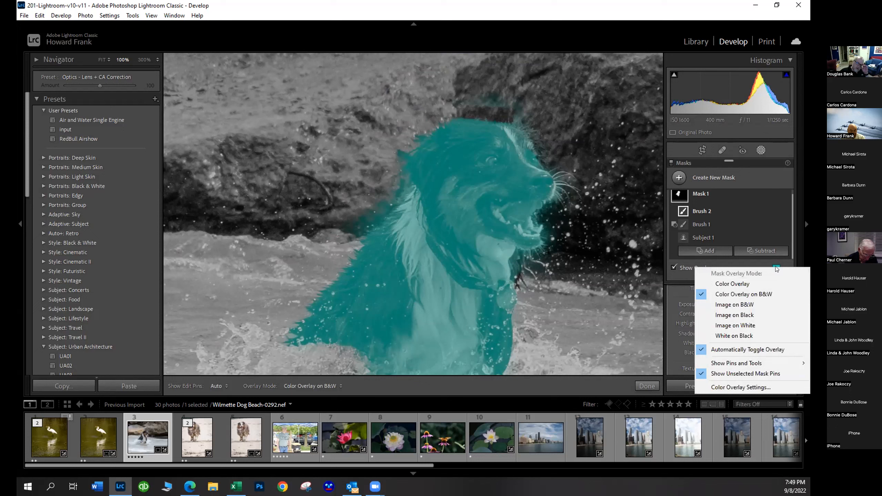
{"action": "left_click", "coordinate": [756, 223]}
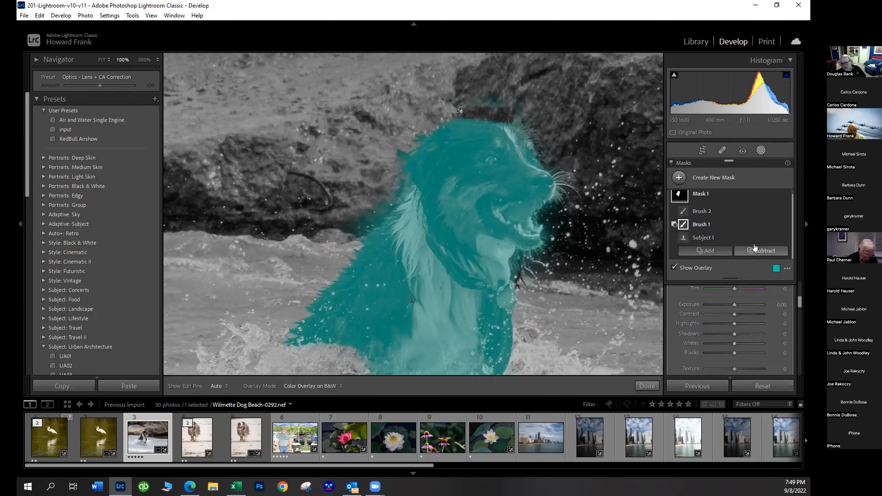
{"action": "left_click", "coordinate": [775, 268]}
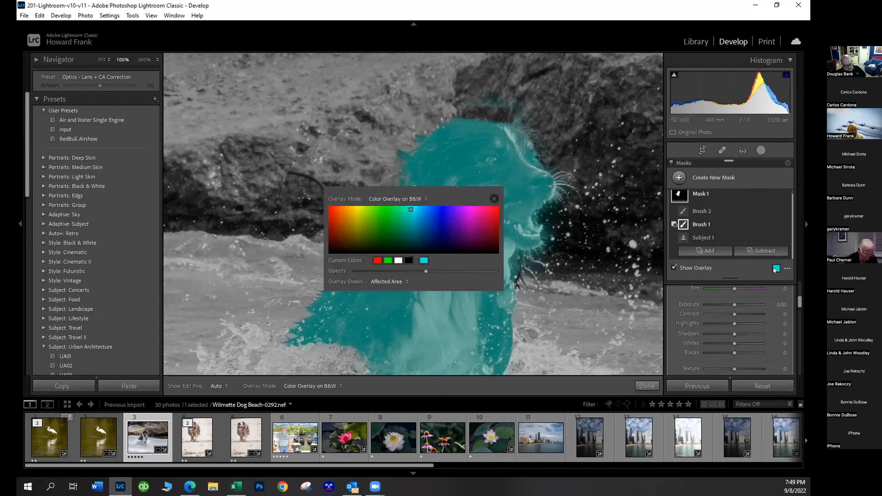
{"action": "left_click", "coordinate": [765, 201]}
{"action": "left_click", "coordinate": [493, 199]}
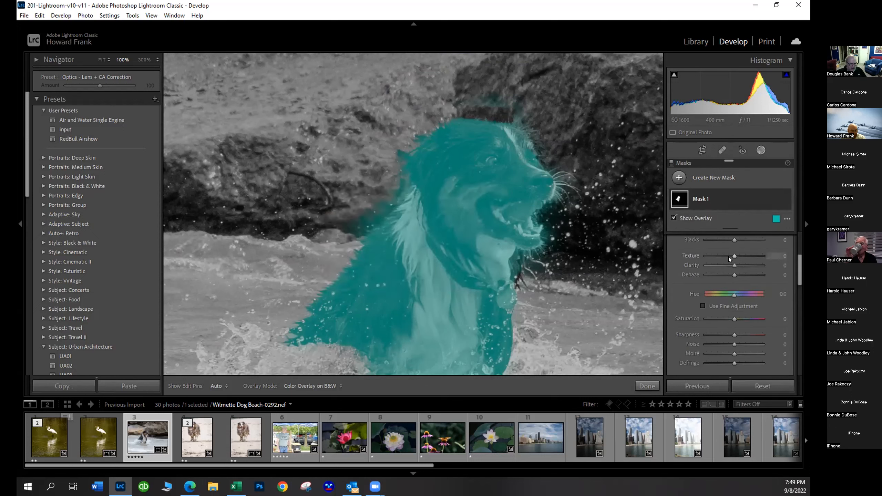
Hide the mask overlay and set Mask 1's texture to 57, clarity to 18 and dehaze to 13
{"action": "key", "text": "o"}
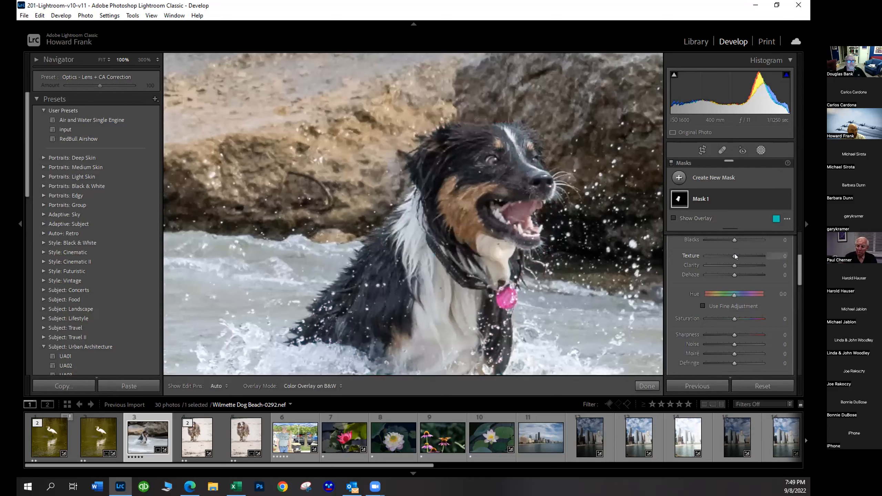
{"action": "left_click_drag", "start_coordinate": [734, 255], "coordinate": [750, 257]}
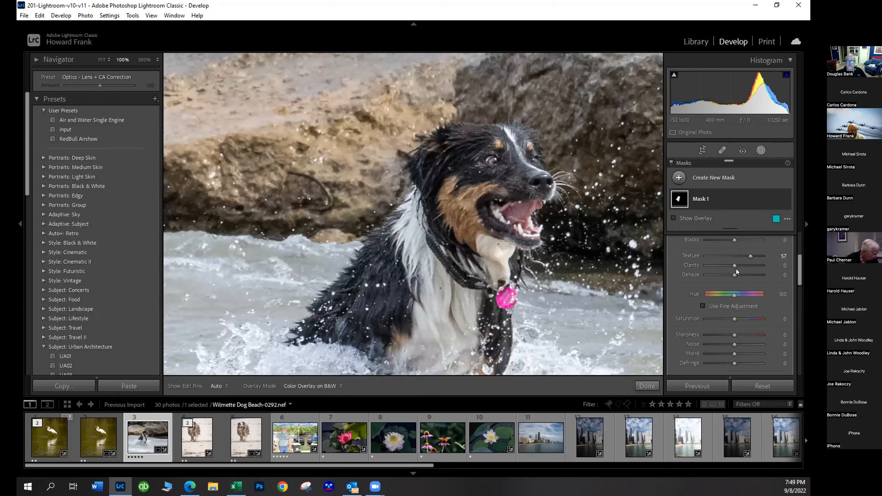
{"action": "left_click_drag", "start_coordinate": [735, 265], "coordinate": [739, 265]}
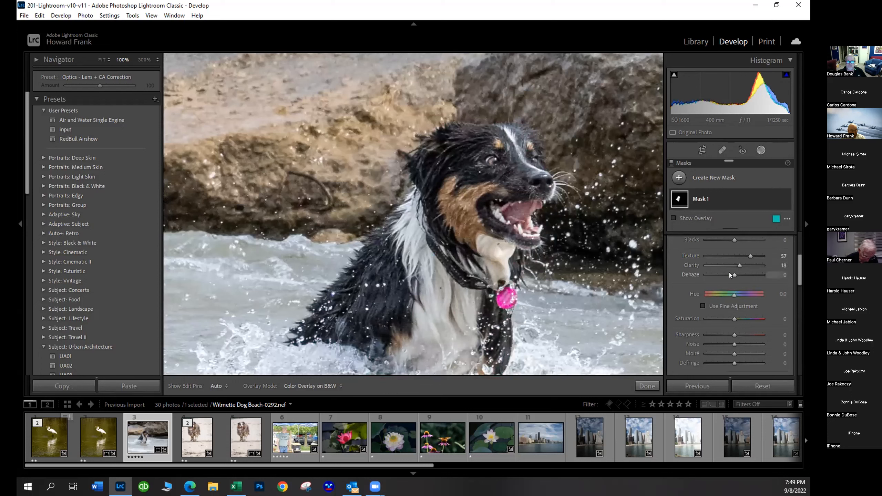
{"action": "left_click_drag", "start_coordinate": [732, 275], "coordinate": [736, 275]}
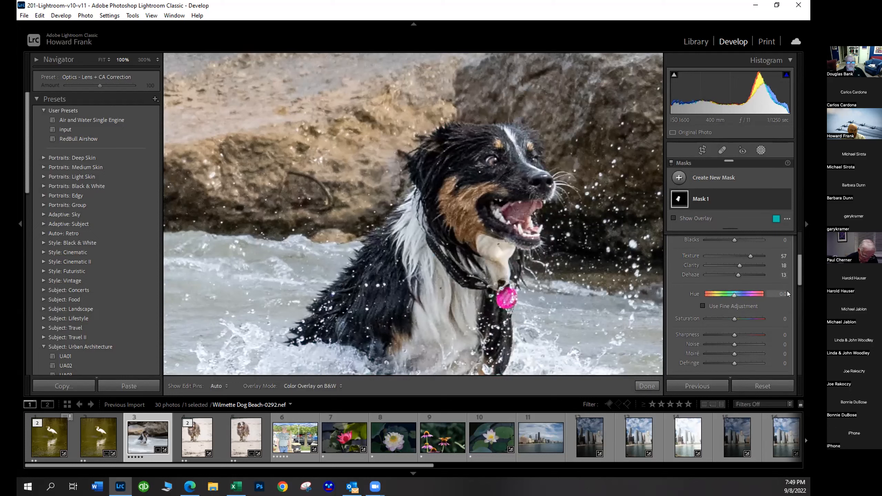
{"action": "scroll", "coordinate": [795, 272], "scroll_direction": "down", "scroll_amount": 3}
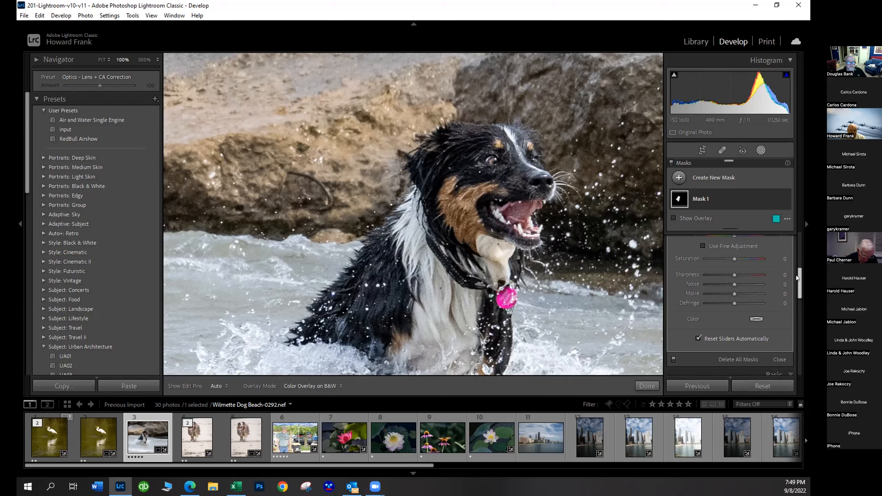
{"action": "left_click_drag", "start_coordinate": [798, 267], "coordinate": [805, 219]}
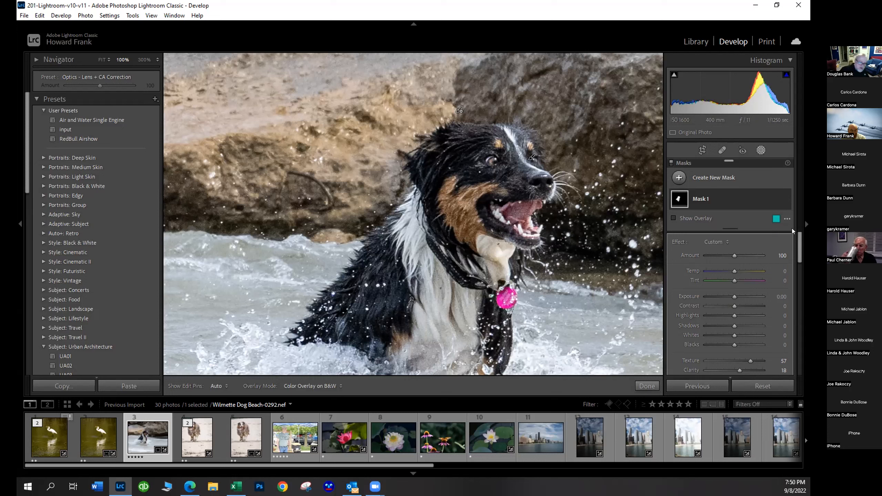
Invert Mask 1 to target the dog's surroundings and set its exposure to 0.40, with the whole photo fitted in view
{"action": "left_click", "coordinate": [773, 199]}
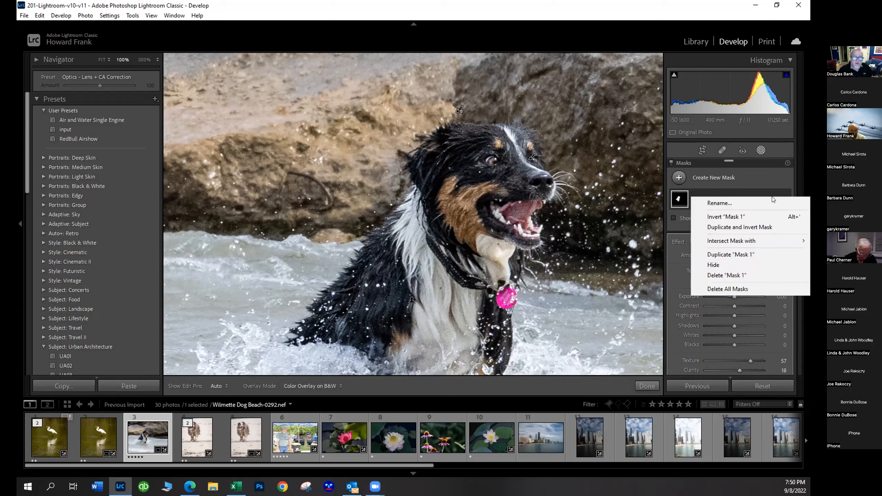
{"action": "left_click", "coordinate": [704, 216]}
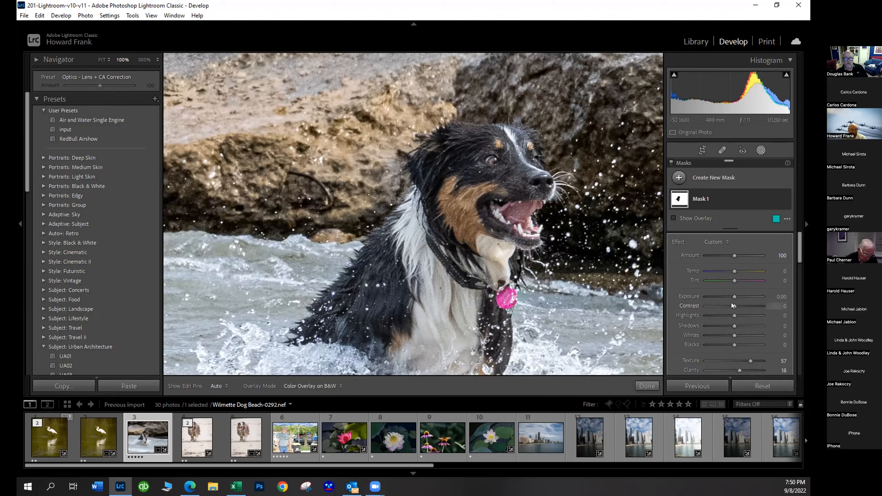
{"action": "mouse_move", "coordinate": [732, 295]}
{"action": "left_mouse_down"}
{"action": "mouse_move", "coordinate": [744, 302]}
{"action": "mouse_move", "coordinate": [736, 305]}
{"action": "left_mouse_up"}
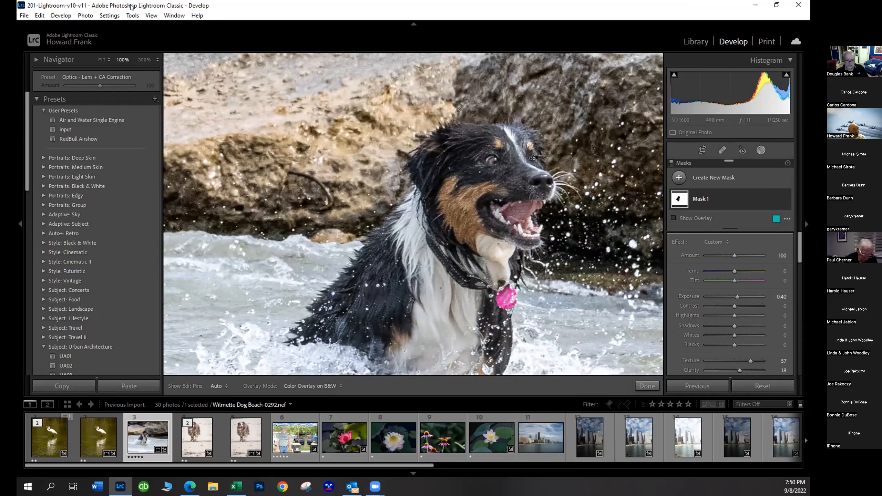
{"action": "left_click", "coordinate": [95, 57]}
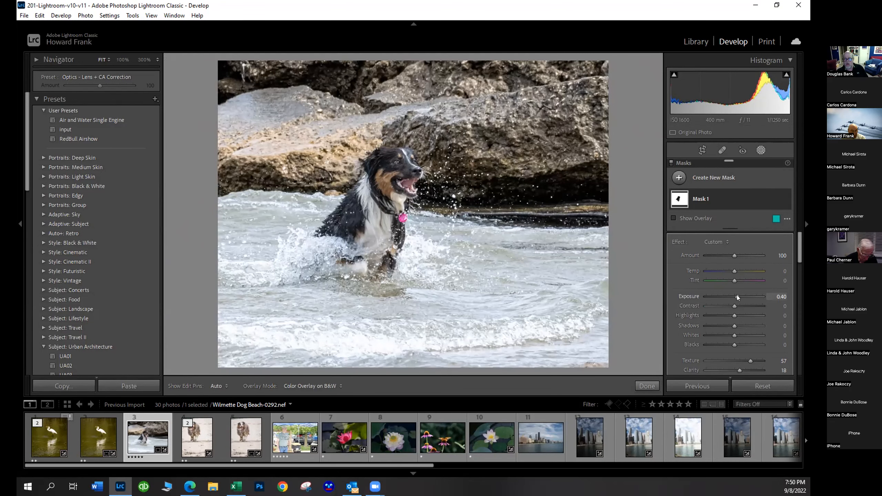
Set the inverted mask's exposure to -0.33, highlights to 33 and blacks to -7
{"action": "left_click_drag", "start_coordinate": [736, 295], "coordinate": [730, 297]}
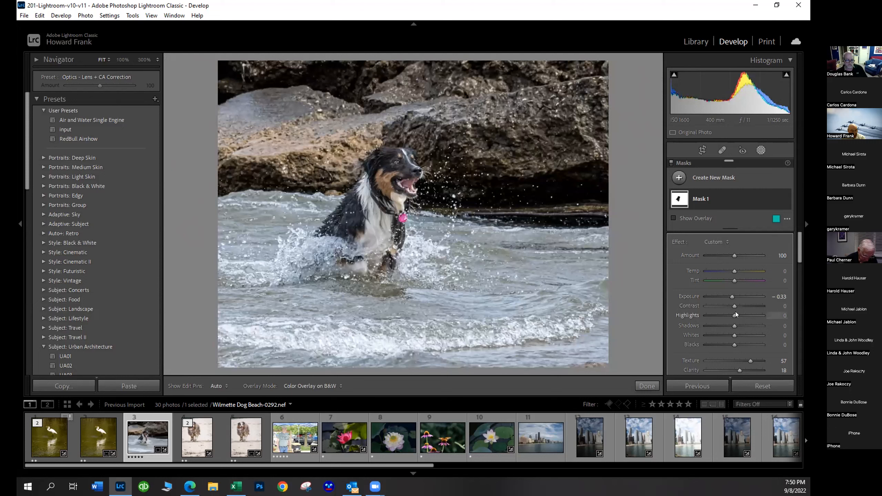
{"action": "left_click_drag", "start_coordinate": [735, 314], "coordinate": [744, 317]}
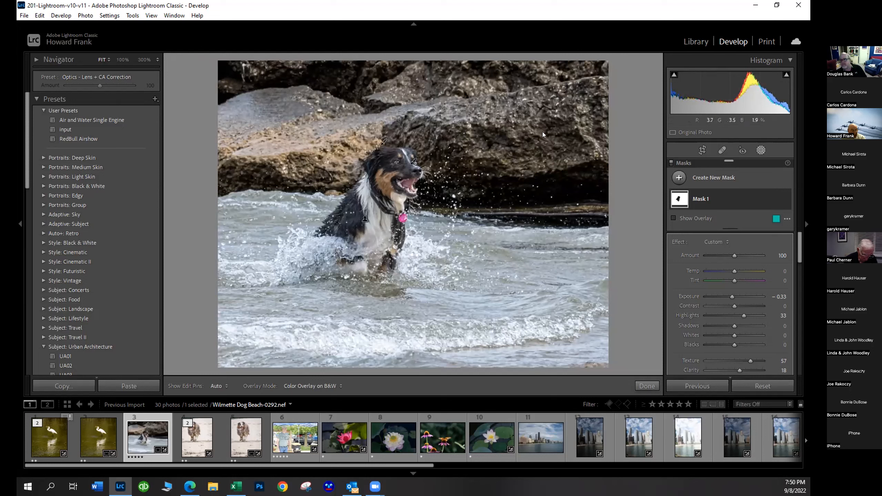
{"action": "left_click", "coordinate": [672, 77]}
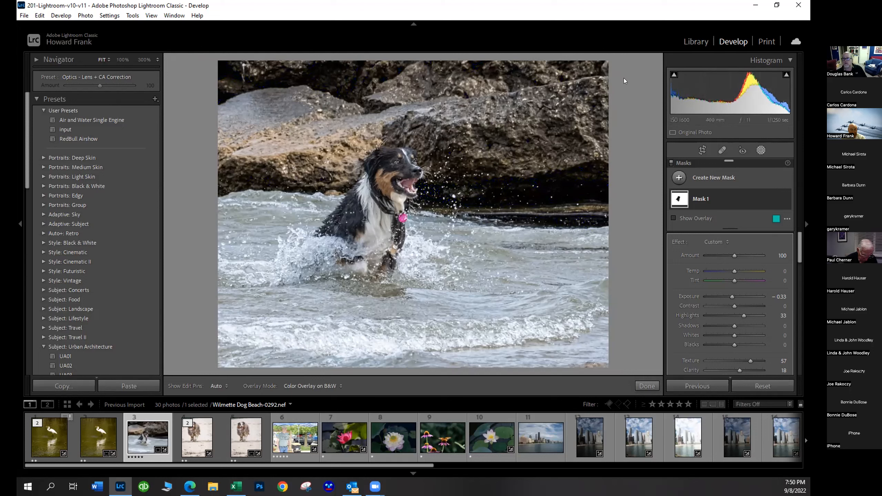
{"action": "mouse_move", "coordinate": [673, 79]}
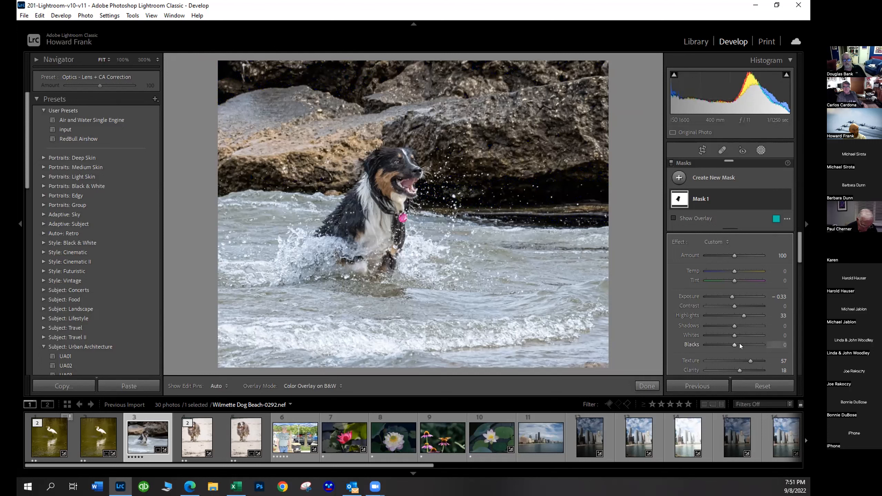
{"action": "left_click_drag", "start_coordinate": [735, 344], "coordinate": [731, 348]}
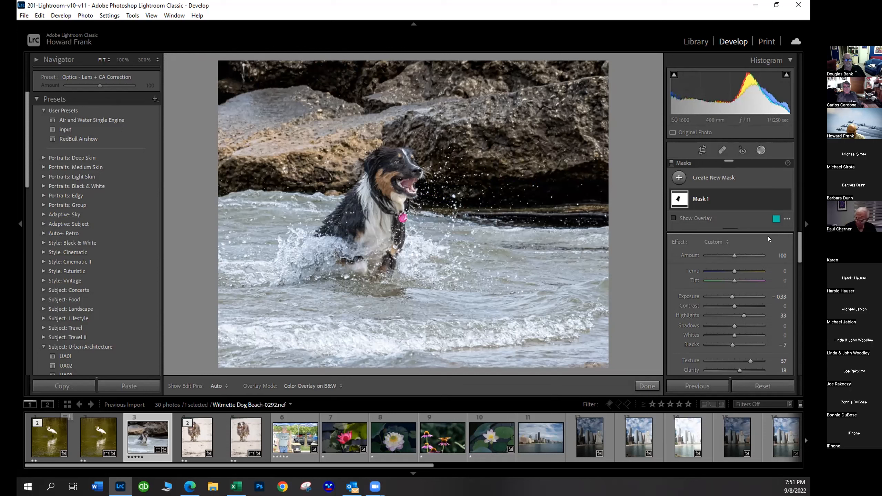
{"action": "left_click_drag", "start_coordinate": [798, 237], "coordinate": [796, 261]}
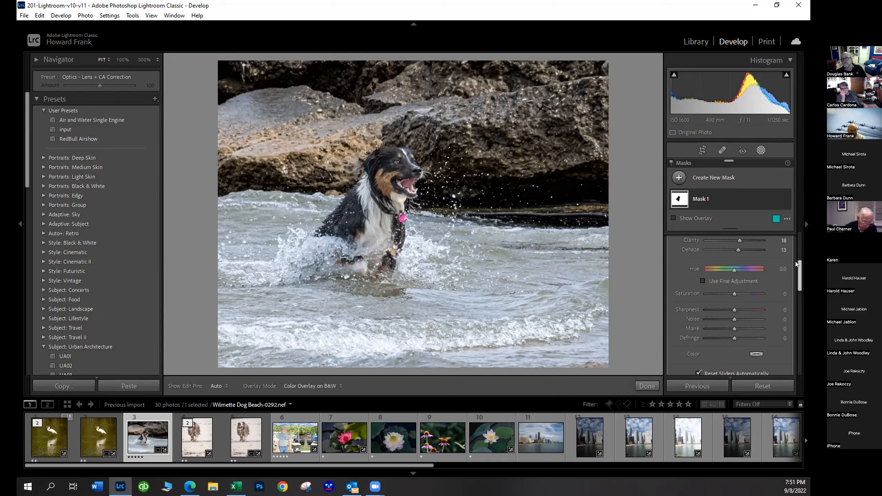
{"action": "left_click_drag", "start_coordinate": [795, 261], "coordinate": [789, 184]}
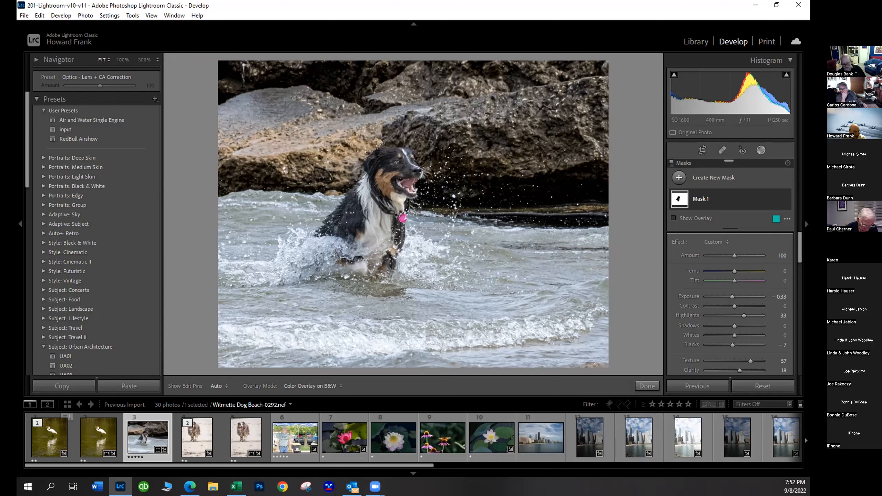
Open the photo 2022 GAI Show-0815.nef of the man standing under the canopy for editing
{"action": "left_click", "coordinate": [284, 446]}
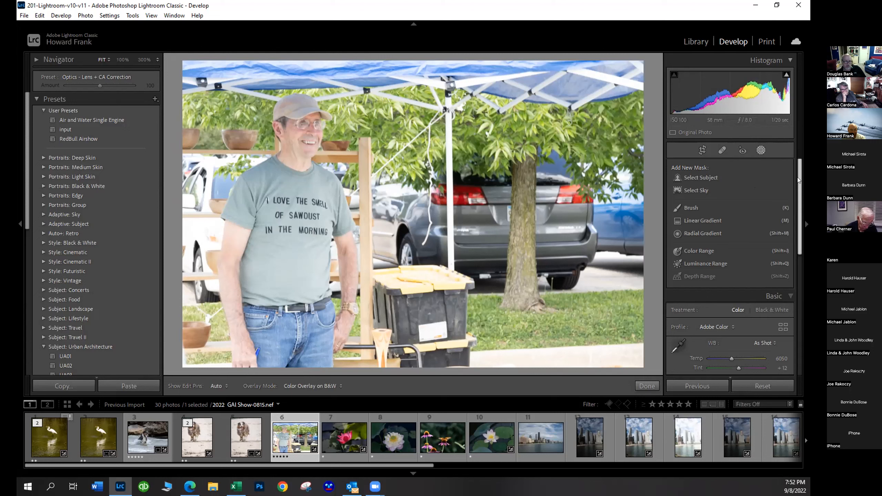
Adjust the photo of the man to Exposure −0.30, Shadows +70, Texture +10 and Clarity +22
{"action": "left_click", "coordinate": [760, 150]}
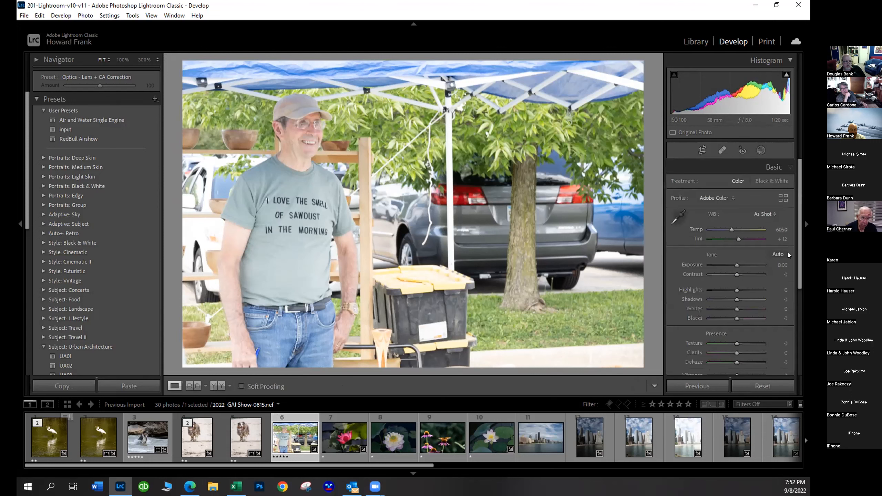
{"action": "left_click_drag", "start_coordinate": [795, 190], "coordinate": [795, 200]}
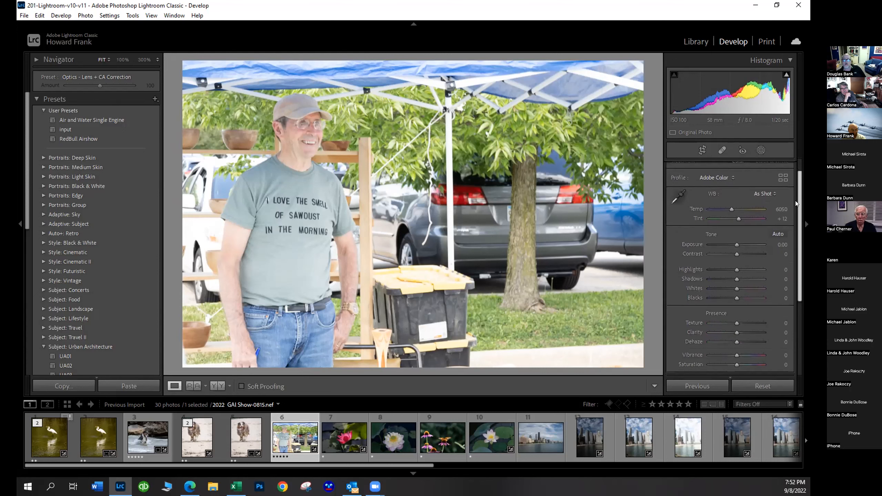
{"action": "scroll", "coordinate": [805, 219], "scroll_direction": "down", "scroll_amount": 3}
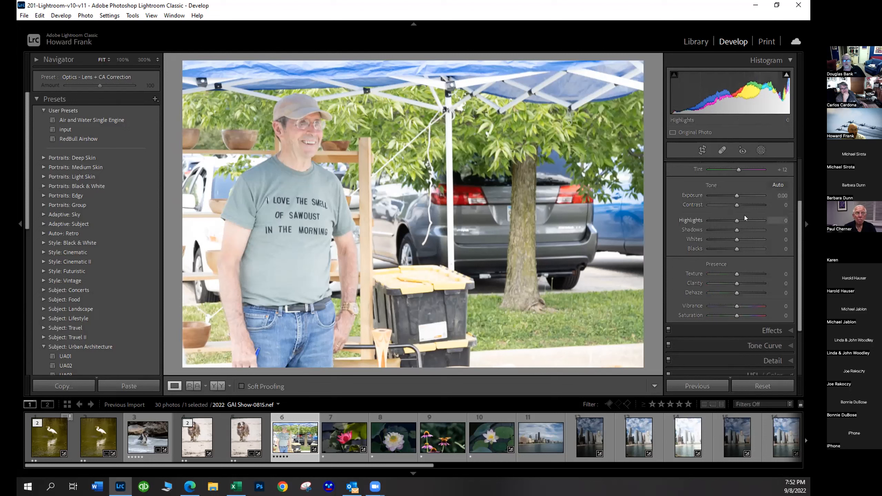
{"action": "left_click_drag", "start_coordinate": [735, 194], "coordinate": [733, 194]}
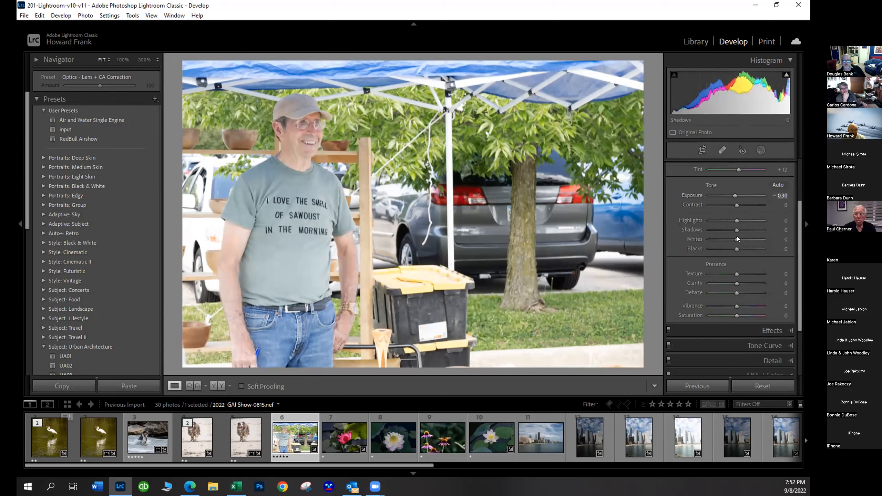
{"action": "left_click_drag", "start_coordinate": [741, 231], "coordinate": [752, 231]}
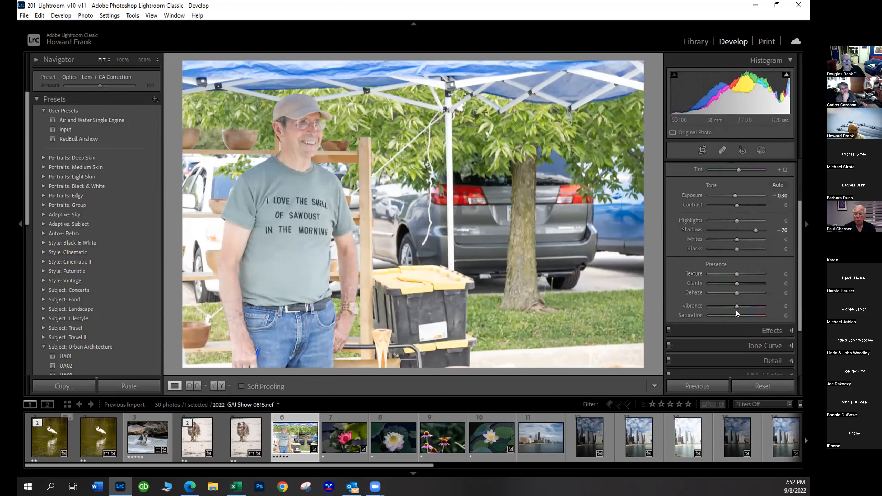
{"action": "left_click_drag", "start_coordinate": [736, 274], "coordinate": [743, 282]}
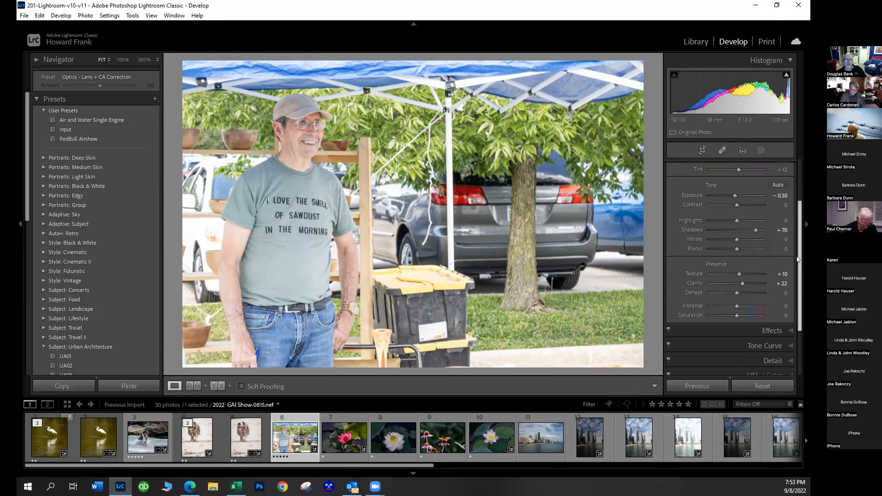
Add a Highlight Priority post-crop vignette with Amount −17, Midpoint 30, Roundness +20, Feather 53 and Highlights 6
{"action": "scroll", "coordinate": [796, 260], "scroll_direction": "down", "scroll_amount": 4}
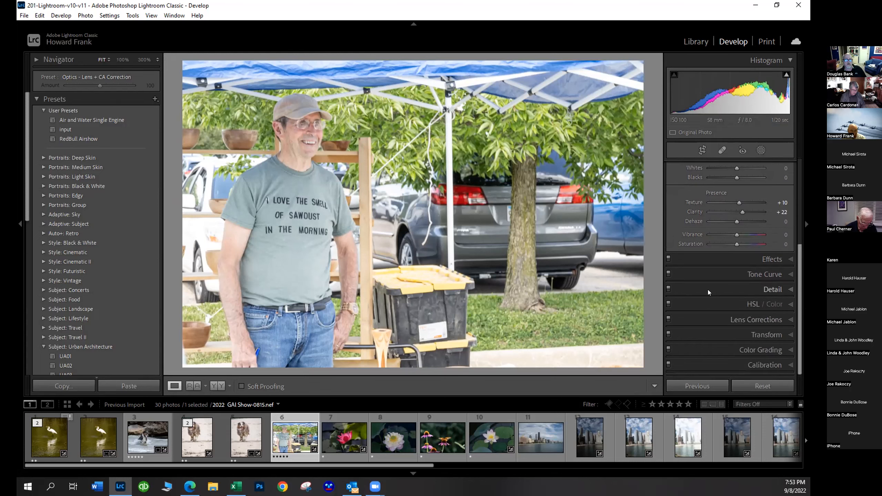
{"action": "left_click", "coordinate": [759, 256]}
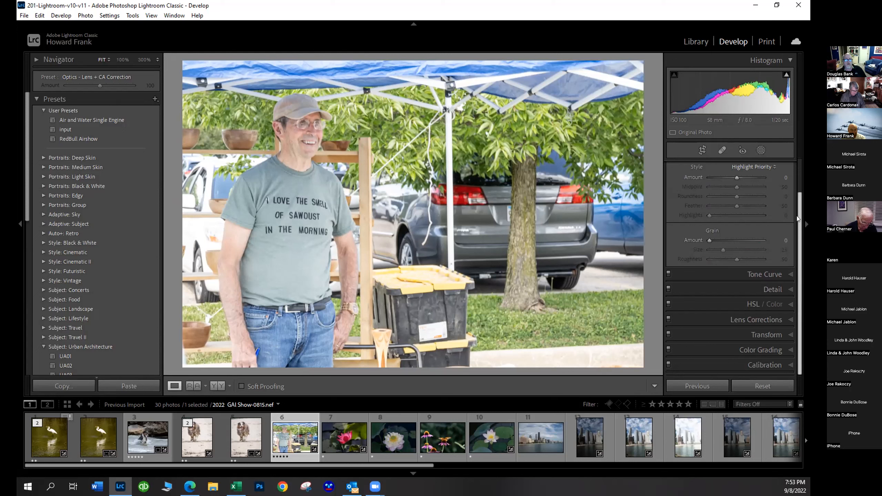
{"action": "left_click_drag", "start_coordinate": [798, 218], "coordinate": [797, 190]}
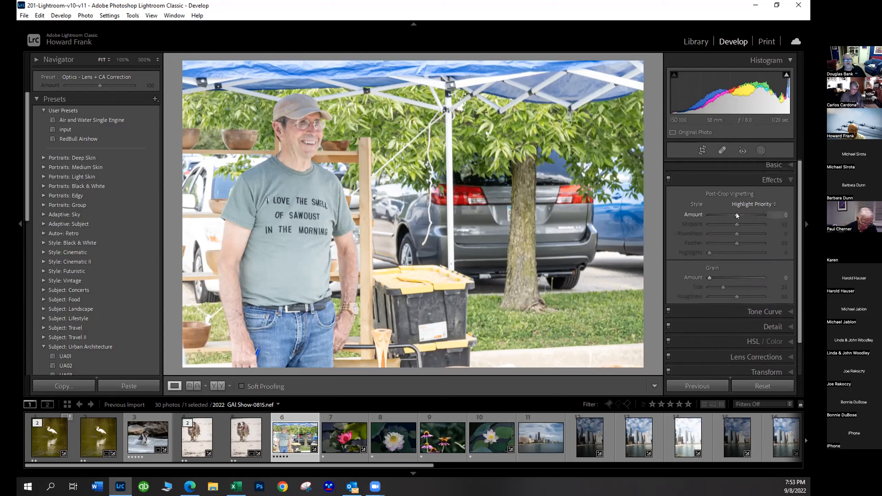
{"action": "left_click_drag", "start_coordinate": [736, 212], "coordinate": [731, 214]}
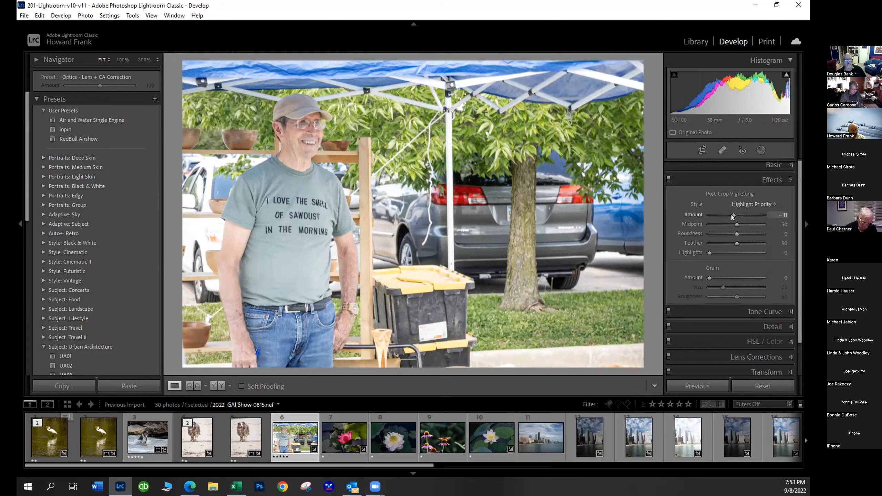
{"action": "mouse_move", "coordinate": [730, 214]}
{"action": "left_mouse_down"}
{"action": "mouse_move", "coordinate": [750, 216]}
{"action": "mouse_move", "coordinate": [735, 220]}
{"action": "left_mouse_up"}
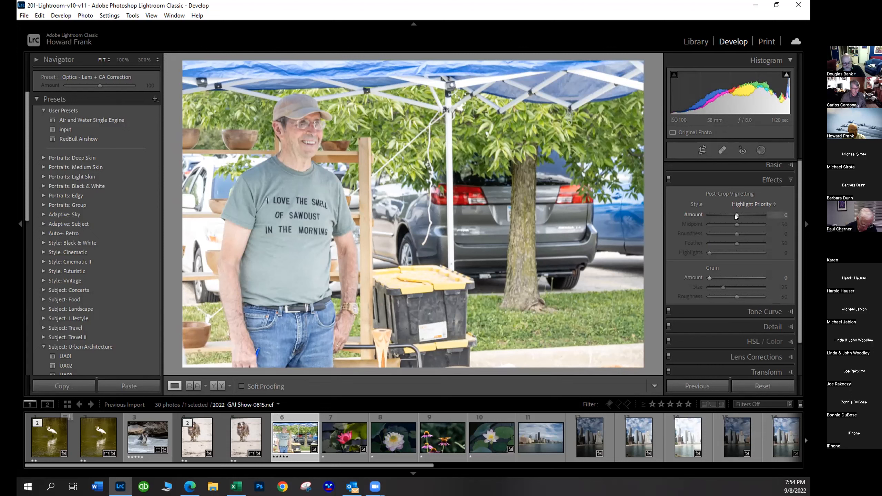
{"action": "left_click_drag", "start_coordinate": [732, 214], "coordinate": [735, 242]}
{"action": "left_click", "coordinate": [711, 252]}
{"action": "mouse_move", "coordinate": [796, 275]}
{"action": "left_mouse_down"}
{"action": "mouse_move", "coordinate": [805, 312]}
{"action": "mouse_move", "coordinate": [799, 272]}
{"action": "left_mouse_up"}
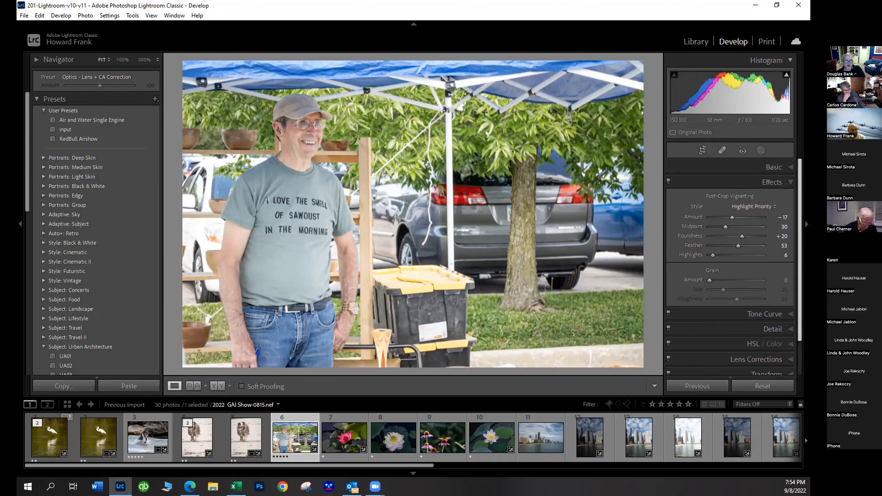
Try the Medium Contrast point curve on the tone curve and settle on Strong Contrast
{"action": "left_click", "coordinate": [752, 314]}
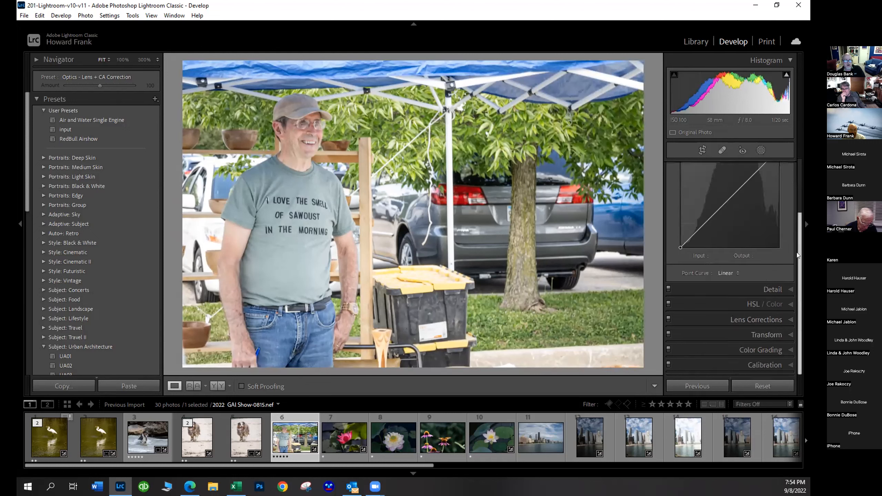
{"action": "left_click_drag", "start_coordinate": [798, 252], "coordinate": [796, 199]}
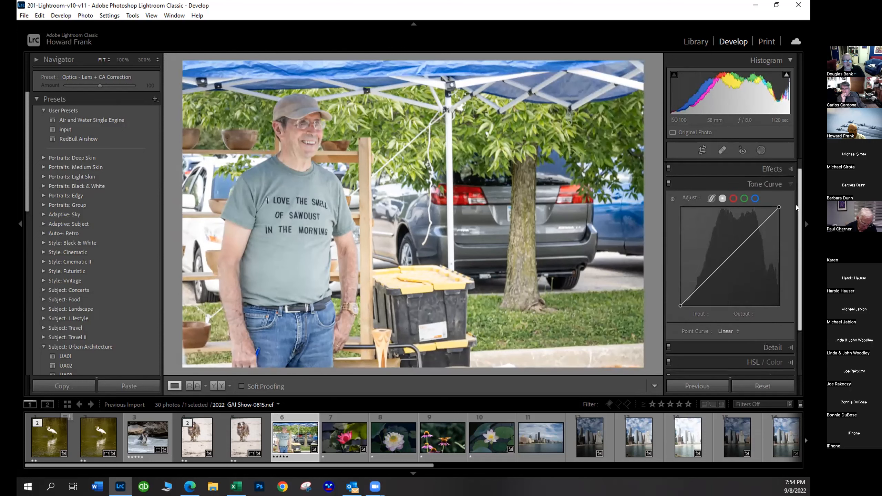
{"action": "left_click", "coordinate": [728, 335]}
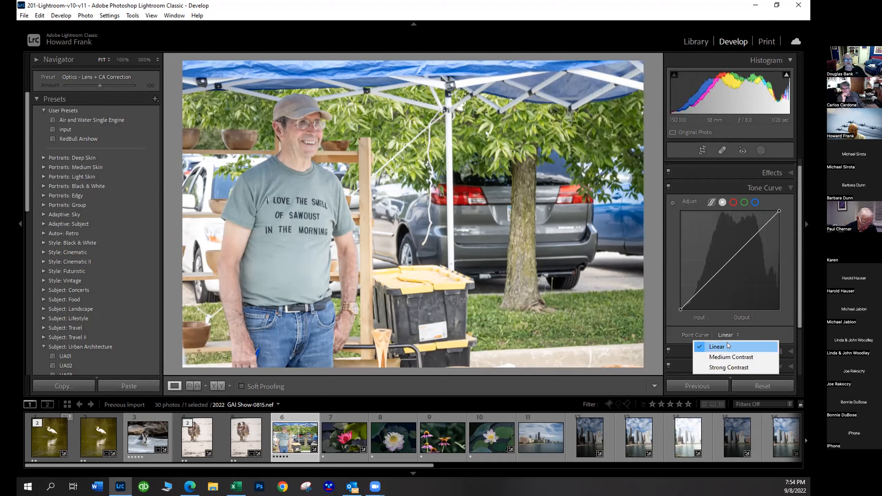
{"action": "left_click", "coordinate": [728, 358]}
{"action": "left_click", "coordinate": [727, 334]}
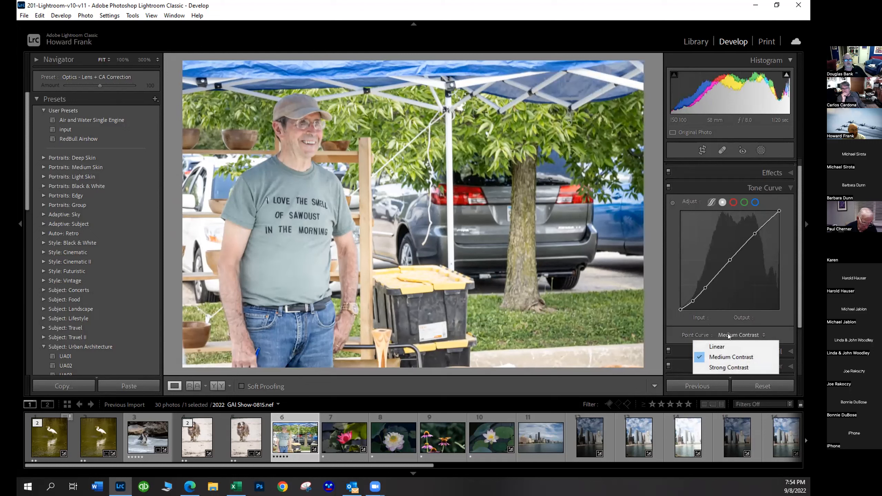
{"action": "left_click", "coordinate": [732, 368]}
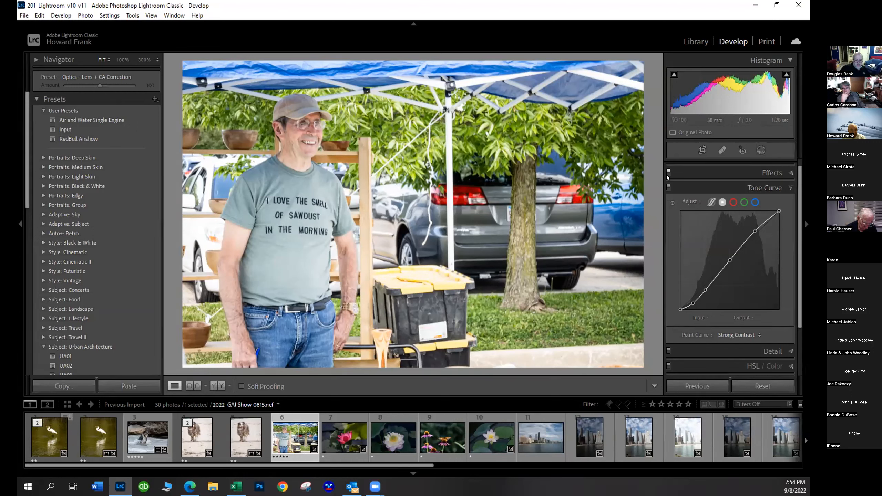
Brighten the tone curve's highlights by targeted adjustment on the photo, mapping input 228 to output 244
{"action": "left_click", "coordinate": [671, 203]}
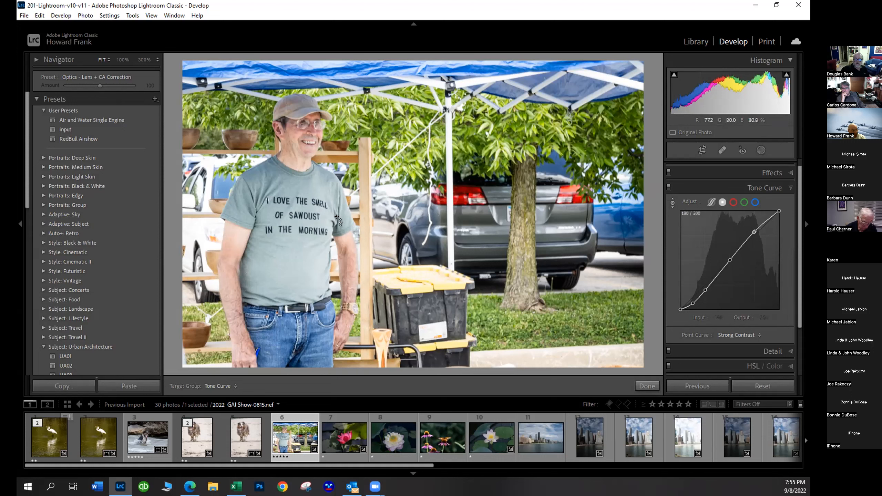
{"action": "left_click", "coordinate": [384, 187]}
{"action": "mouse_move", "coordinate": [384, 187]}
{"action": "left_mouse_down"}
{"action": "mouse_move", "coordinate": [385, 206]}
{"action": "mouse_move", "coordinate": [385, 185]}
{"action": "left_mouse_up"}
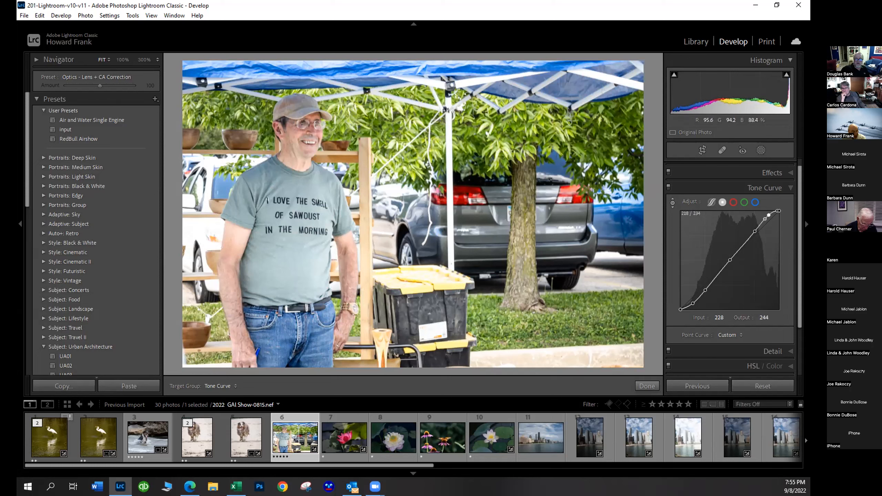
Open the white lotus photo 2022-08-12-CBG & Techny Bas-2518.nef for developing and apply the user preset "input"
{"action": "left_click", "coordinate": [381, 453]}
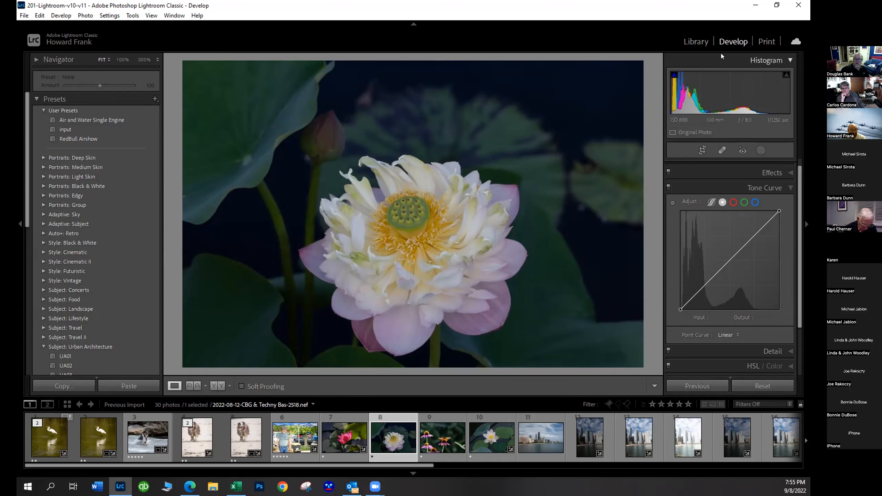
{"action": "left_click", "coordinate": [696, 42]}
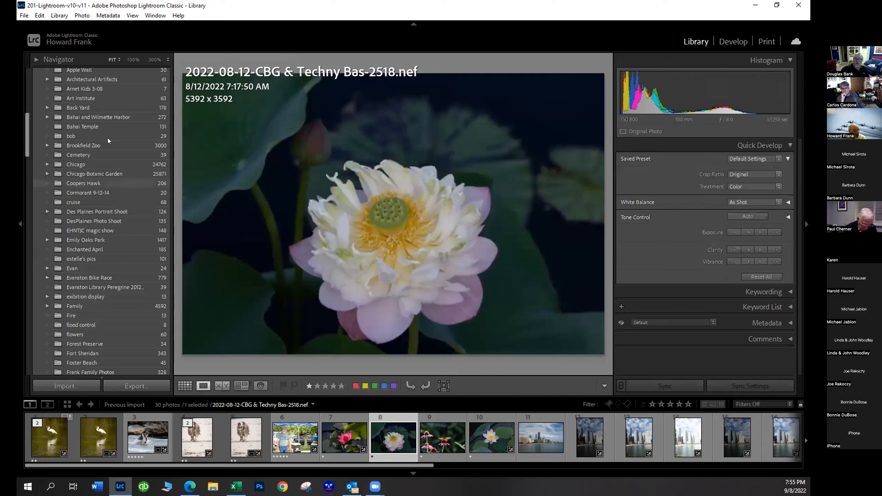
{"action": "left_click_drag", "start_coordinate": [28, 118], "coordinate": [27, 75]}
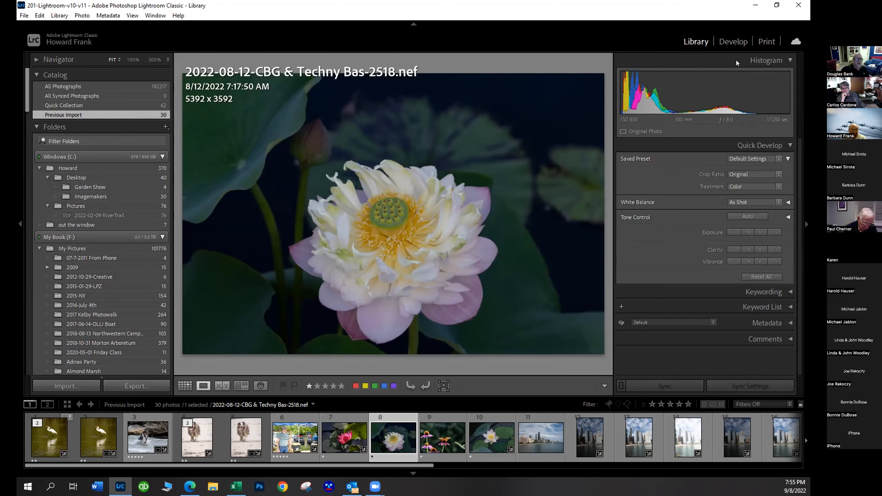
{"action": "left_click", "coordinate": [732, 42]}
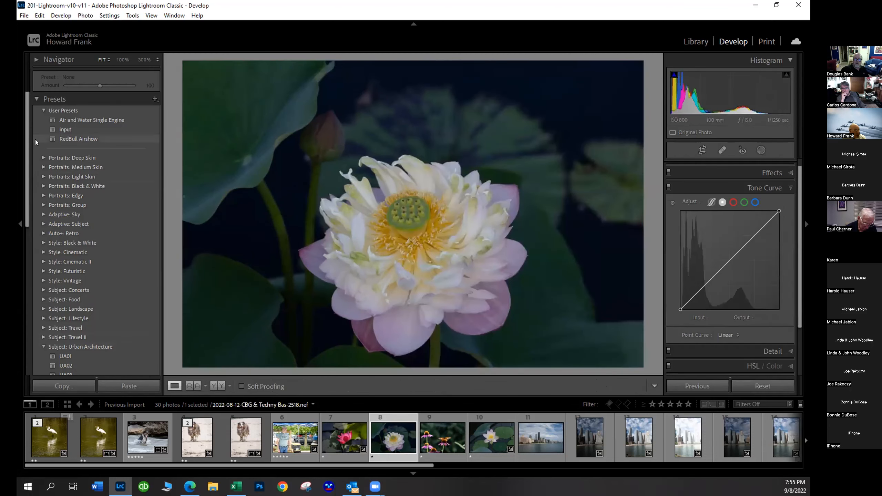
{"action": "left_click", "coordinate": [64, 129]}
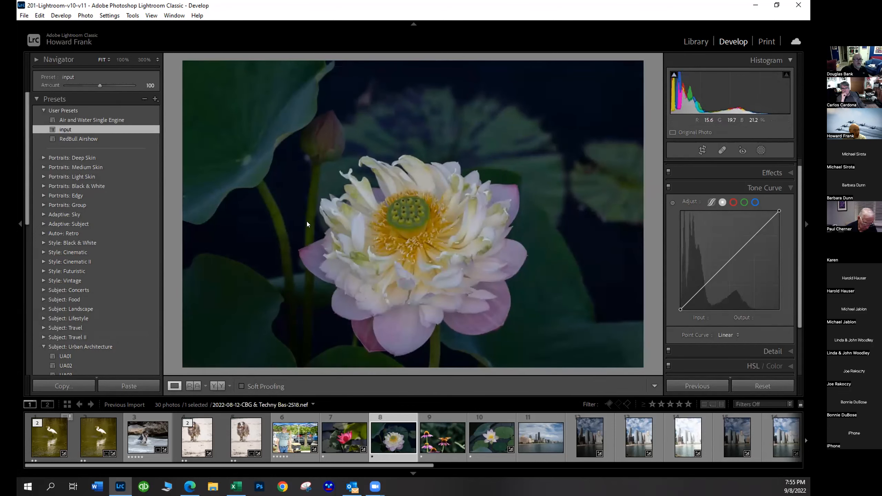
Review the lotus photo's vignette and set Highlights to +15, Shadows to +50, Contrast to +27 and Exposure to +0.74
{"action": "left_click", "coordinate": [748, 176]}
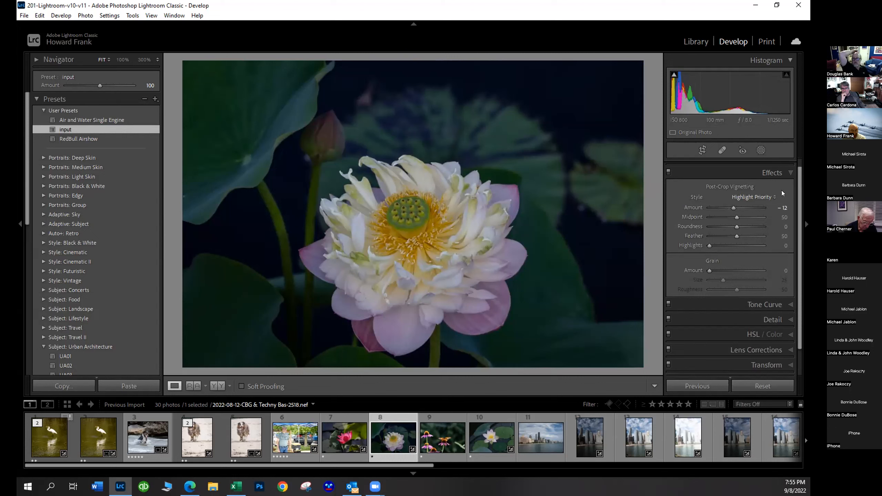
{"action": "scroll", "coordinate": [799, 172], "scroll_direction": "up", "scroll_amount": 1}
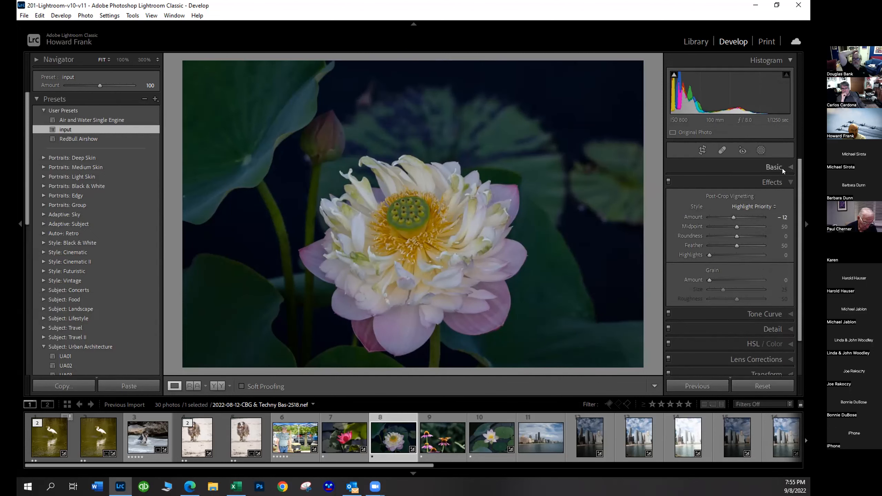
{"action": "left_click", "coordinate": [781, 168]}
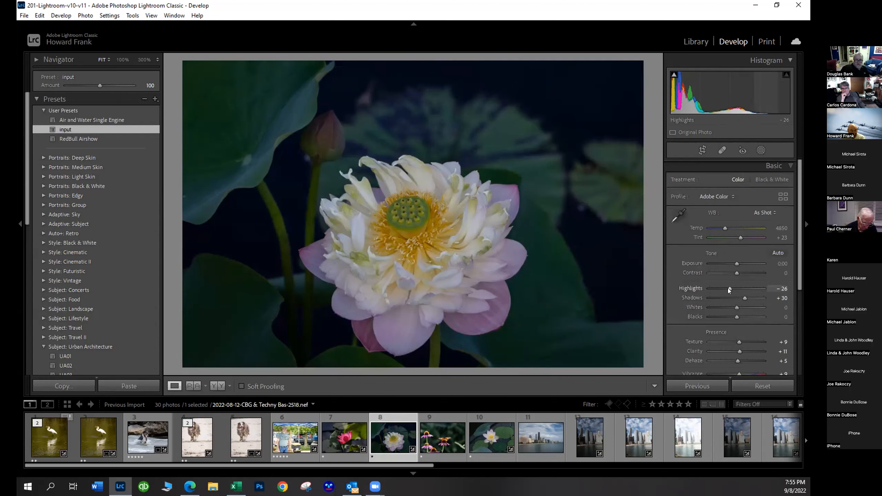
{"action": "left_click_drag", "start_coordinate": [730, 288], "coordinate": [748, 298]}
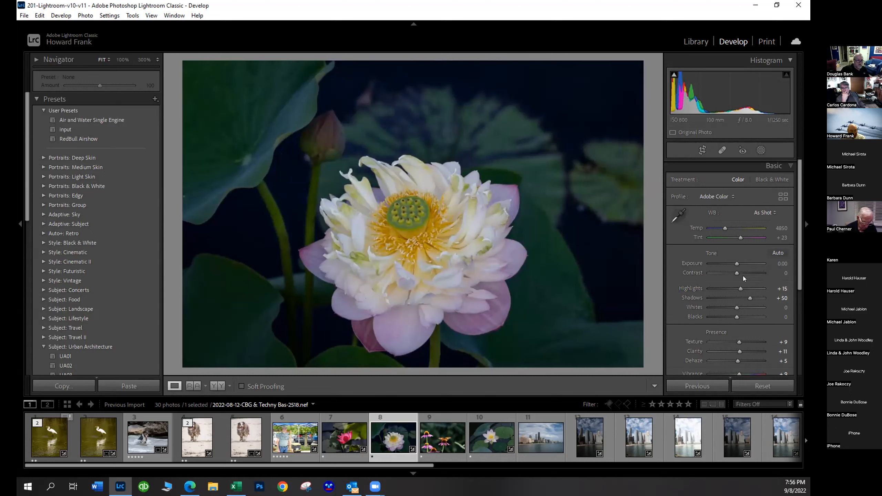
{"action": "mouse_move", "coordinate": [736, 274]}
{"action": "left_mouse_down"}
{"action": "mouse_move", "coordinate": [744, 274]}
{"action": "mouse_move", "coordinate": [739, 262]}
{"action": "left_mouse_up"}
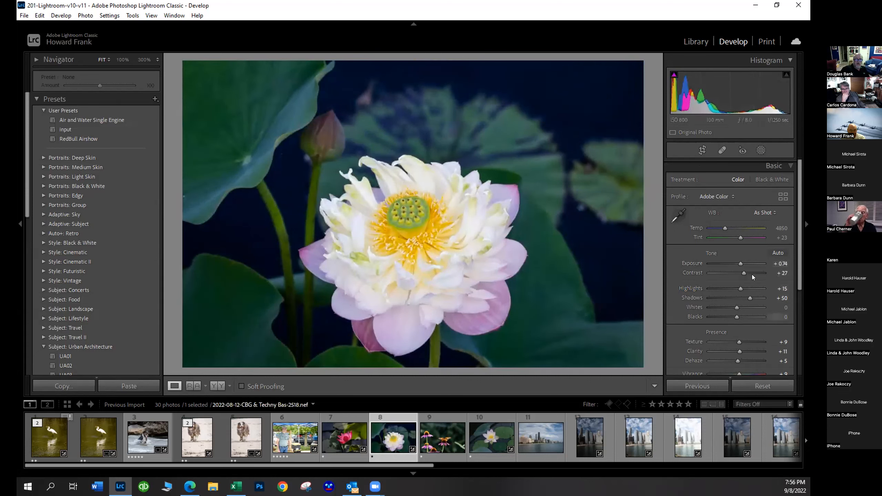
Darken the lotus's background with a targeted tone curve adjustment mapping input 52 to output 0, and set Highlights to +18
{"action": "left_click_drag", "start_coordinate": [803, 219], "coordinate": [780, 293]}
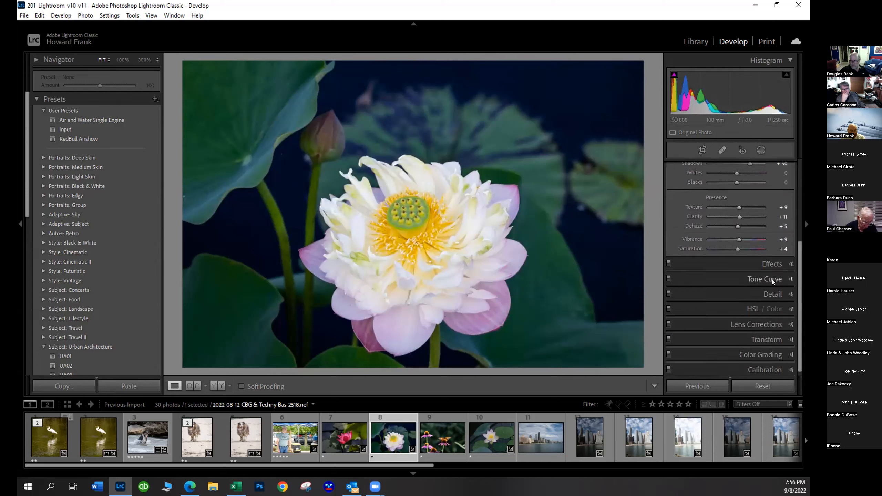
{"action": "left_click", "coordinate": [771, 279]}
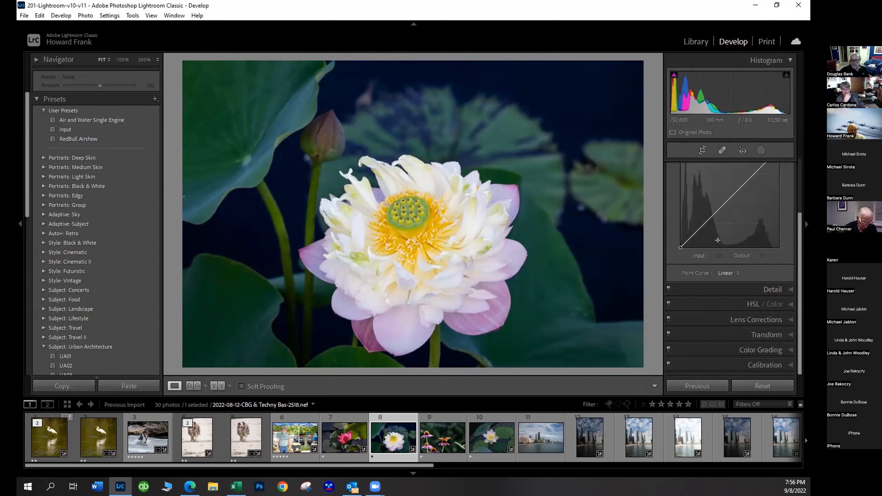
{"action": "left_click_drag", "start_coordinate": [796, 247], "coordinate": [766, 189]}
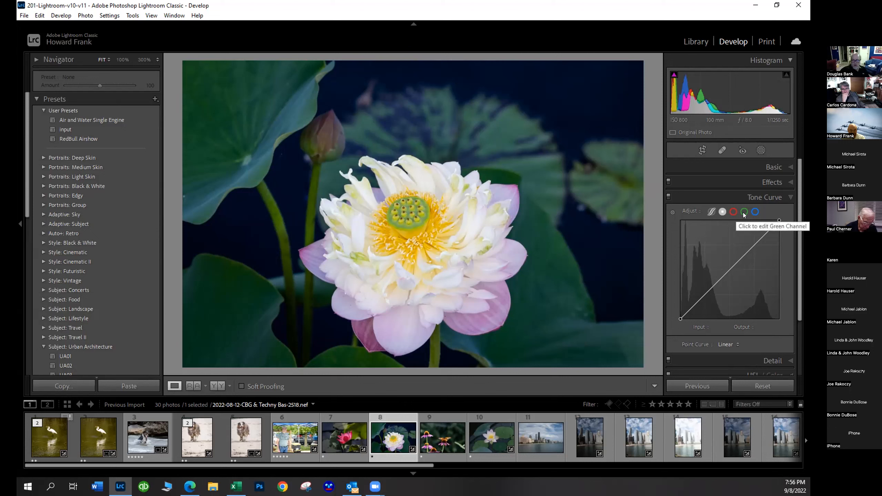
{"action": "left_click", "coordinate": [671, 213]}
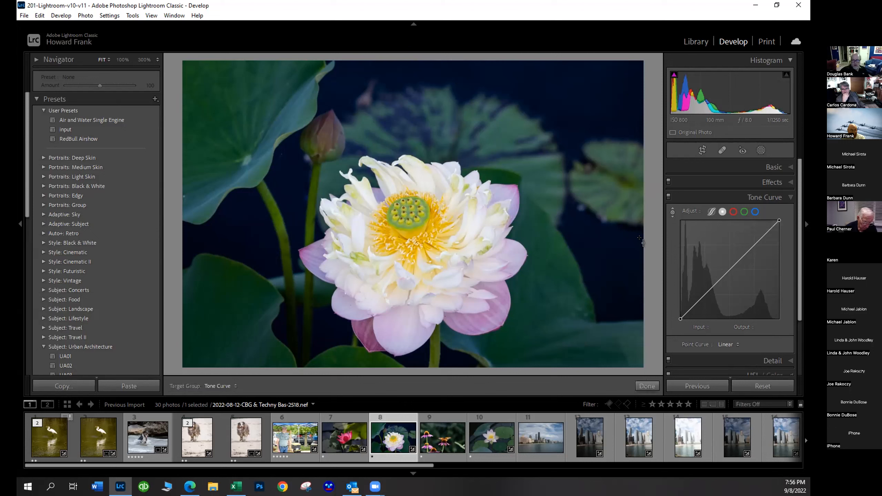
{"action": "left_click_drag", "start_coordinate": [543, 146], "coordinate": [543, 198]}
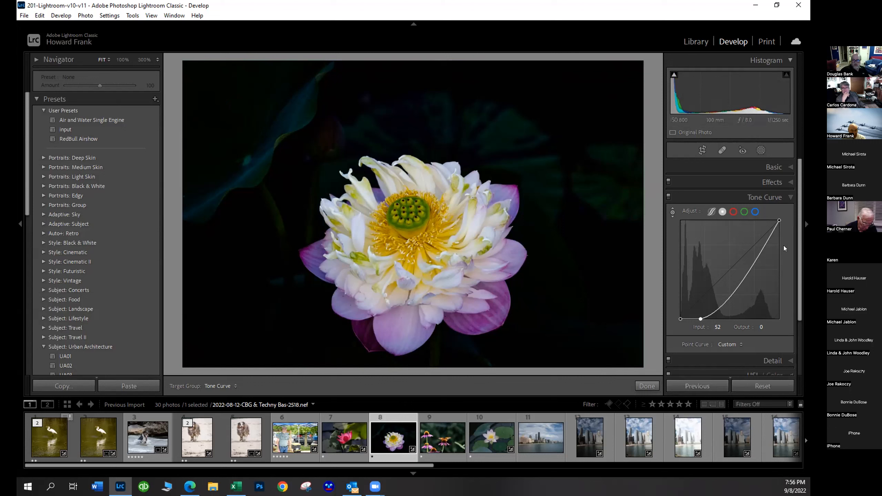
{"action": "left_click", "coordinate": [773, 168]}
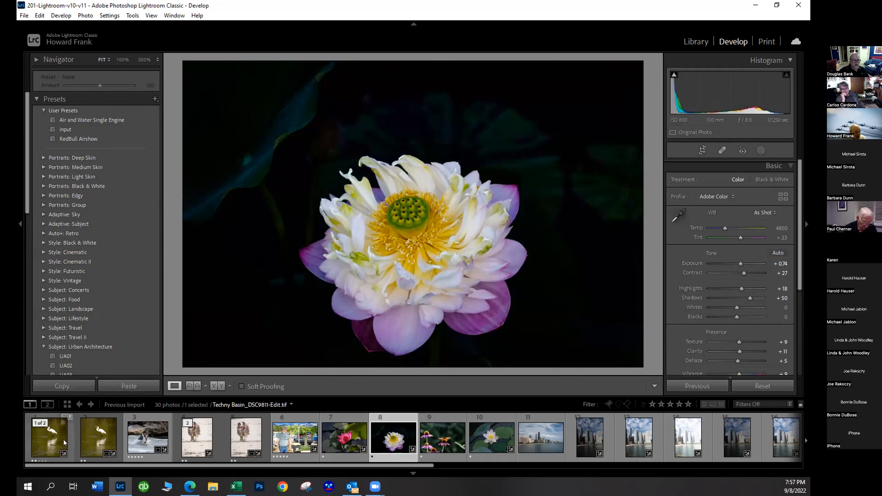
Open the egret photo Techny Basin_DSC9811.nef, set its white balance to As Shot and sample the branch in the water as neutral
{"action": "left_click", "coordinate": [95, 440]}
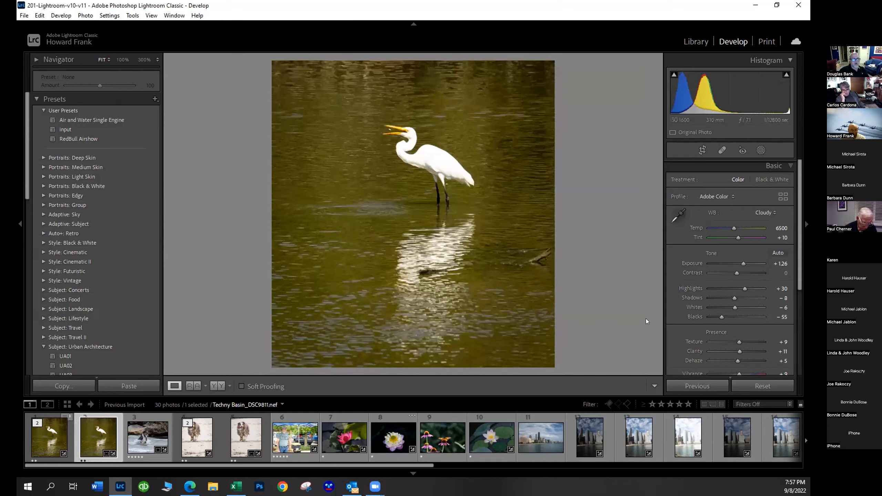
{"action": "left_click", "coordinate": [673, 219]}
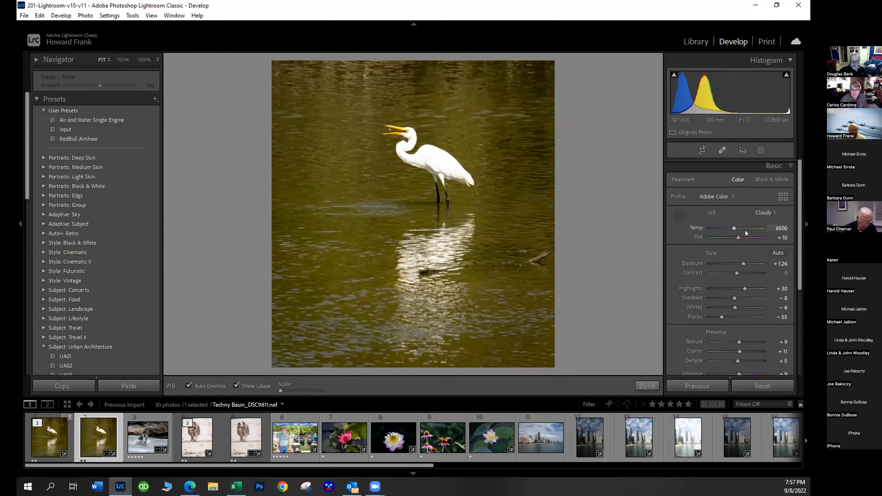
{"action": "left_click", "coordinate": [757, 214]}
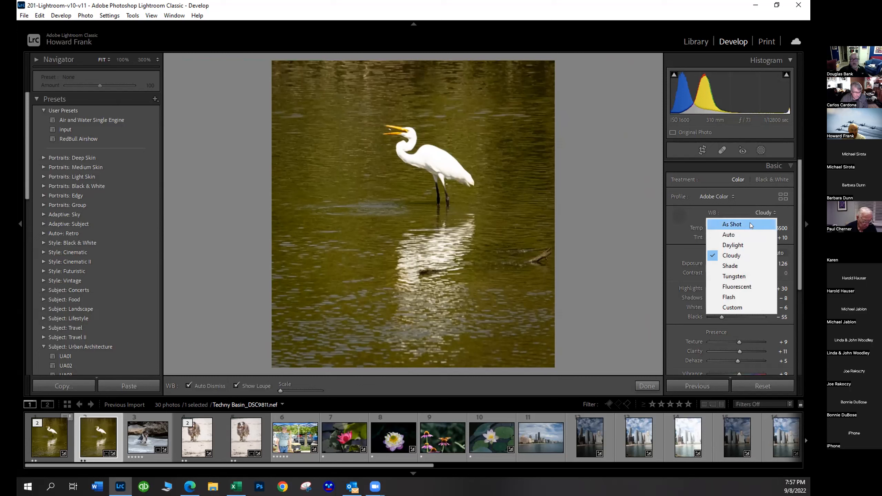
{"action": "left_click", "coordinate": [750, 223]}
{"action": "left_click", "coordinate": [677, 214]}
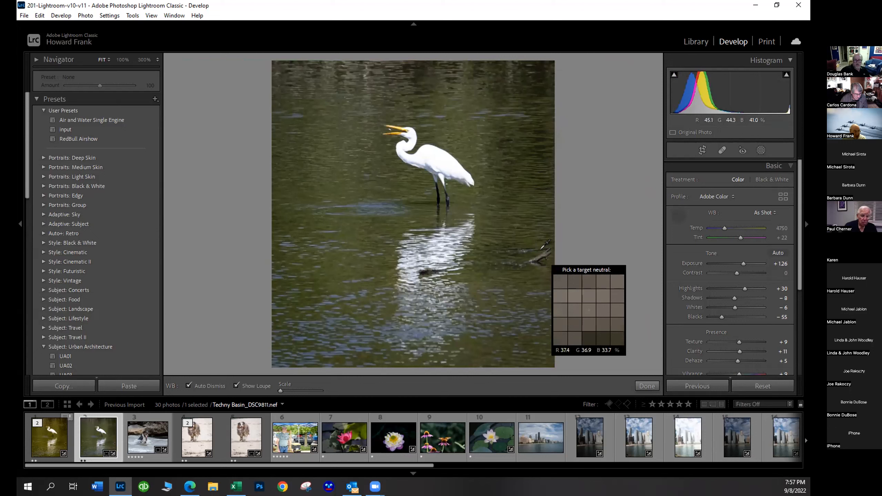
{"action": "left_click", "coordinate": [541, 253]}
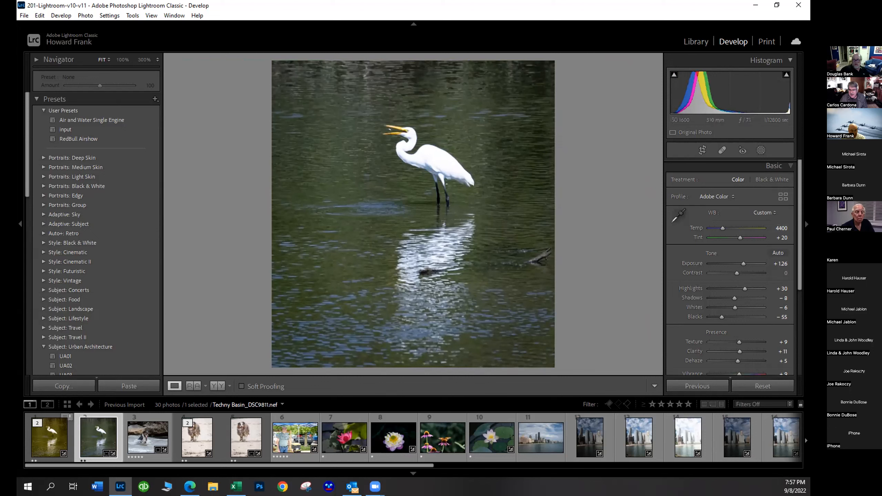
Set the egret photo's Highlights to -4, Shadows to +8, Whites to -30, Texture to +41 and Clarity to +29, and inspect the bird at 100%
{"action": "scroll", "coordinate": [796, 249], "scroll_direction": "down", "scroll_amount": 1}
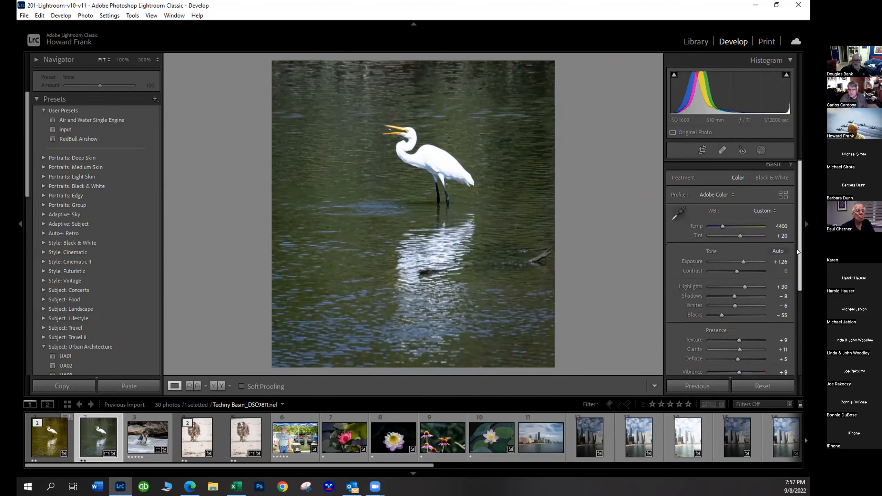
{"action": "left_click_drag", "start_coordinate": [797, 249], "coordinate": [796, 273]}
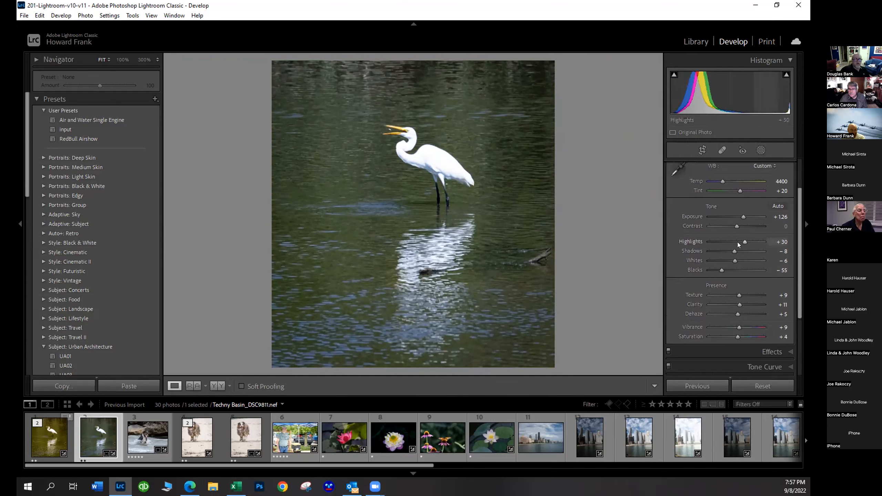
{"action": "mouse_move", "coordinate": [742, 239]}
{"action": "left_mouse_down"}
{"action": "mouse_move", "coordinate": [729, 260]}
{"action": "mouse_move", "coordinate": [735, 250]}
{"action": "left_mouse_up"}
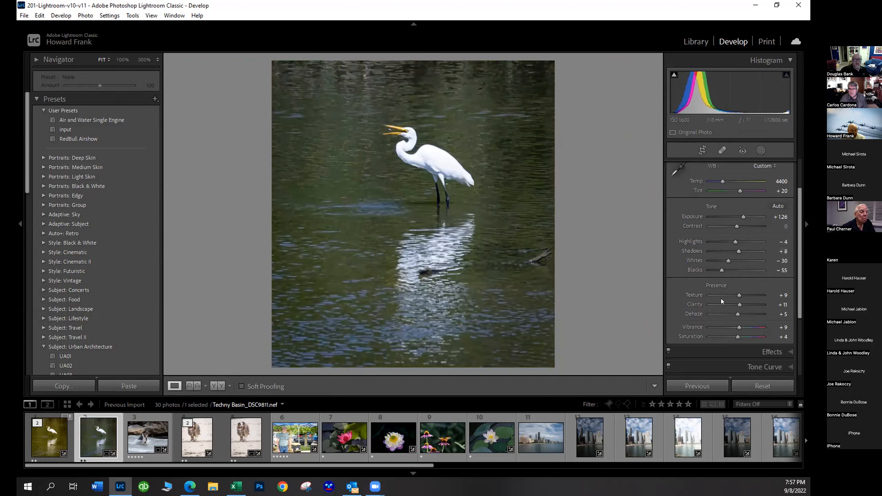
{"action": "mouse_move", "coordinate": [735, 295]}
{"action": "left_mouse_down"}
{"action": "mouse_move", "coordinate": [746, 295]}
{"action": "mouse_move", "coordinate": [745, 305]}
{"action": "left_mouse_up"}
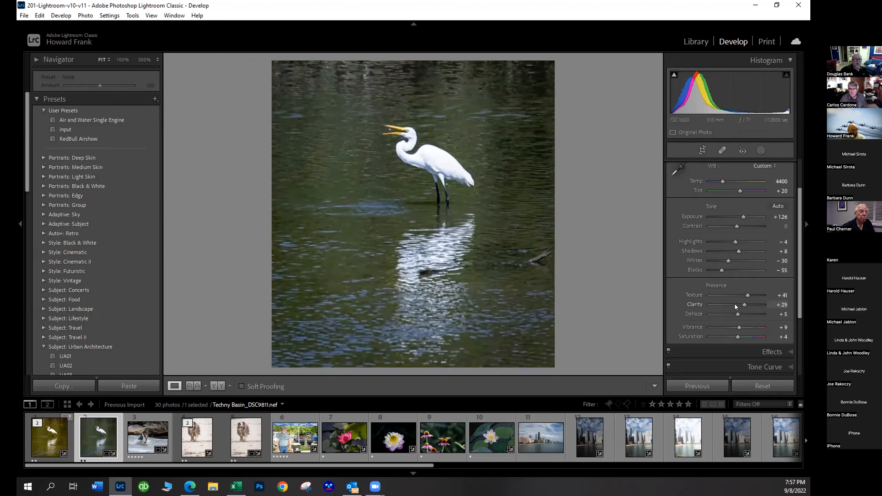
{"action": "left_click", "coordinate": [451, 159]}
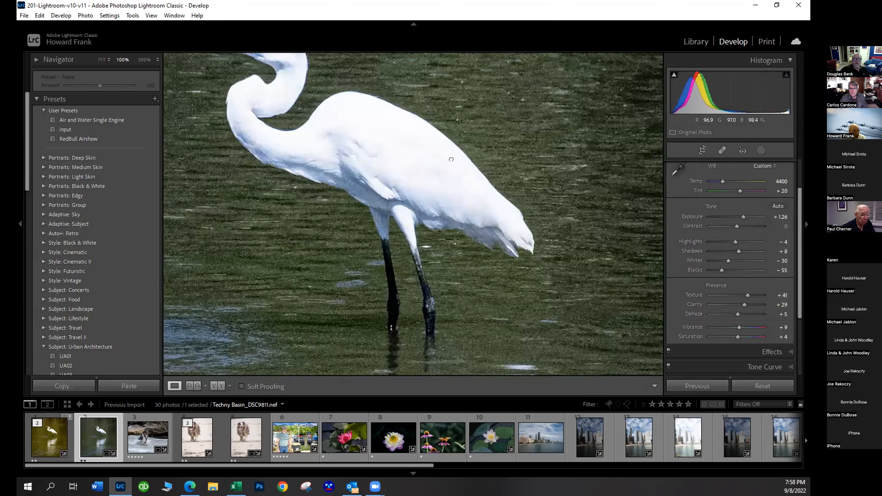
{"action": "left_click", "coordinate": [451, 160]}
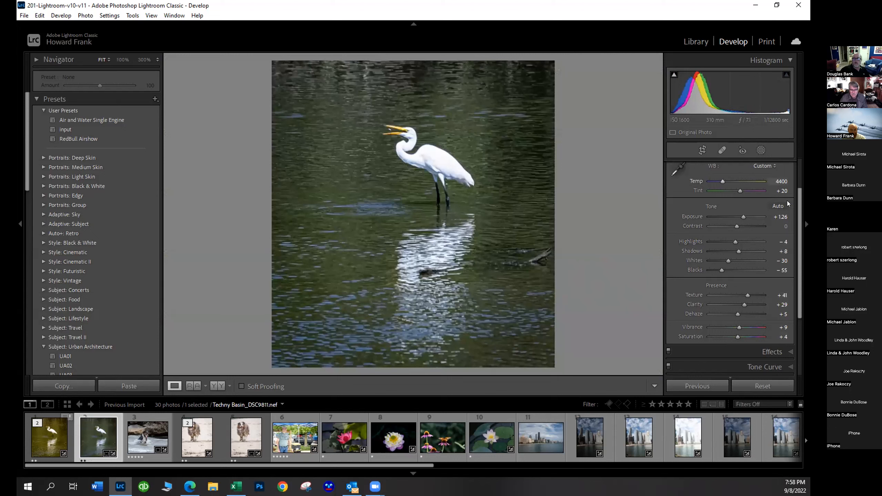
Collapse the Basic adjustments and open the Detail settings for sharpening and noise reduction
{"action": "left_click_drag", "start_coordinate": [799, 218], "coordinate": [795, 143]}
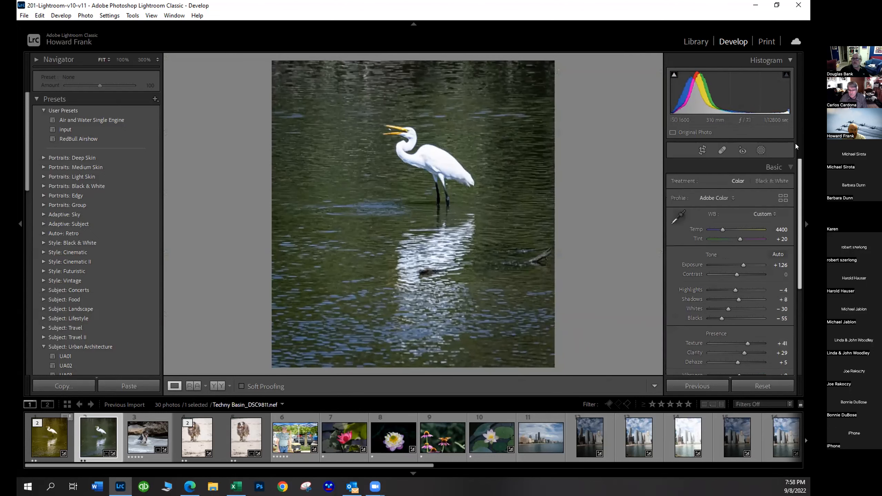
{"action": "left_click", "coordinate": [776, 168]}
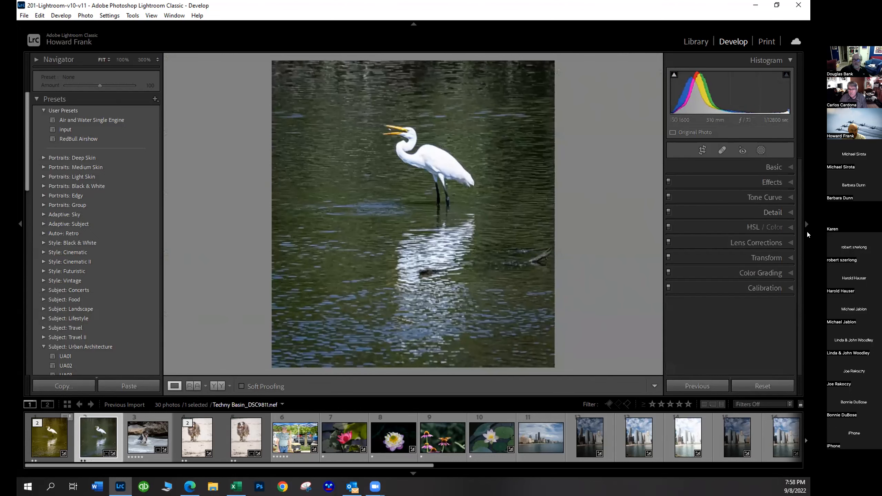
{"action": "left_click", "coordinate": [779, 215]}
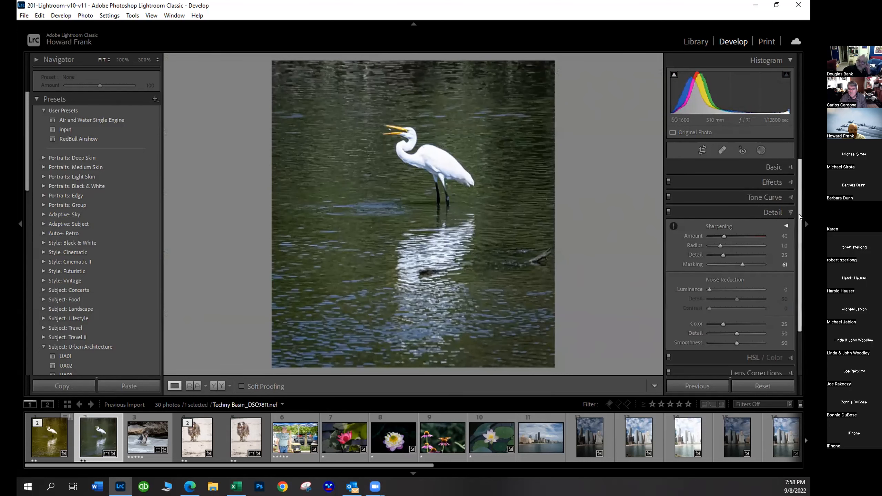
{"action": "left_click_drag", "start_coordinate": [797, 211], "coordinate": [797, 222]}
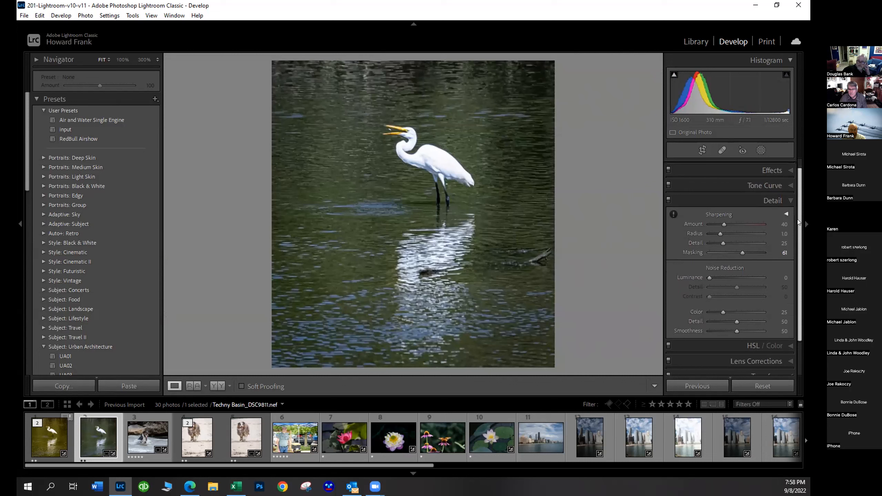
{"action": "left_click_drag", "start_coordinate": [797, 222], "coordinate": [798, 230]}
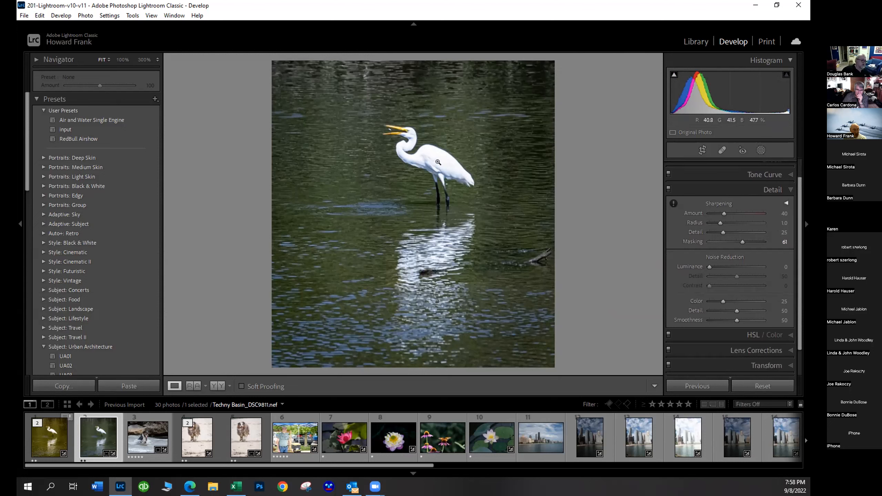
Crop the photo more tightly around the egret, with its head near the upper thirds line and the lower reflection cut off
{"action": "left_click", "coordinate": [701, 151]}
{"action": "left_click_drag", "start_coordinate": [310, 322], "coordinate": [335, 293]}
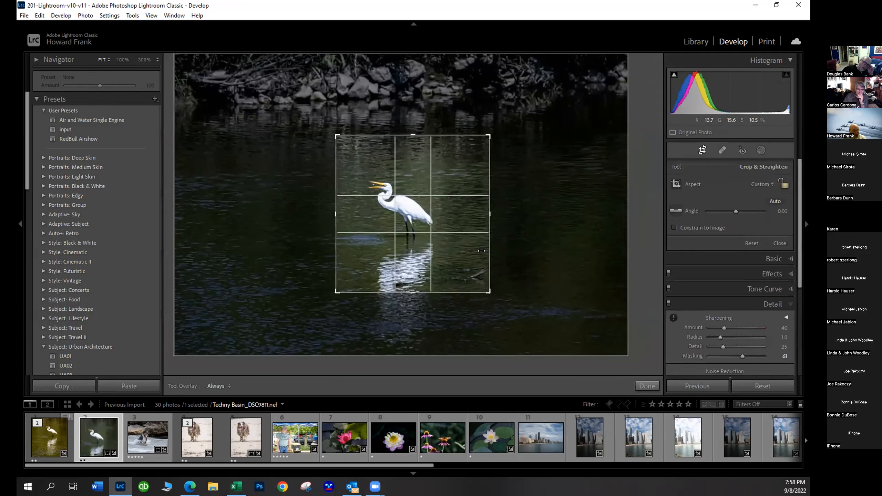
{"action": "left_click_drag", "start_coordinate": [481, 251], "coordinate": [466, 249]}
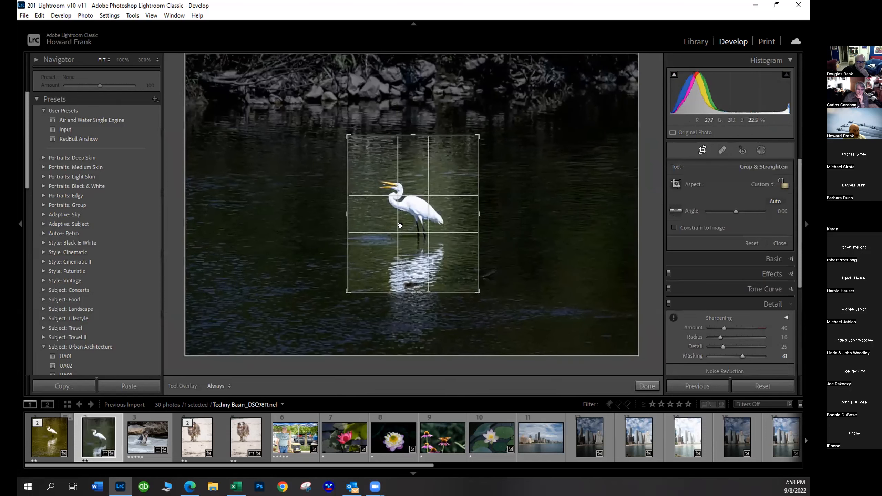
{"action": "left_click_drag", "start_coordinate": [399, 225], "coordinate": [353, 158]}
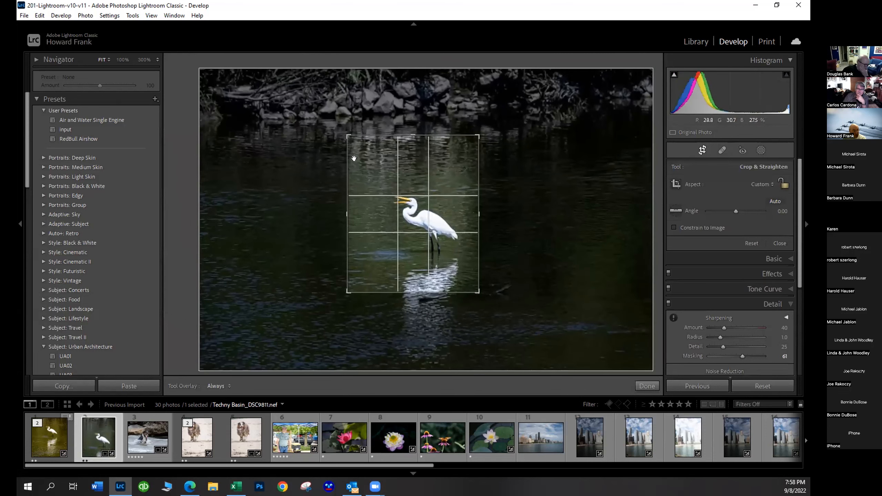
{"action": "left_click_drag", "start_coordinate": [478, 136], "coordinate": [474, 155]}
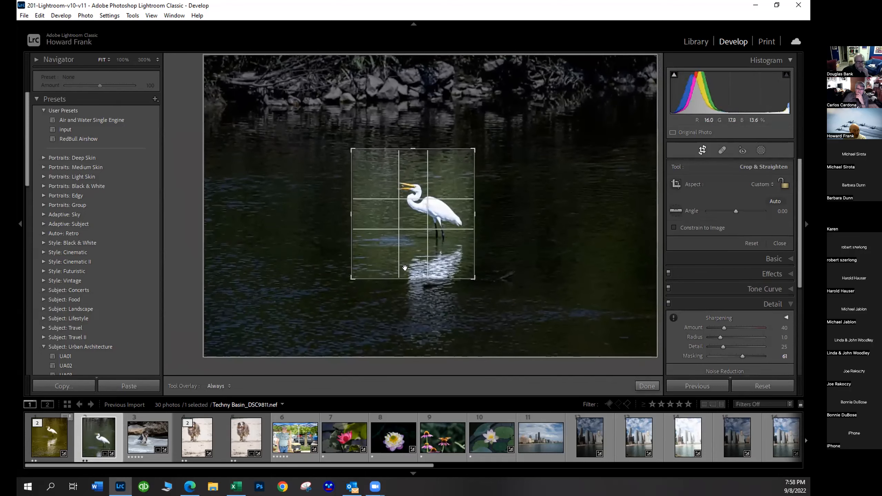
{"action": "left_click_drag", "start_coordinate": [424, 220], "coordinate": [420, 225]}
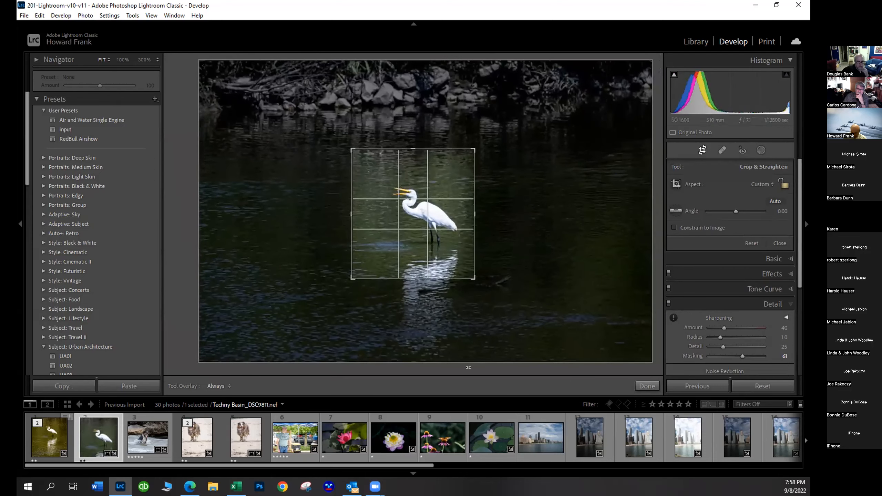
{"action": "key", "text": "Return"}
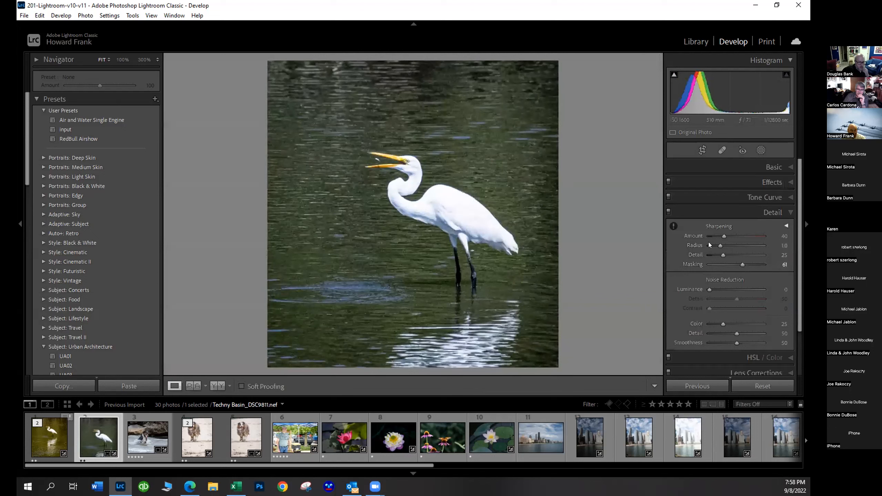
Set the egret photo's sharpening Amount to 20 and Masking to 6 while checking the bird at 100%
{"action": "mouse_move", "coordinate": [670, 228]}
{"action": "left_click", "coordinate": [672, 227]}
{"action": "left_click_drag", "start_coordinate": [468, 299], "coordinate": [478, 217]}
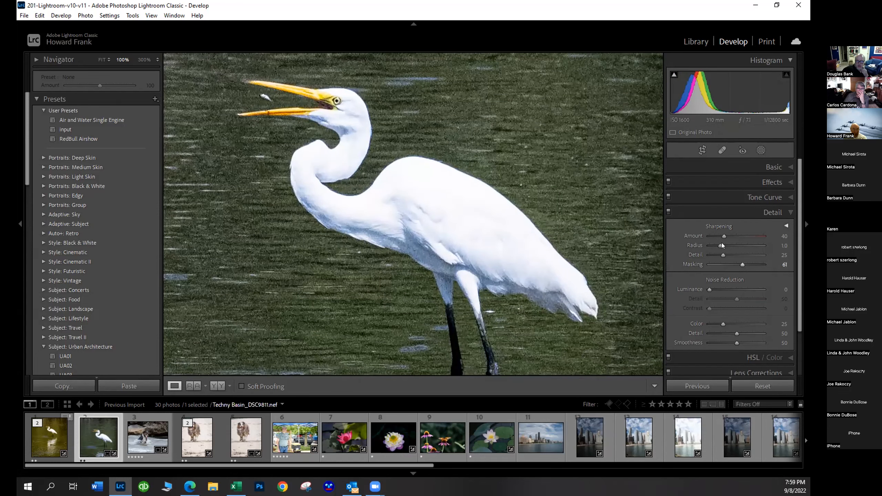
{"action": "left_click_drag", "start_coordinate": [722, 236], "coordinate": [700, 236]}
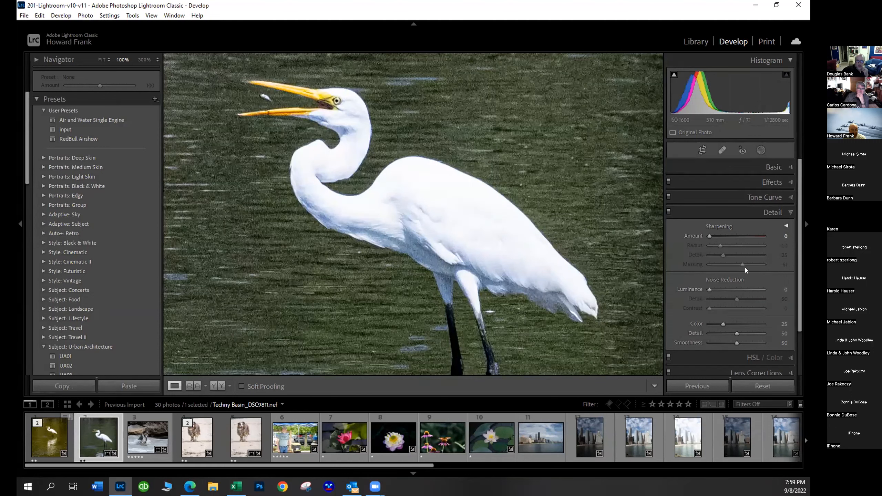
{"action": "left_click_drag", "start_coordinate": [708, 236], "coordinate": [716, 235]}
{"action": "key", "text": "z"}
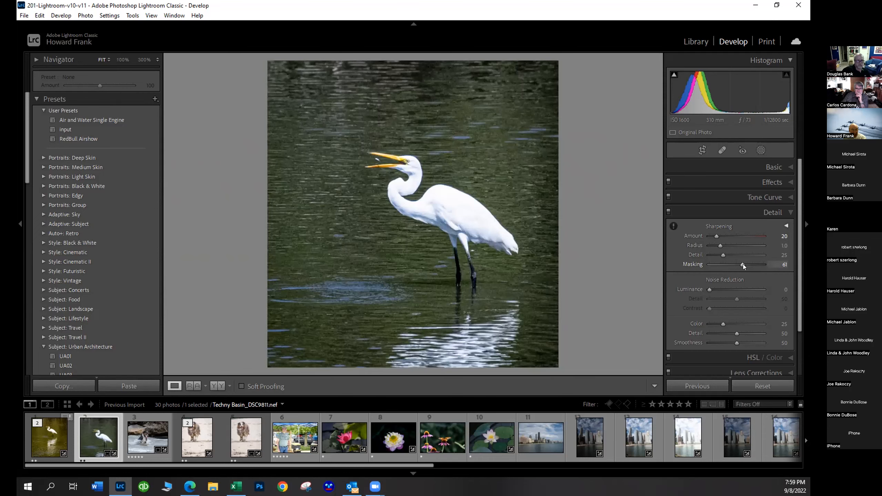
{"action": "key", "text": "z"}
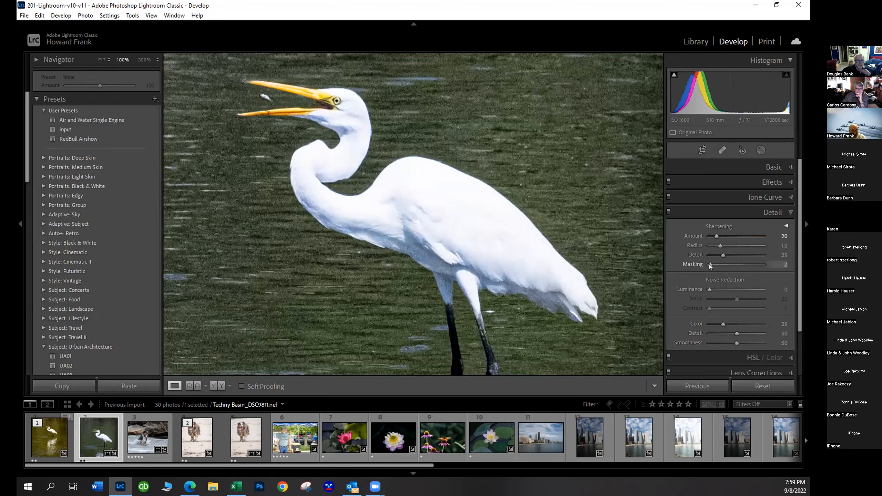
{"action": "key", "text": "z"}
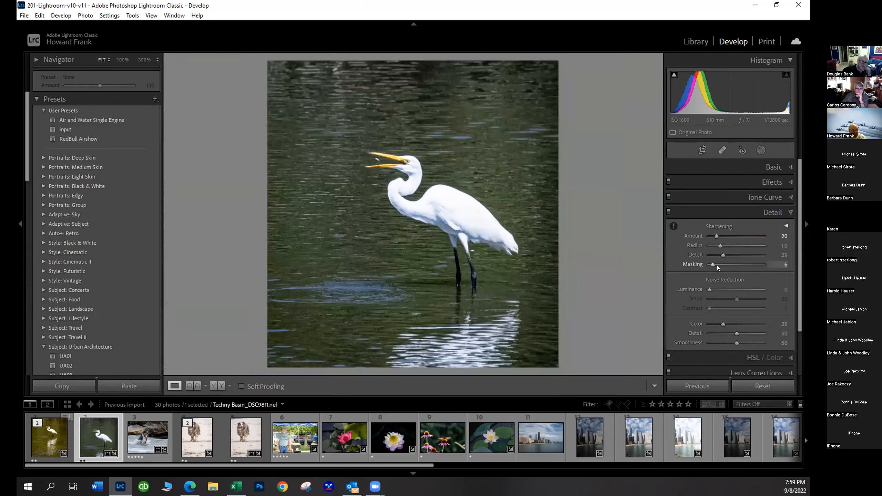
Compare the sharpened egret's feathers and surrounding water at 100% and in the fitted view
{"action": "key", "text": "z"}
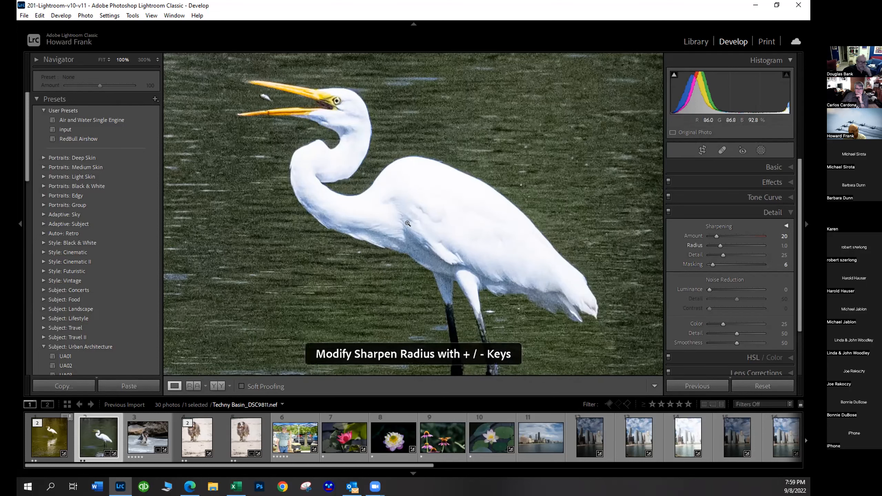
{"action": "key", "text": "z"}
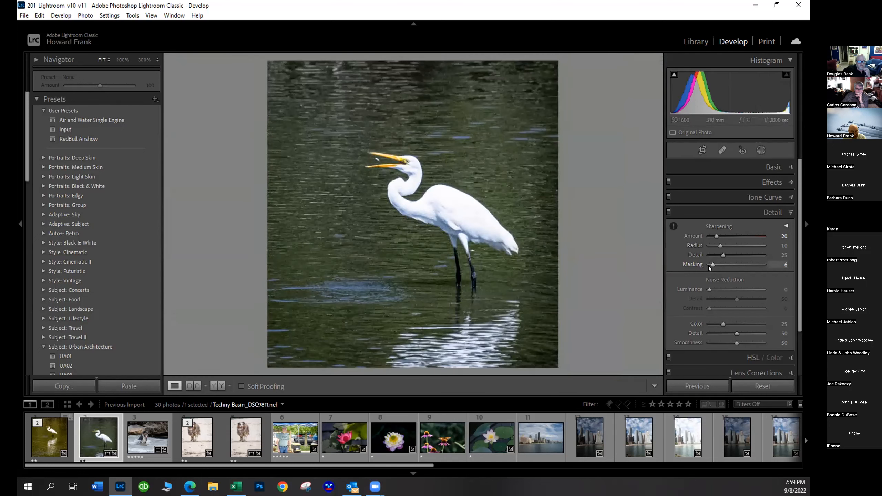
{"action": "key", "text": "z"}
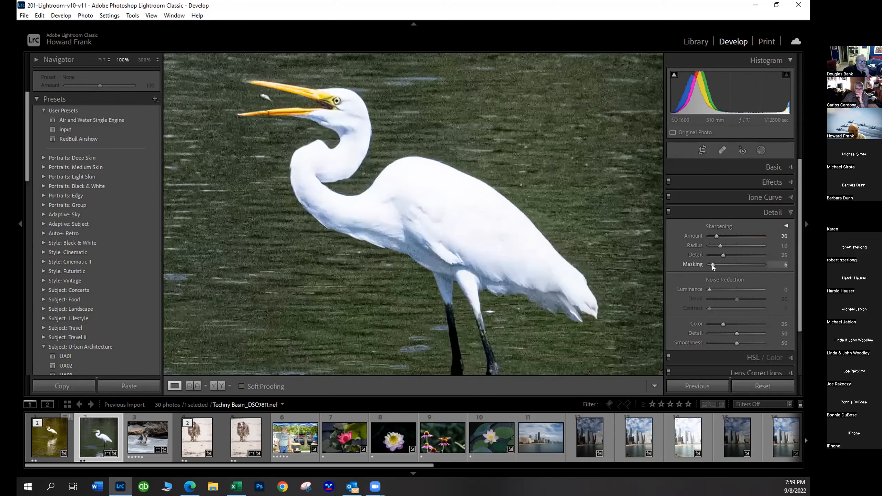
{"action": "key", "text": "z"}
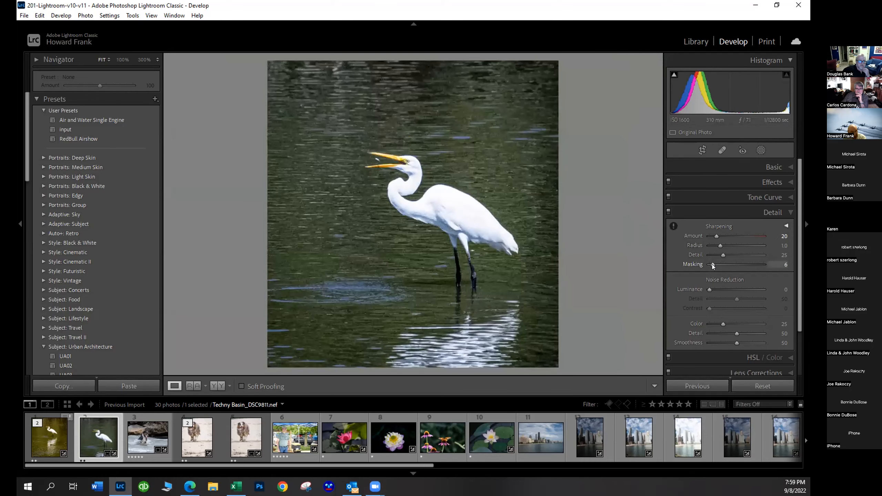
{"action": "left_click", "coordinate": [517, 216]}
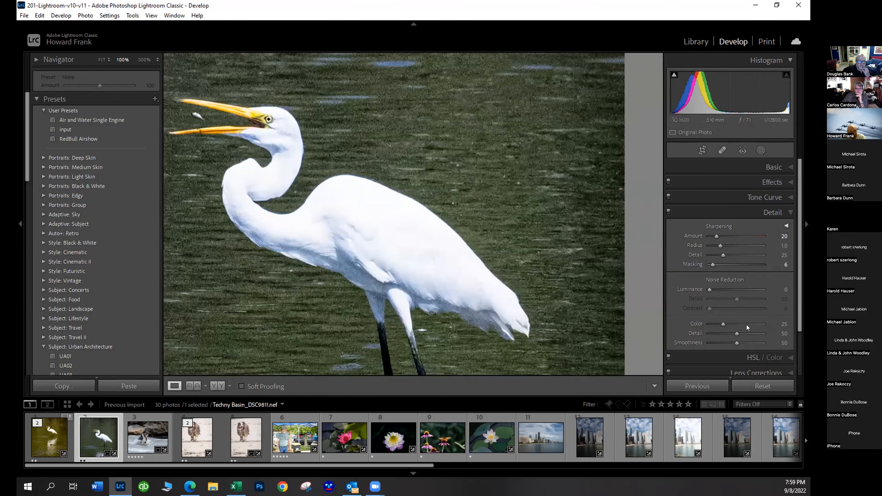
{"action": "key", "text": "z"}
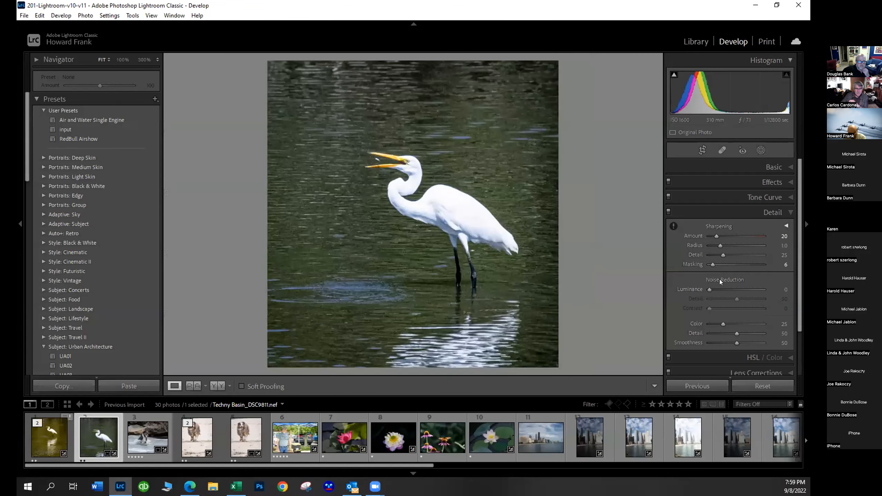
{"action": "key", "text": "z"}
{"action": "key", "text": "z"}
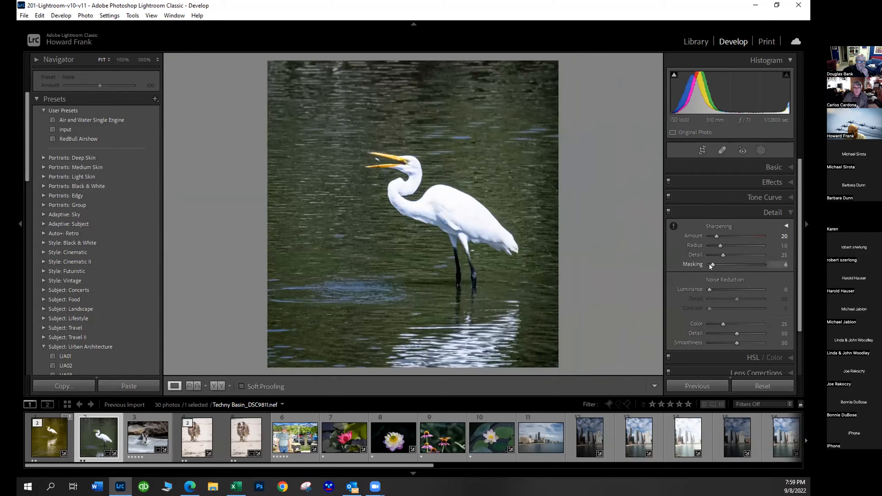
{"action": "key", "text": "z"}
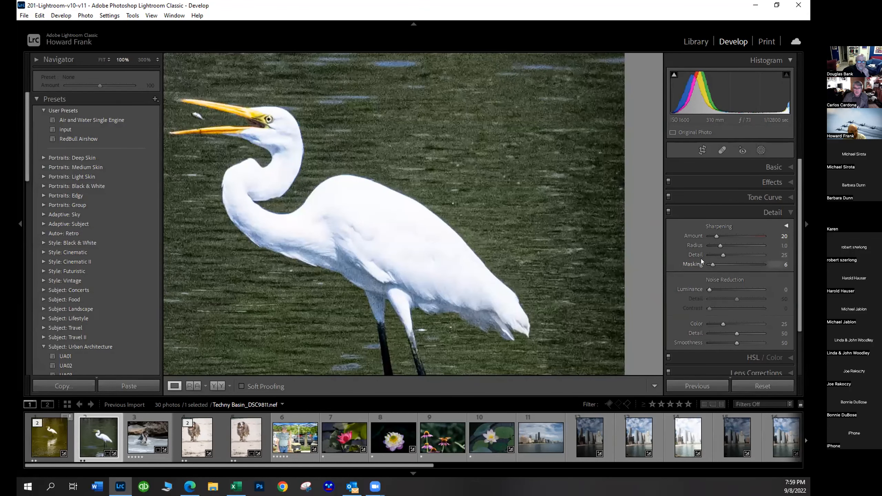
Set the egret photo's sharpening Masking to 17 and compare the result at 100% and in the fitted view
{"action": "left_click_drag", "start_coordinate": [714, 264], "coordinate": [717, 266]}
{"action": "key", "text": "z"}
{"action": "key", "text": "z"}
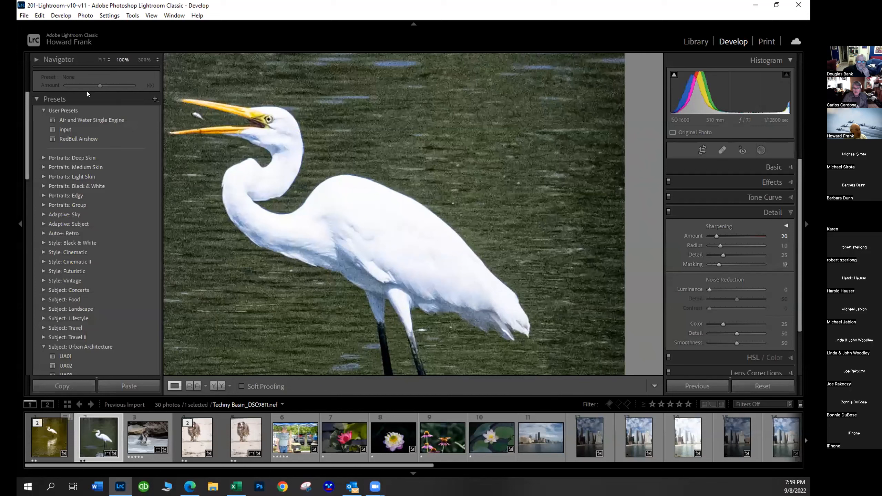
{"action": "left_click", "coordinate": [96, 61]}
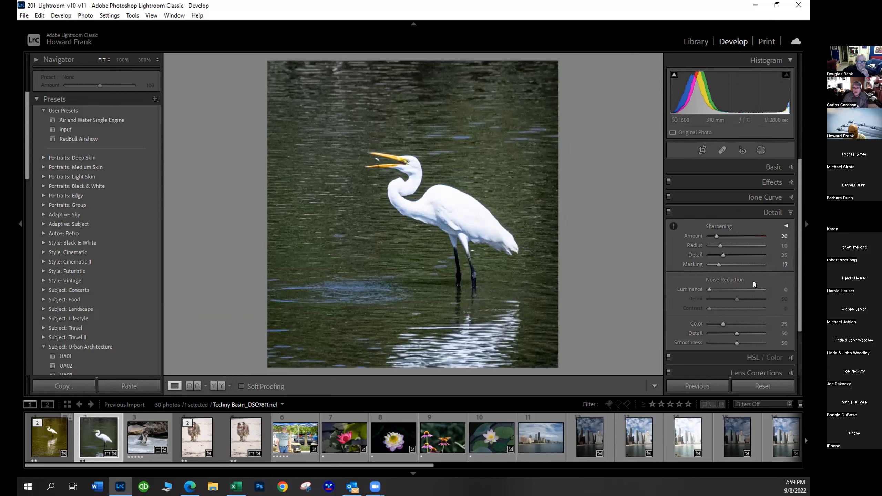
{"action": "key", "text": "z"}
{"action": "key", "text": "z"}
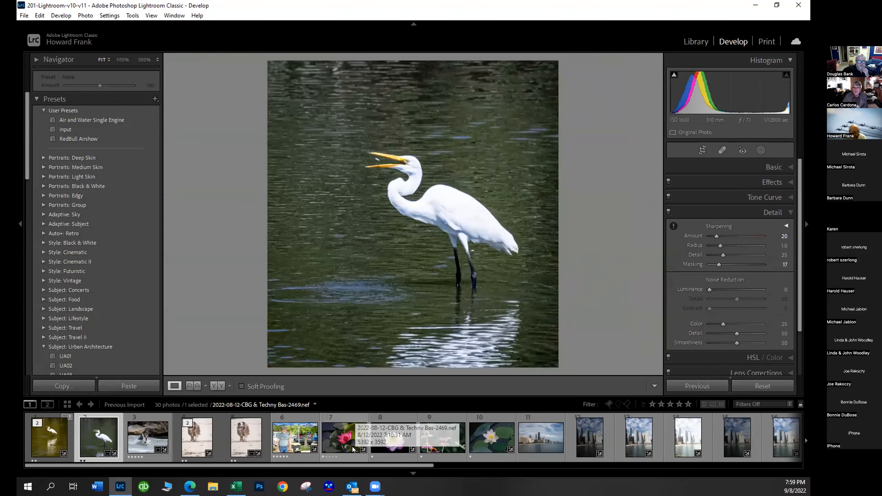
Set the pink lotus photo's sharpening Amount to 83, Detail to 50 and Masking to 40, previewing the mask
{"action": "left_click", "coordinate": [352, 447]}
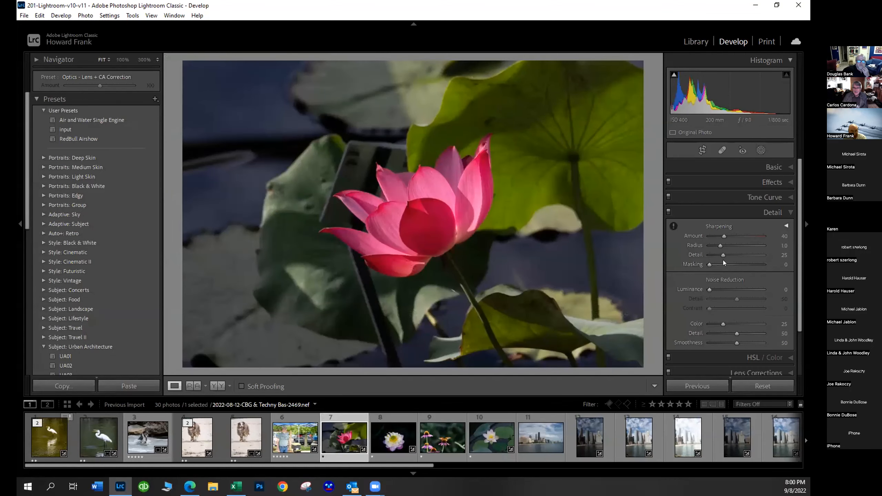
{"action": "key", "text": "z"}
{"action": "key", "text": "z"}
{"action": "mouse_move", "coordinate": [708, 263]}
{"action": "left_mouse_down"}
{"action": "mouse_move", "coordinate": [735, 269]}
{"action": "mouse_move", "coordinate": [708, 268]}
{"action": "left_mouse_up"}
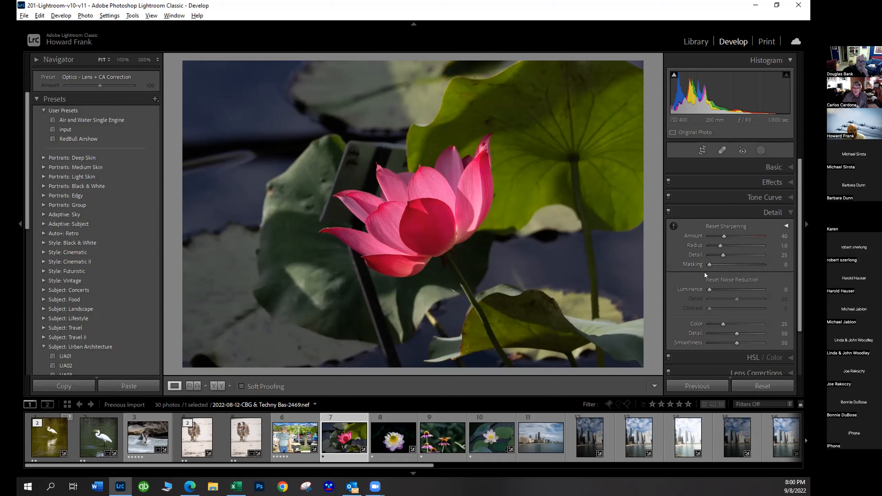
{"action": "left_click", "coordinate": [709, 265], "text": "alt"}
{"action": "left_click_drag", "start_coordinate": [708, 265], "coordinate": [729, 273]}
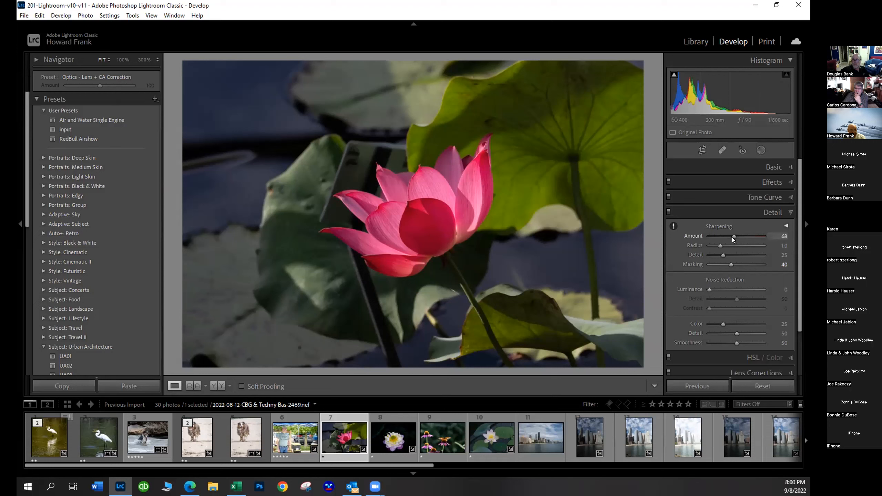
{"action": "left_click_drag", "start_coordinate": [732, 237], "coordinate": [735, 255]}
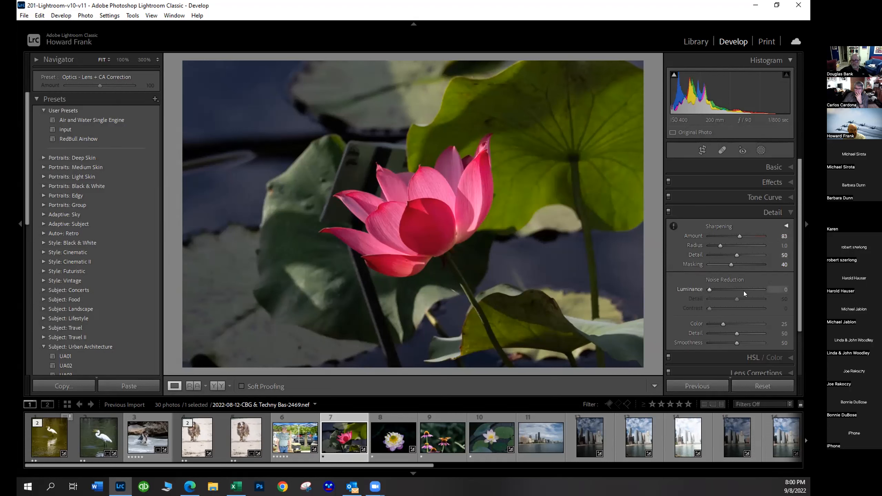
Examine the sharpened lotus petals at 100%, return to the fitted view and collapse the Detail settings
{"action": "left_click", "coordinate": [427, 240]}
{"action": "left_click_drag", "start_coordinate": [430, 261], "coordinate": [465, 331]}
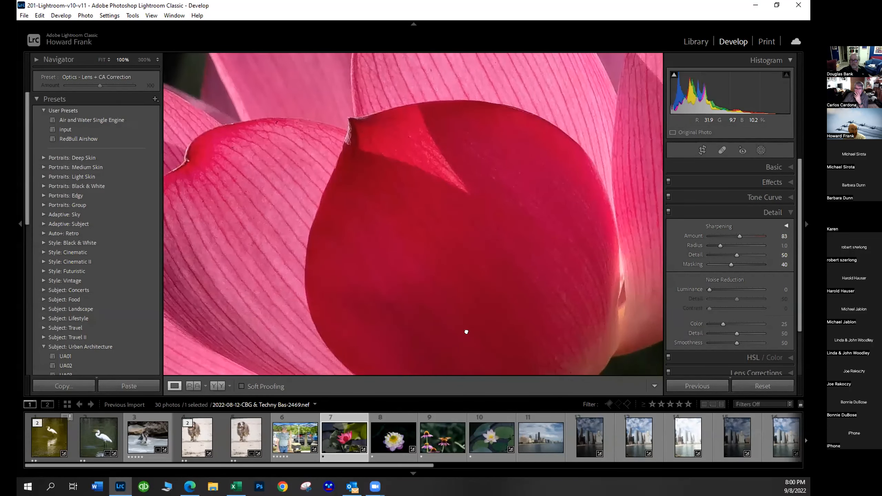
{"action": "left_click", "coordinate": [466, 332]}
{"action": "left_click", "coordinate": [447, 248]}
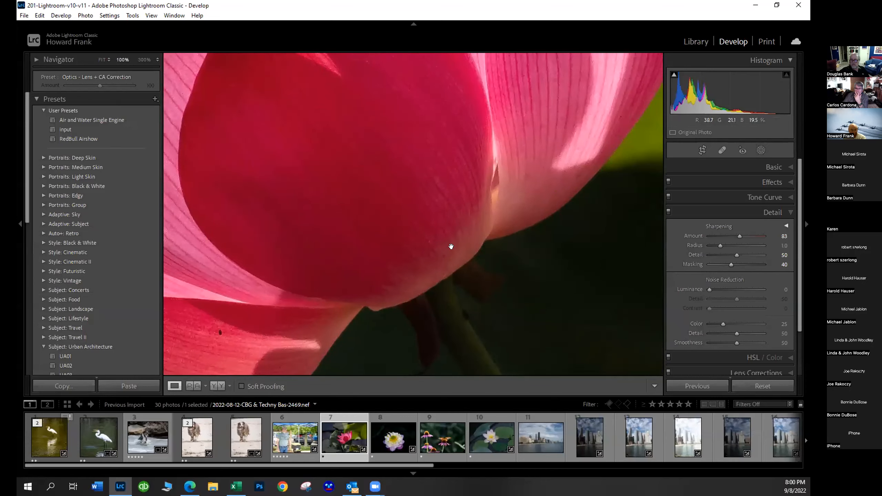
{"action": "left_click", "coordinate": [450, 246]}
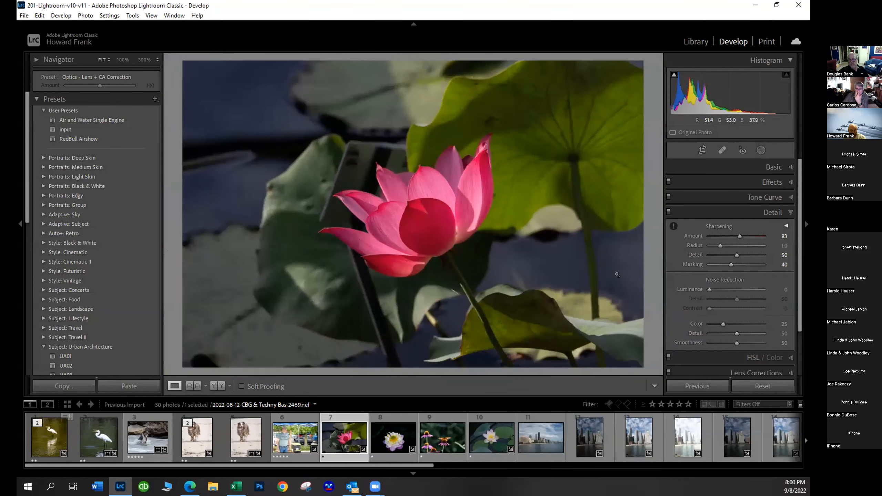
{"action": "left_click", "coordinate": [782, 213]}
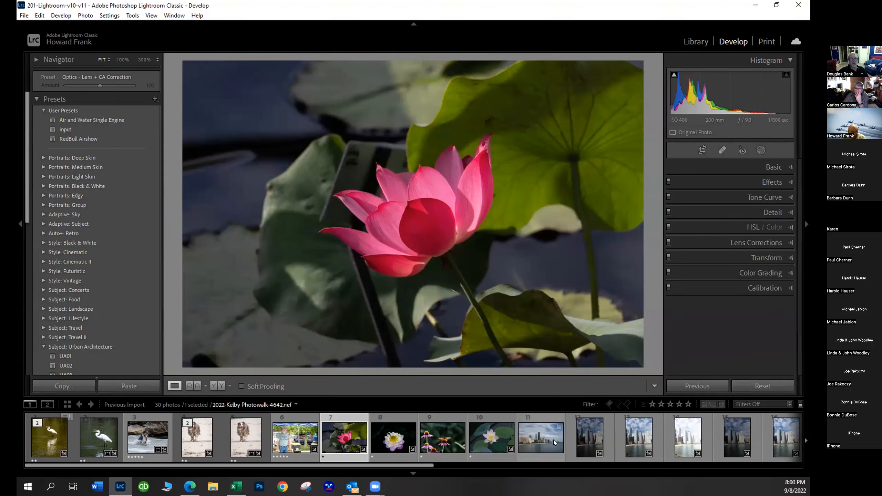
Straighten the Chicago skyline photo 2022-Kelby Photowalk-4642.nef by rotating its crop to an angle of 1.10
{"action": "left_click", "coordinate": [534, 447]}
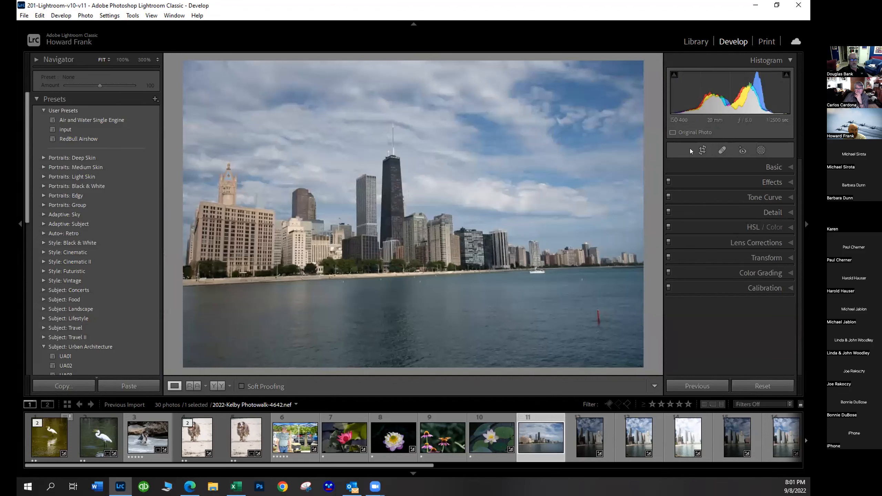
{"action": "left_click", "coordinate": [701, 150]}
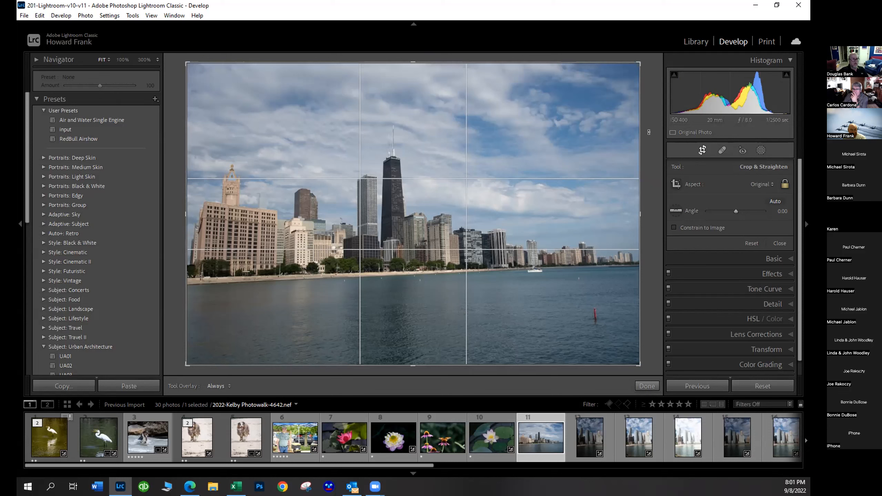
{"action": "left_click_drag", "start_coordinate": [648, 131], "coordinate": [649, 133]}
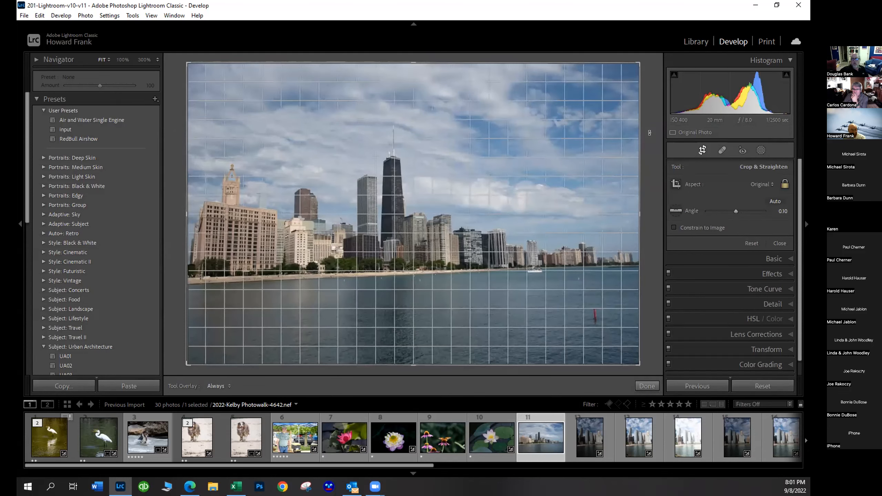
{"action": "left_click_drag", "start_coordinate": [649, 132], "coordinate": [649, 135]}
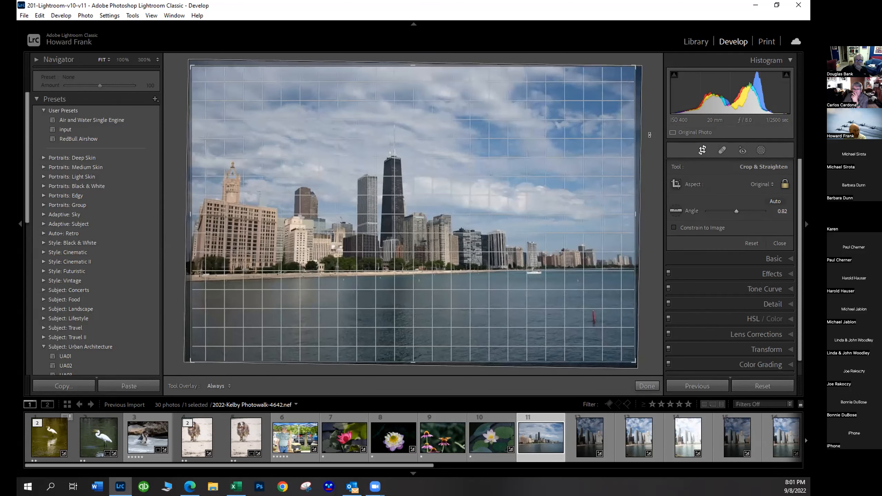
{"action": "left_click_drag", "start_coordinate": [649, 134], "coordinate": [649, 136]}
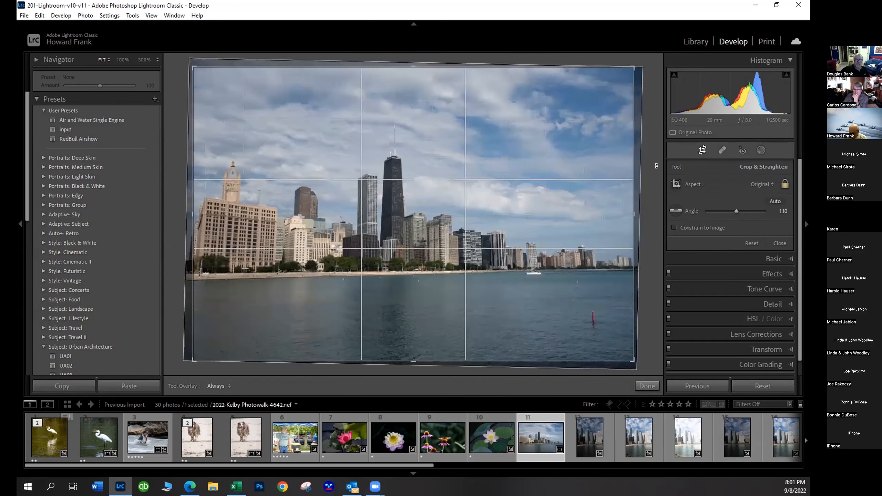
{"action": "key", "text": "Return"}
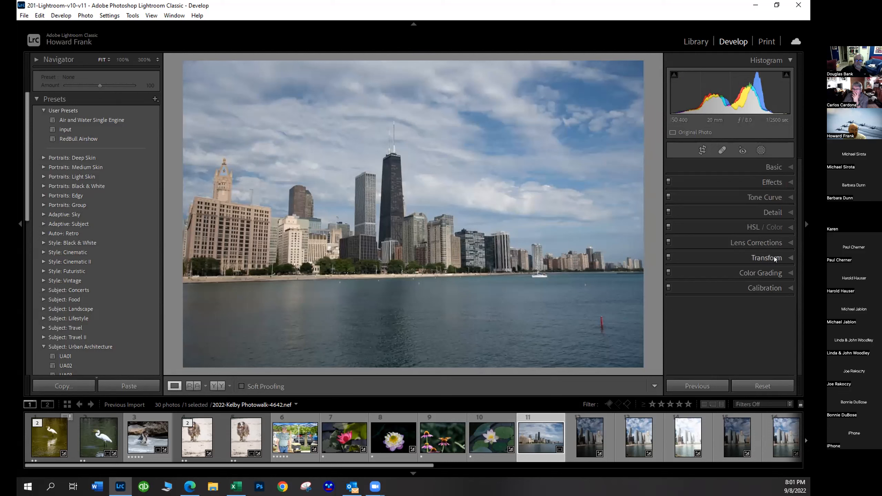
Review the lens Profile correction options and the Transform settings, resetting the Vertical perspective value to 0
{"action": "left_click", "coordinate": [765, 243]}
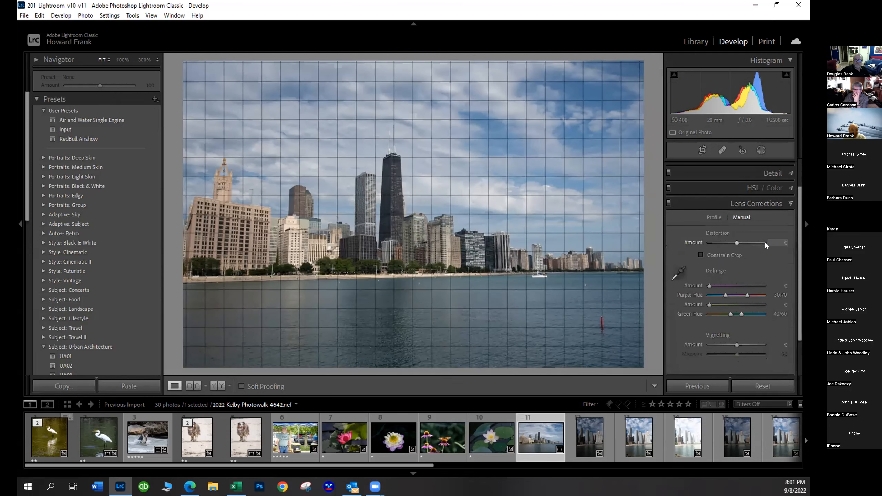
{"action": "left_click", "coordinate": [706, 217]}
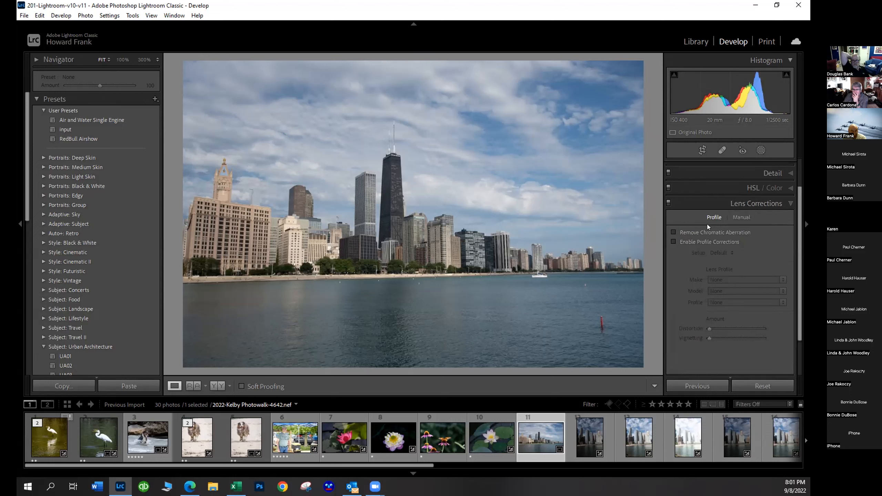
{"action": "left_click_drag", "start_coordinate": [799, 226], "coordinate": [796, 282]}
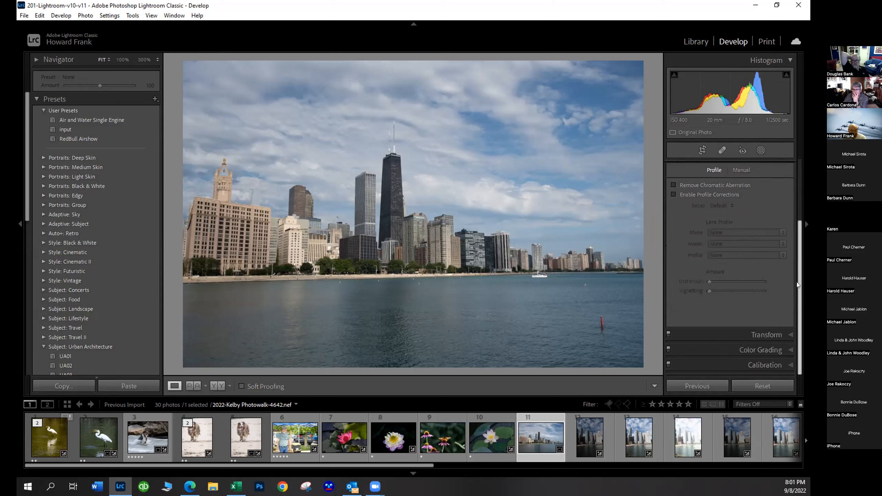
{"action": "left_click", "coordinate": [751, 335]}
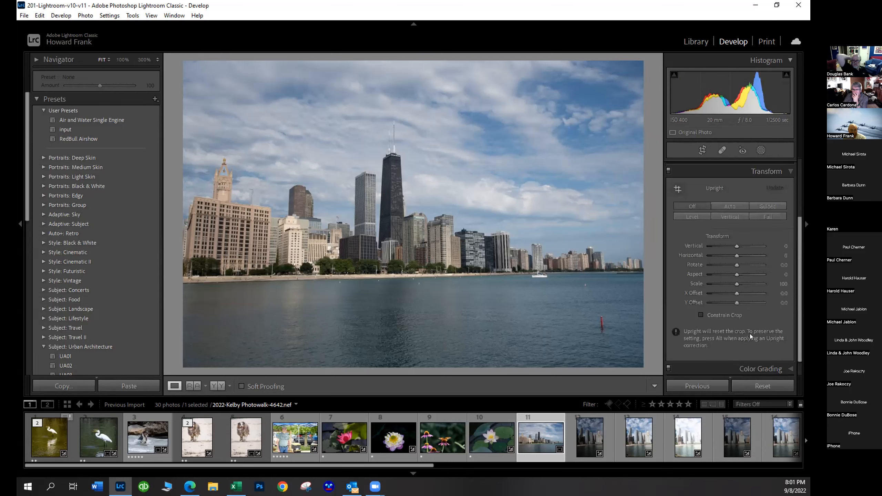
{"action": "left_click_drag", "start_coordinate": [734, 245], "coordinate": [734, 245]}
{"action": "double_click", "coordinate": [736, 245]}
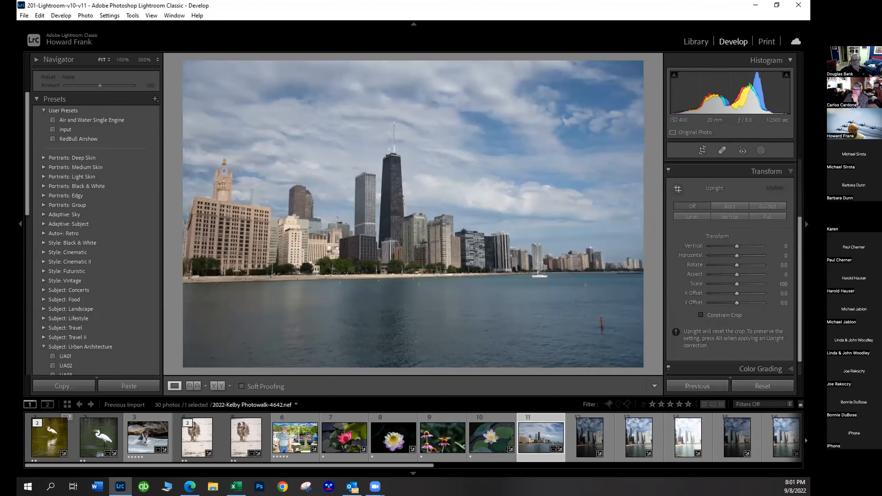
Try the Auto, Guided, Level and Vertical Upright modes on the skyline photo and turn Upright off
{"action": "left_click", "coordinate": [721, 206]}
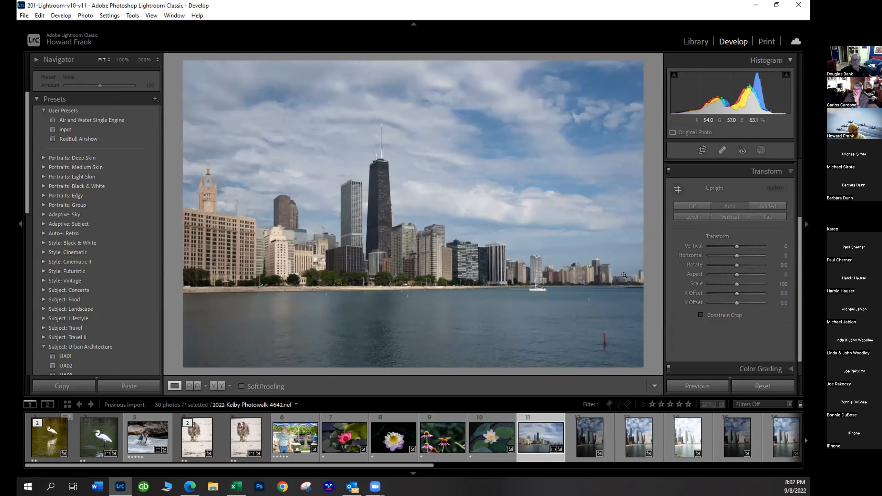
{"action": "left_click", "coordinate": [697, 207]}
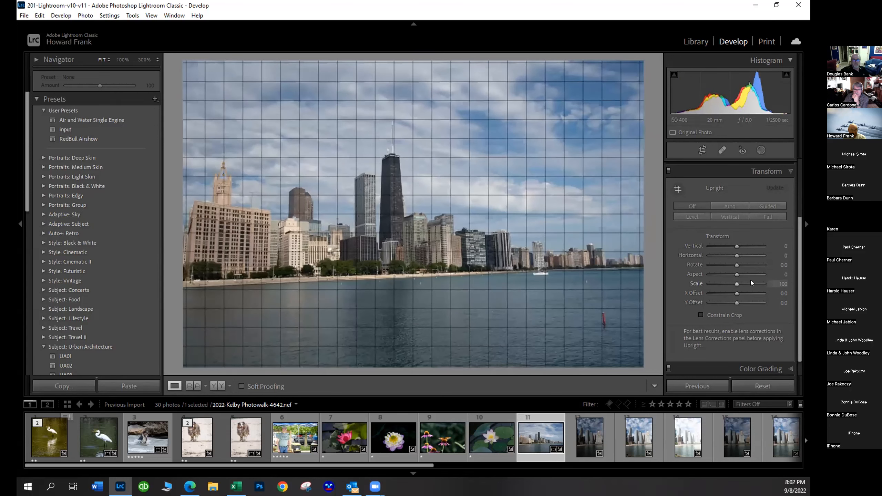
{"action": "left_click", "coordinate": [764, 206]}
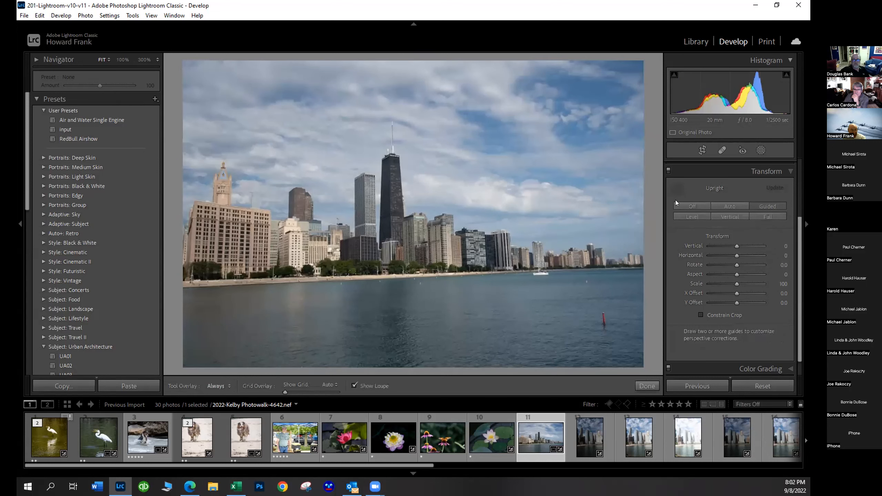
{"action": "left_click", "coordinate": [683, 216]}
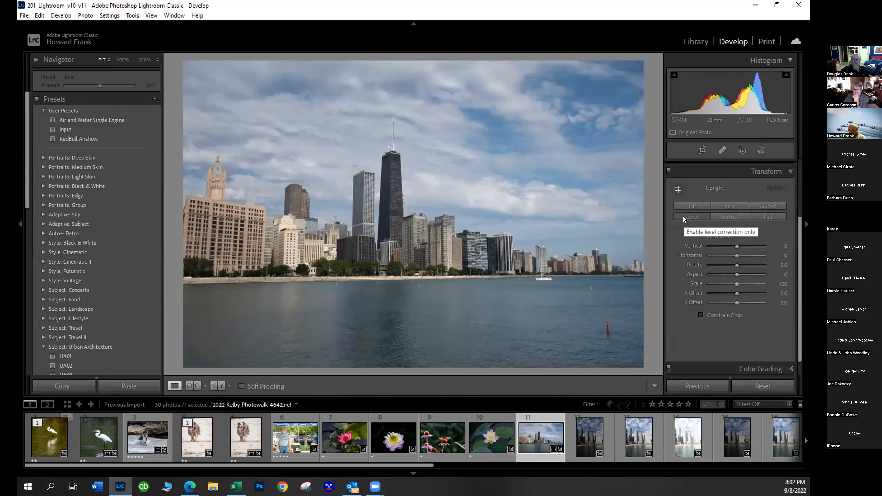
{"action": "left_click", "coordinate": [730, 219]}
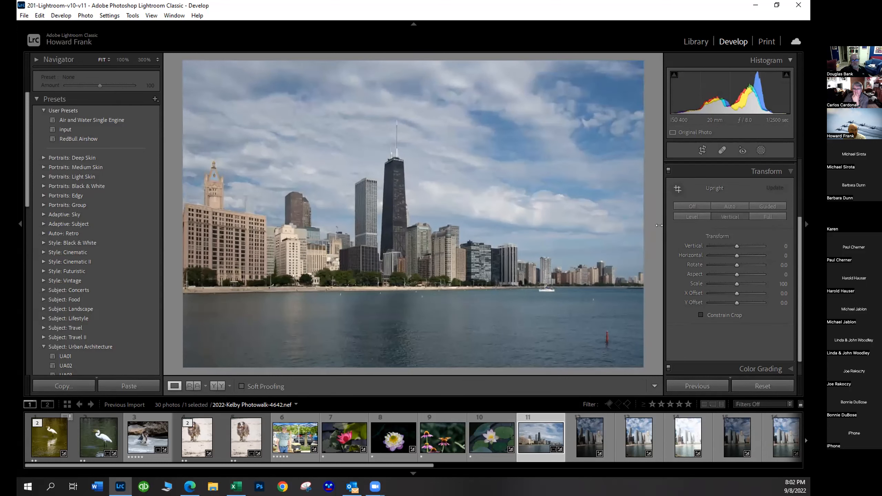
{"action": "left_click", "coordinate": [685, 205]}
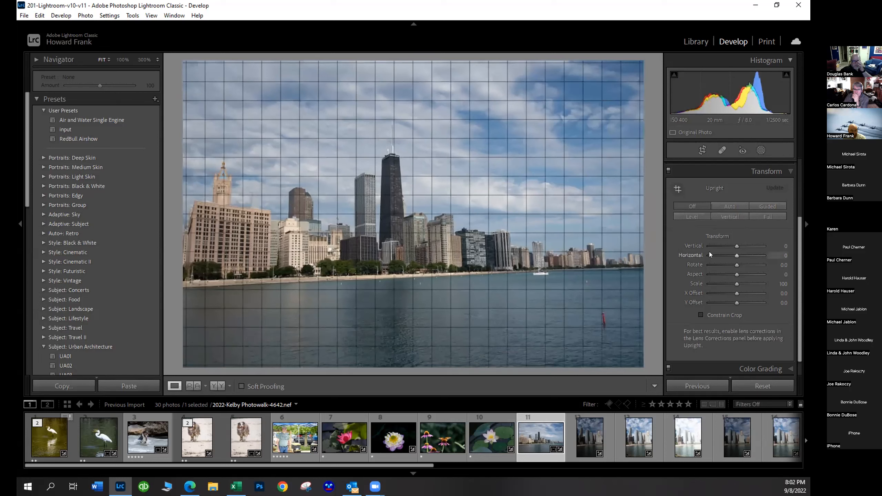
Try the Full Upright correction with Constrain Crop on the skyline photo and turn Upright off again
{"action": "left_click", "coordinate": [764, 215]}
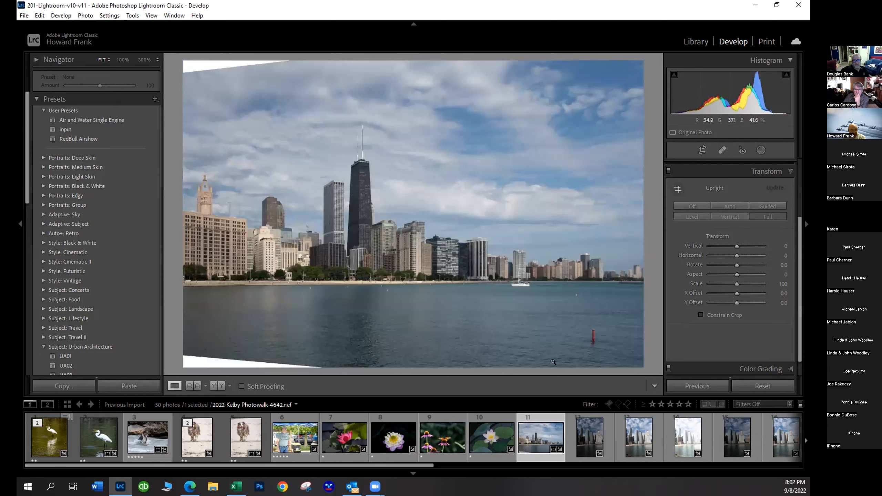
{"action": "left_click", "coordinate": [700, 315]}
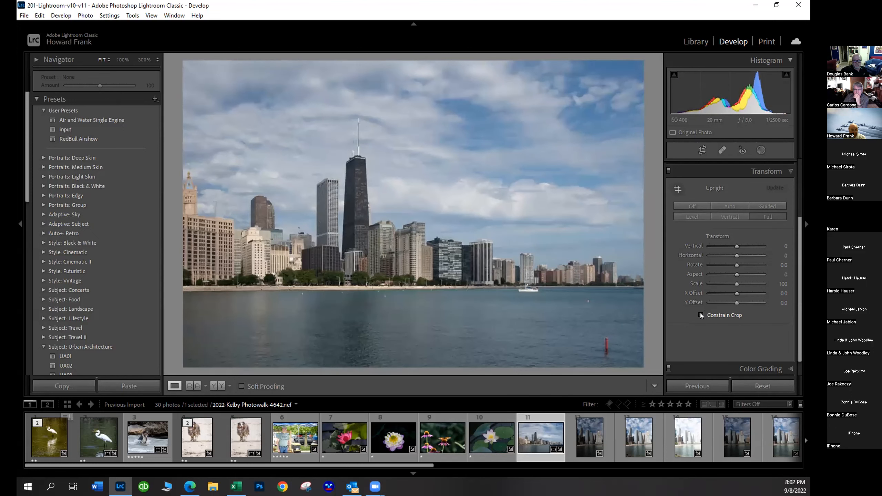
{"action": "left_click", "coordinate": [693, 205]}
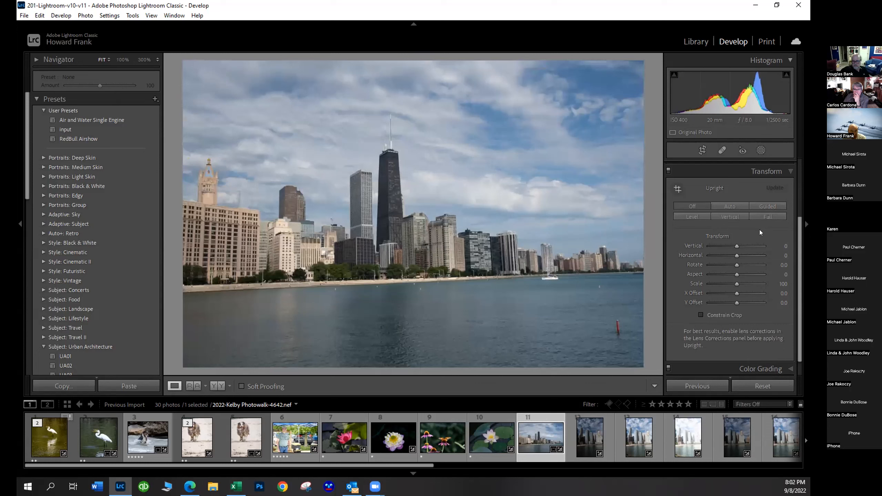
Correct the skyline's perspective with Guided Upright, drawing vertical guides along one building edge near each end of the skyline
{"action": "left_click", "coordinate": [764, 206]}
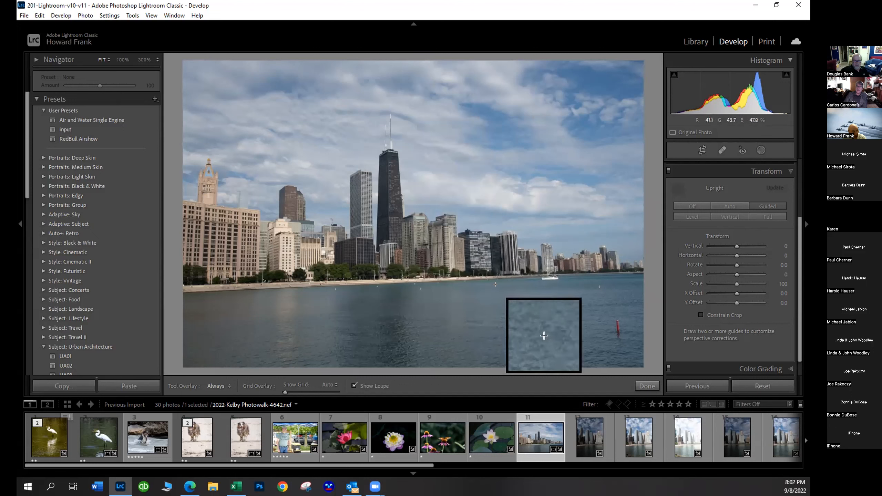
{"action": "left_click_drag", "start_coordinate": [518, 232], "coordinate": [520, 263]}
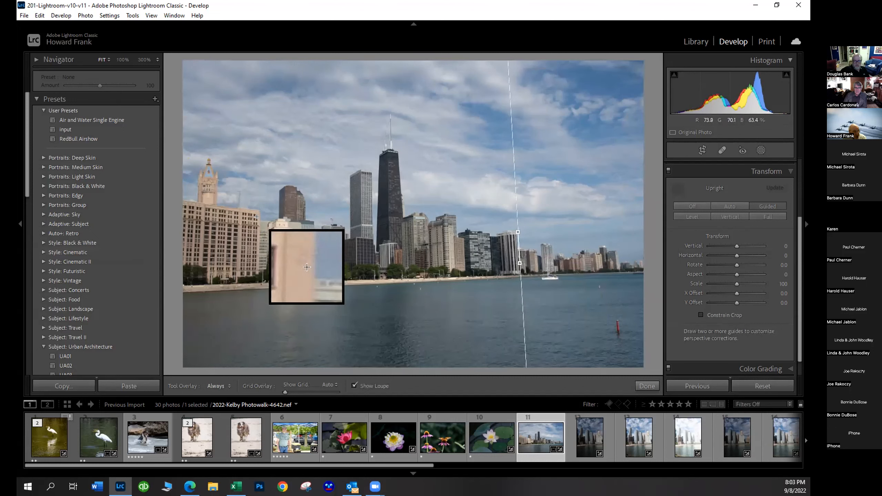
{"action": "left_click_drag", "start_coordinate": [258, 210], "coordinate": [258, 232]}
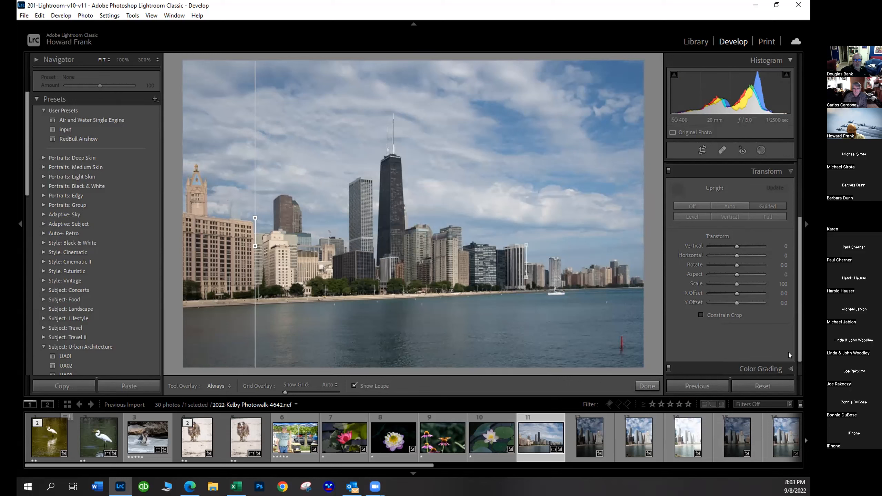
{"action": "left_click_drag", "start_coordinate": [799, 308], "coordinate": [799, 185]}
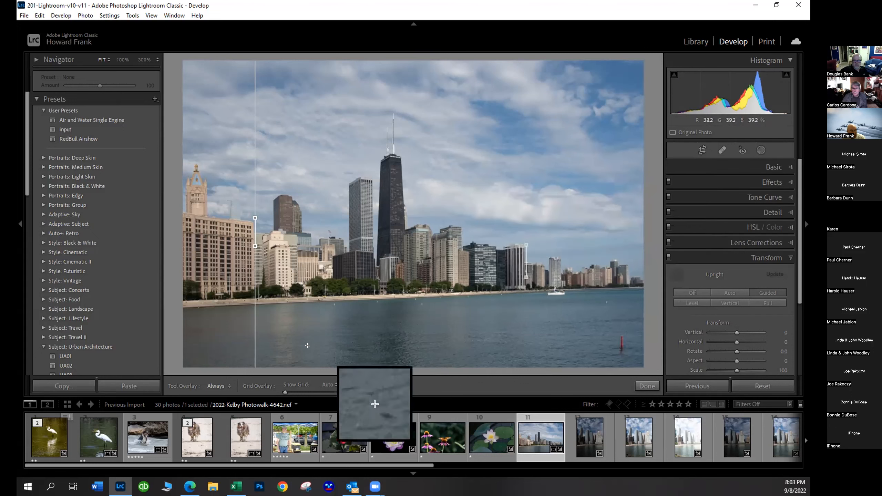
Add a horizontal Upright guide along the shoreline of the skyline photo
{"action": "left_click_drag", "start_coordinate": [203, 299], "coordinate": [466, 295]}
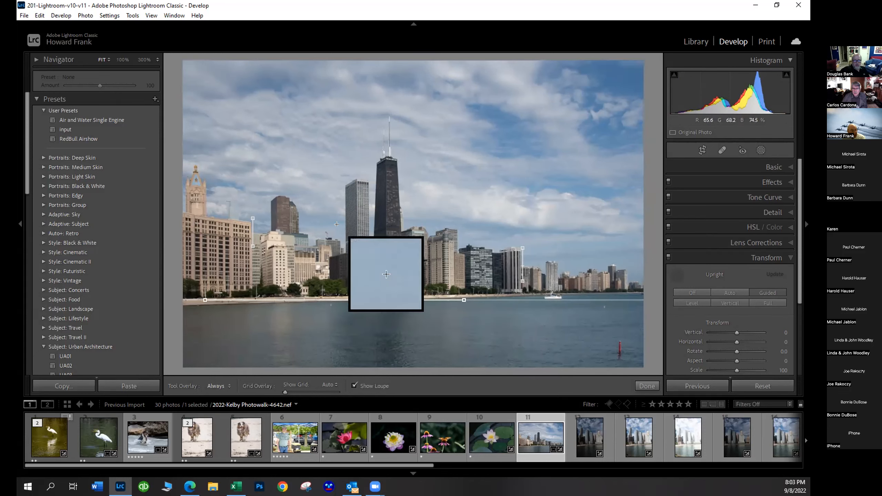
Try two extra vertical Upright guides near the skyline's right end and undo the last added guide
{"action": "left_click_drag", "start_coordinate": [631, 248], "coordinate": [630, 331]}
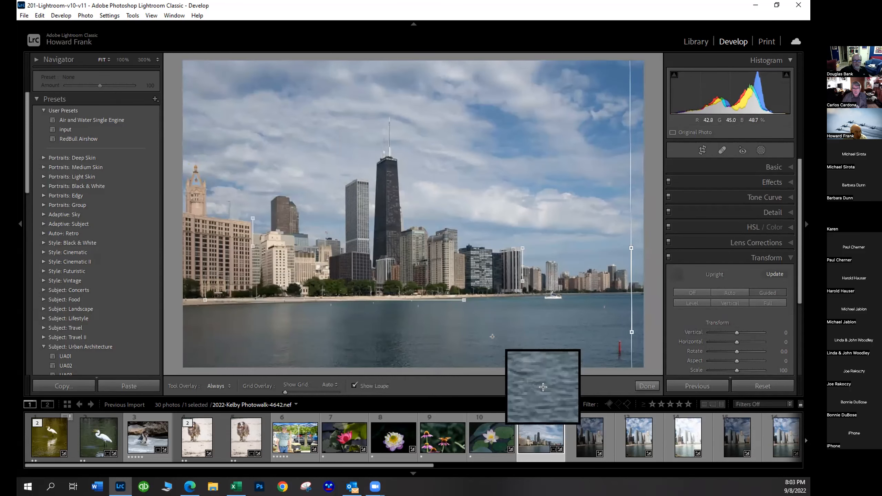
{"action": "left_click_drag", "start_coordinate": [559, 260], "coordinate": [564, 310]}
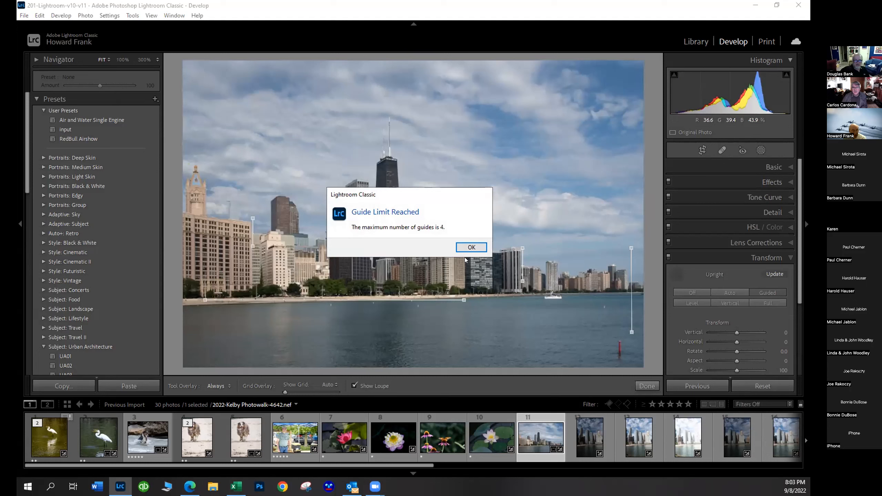
{"action": "left_click", "coordinate": [471, 247]}
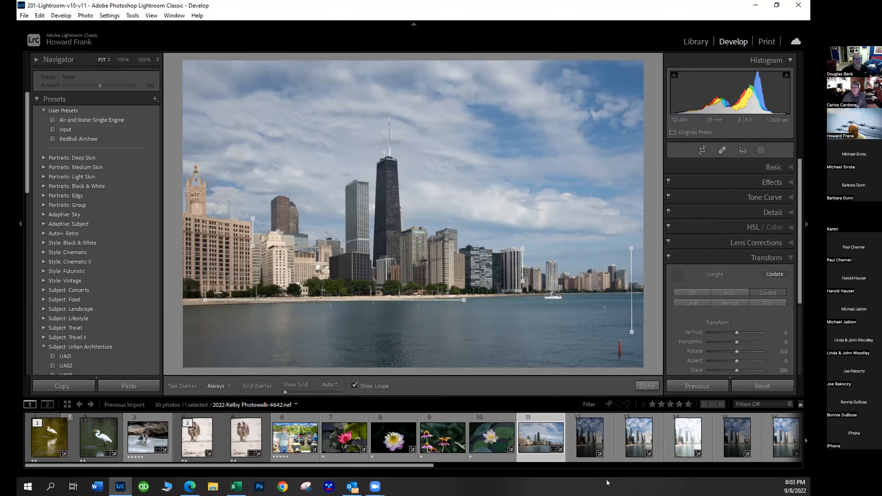
{"action": "left_click", "coordinate": [42, 15]}
{"action": "mouse_move", "coordinate": [51, 19]}
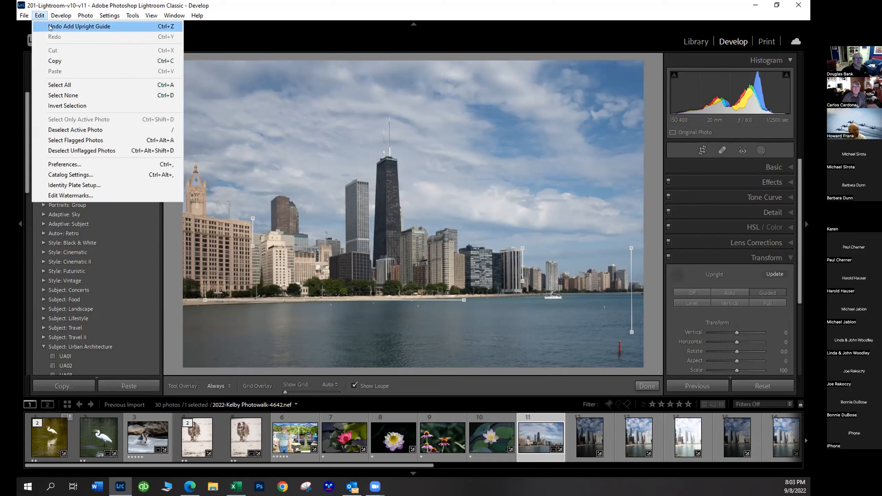
{"action": "left_click", "coordinate": [59, 26]}
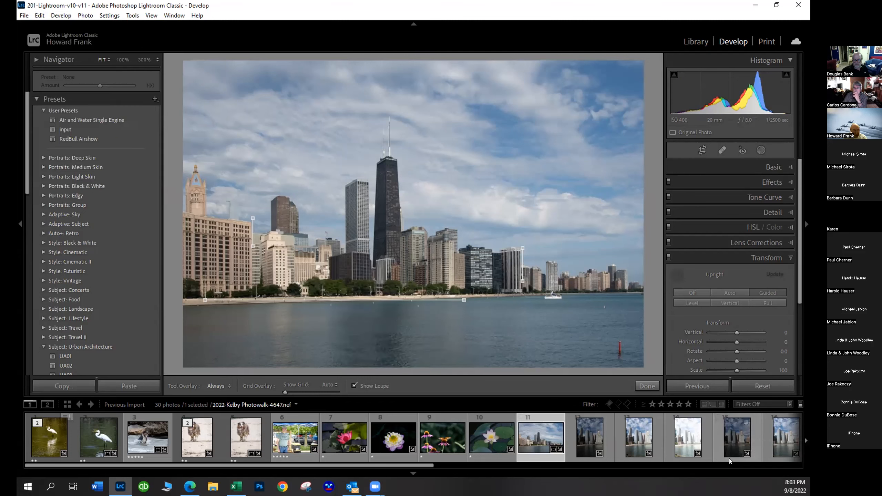
Select the skyline bracket photos numbered 12 to 27 and start an HDR Panorama merge of them
{"action": "left_click", "coordinate": [589, 437]}
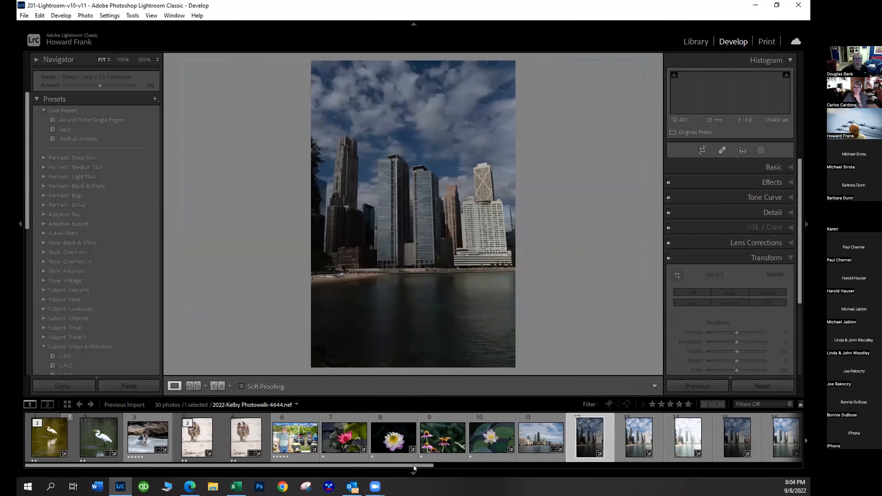
{"action": "left_click_drag", "start_coordinate": [415, 467], "coordinate": [739, 480]}
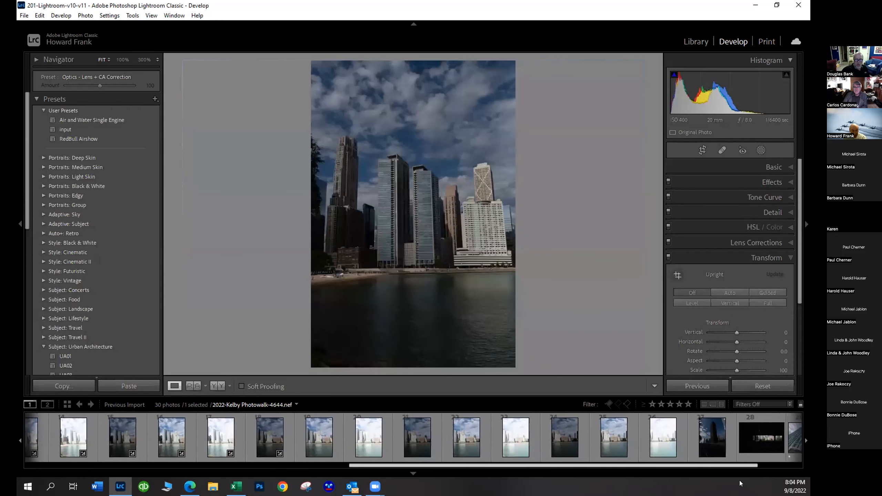
{"action": "left_click", "coordinate": [705, 452], "text": "shift"}
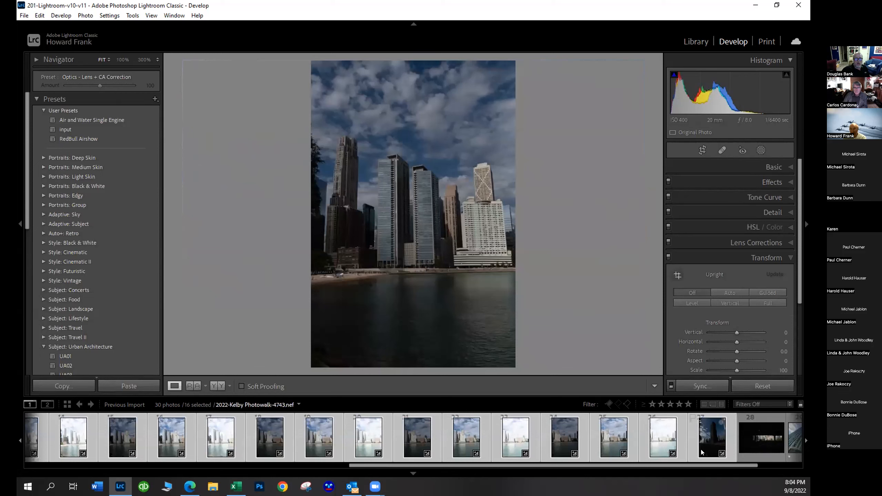
{"action": "right_click", "coordinate": [632, 445]}
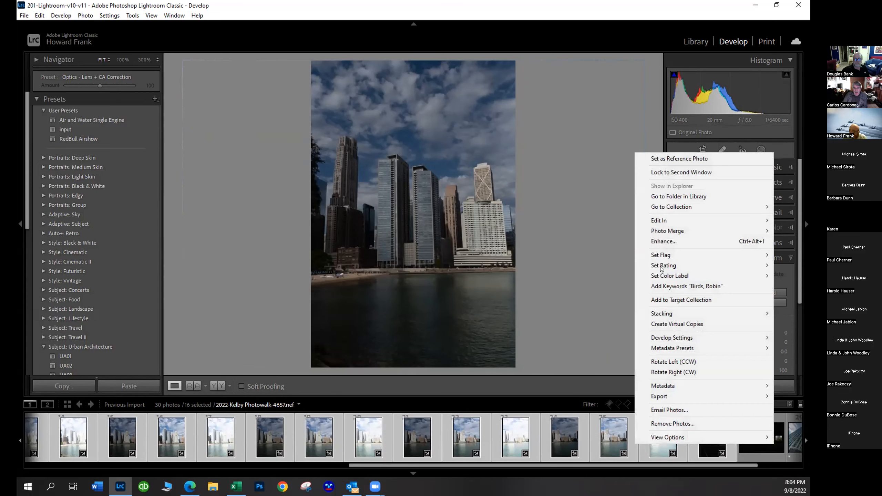
{"action": "mouse_move", "coordinate": [697, 231]}
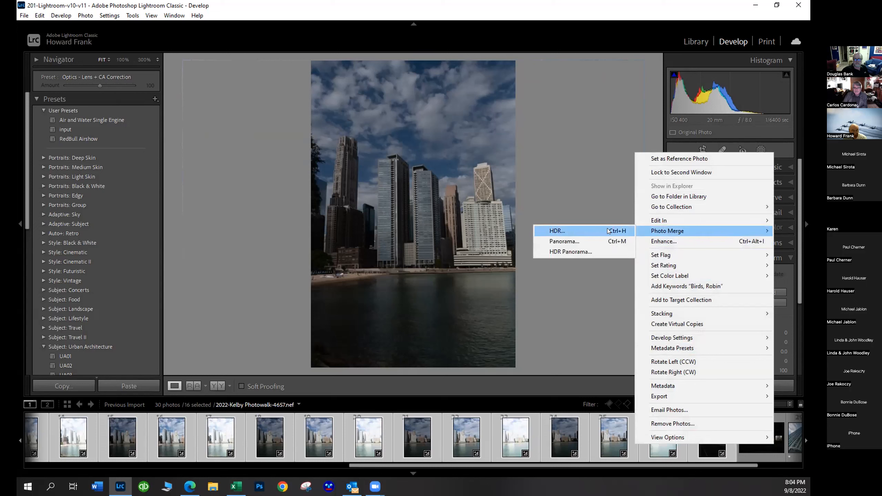
{"action": "left_click", "coordinate": [597, 251]}
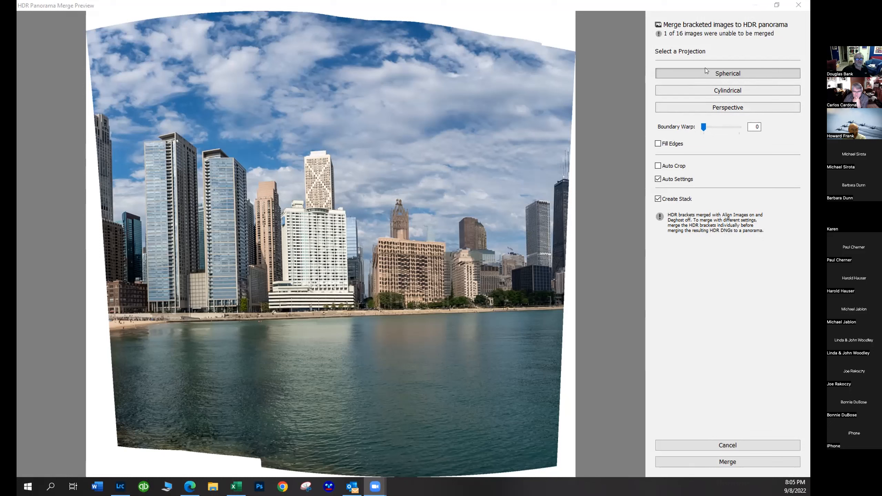
Compare the Cylindrical, Perspective and Spherical projections in the panorama merge preview, ending on Spherical
{"action": "left_click", "coordinate": [709, 89]}
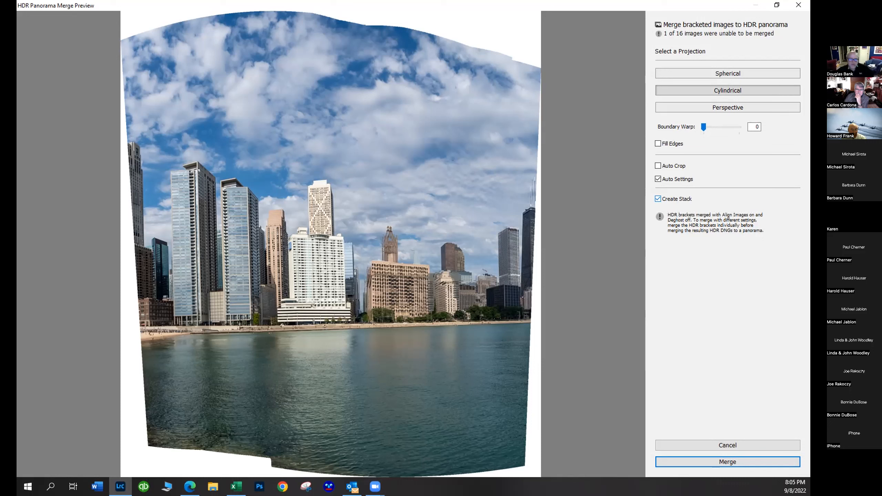
{"action": "left_click", "coordinate": [700, 108]}
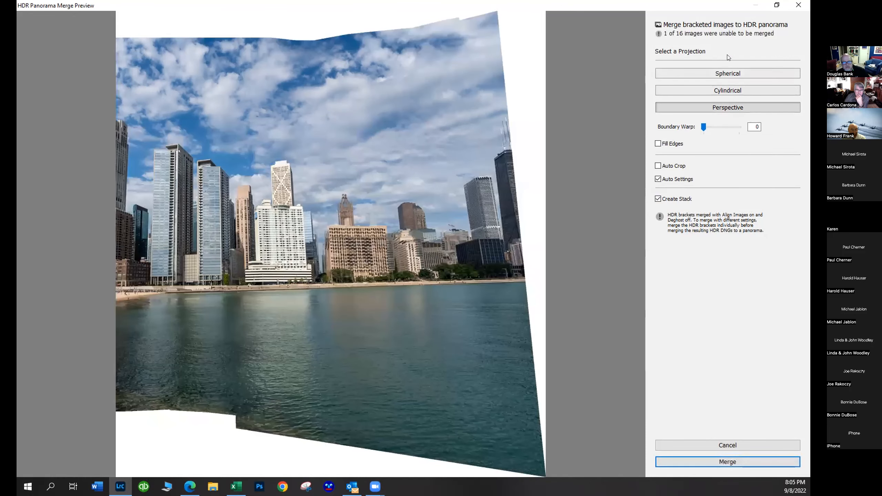
{"action": "left_click", "coordinate": [729, 74]}
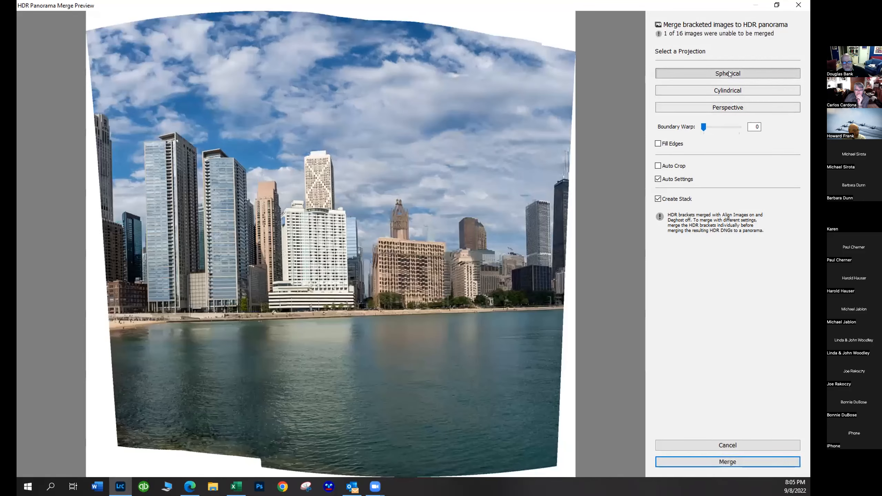
{"action": "left_click", "coordinate": [726, 106]}
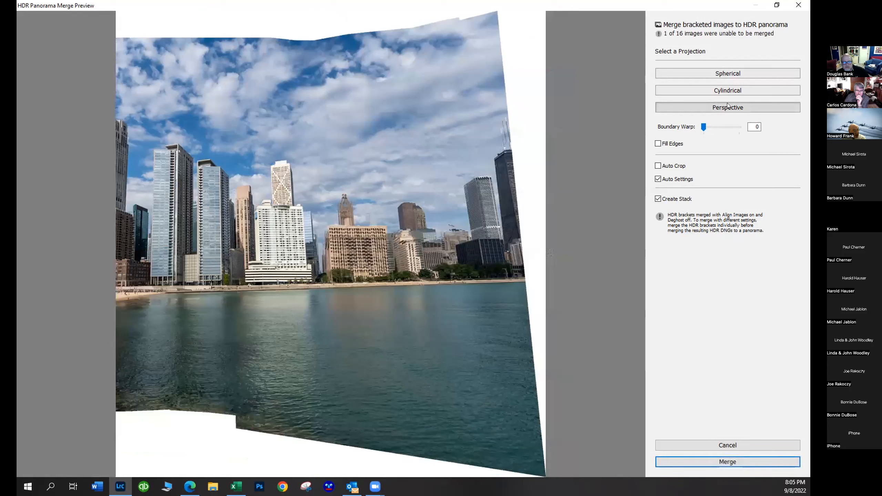
{"action": "left_click", "coordinate": [727, 73]}
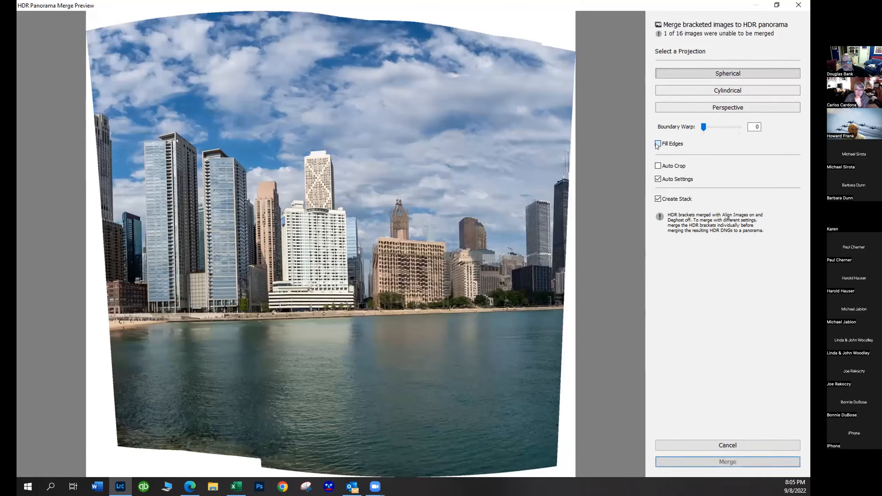
Preview the Spherical panorama with Fill Edges enabled and cancel the merge
{"action": "left_click", "coordinate": [657, 144]}
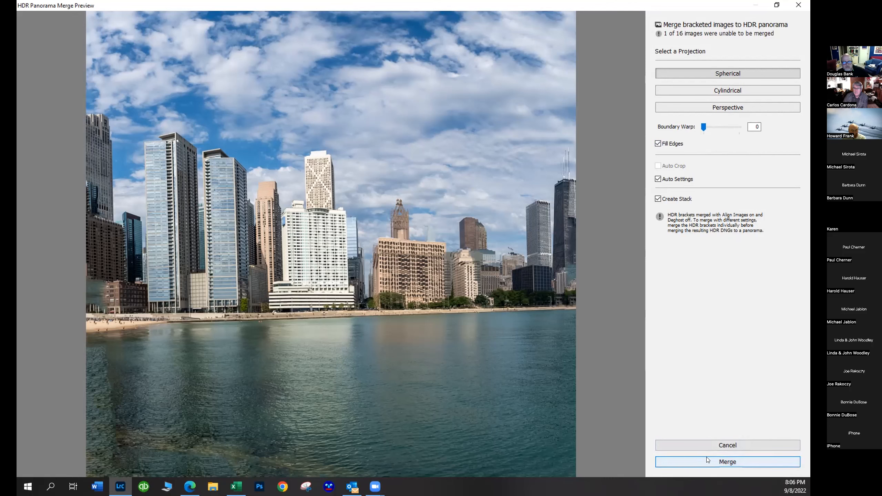
{"action": "left_click", "coordinate": [712, 448]}
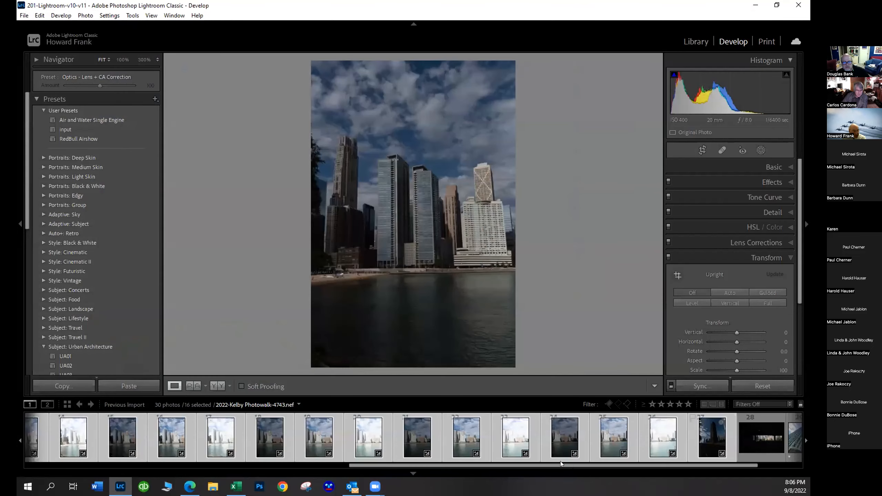
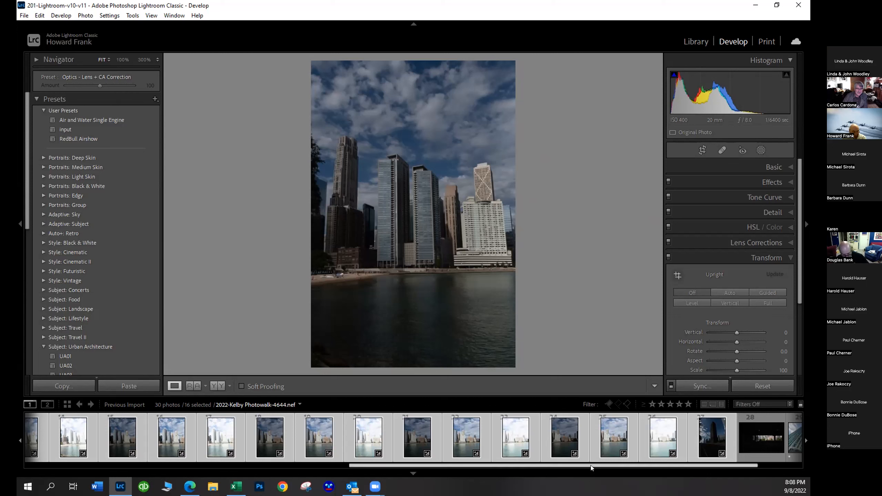
On Reaching toward the sky.jpg, set the Transform Vertical value to -51 and Scale to 78
{"action": "left_click_drag", "start_coordinate": [608, 466], "coordinate": [652, 468]}
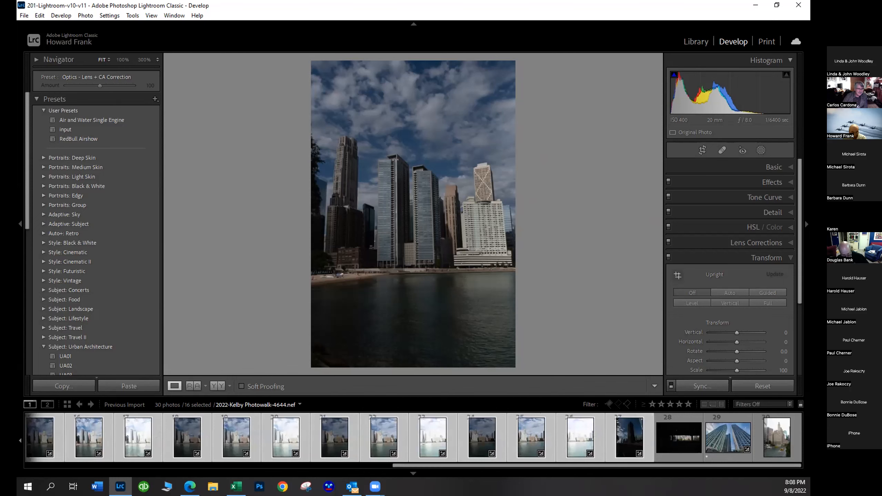
{"action": "left_click", "coordinate": [727, 434]}
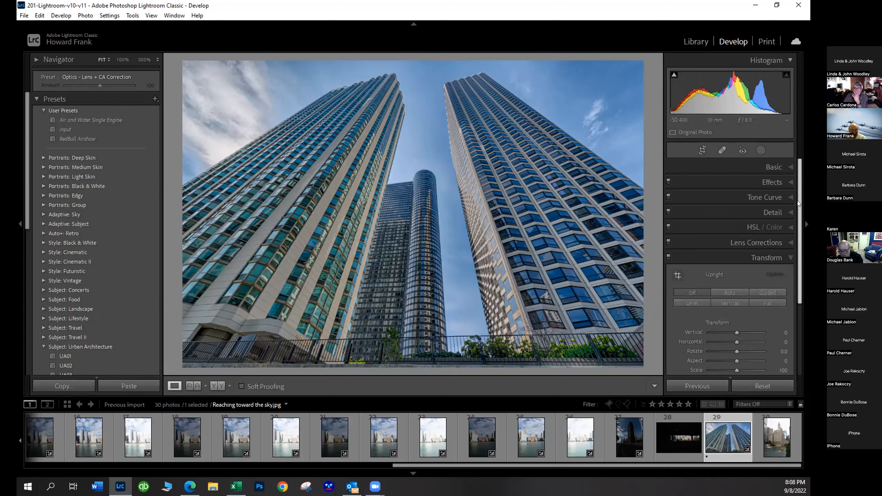
{"action": "scroll", "coordinate": [798, 251], "scroll_direction": "down", "scroll_amount": 5}
{"action": "left_click_drag", "start_coordinate": [802, 272], "coordinate": [802, 276]}
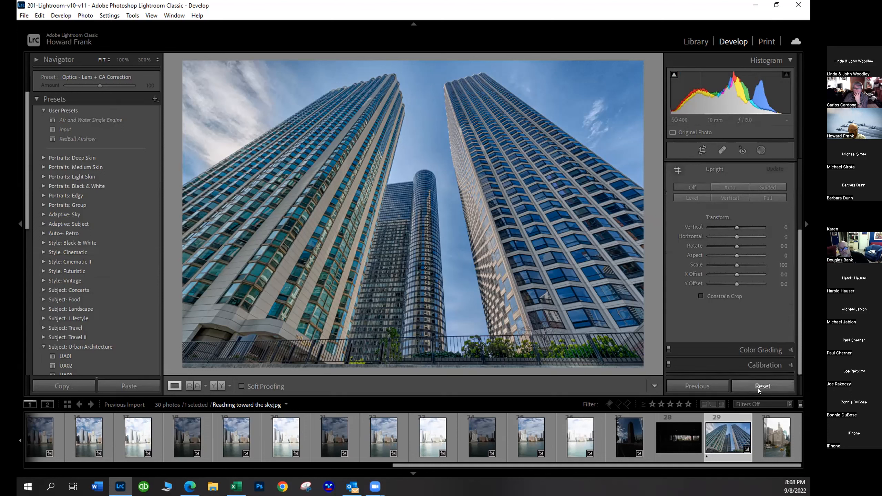
{"action": "mouse_move", "coordinate": [741, 283]}
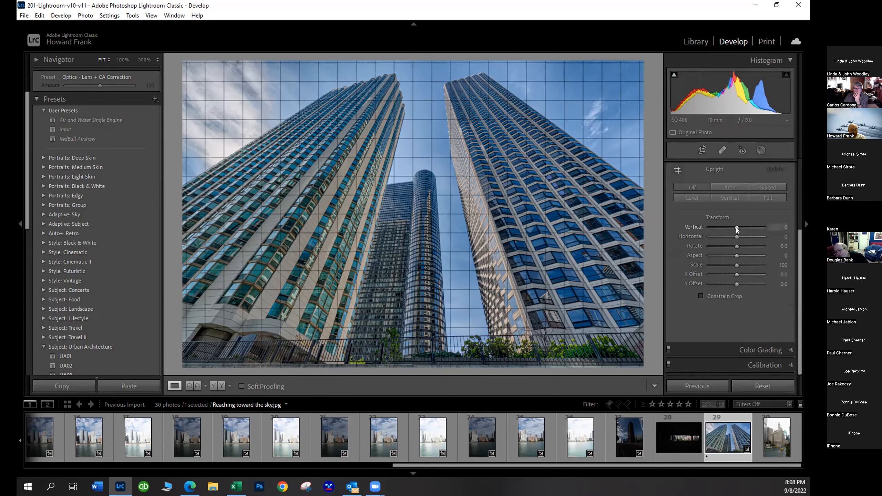
{"action": "left_click_drag", "start_coordinate": [737, 227], "coordinate": [728, 228]}
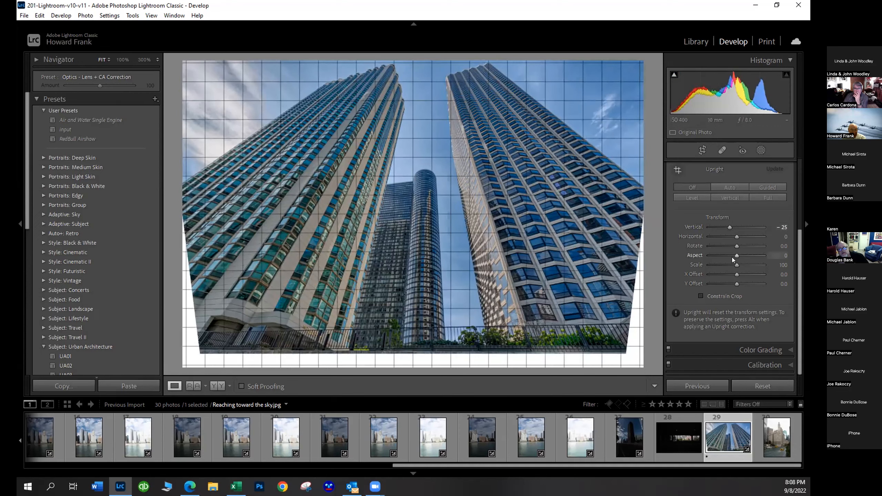
{"action": "left_click_drag", "start_coordinate": [735, 263], "coordinate": [722, 265]}
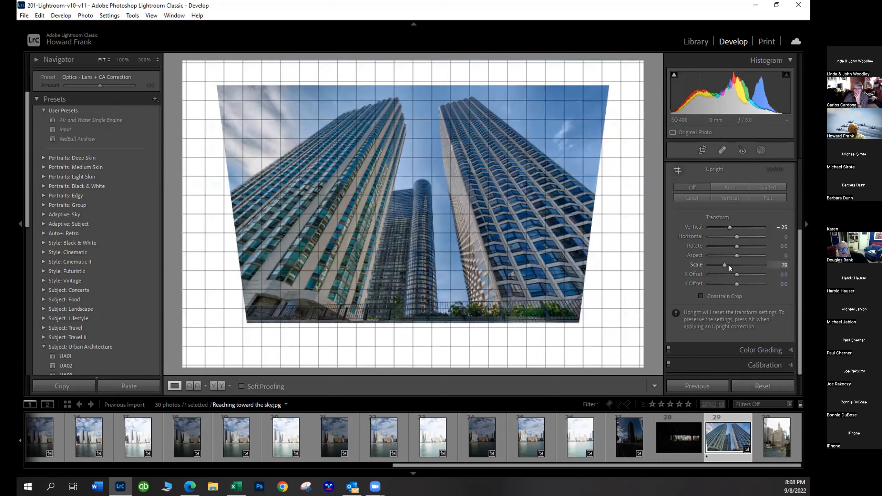
{"action": "left_click_drag", "start_coordinate": [729, 227], "coordinate": [721, 227]}
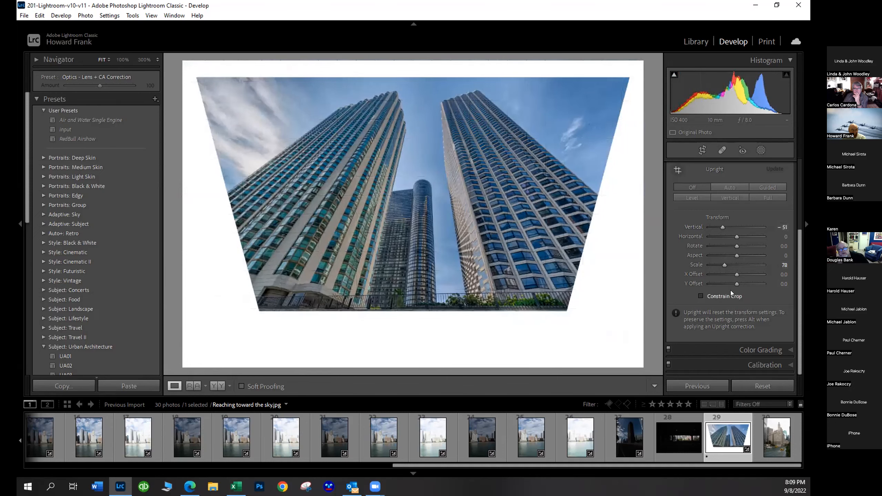
Crop the transformed skyscraper photo in its Original aspect ratio, framing the towers to cut away the white borders
{"action": "left_click", "coordinate": [701, 151]}
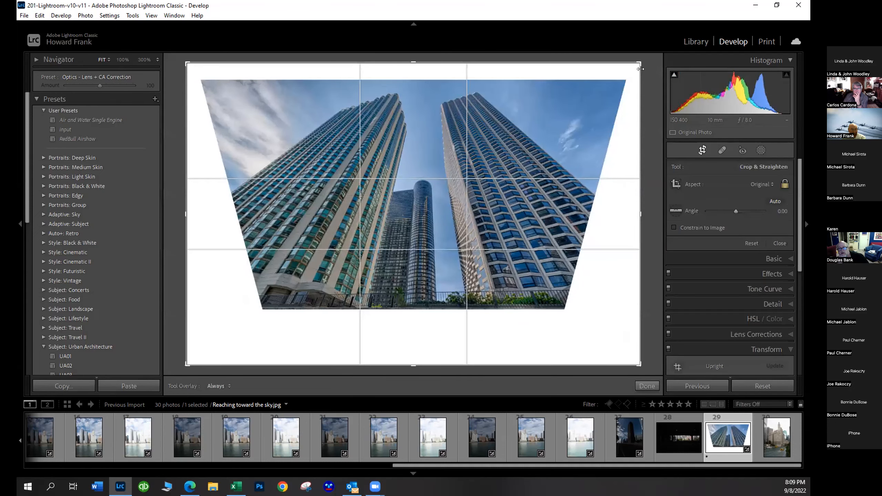
{"action": "left_click_drag", "start_coordinate": [639, 63], "coordinate": [619, 66]}
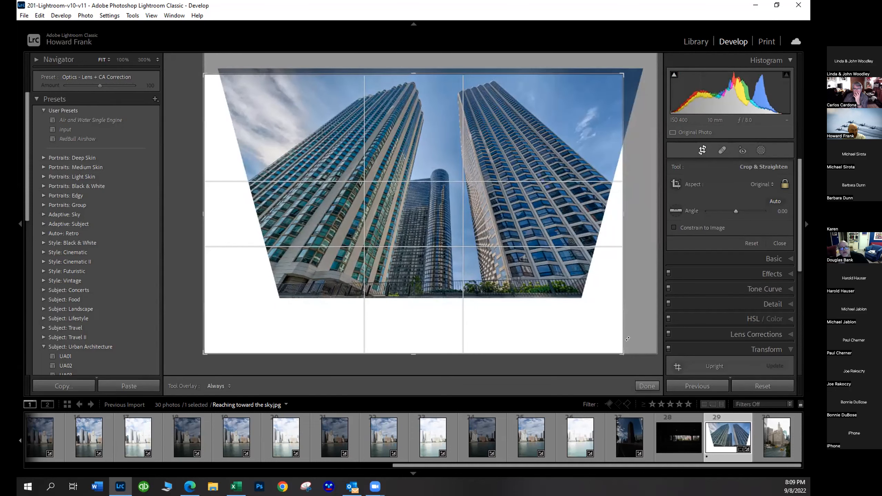
{"action": "left_click_drag", "start_coordinate": [622, 353], "coordinate": [620, 350]}
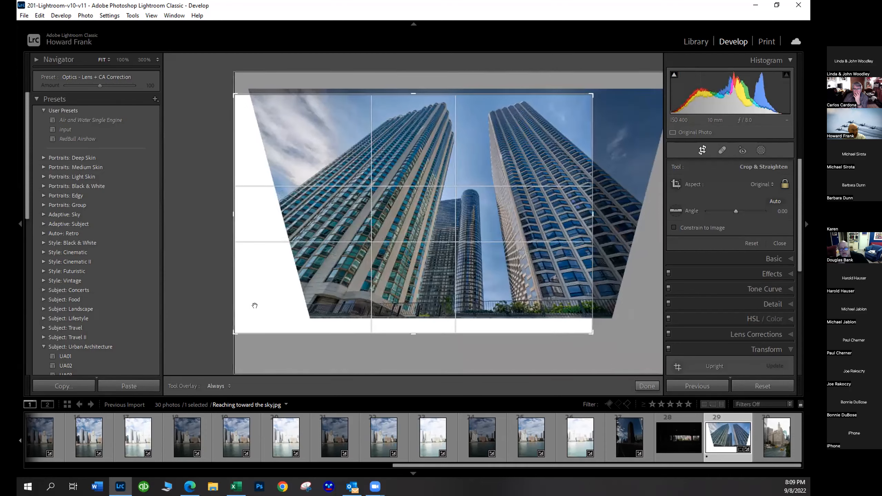
{"action": "left_click_drag", "start_coordinate": [231, 330], "coordinate": [270, 321]}
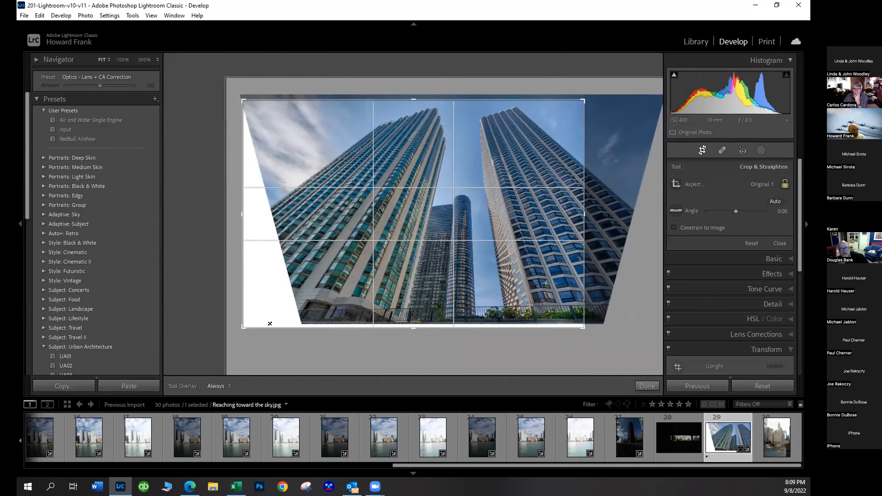
{"action": "left_click_drag", "start_coordinate": [366, 230], "coordinate": [351, 237]}
{"action": "left_click_drag", "start_coordinate": [558, 310], "coordinate": [563, 317]}
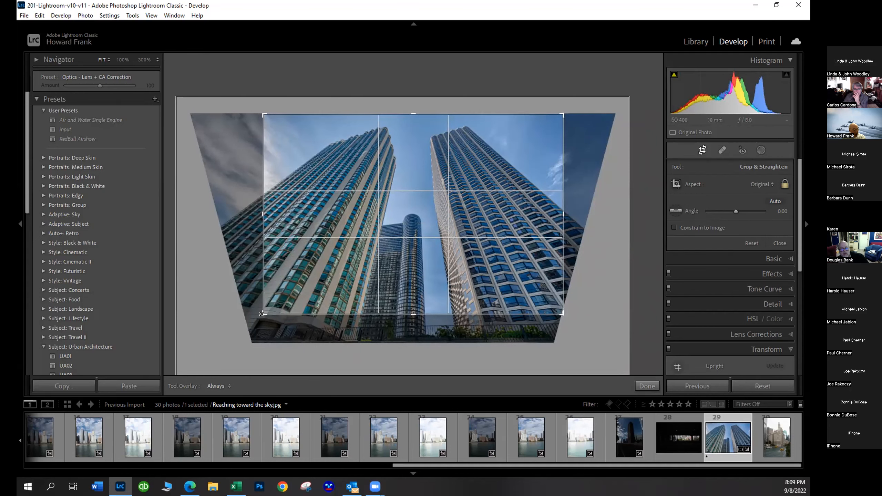
{"action": "left_click_drag", "start_coordinate": [263, 312], "coordinate": [249, 316]}
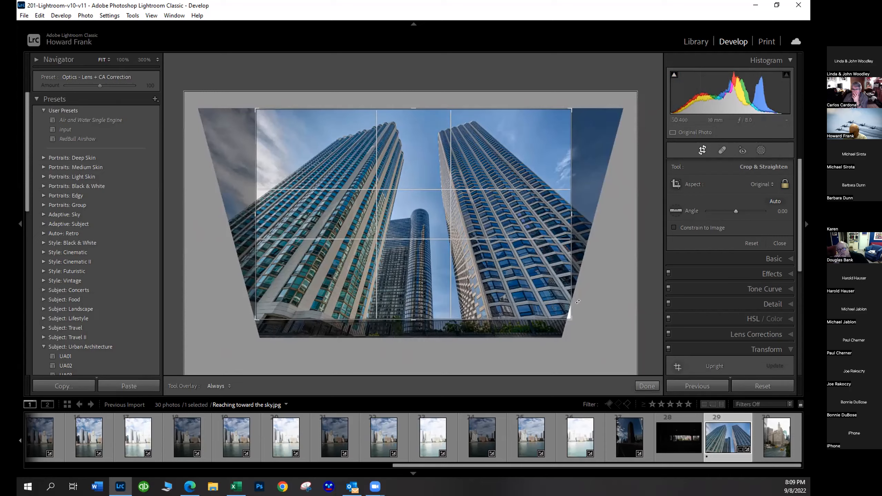
{"action": "key", "text": "Return"}
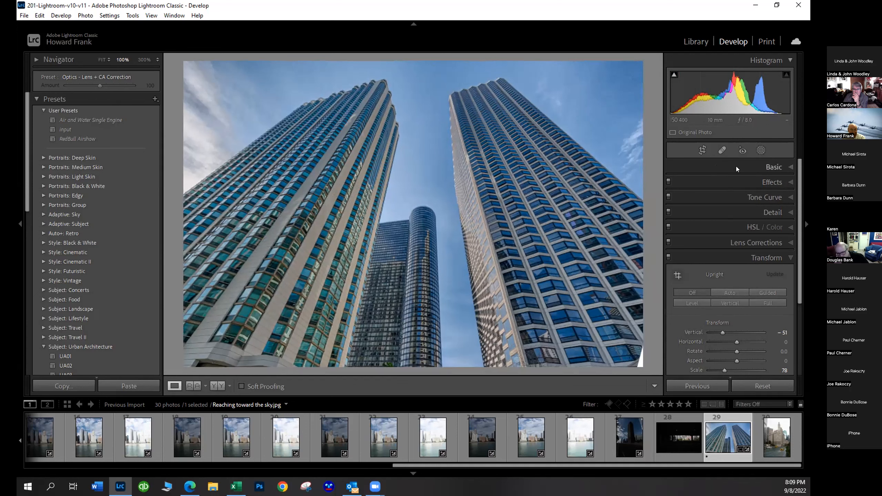
Tighten the skyscraper photo's crop slightly at the lower-right corner to remove the remaining white wedge
{"action": "left_click", "coordinate": [701, 151]}
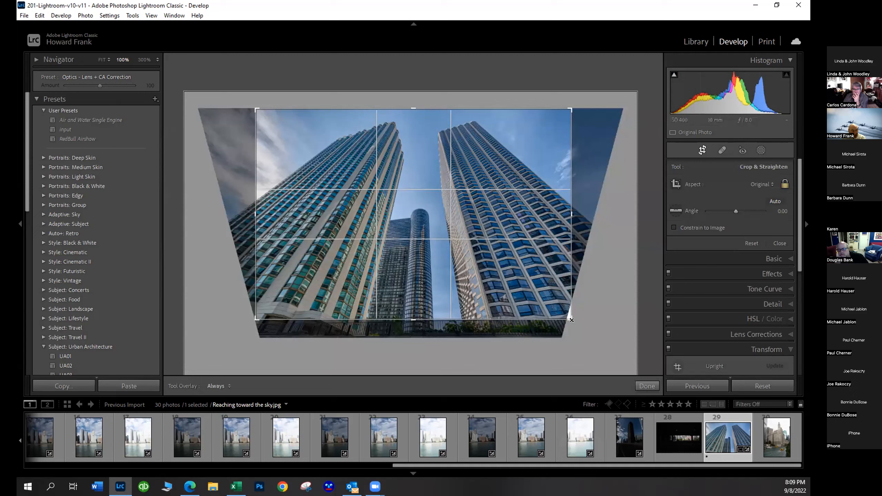
{"action": "left_click_drag", "start_coordinate": [572, 320], "coordinate": [569, 322]}
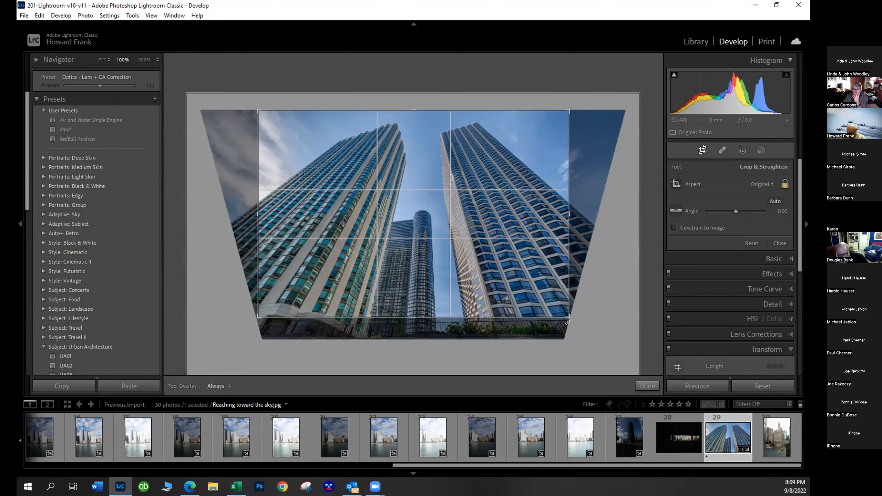
{"action": "key", "text": "Return"}
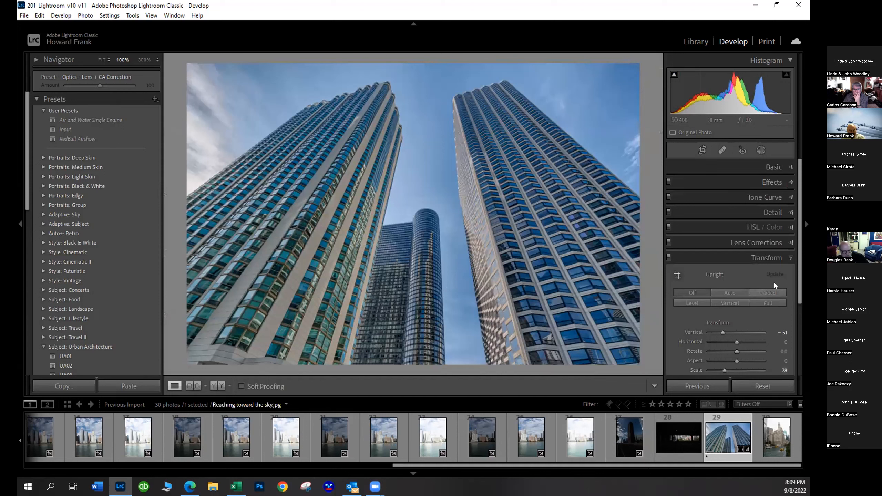
{"action": "left_click_drag", "start_coordinate": [798, 229], "coordinate": [805, 353]}
{"action": "left_click_drag", "start_coordinate": [806, 281], "coordinate": [802, 90]}
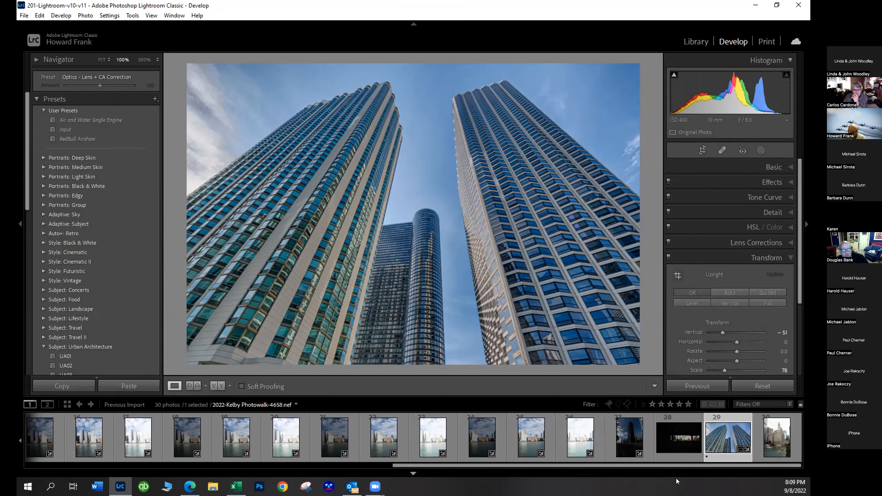
Crop 2022-Kelby Photowalk-4788.nef with the aspect ratio unlocked to a wide strip around the sunlit buildings and silhouetted people
{"action": "left_click", "coordinate": [677, 440]}
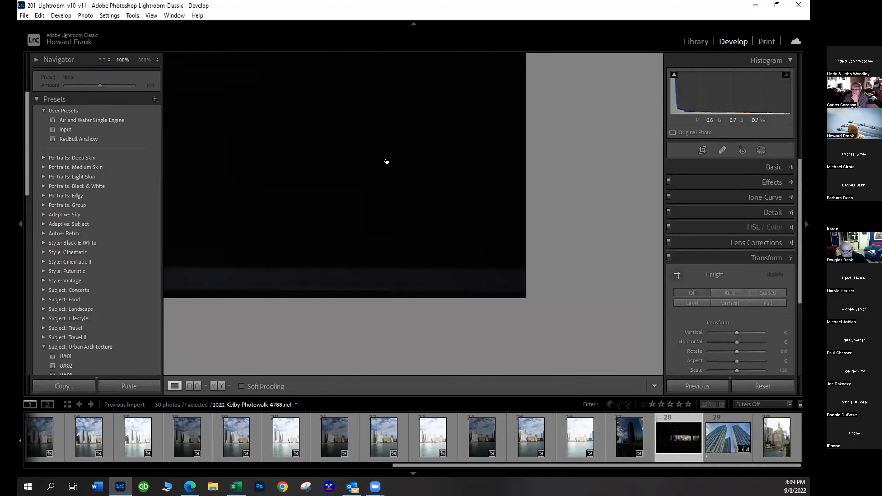
{"action": "left_click", "coordinate": [485, 207]}
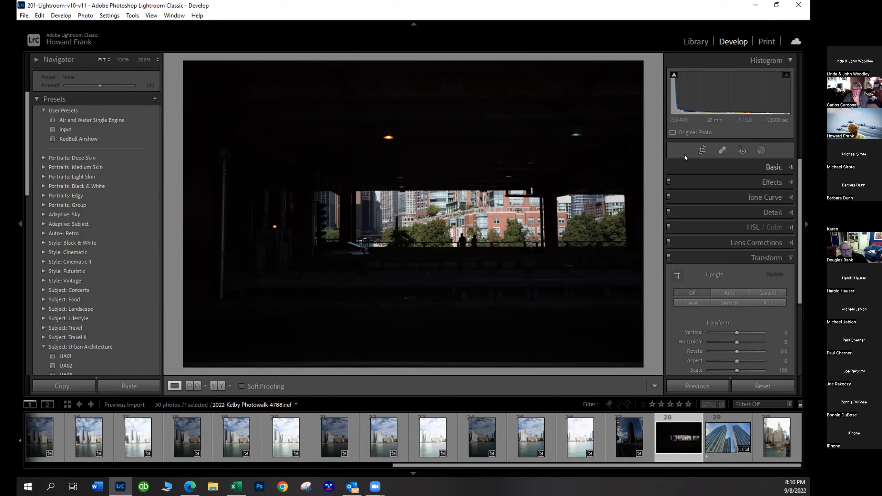
{"action": "left_click", "coordinate": [702, 150]}
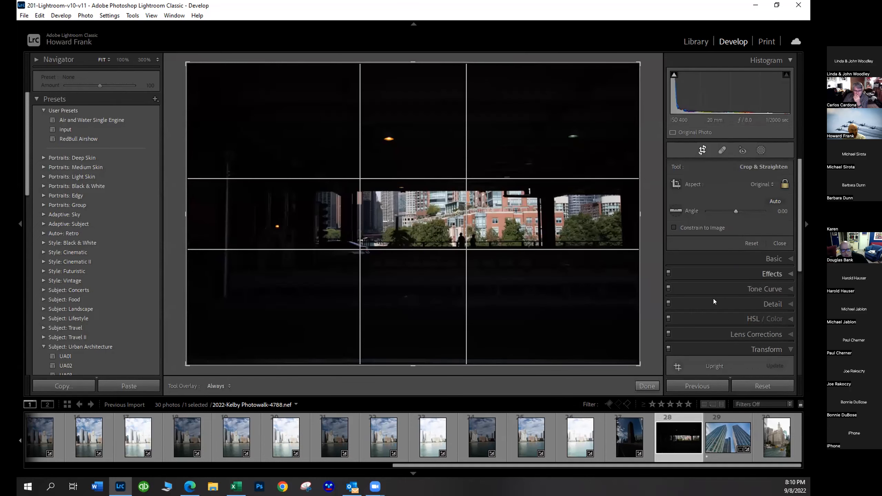
{"action": "left_click", "coordinate": [784, 183]}
{"action": "left_click_drag", "start_coordinate": [429, 365], "coordinate": [441, 306]}
{"action": "left_click_drag", "start_coordinate": [416, 121], "coordinate": [416, 181]}
{"action": "left_click_drag", "start_coordinate": [639, 214], "coordinate": [593, 214]}
{"action": "left_click_drag", "start_coordinate": [233, 213], "coordinate": [302, 214]}
{"action": "key", "text": "Return"}
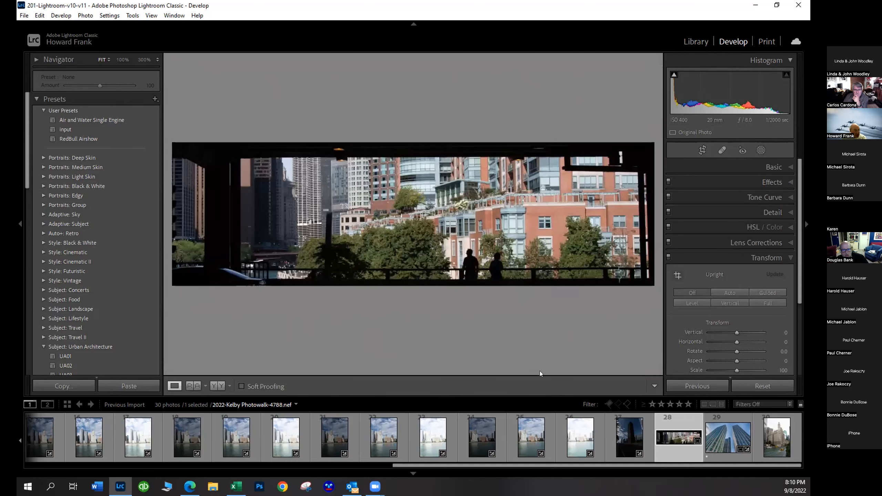
On the cropped underpass photo, set Shadows to +18, Texture to +53 and Clarity to +27
{"action": "left_click", "coordinate": [767, 166]}
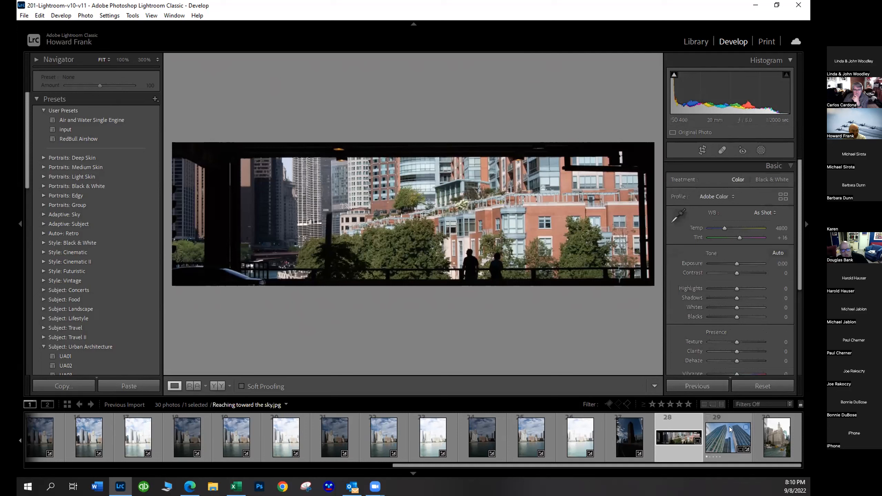
{"action": "left_click_drag", "start_coordinate": [736, 297], "coordinate": [741, 297]}
{"action": "left_click_drag", "start_coordinate": [736, 342], "coordinate": [749, 342]}
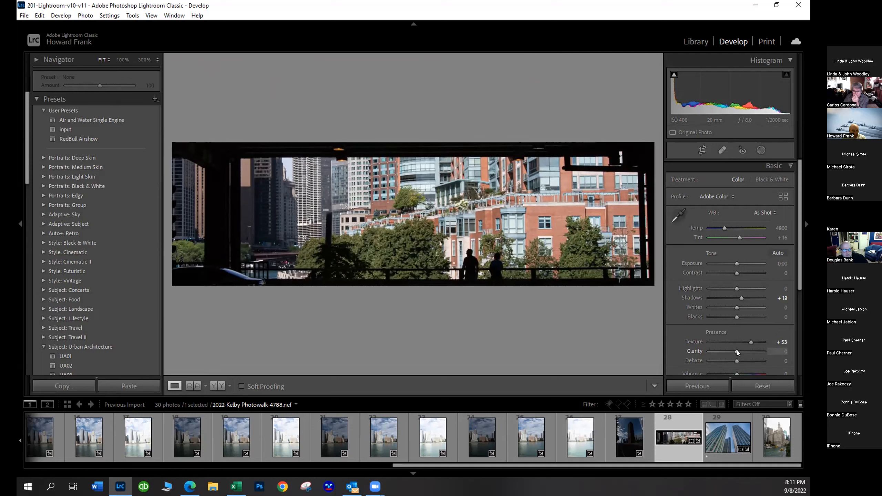
{"action": "left_click_drag", "start_coordinate": [739, 351], "coordinate": [743, 351]}
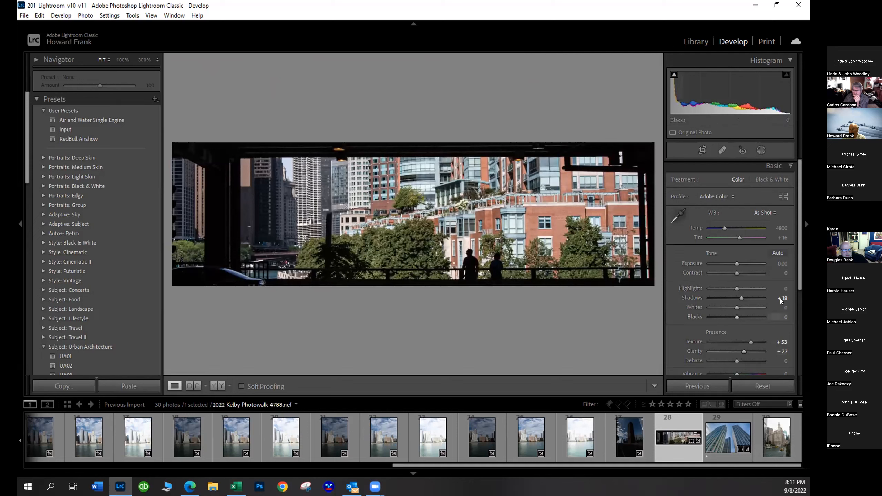
{"action": "left_click_drag", "start_coordinate": [795, 183], "coordinate": [805, 199]}
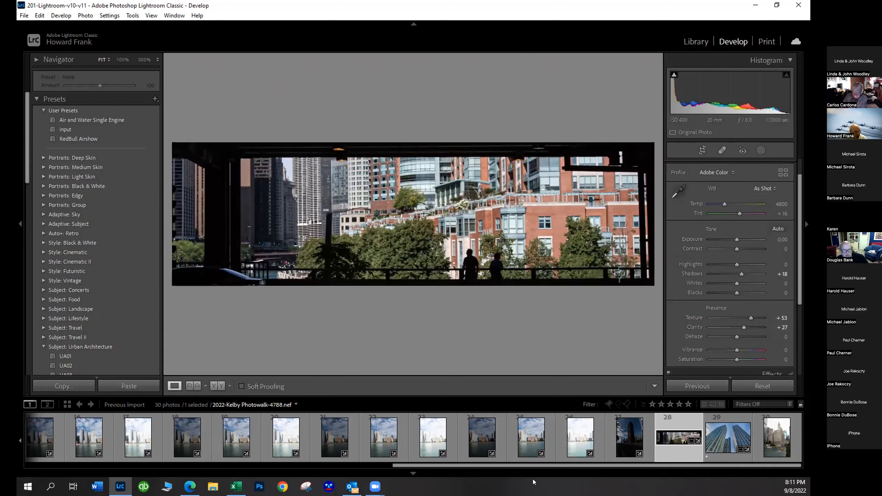
Open the pink lotus photo 2022-08-12-CBG & Techny Bas-2469.nef in Topaz Studio 2 as a copy with Lightroom adjustments
{"action": "left_click_drag", "start_coordinate": [503, 465], "coordinate": [58, 471]}
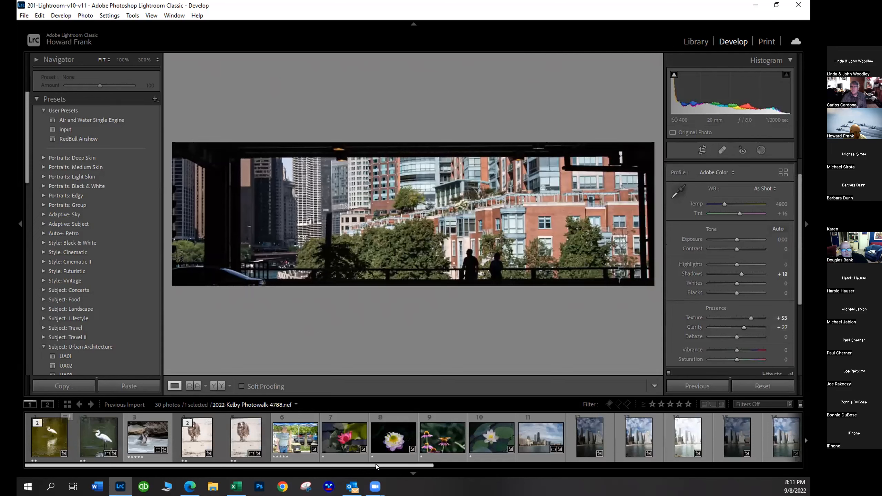
{"action": "left_click", "coordinate": [353, 447]}
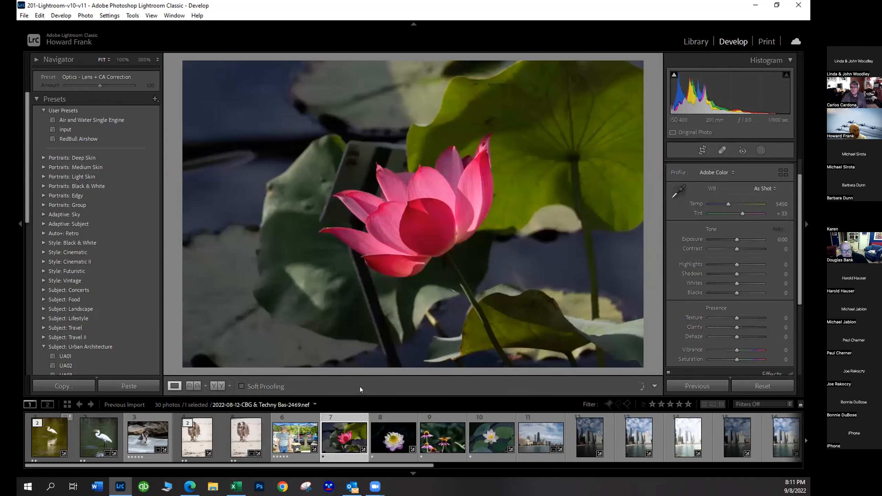
{"action": "right_click", "coordinate": [452, 193]}
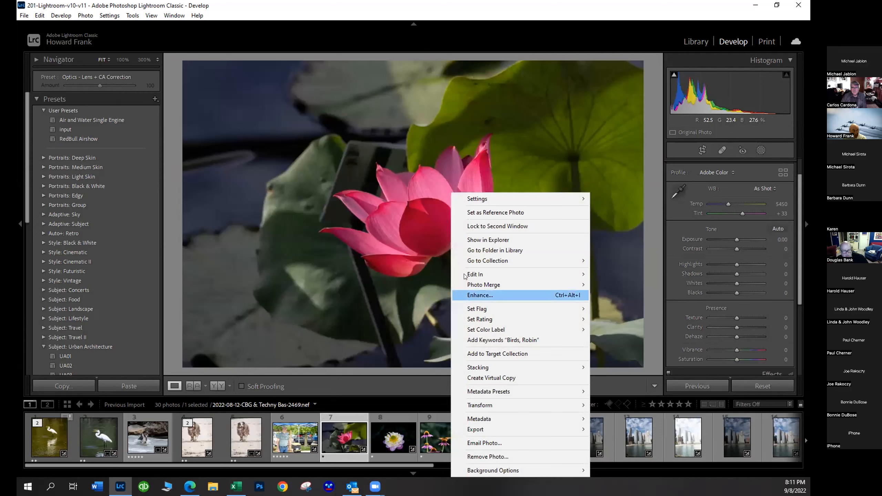
{"action": "mouse_move", "coordinate": [465, 275]}
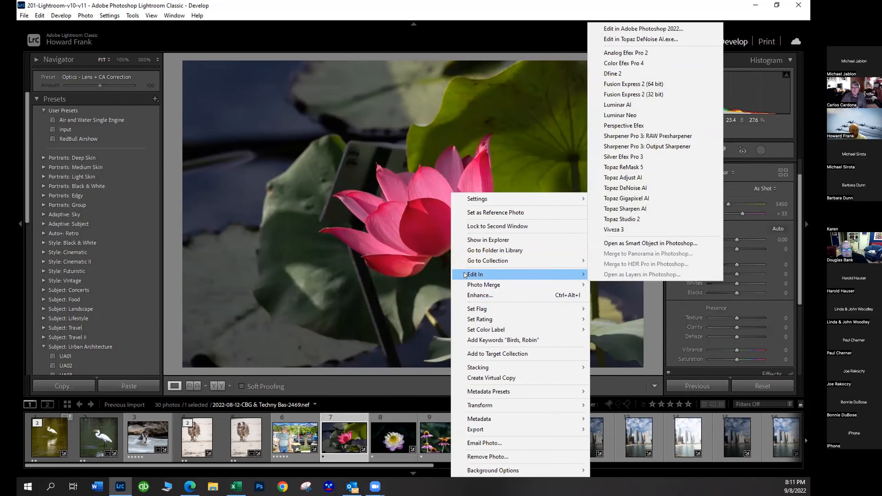
{"action": "left_click", "coordinate": [628, 221]}
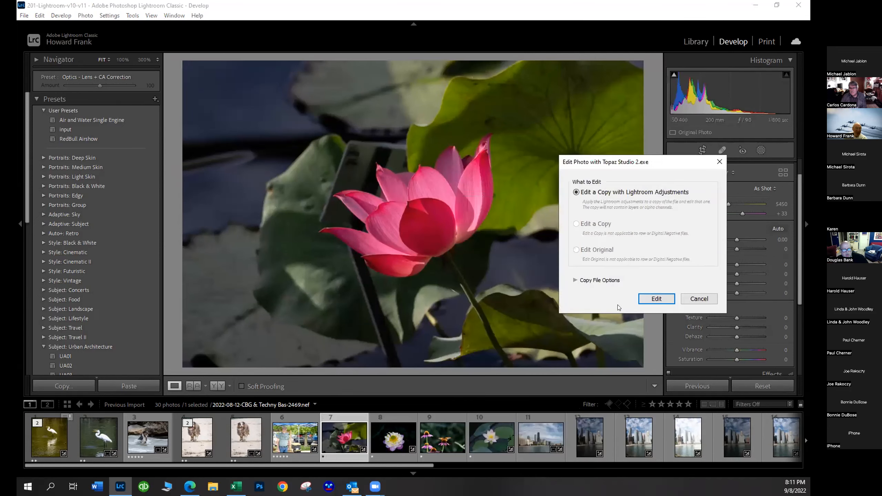
{"action": "left_click", "coordinate": [648, 298]}
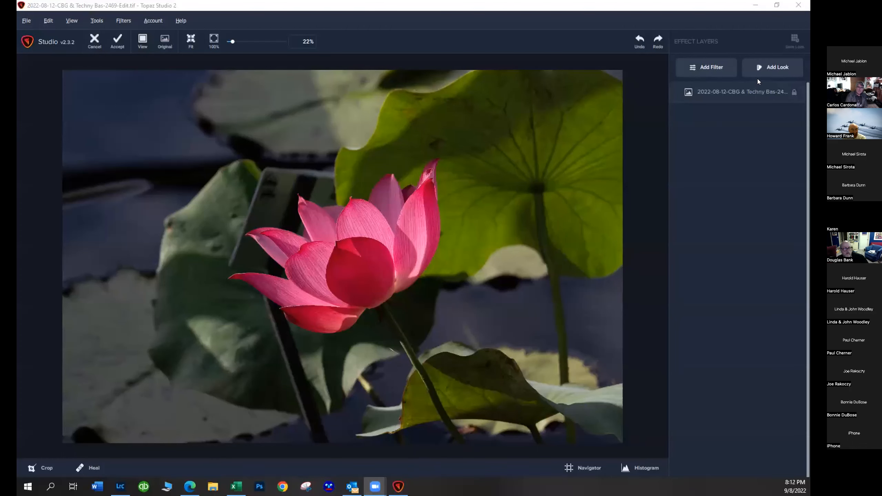
Preview the Abstract Flux look from the Abstract category on the lotus with its Amount at 60
{"action": "left_click", "coordinate": [765, 69]}
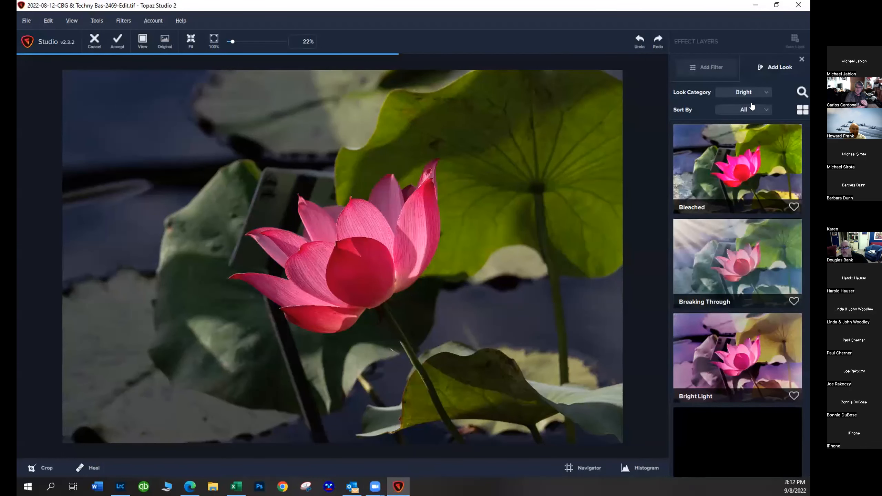
{"action": "left_click", "coordinate": [755, 93]}
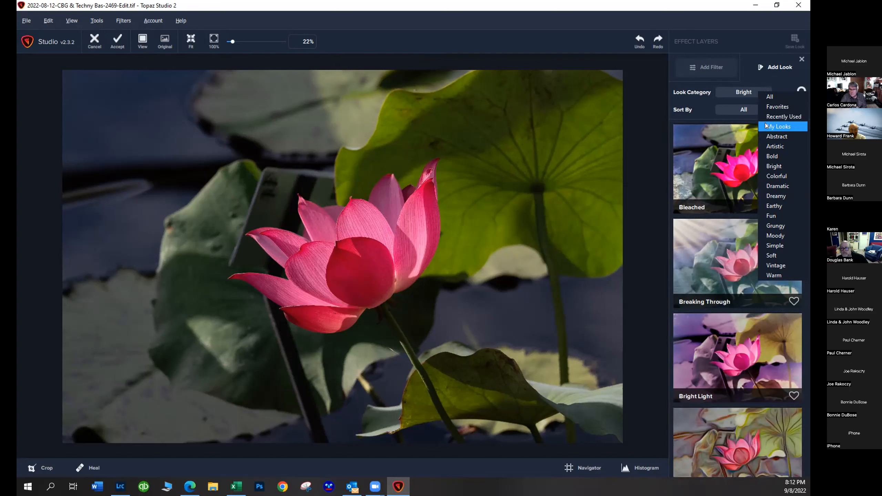
{"action": "left_click", "coordinate": [765, 135]}
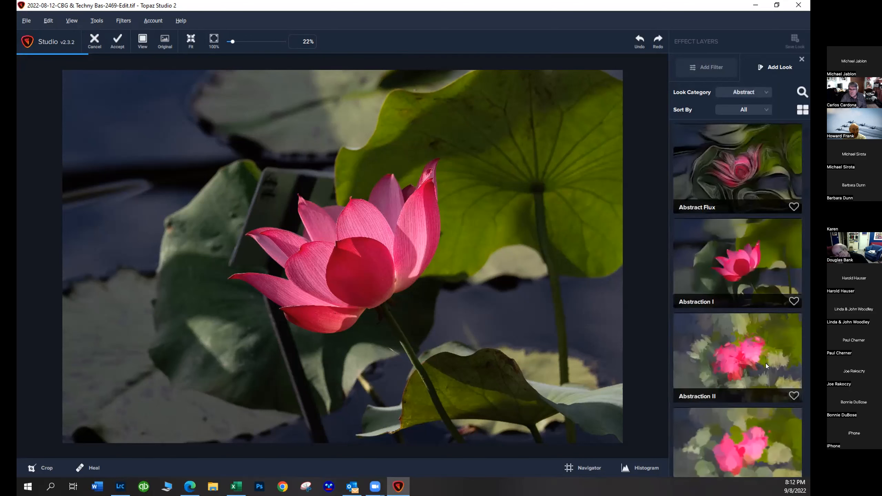
{"action": "left_click", "coordinate": [751, 197]}
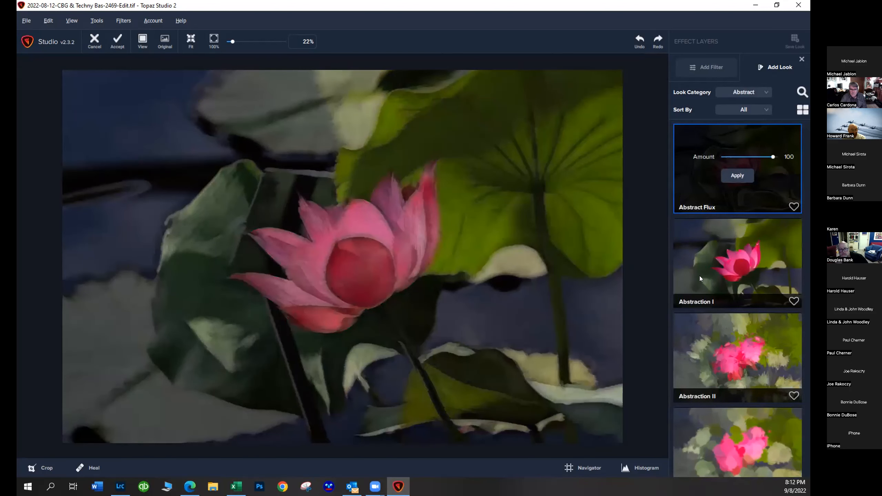
{"action": "left_click_drag", "start_coordinate": [772, 157], "coordinate": [754, 158]}
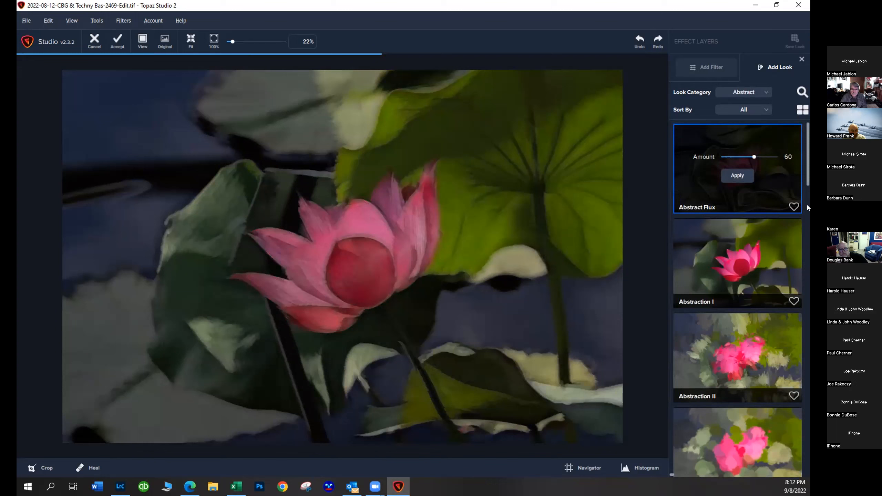
Preview the Cartoon III, Colored Pencil Hard on Black and Galactic looks on the lotus
{"action": "left_click_drag", "start_coordinate": [803, 175], "coordinate": [805, 198]}
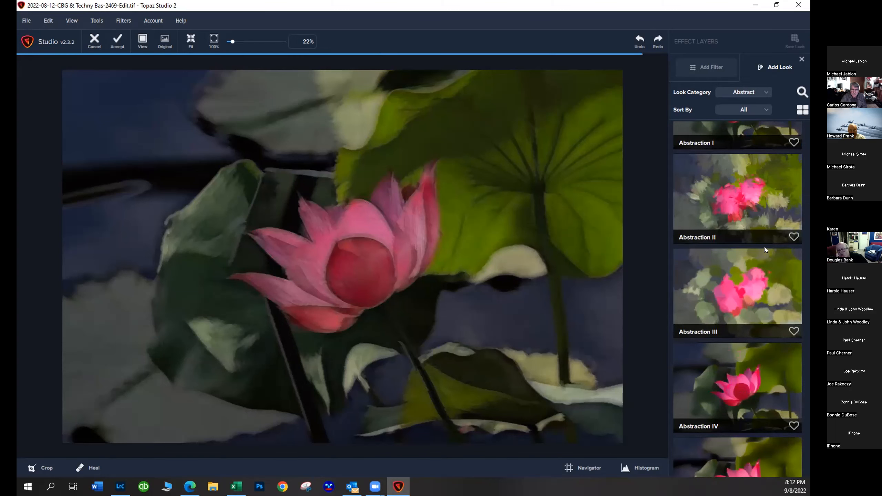
{"action": "left_click_drag", "start_coordinate": [805, 193], "coordinate": [808, 271]}
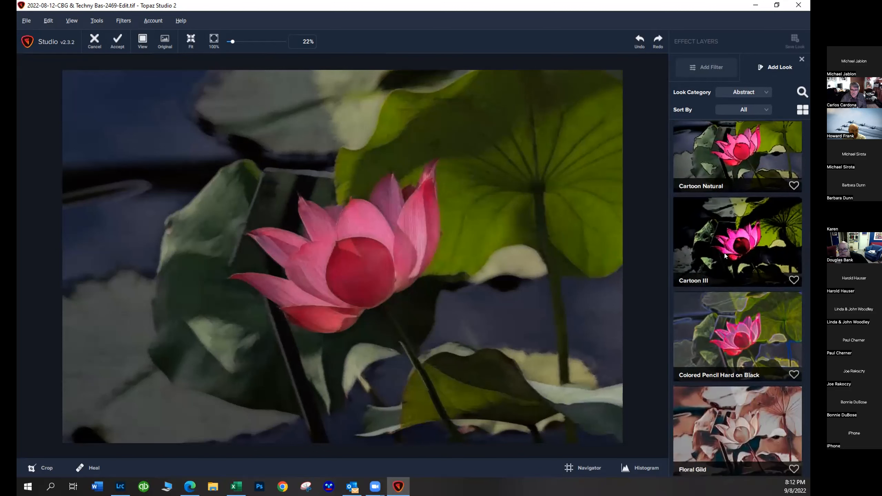
{"action": "left_click", "coordinate": [728, 267]}
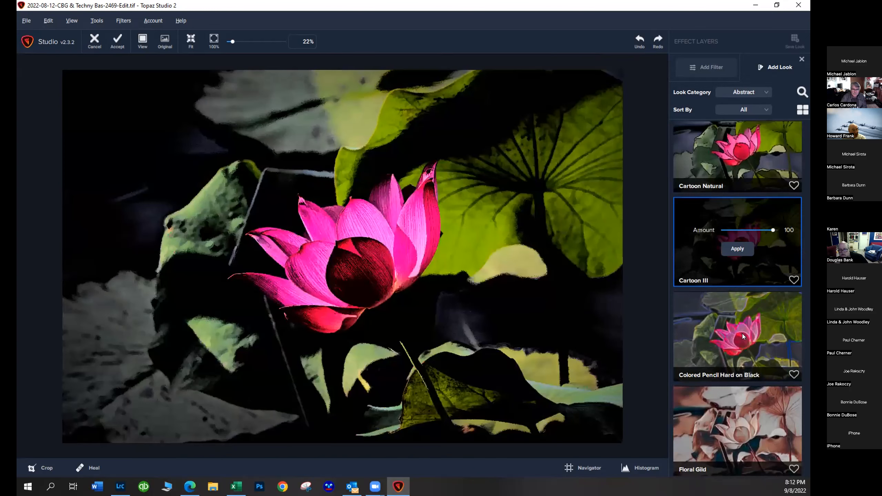
{"action": "left_click", "coordinate": [742, 334]}
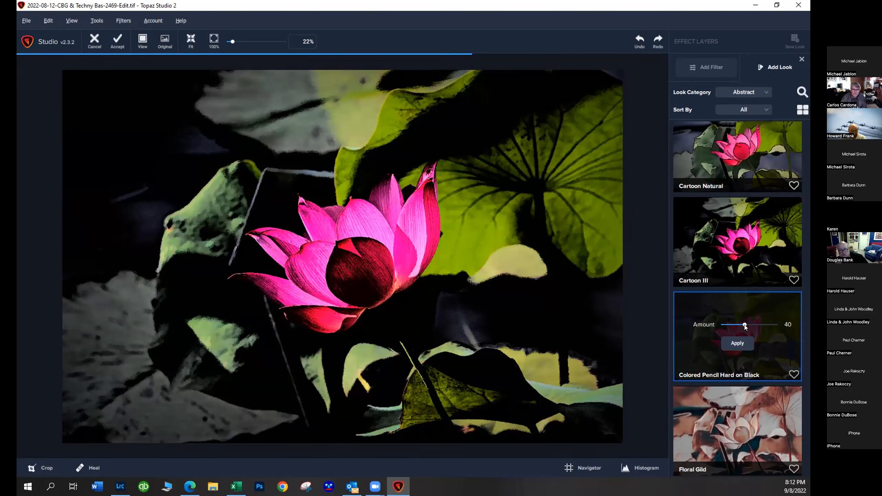
{"action": "left_click", "coordinate": [742, 343]}
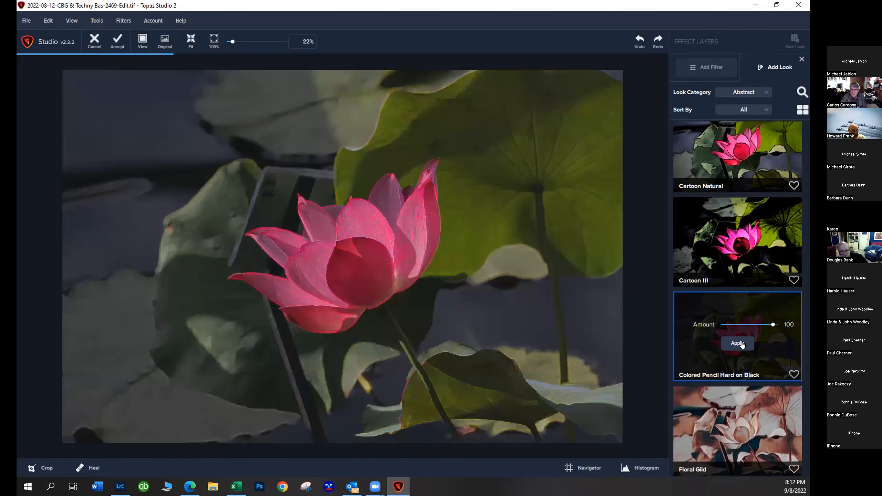
{"action": "left_click_drag", "start_coordinate": [807, 264], "coordinate": [807, 288]}
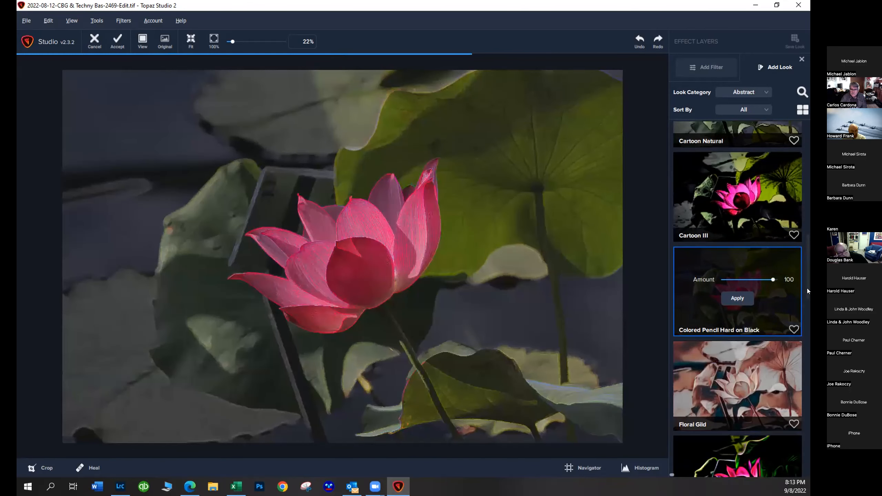
{"action": "scroll", "coordinate": [747, 345], "scroll_direction": "down", "scroll_amount": 3}
{"action": "left_click", "coordinate": [744, 312]}
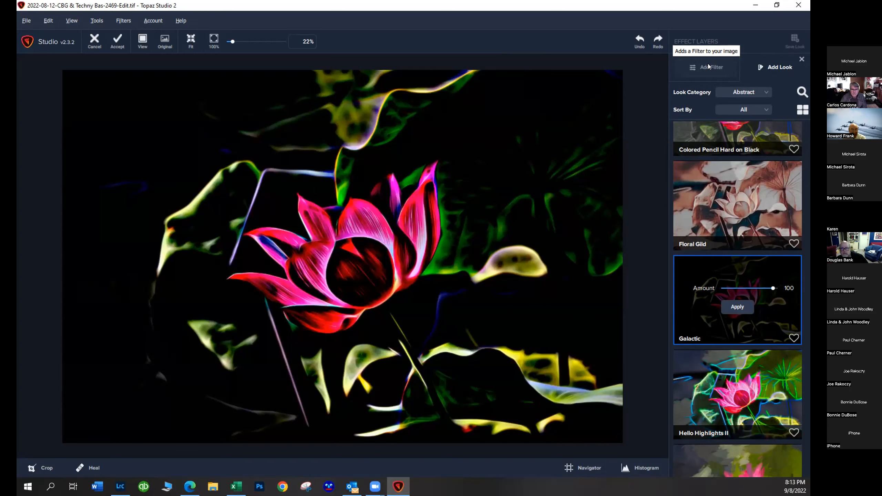
Add an AI Clear filter to the lotus with Remove Noise Med, Enhance Sharpness High and Recover Details 0.23
{"action": "left_click", "coordinate": [708, 66]}
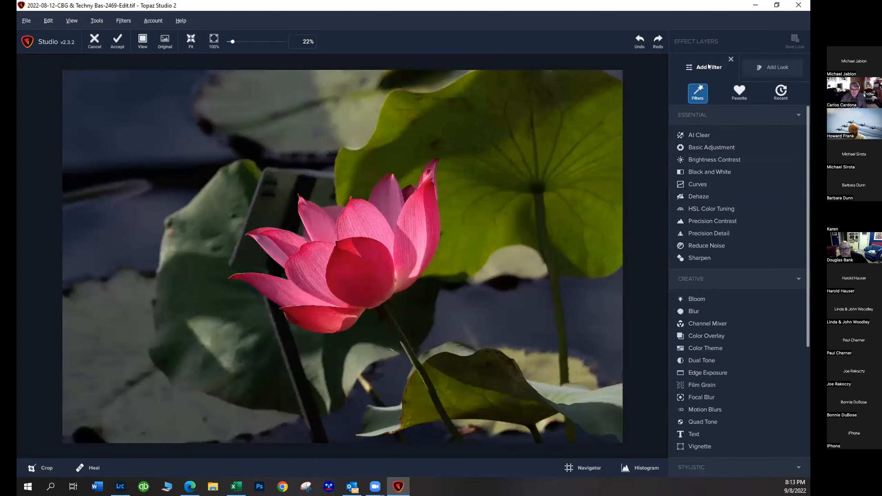
{"action": "left_click", "coordinate": [760, 67]}
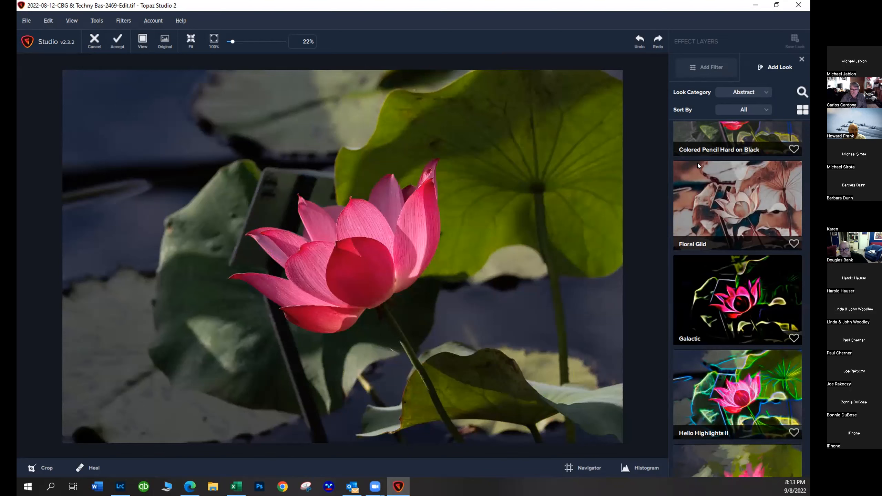
{"action": "left_click", "coordinate": [712, 69]}
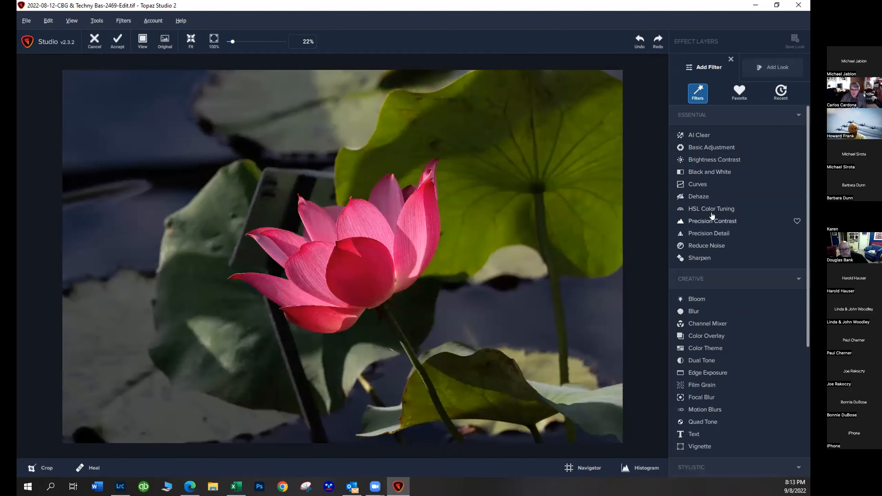
{"action": "left_click", "coordinate": [709, 139]}
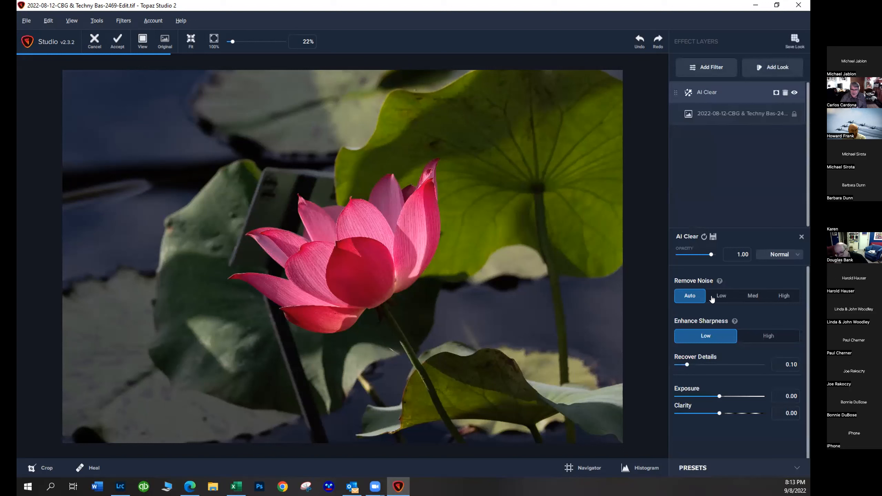
{"action": "left_click", "coordinate": [759, 298]}
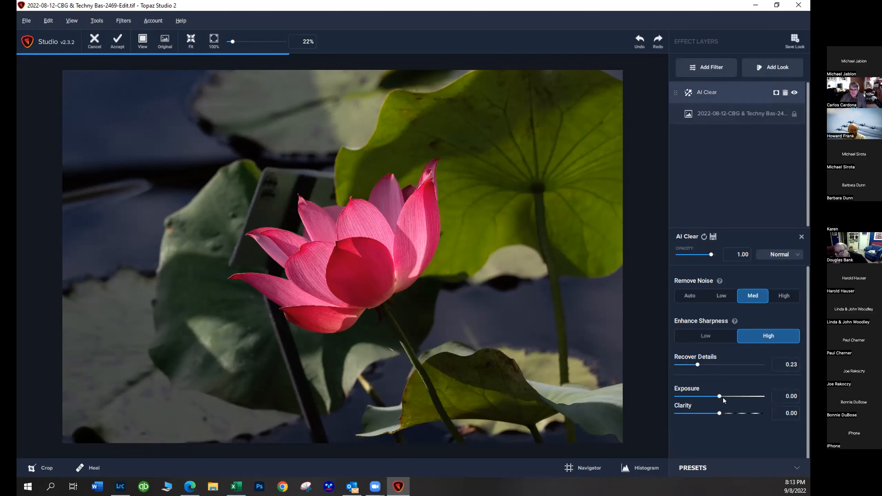
Add a Basic Adjustment filter above the AI Clear layer on the lotus photo
{"action": "left_click", "coordinate": [708, 67]}
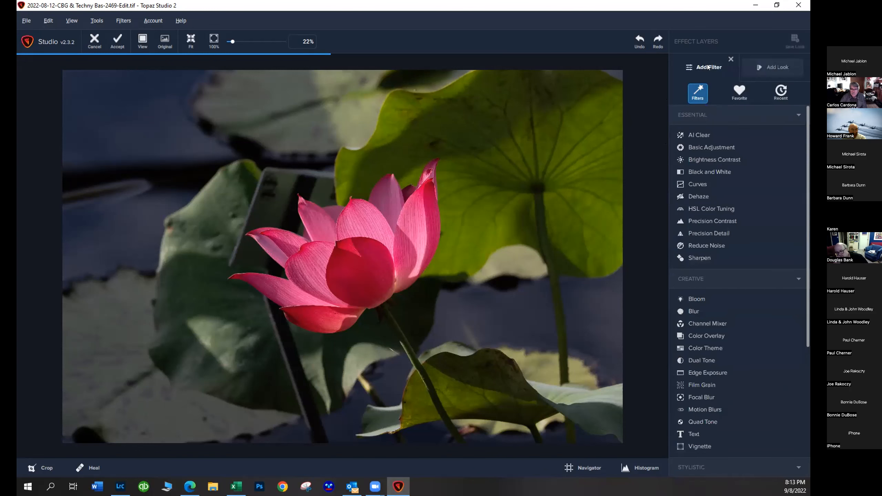
{"action": "left_click", "coordinate": [695, 149]}
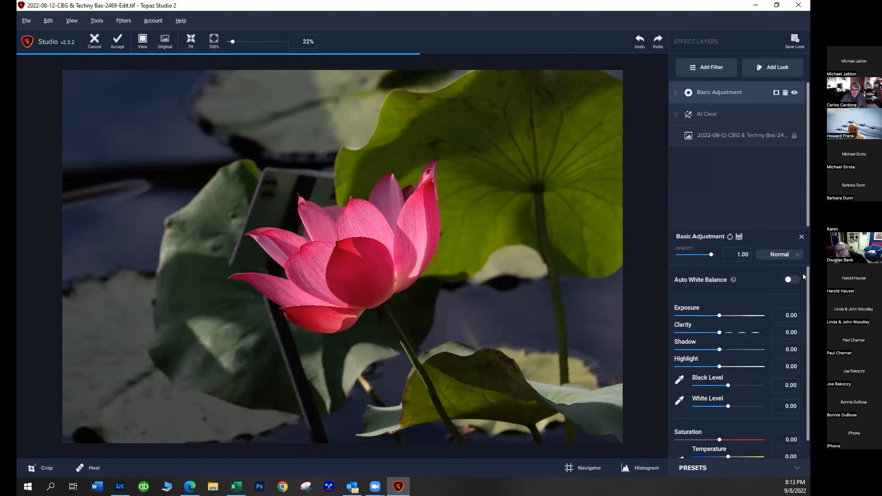
{"action": "mouse_move", "coordinate": [807, 289]}
{"action": "left_mouse_down"}
{"action": "mouse_move", "coordinate": [807, 312]}
{"action": "mouse_move", "coordinate": [806, 284]}
{"action": "left_mouse_up"}
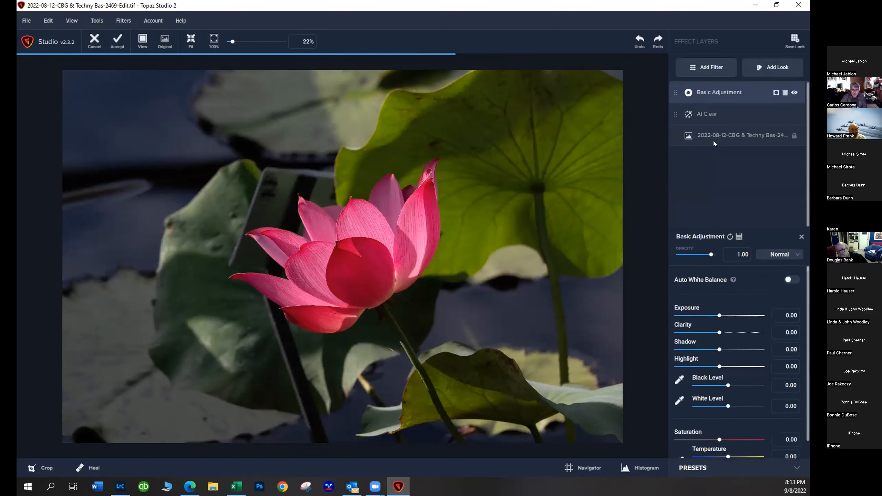
Add the stylistic Digital Frame filter to the lotus and look through its frame and mat settings
{"action": "left_click", "coordinate": [708, 68]}
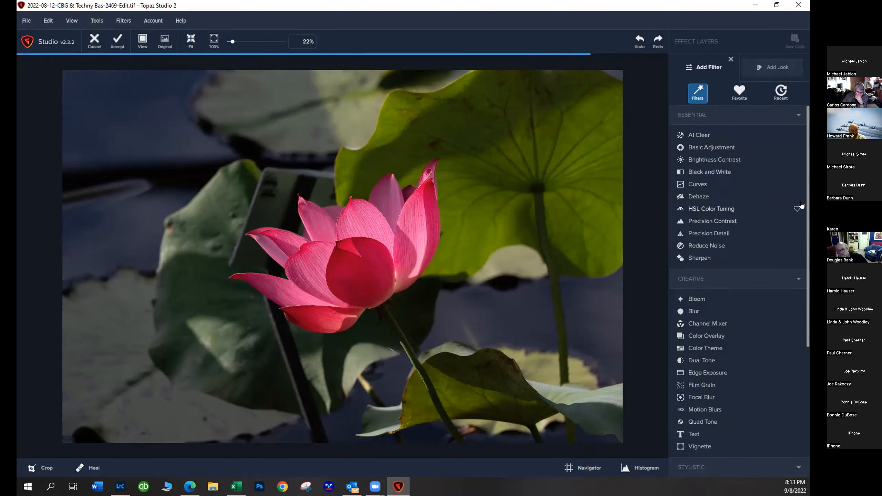
{"action": "scroll", "coordinate": [804, 206], "scroll_direction": "down", "scroll_amount": 4}
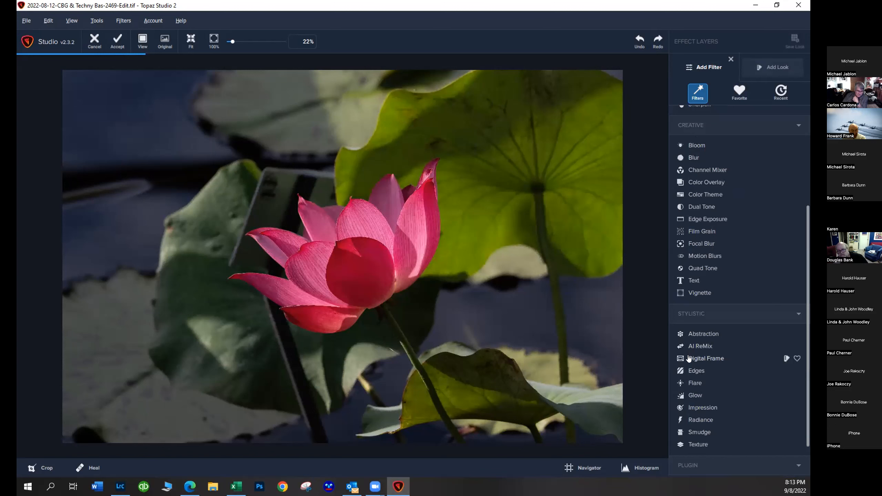
{"action": "left_click", "coordinate": [688, 358]}
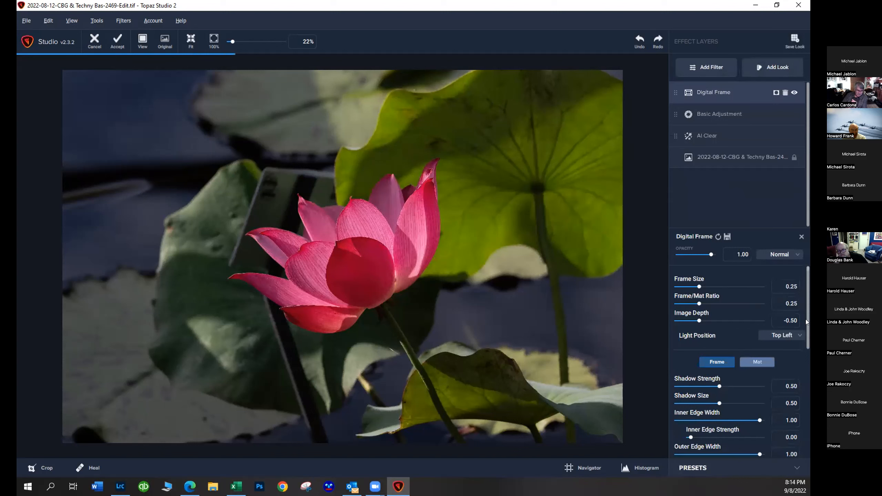
{"action": "scroll", "coordinate": [806, 302], "scroll_direction": "down", "scroll_amount": 3}
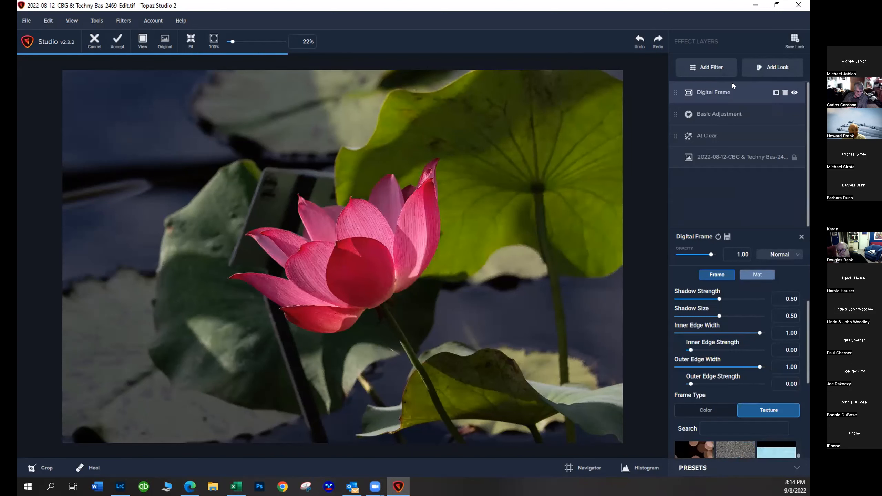
Look over the available Creative, Stylistic and Plugin filters, and browse the looks in the Simple category
{"action": "left_click", "coordinate": [721, 72]}
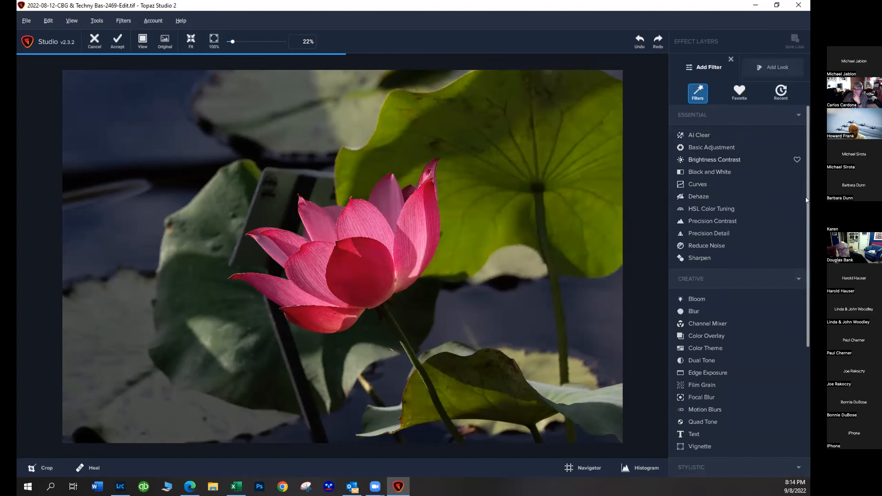
{"action": "left_click_drag", "start_coordinate": [804, 215], "coordinate": [805, 363]}
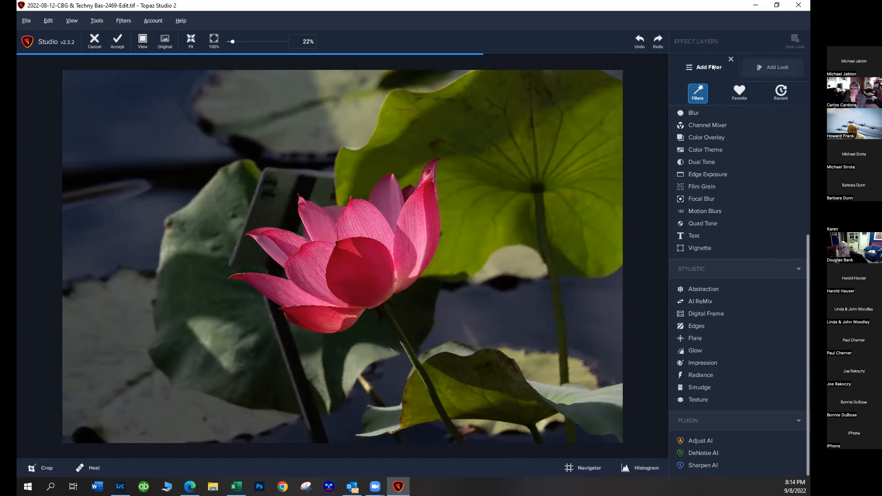
{"action": "left_click", "coordinate": [762, 67]}
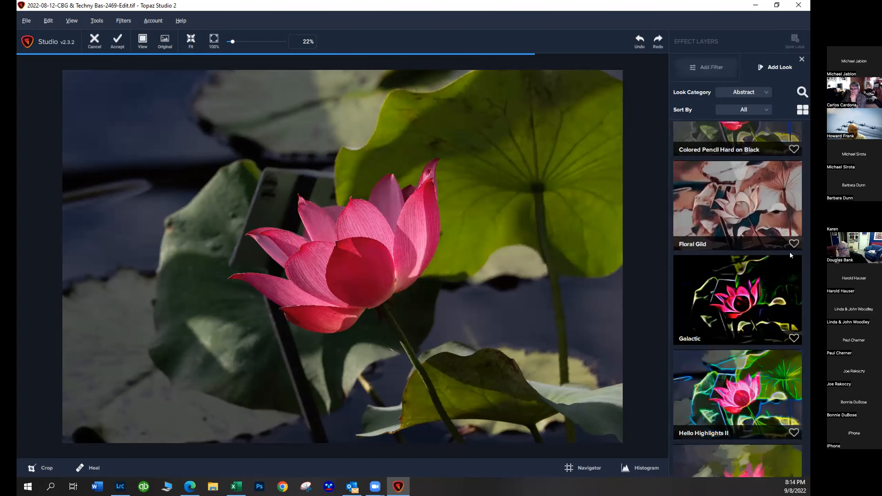
{"action": "left_click", "coordinate": [737, 92]}
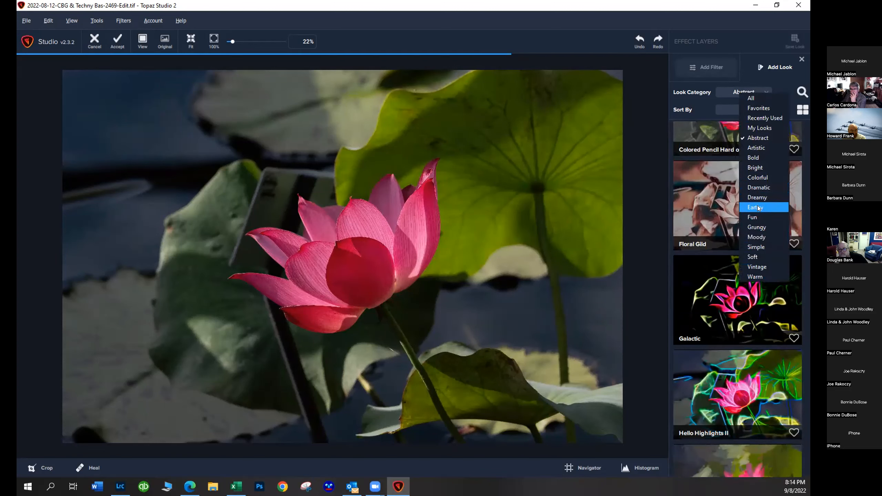
{"action": "left_click", "coordinate": [759, 248]}
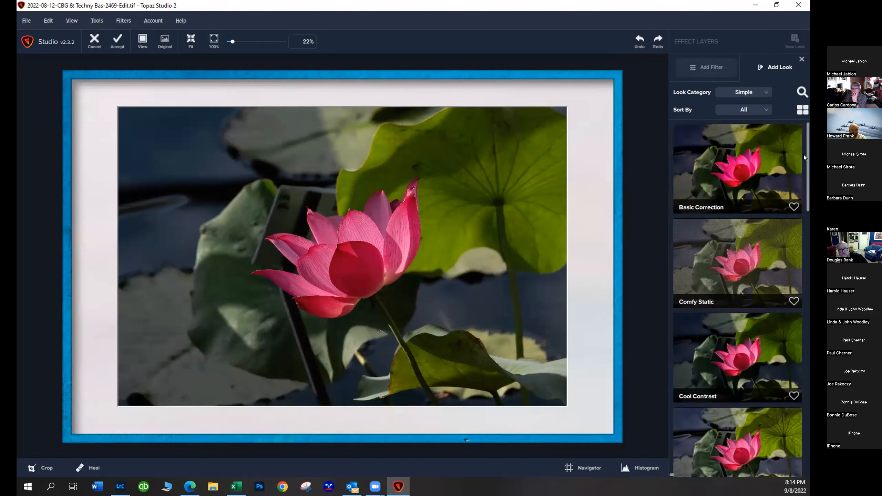
{"action": "scroll", "coordinate": [806, 161], "scroll_direction": "down", "scroll_amount": 3}
{"action": "scroll", "coordinate": [738, 300], "scroll_direction": "down", "scroll_amount": 6}
{"action": "scroll", "coordinate": [737, 299], "scroll_direction": "down", "scroll_amount": 9}
{"action": "scroll", "coordinate": [738, 299], "scroll_direction": "down", "scroll_amount": 2}
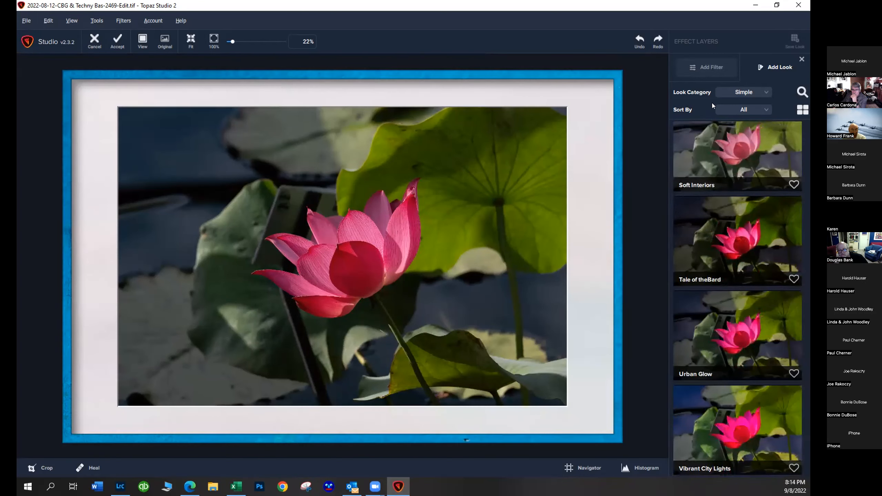
Browse the looks in the Grungy category for the lotus
{"action": "left_click", "coordinate": [730, 91]}
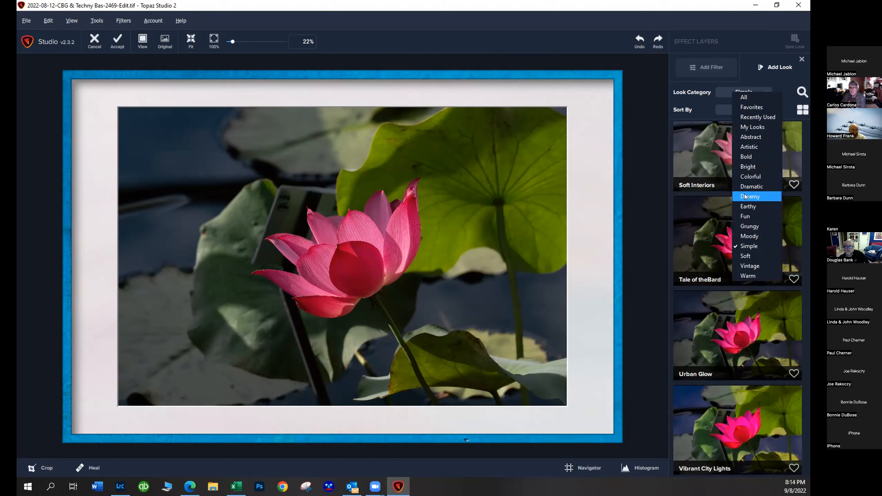
{"action": "left_click", "coordinate": [746, 226]}
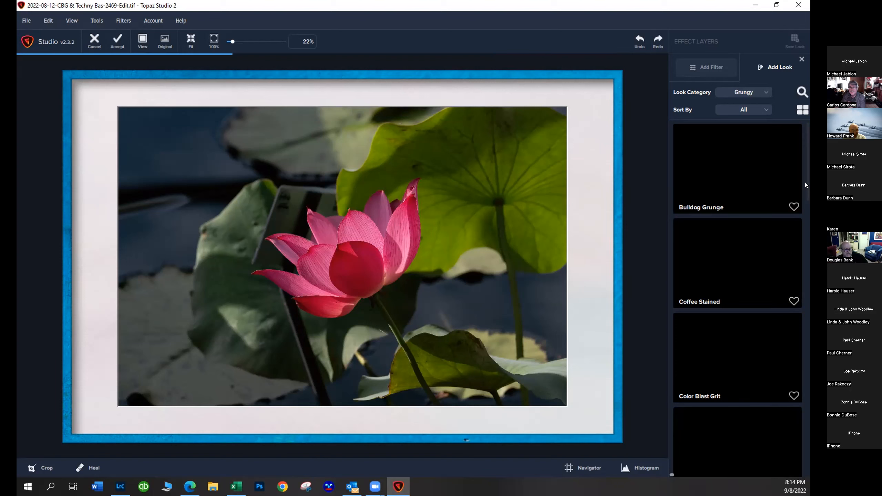
{"action": "left_click_drag", "start_coordinate": [805, 183], "coordinate": [807, 371]}
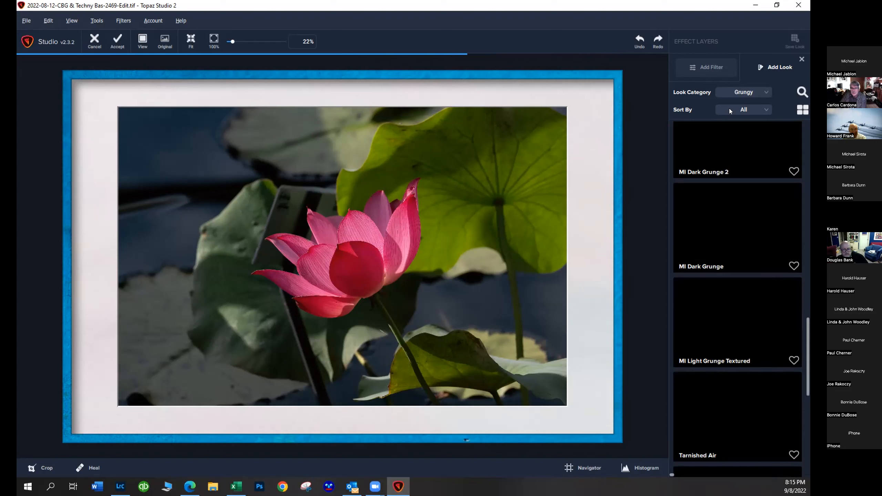
Browse the Artistic looks and preview Oil Painting I on the framed lotus with its Amount at 100
{"action": "left_click", "coordinate": [744, 92]}
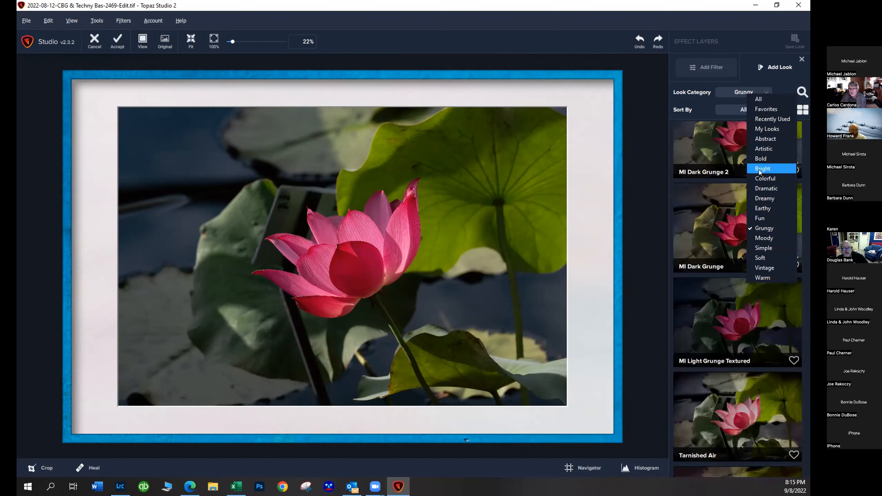
{"action": "left_click", "coordinate": [754, 147]}
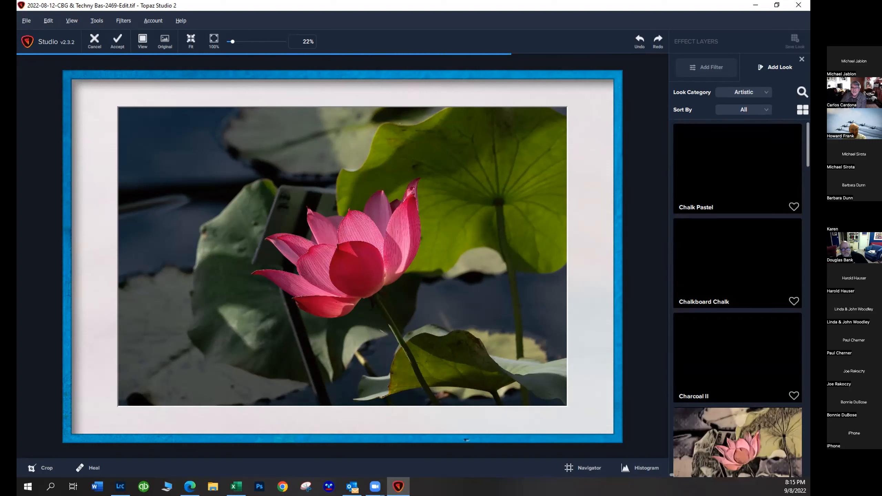
{"action": "left_click_drag", "start_coordinate": [804, 148], "coordinate": [806, 185]}
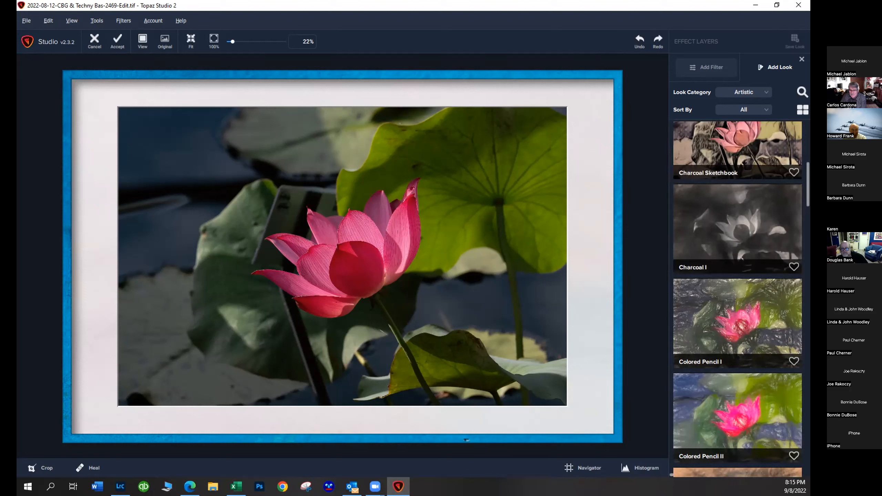
{"action": "scroll", "coordinate": [805, 199], "scroll_direction": "down", "scroll_amount": 8}
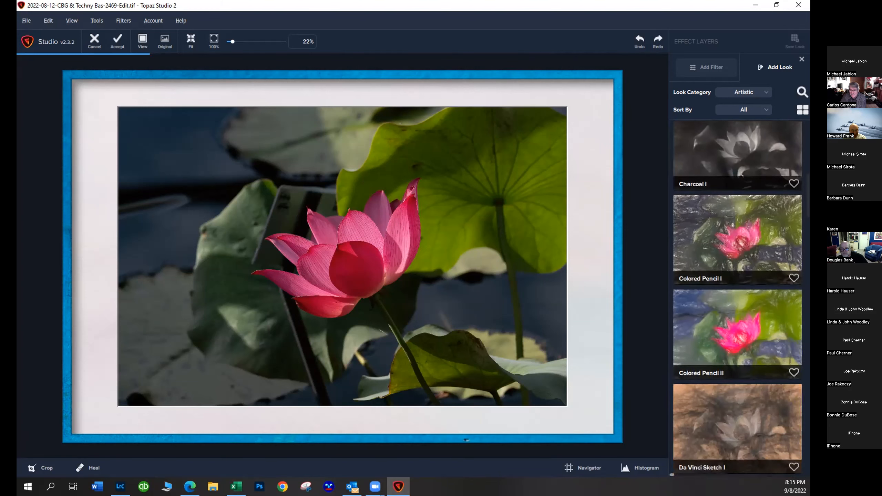
{"action": "scroll", "coordinate": [737, 299], "scroll_direction": "down", "scroll_amount": 3}
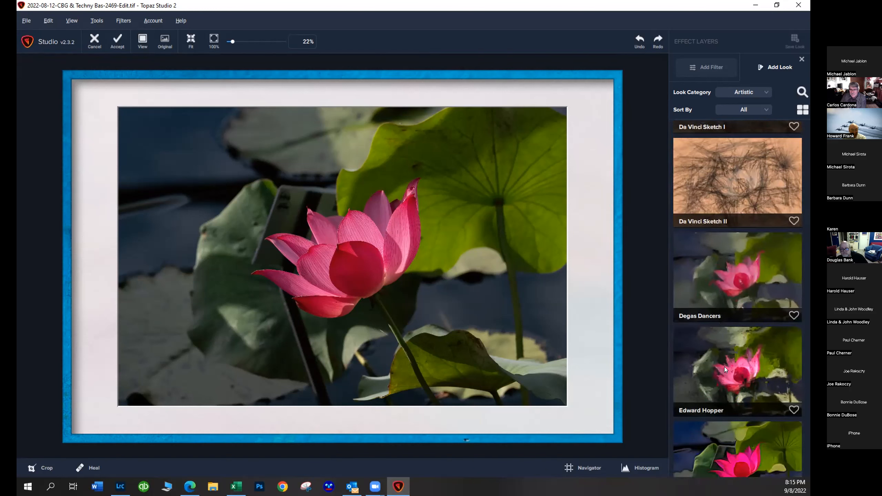
{"action": "left_click_drag", "start_coordinate": [804, 240], "coordinate": [804, 336]}
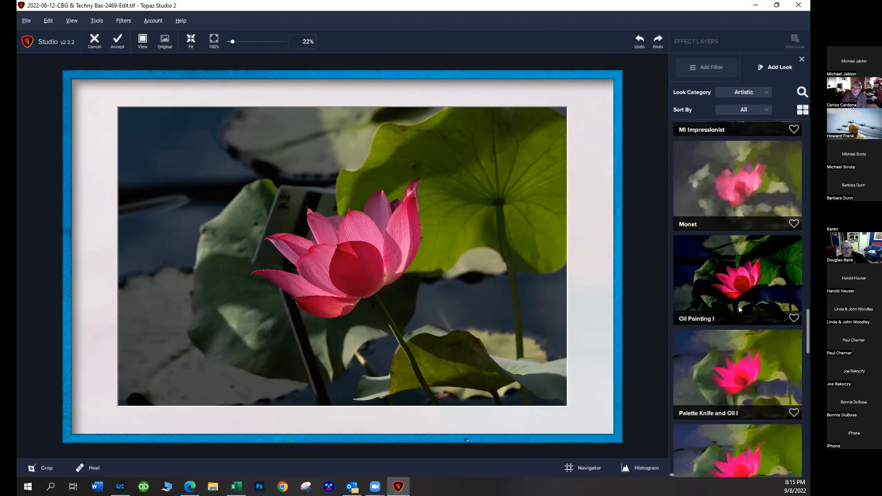
{"action": "left_click", "coordinate": [736, 292]}
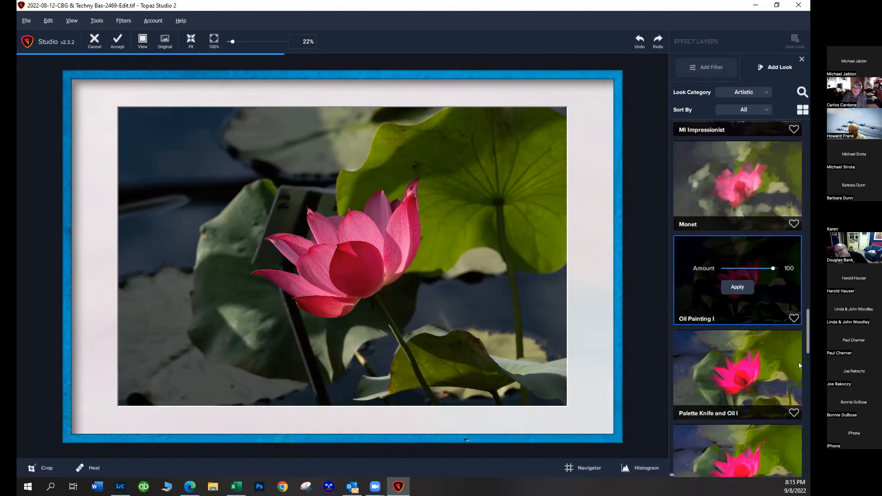
{"action": "left_click_drag", "start_coordinate": [804, 329], "coordinate": [808, 475]}
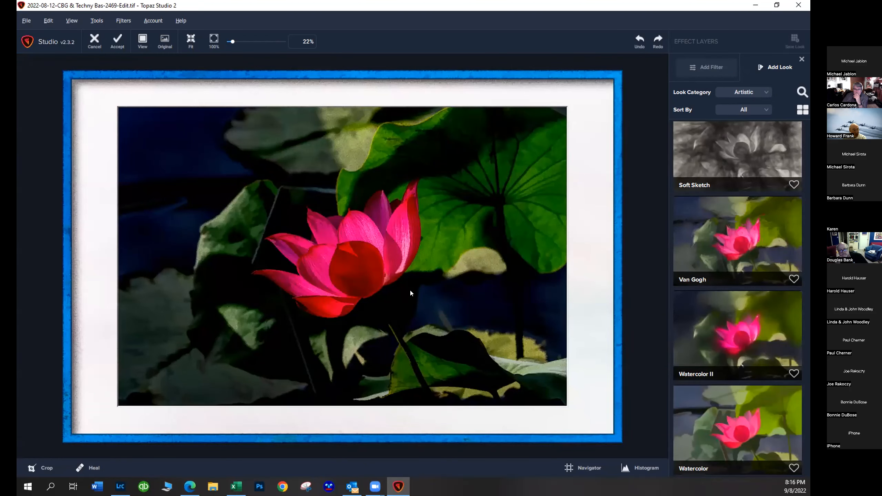
Close Topaz Studio 2 without saving the changes to the lotus photo
{"action": "left_click", "coordinate": [792, 5]}
{"action": "left_click", "coordinate": [465, 291]}
{"action": "left_click", "coordinate": [797, 4]}
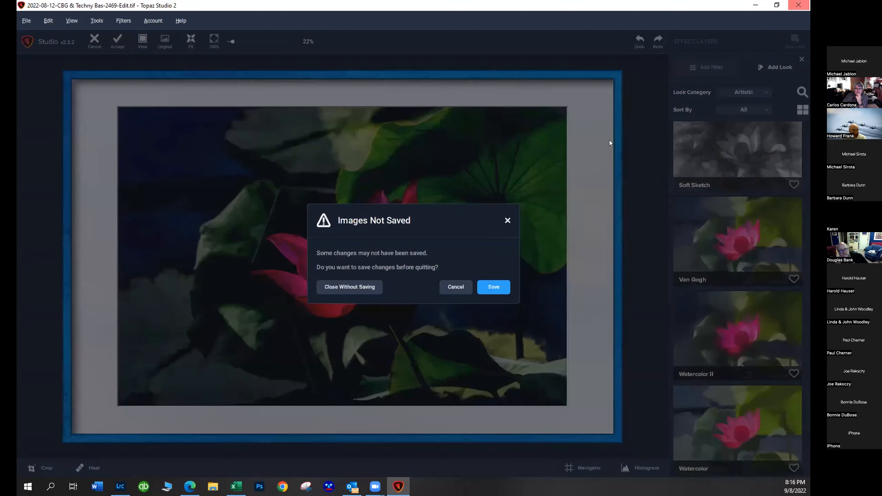
{"action": "left_click", "coordinate": [369, 290]}
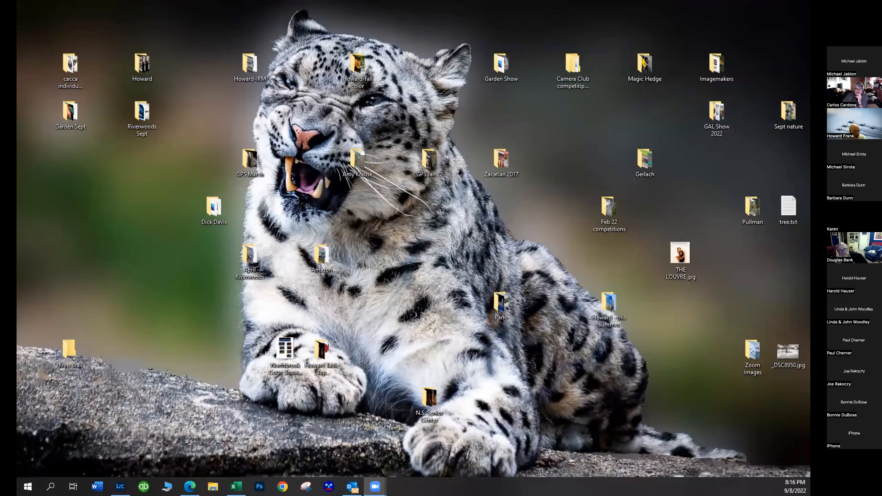
Switch to Lightroom Classic and open 2022-08-12-CBG & Techny Bas-2469-Edit.tif in Silver Efex Pro 3 as a copy with Lightroom adjustments
{"action": "left_click", "coordinate": [120, 487]}
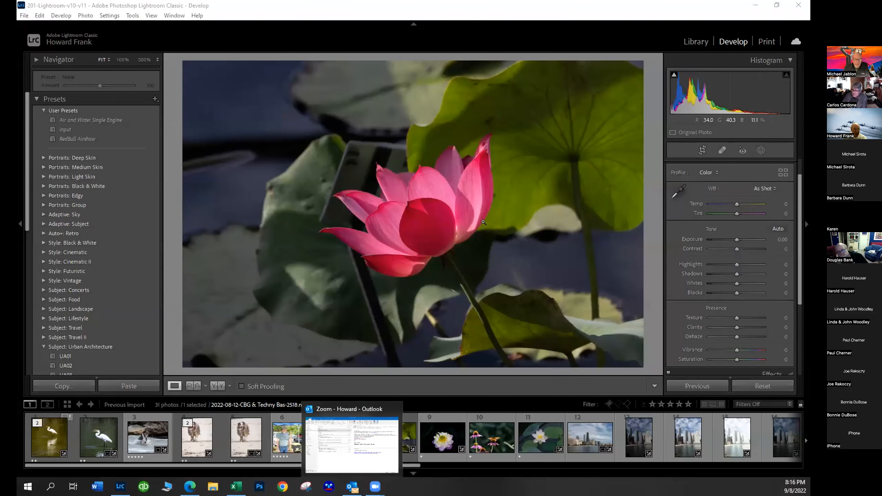
{"action": "right_click", "coordinate": [458, 208]}
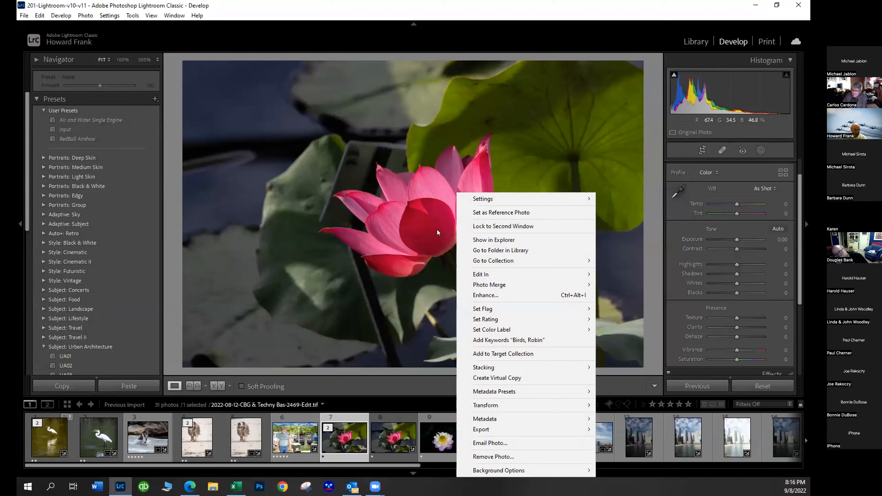
{"action": "mouse_move", "coordinate": [465, 272]}
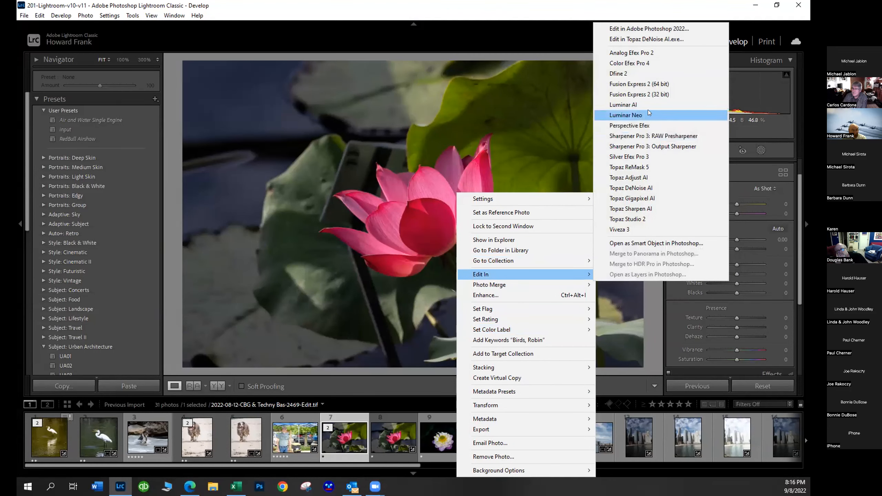
{"action": "left_click", "coordinate": [646, 157]}
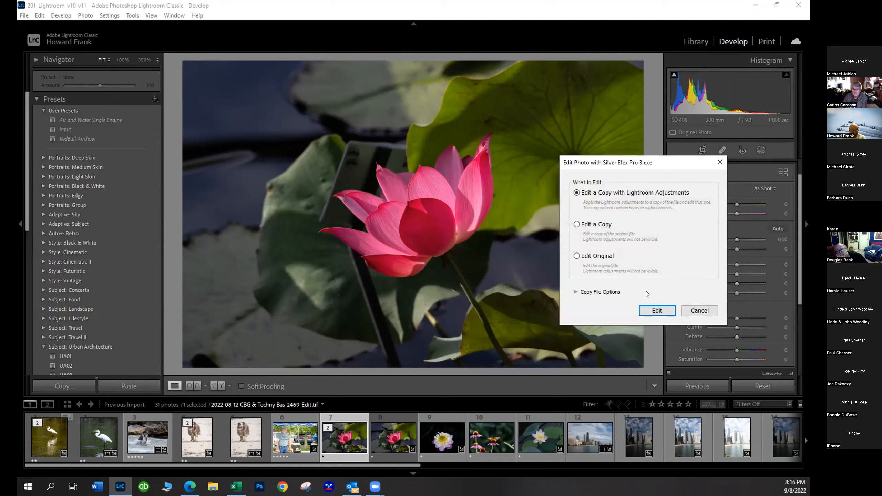
{"action": "left_click", "coordinate": [649, 309]}
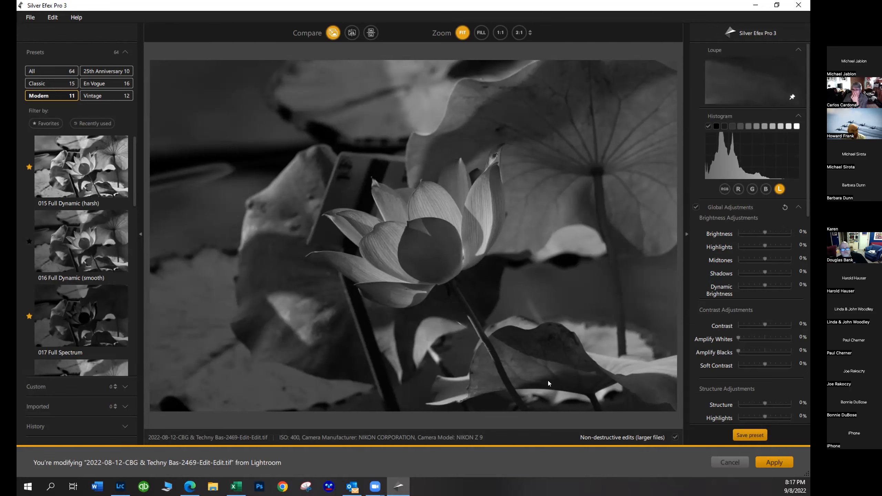
Preview the Modern presets 015 Full Dynamic (harsh), 016 Full Dynamic (smooth) and 018 Full Spectrum Inverse on the lotus
{"action": "left_click", "coordinate": [61, 149]}
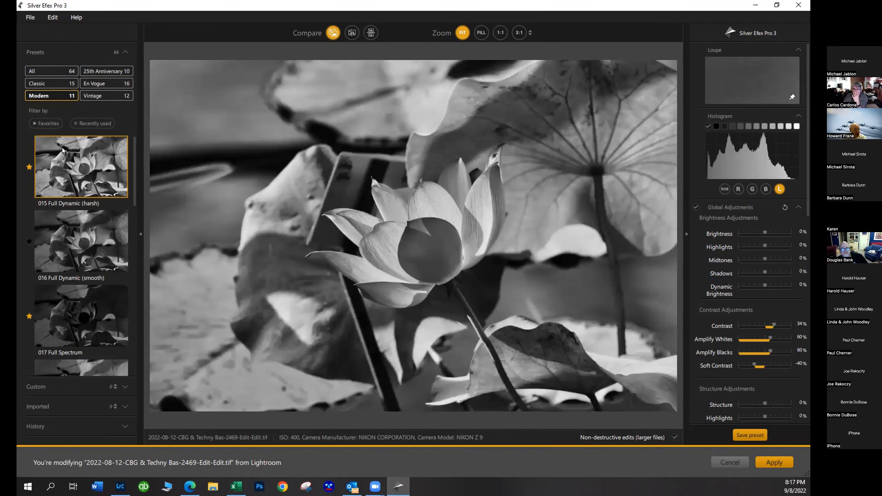
{"action": "left_click", "coordinate": [77, 223]}
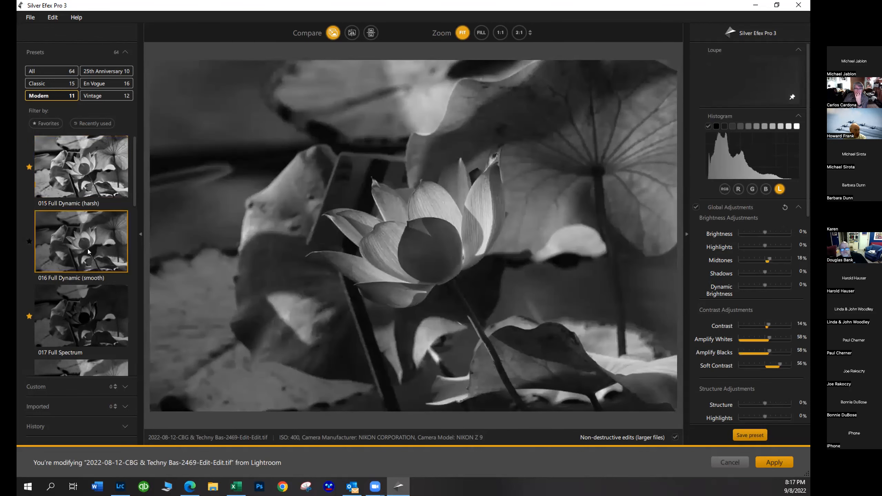
{"action": "left_click_drag", "start_coordinate": [133, 151], "coordinate": [134, 206]}
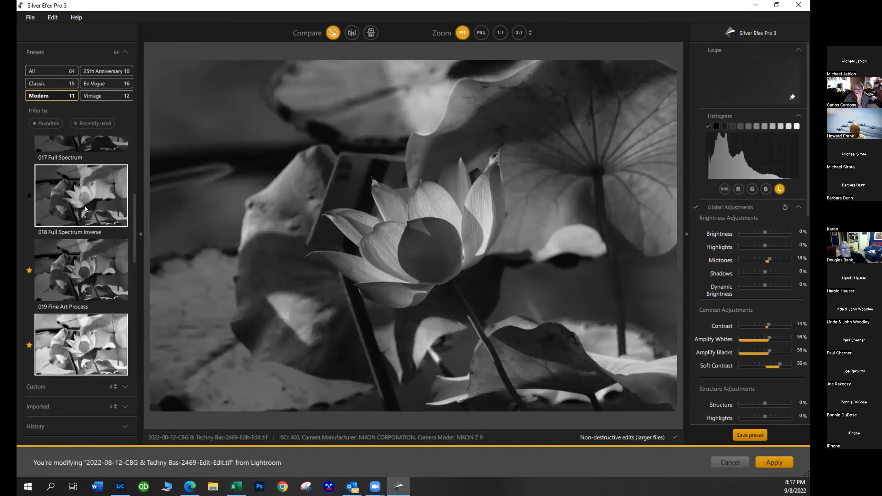
{"action": "left_click", "coordinate": [85, 206]}
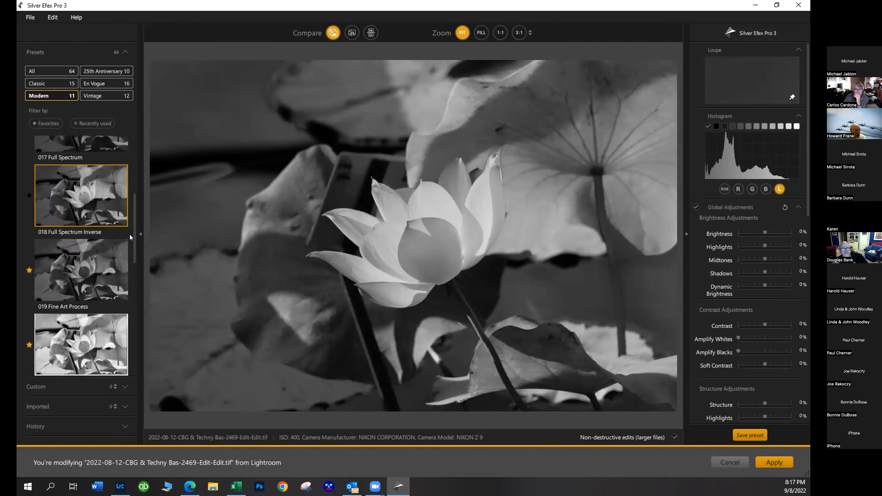
Preview the Modern presets 019 Fine Art Process, 020 Fine Art (high key, framed) and 024 Full Contrast and Structure on the lotus
{"action": "left_click", "coordinate": [62, 284]}
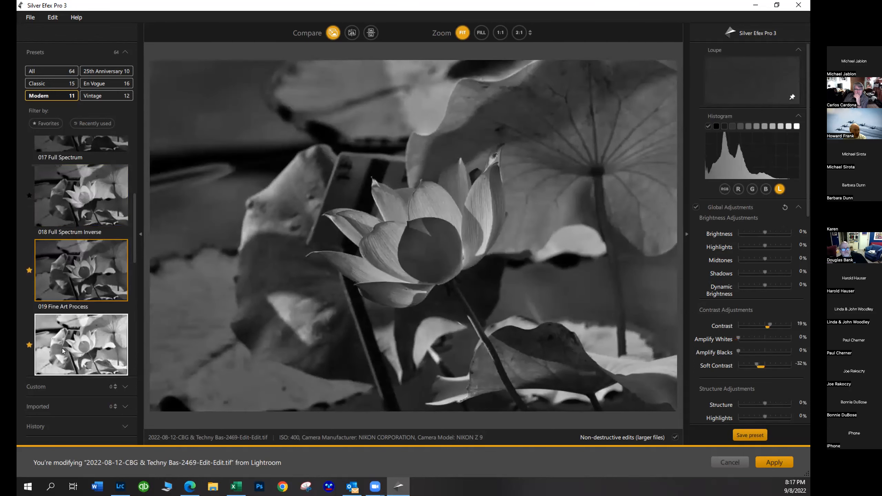
{"action": "left_click", "coordinate": [63, 350]}
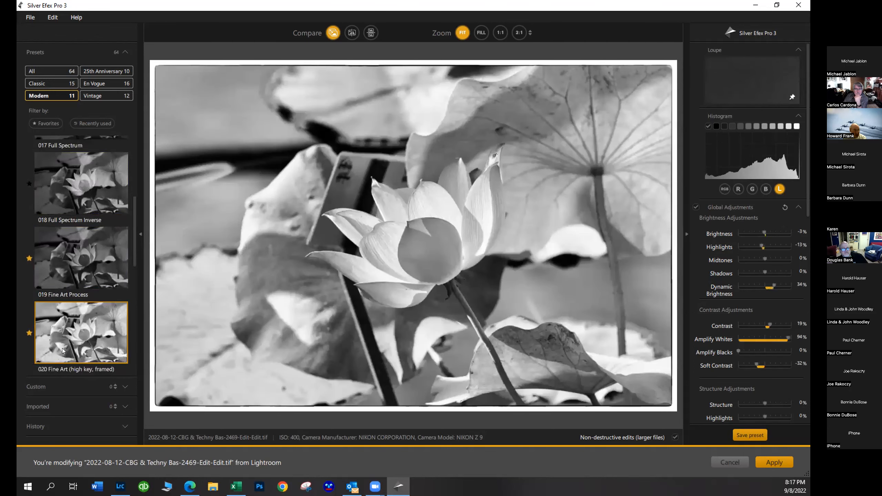
{"action": "left_click", "coordinate": [72, 261]}
{"action": "left_click_drag", "start_coordinate": [131, 217], "coordinate": [139, 334]}
{"action": "left_click", "coordinate": [93, 265]}
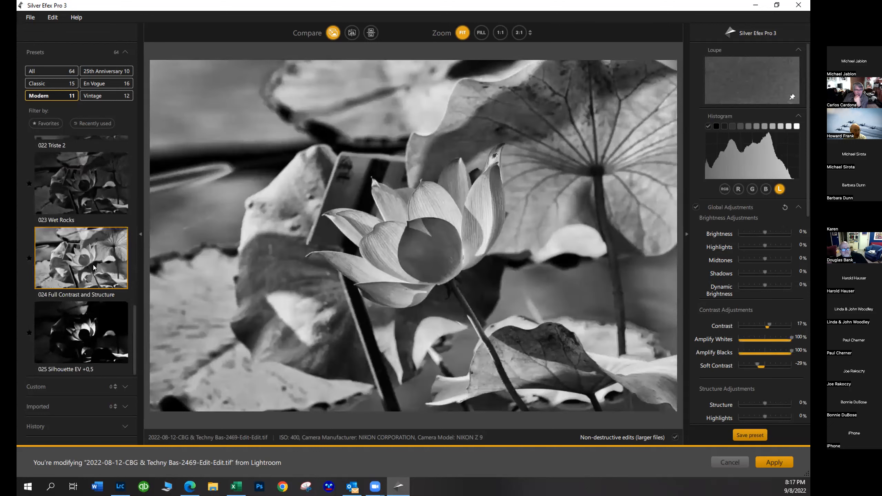
Apply the Modern preset 020 Fine Art (high key, framed) to the lotus and set Amplify Whites to 74%
{"action": "left_click_drag", "start_coordinate": [130, 326], "coordinate": [134, 215]}
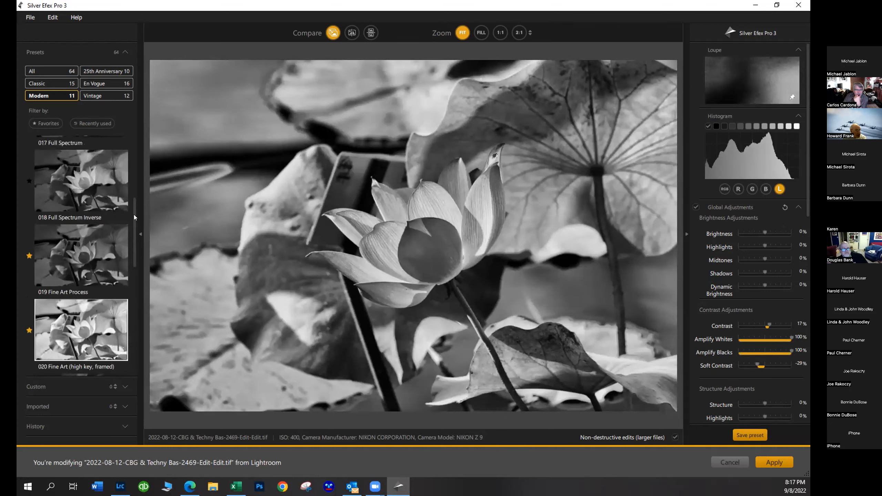
{"action": "left_click", "coordinate": [54, 332]}
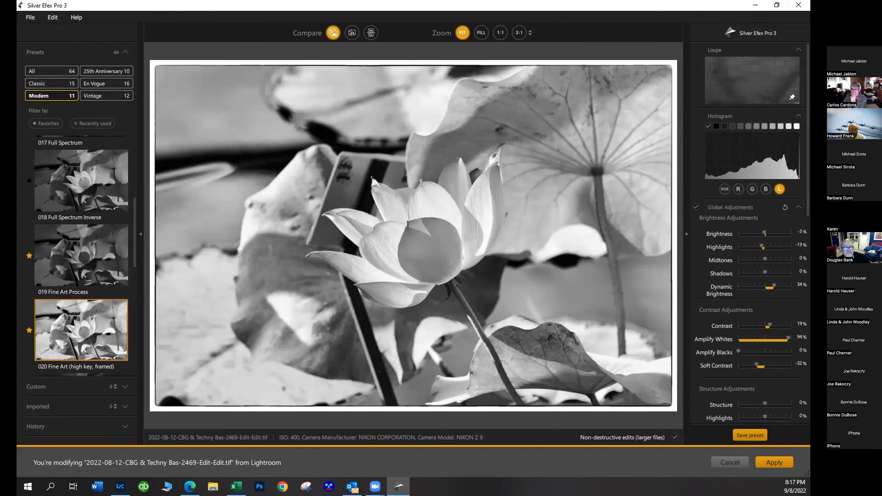
{"action": "scroll", "coordinate": [806, 135], "scroll_direction": "down", "scroll_amount": 3}
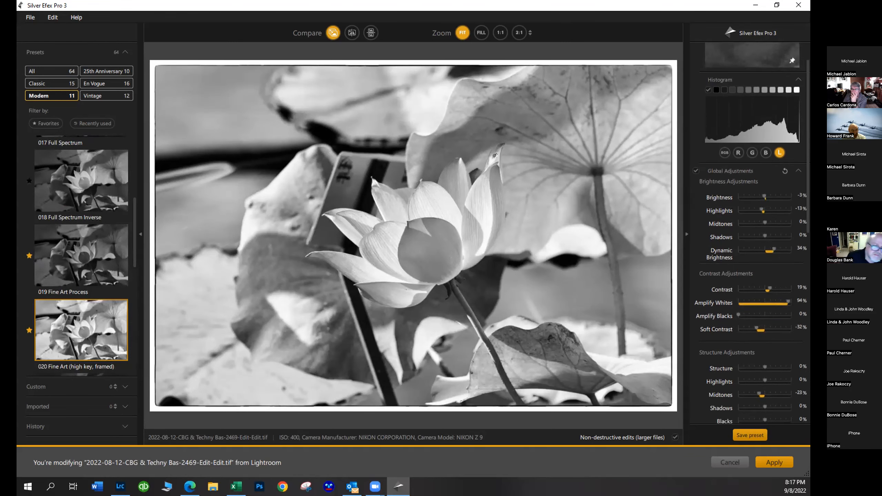
{"action": "scroll", "coordinate": [729, 218], "scroll_direction": "down", "scroll_amount": 2}
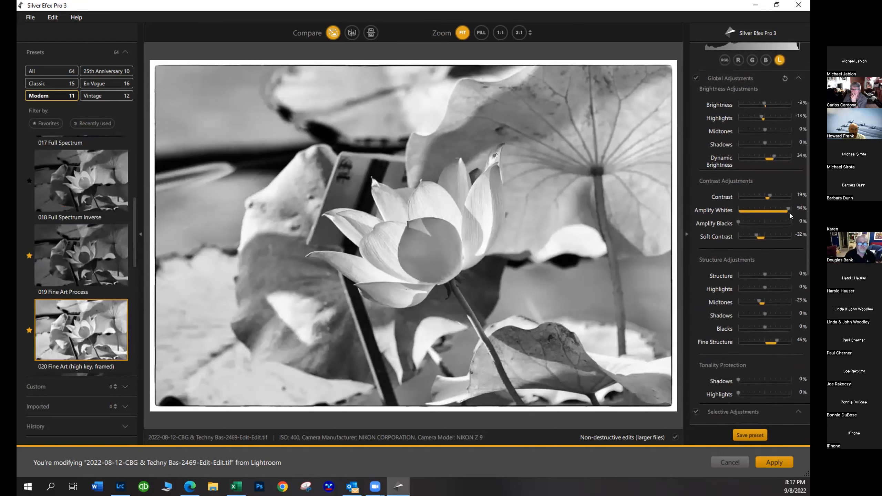
{"action": "left_click_drag", "start_coordinate": [786, 207], "coordinate": [774, 212]}
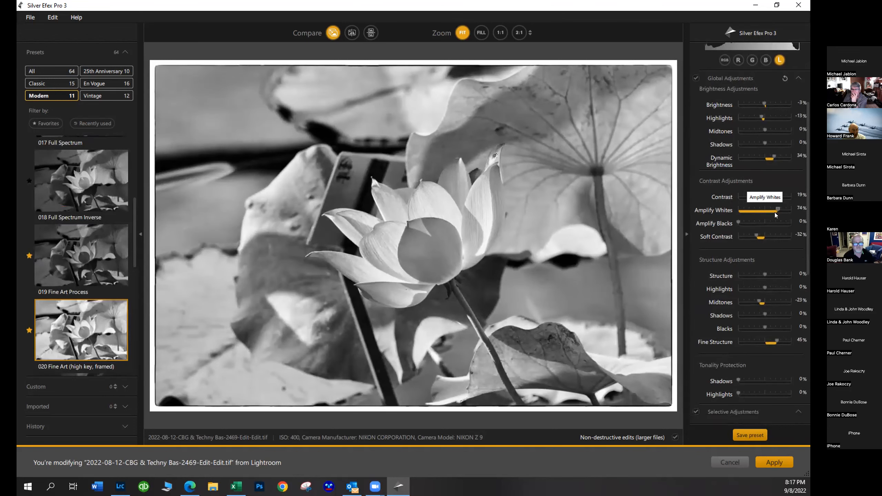
Set Tonality Protection to 47% for Shadows and 16% for Highlights, and collapse the Finishing Adjustments section
{"action": "scroll", "coordinate": [806, 211], "scroll_direction": "down", "scroll_amount": 4}
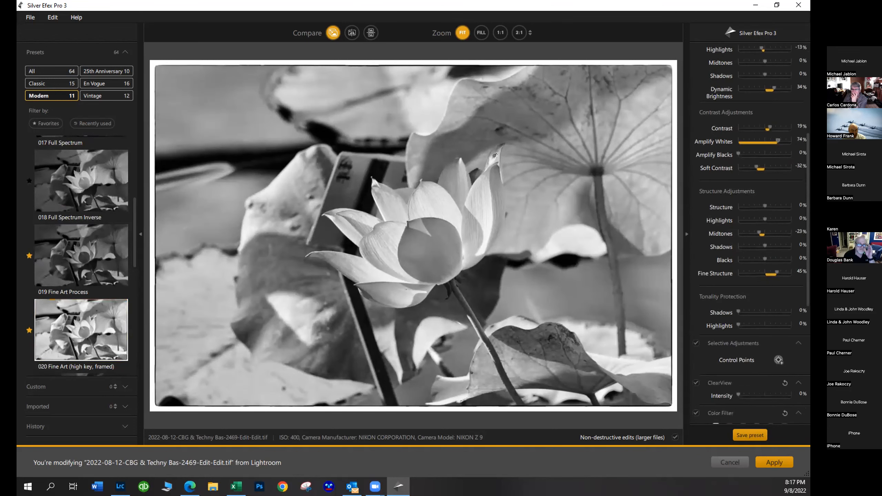
{"action": "mouse_move", "coordinate": [737, 257]}
{"action": "left_mouse_down"}
{"action": "mouse_move", "coordinate": [763, 258]}
{"action": "mouse_move", "coordinate": [746, 269]}
{"action": "left_mouse_up"}
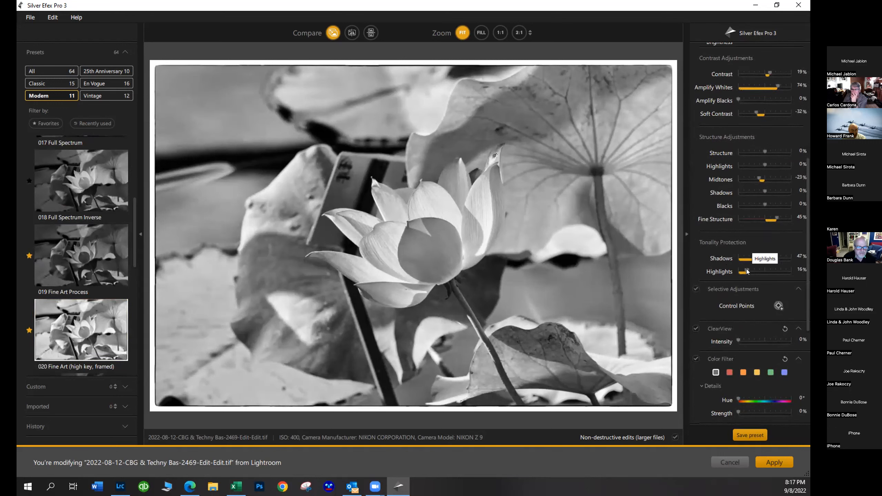
{"action": "left_click_drag", "start_coordinate": [804, 243], "coordinate": [805, 344]}
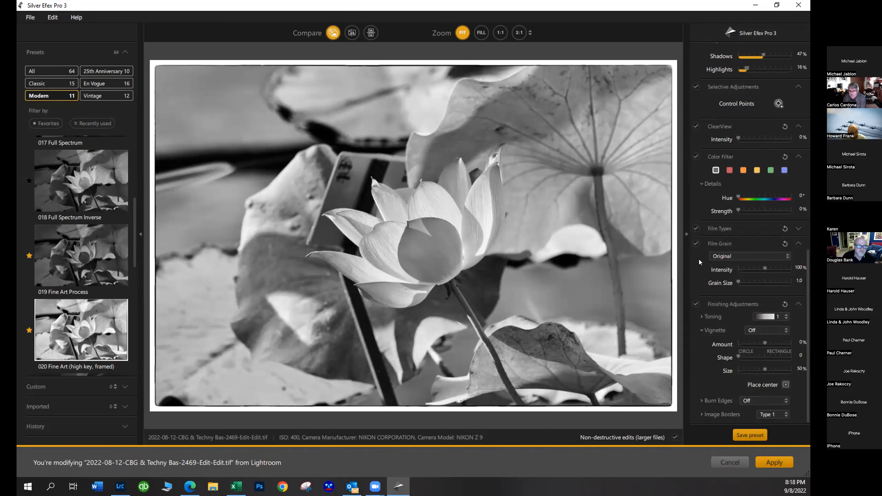
{"action": "left_click", "coordinate": [707, 298]}
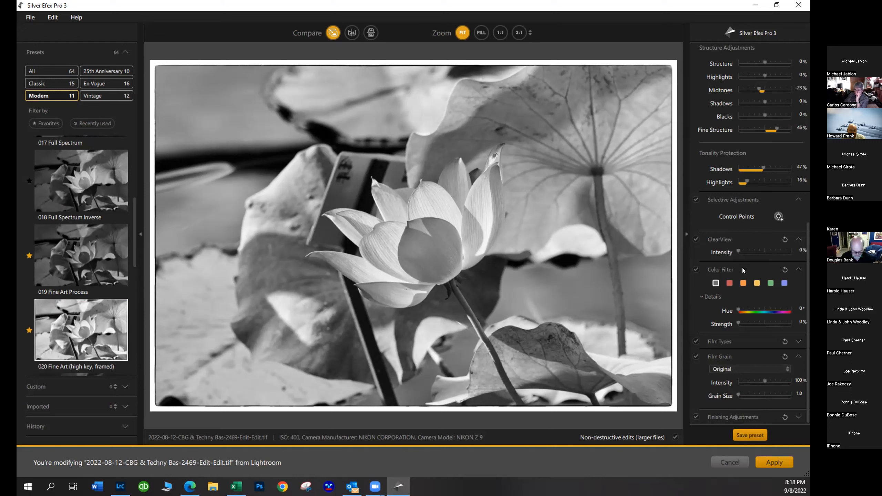
Place two control points side by side on the dark, round central area of the lotus flower
{"action": "left_click", "coordinate": [778, 215]}
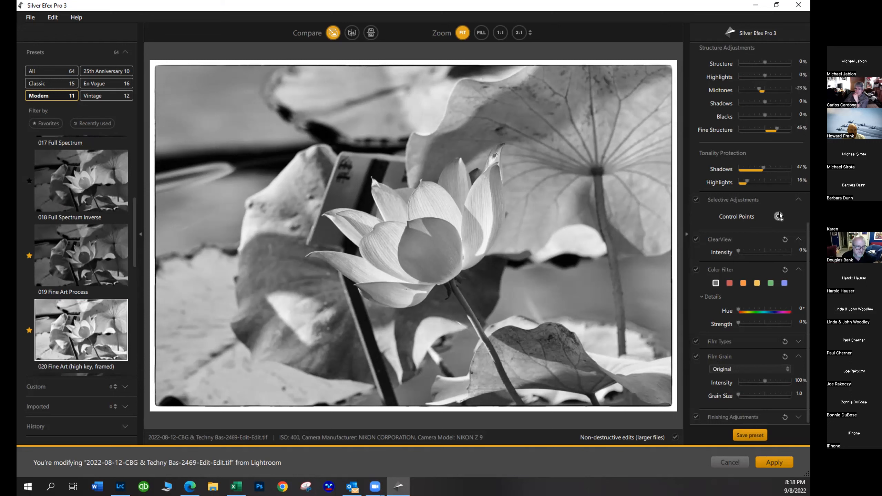
{"action": "left_click", "coordinate": [433, 242]}
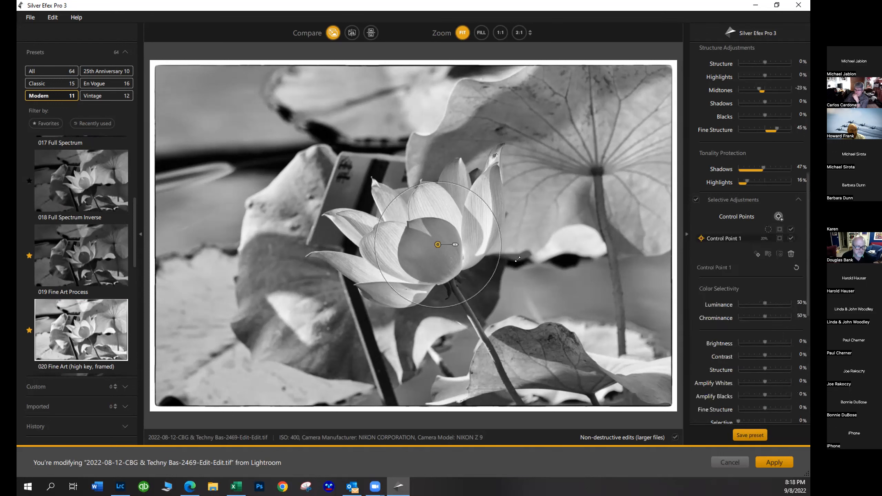
{"action": "left_click", "coordinate": [449, 245]}
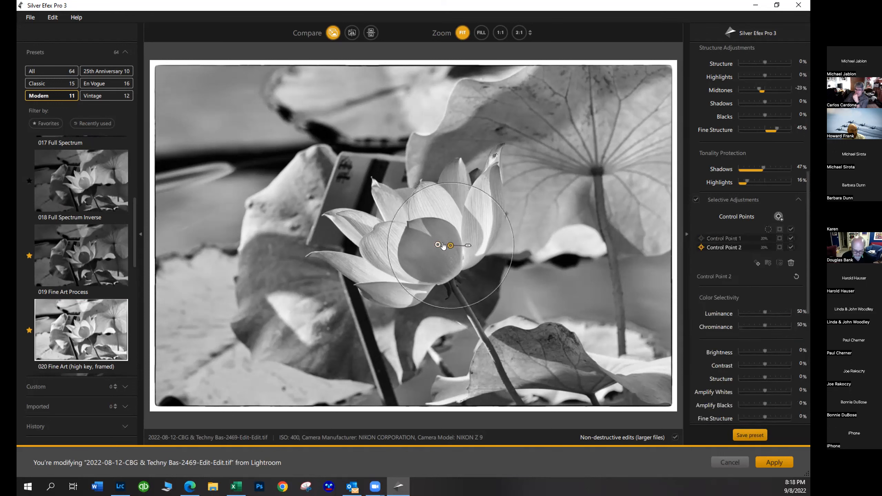
Reposition Control Point 1 on the left part of the lotus center and enlarge its circle to surround the whole flower
{"action": "left_click_drag", "start_coordinate": [437, 245], "coordinate": [411, 245]}
{"action": "left_click_drag", "start_coordinate": [474, 229], "coordinate": [521, 217]}
{"action": "left_click_drag", "start_coordinate": [435, 245], "coordinate": [433, 245]}
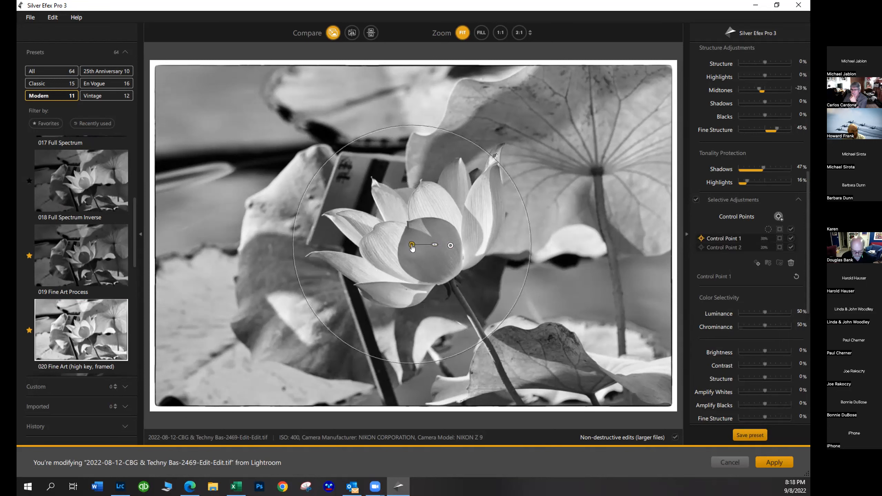
{"action": "left_click", "coordinate": [449, 245]}
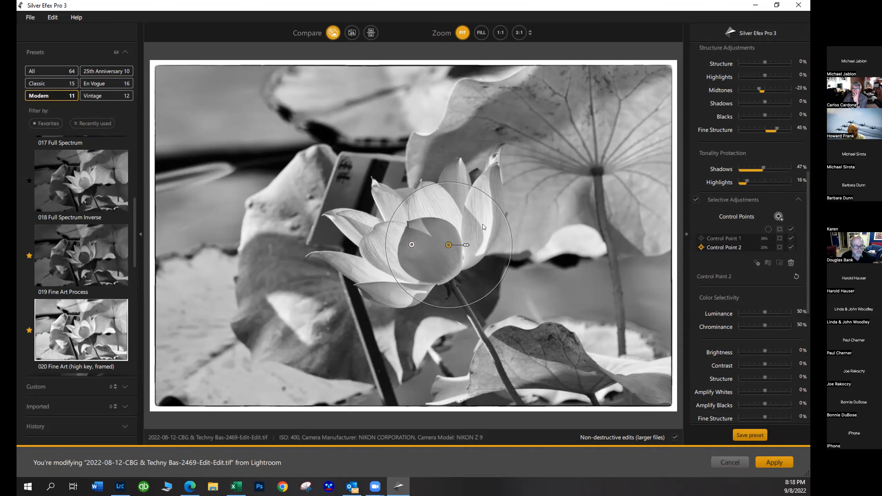
{"action": "left_click", "coordinate": [480, 263]}
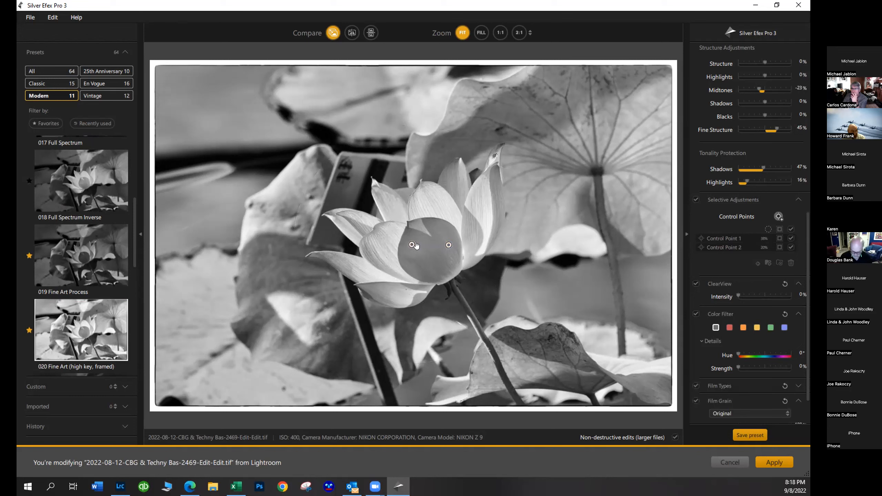
{"action": "left_click_drag", "start_coordinate": [412, 246], "coordinate": [420, 243]}
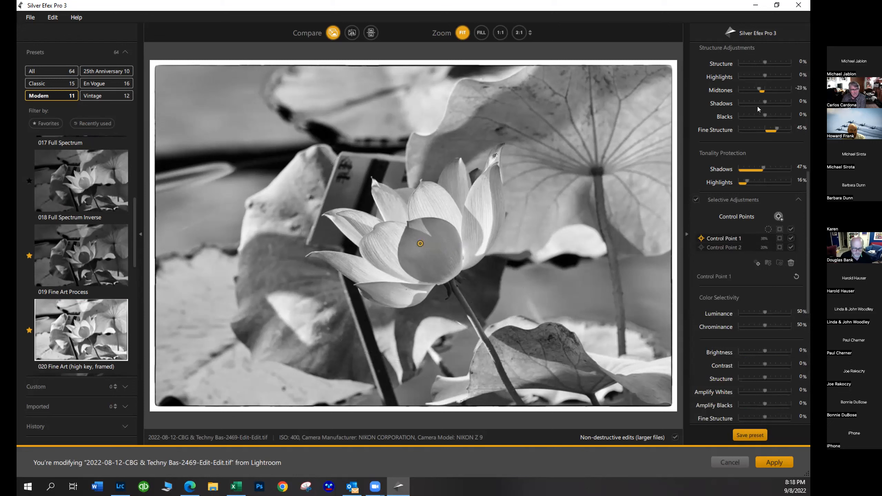
Set the global Structure adjustment for Midtones to 50%
{"action": "left_click_drag", "start_coordinate": [761, 91], "coordinate": [777, 100]}
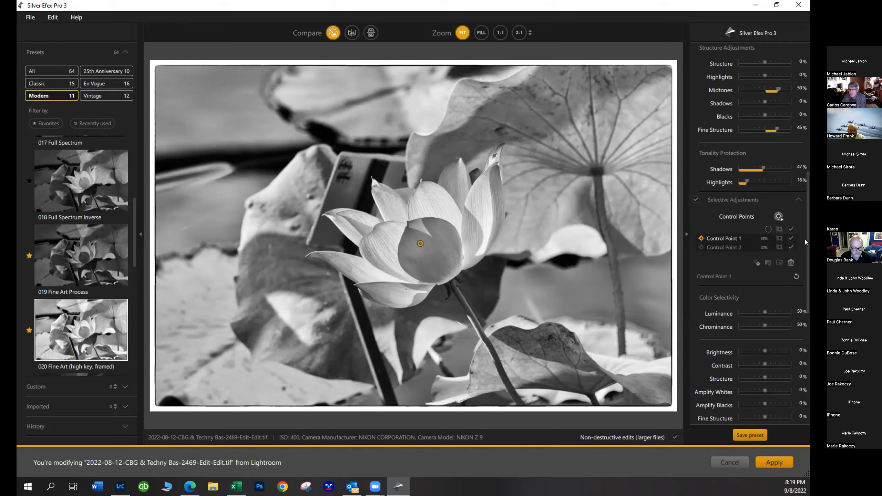
{"action": "scroll", "coordinate": [806, 239], "scroll_direction": "down", "scroll_amount": 8}
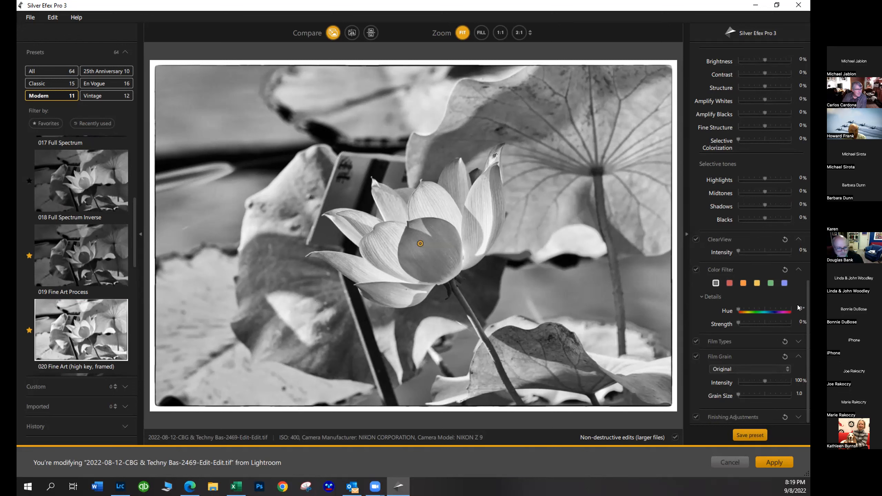
{"action": "scroll", "coordinate": [804, 294], "scroll_direction": "up", "scroll_amount": 5}
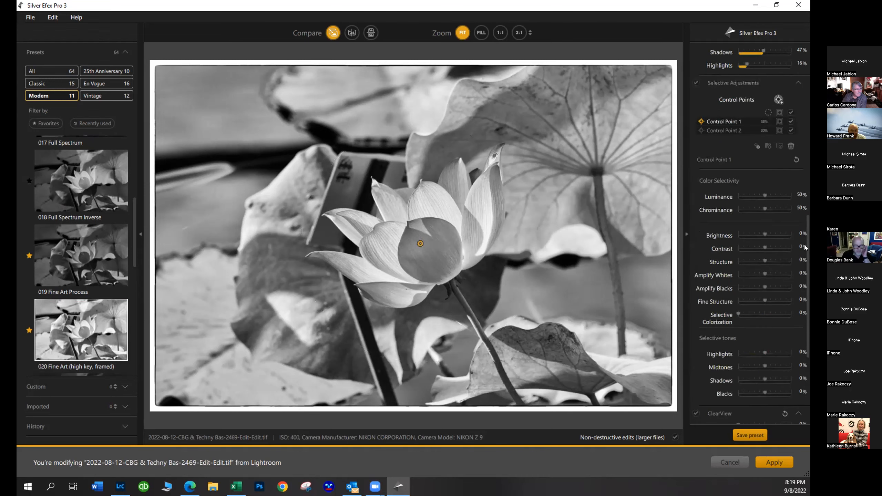
{"action": "scroll", "coordinate": [804, 247], "scroll_direction": "up", "scroll_amount": 4}
{"action": "scroll", "coordinate": [749, 233], "scroll_direction": "up", "scroll_amount": 4}
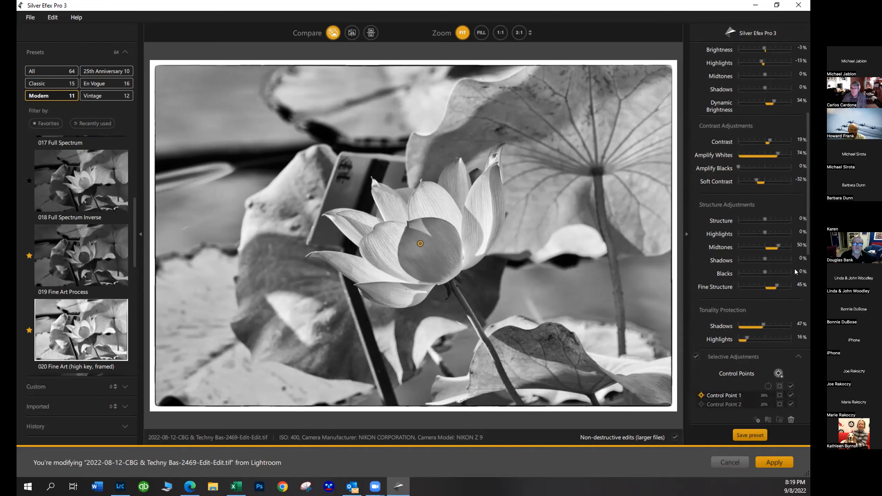
Set the Selective Colorization of Control Point 1 to 21% to bring back color in the lotus center
{"action": "scroll", "coordinate": [805, 219], "scroll_direction": "down", "scroll_amount": 4}
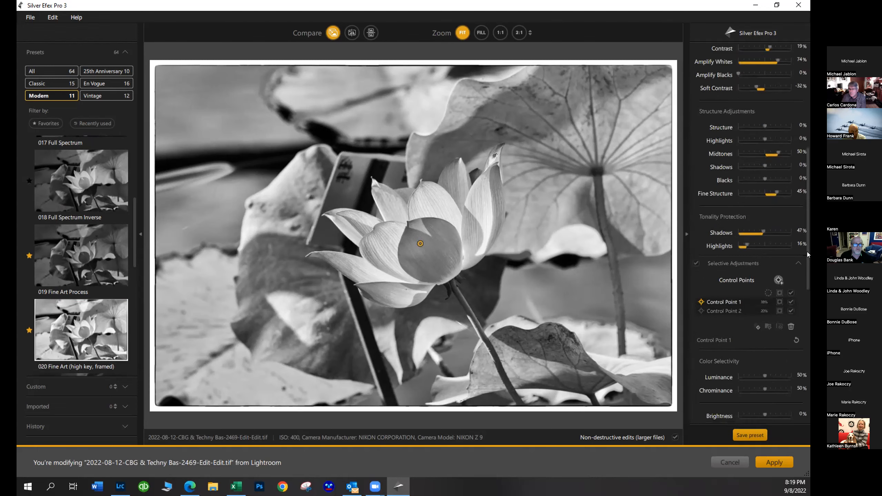
{"action": "scroll", "coordinate": [750, 232], "scroll_direction": "down", "scroll_amount": 5}
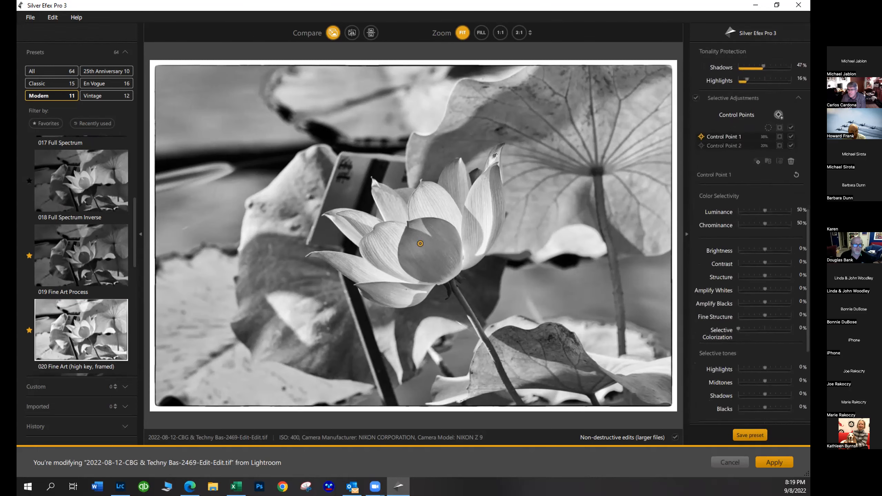
{"action": "scroll", "coordinate": [750, 230], "scroll_direction": "down", "scroll_amount": 1}
{"action": "scroll", "coordinate": [750, 229], "scroll_direction": "down", "scroll_amount": 4}
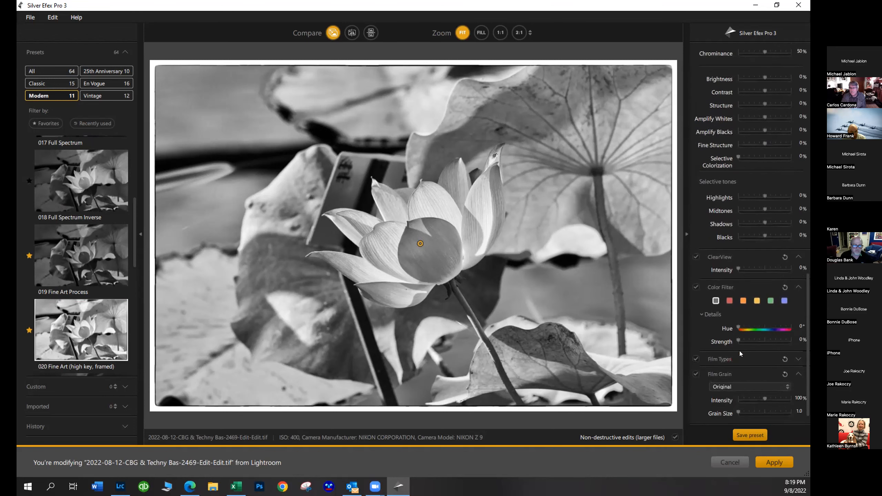
{"action": "left_click_drag", "start_coordinate": [737, 158], "coordinate": [750, 163]}
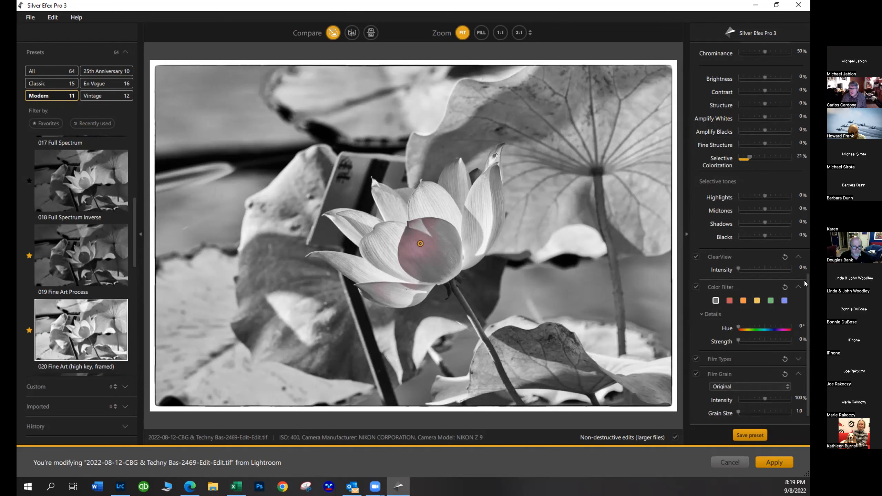
Try the red, orange, yellow and green color filters on the lotus, and leave the blue filter applied
{"action": "scroll", "coordinate": [804, 283], "scroll_direction": "up", "scroll_amount": 1}
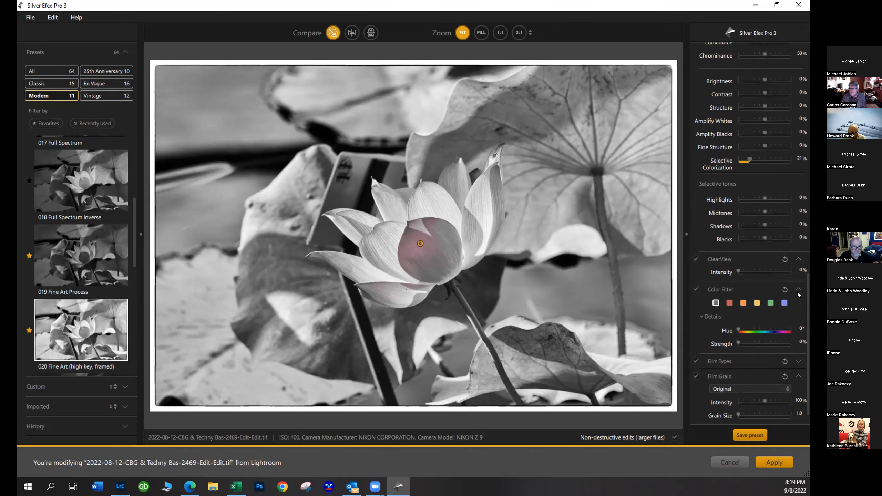
{"action": "left_click", "coordinate": [729, 304]}
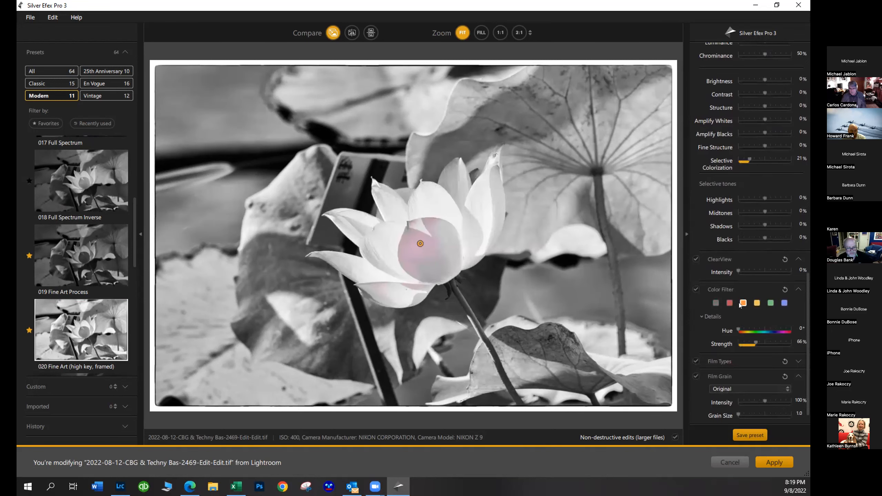
{"action": "left_click", "coordinate": [740, 303]}
{"action": "left_click", "coordinate": [756, 303]}
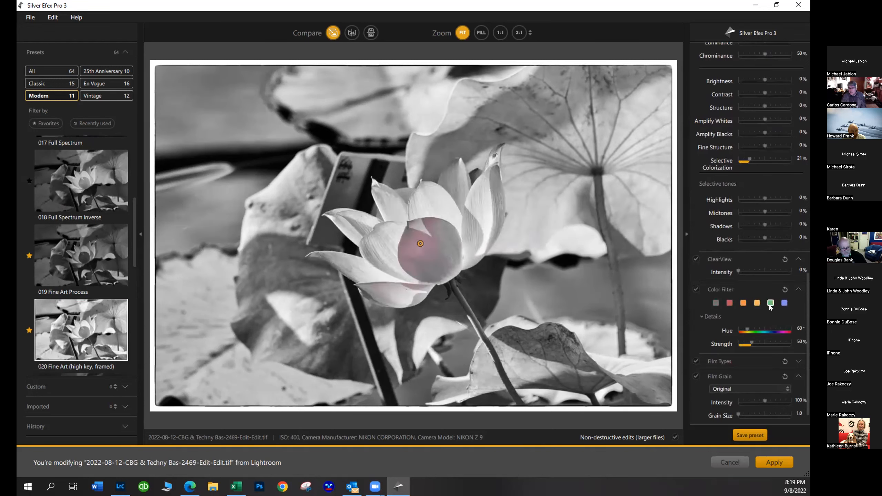
{"action": "left_click", "coordinate": [769, 303]}
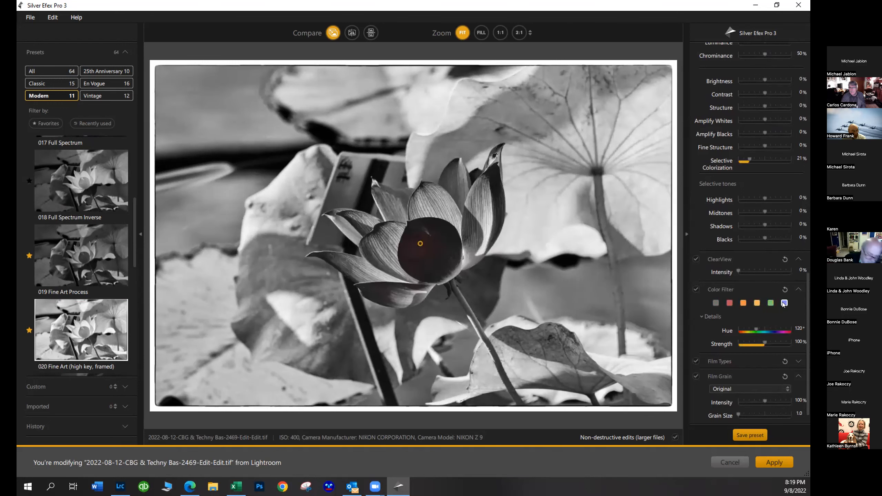
{"action": "left_click", "coordinate": [784, 303]}
Collapse the Film Grain section and review the global brightness, contrast and structure adjustments
{"action": "scroll", "coordinate": [805, 294], "scroll_direction": "down", "scroll_amount": 1}
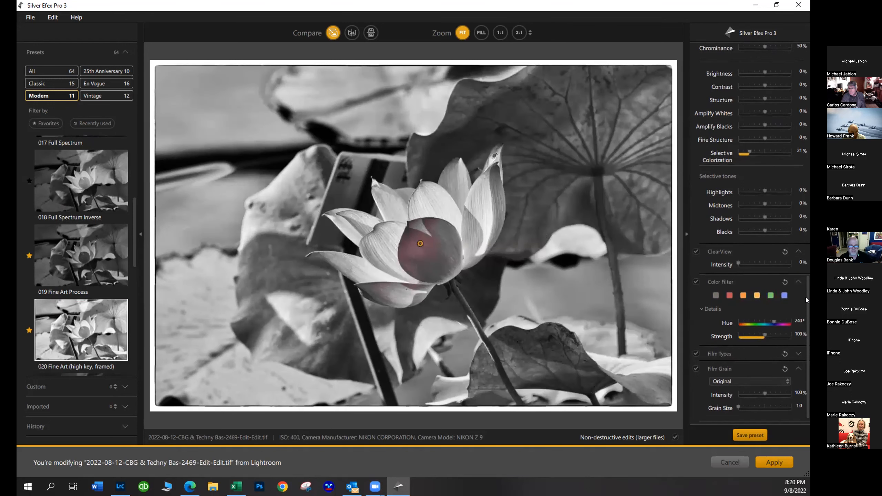
{"action": "scroll", "coordinate": [805, 299], "scroll_direction": "down", "scroll_amount": 2}
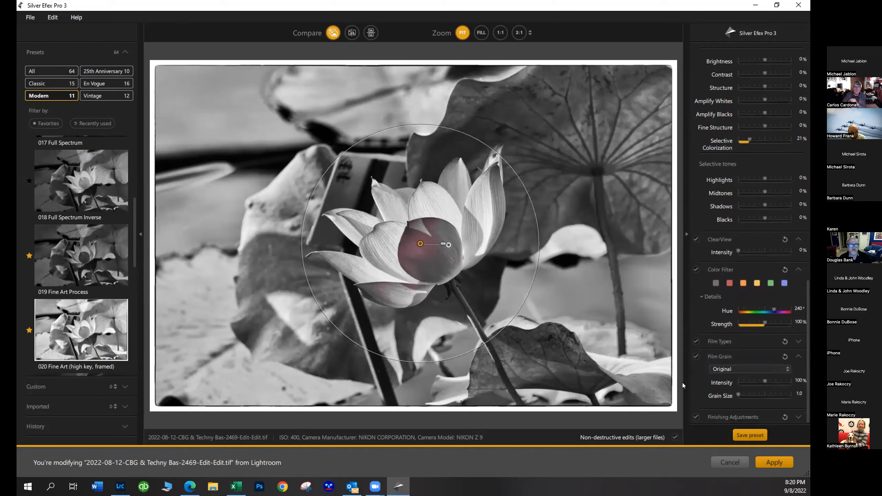
{"action": "left_click", "coordinate": [692, 358]}
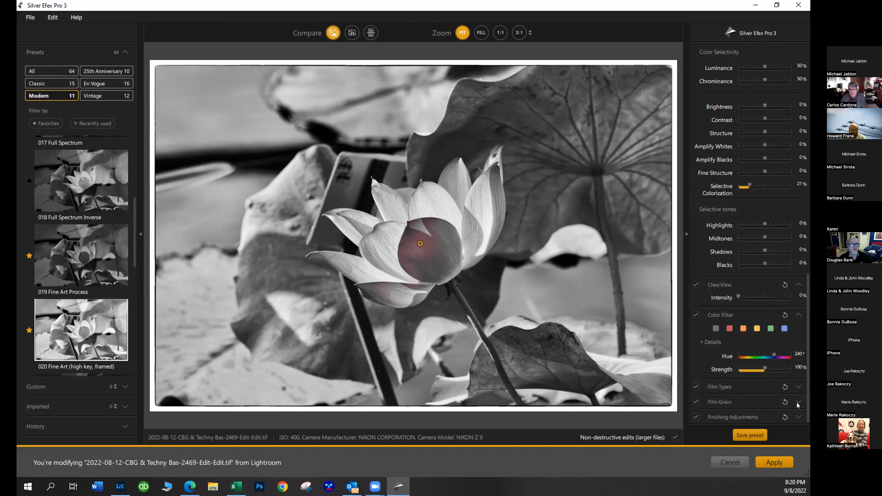
{"action": "scroll", "coordinate": [805, 295], "scroll_direction": "up", "scroll_amount": 10}
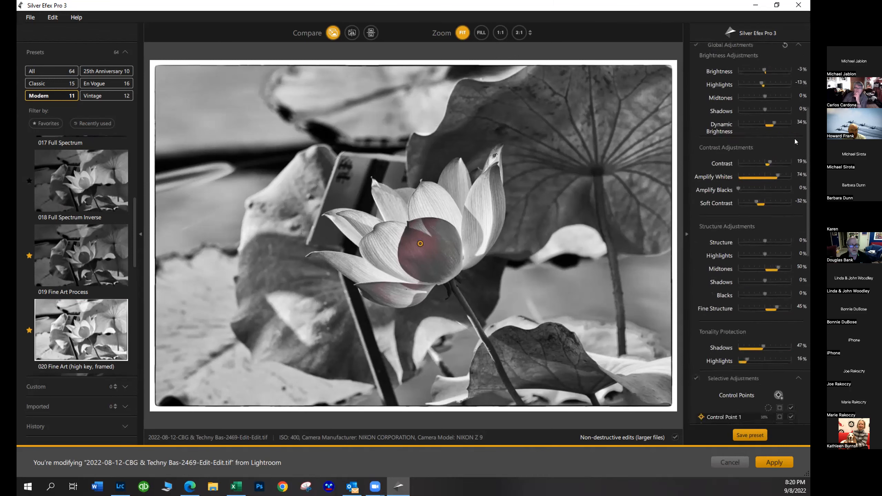
Review the global adjustments, deselect Control Point 1 and cancel the Silver Efex edit to return to Lightroom Classic
{"action": "scroll", "coordinate": [791, 90], "scroll_direction": "up", "scroll_amount": 3}
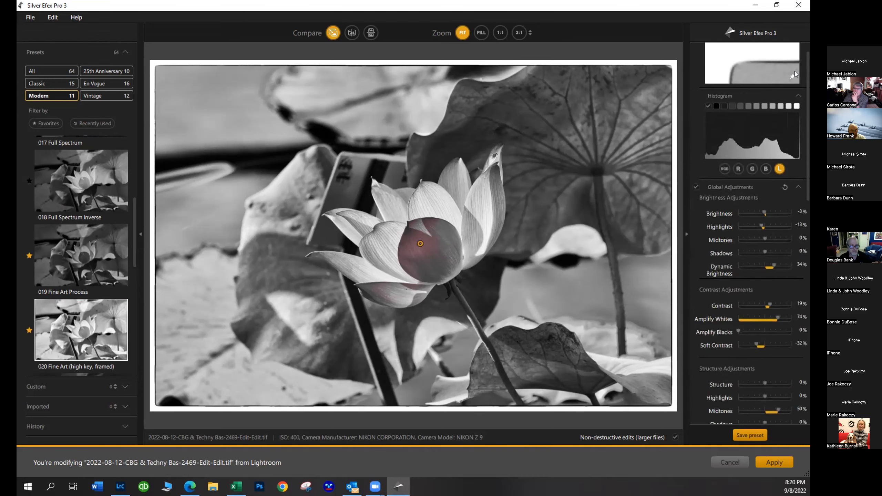
{"action": "scroll", "coordinate": [796, 91], "scroll_direction": "down", "scroll_amount": 5}
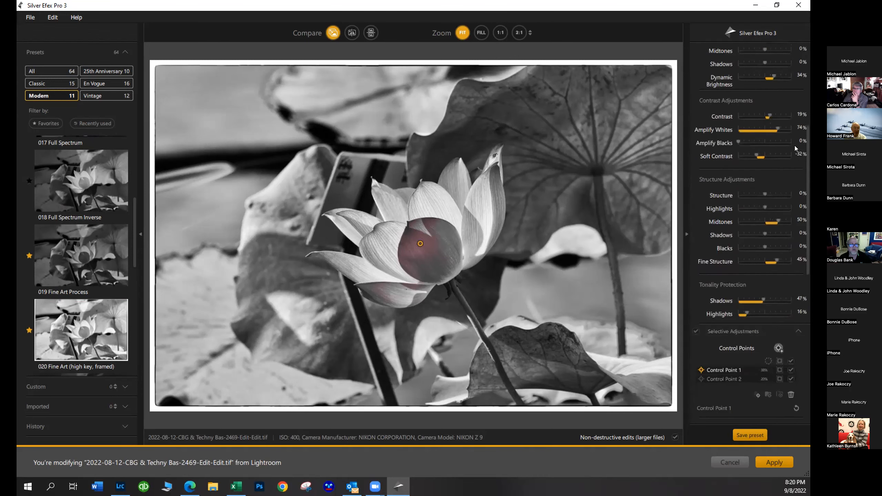
{"action": "scroll", "coordinate": [794, 159], "scroll_direction": "down", "scroll_amount": 3}
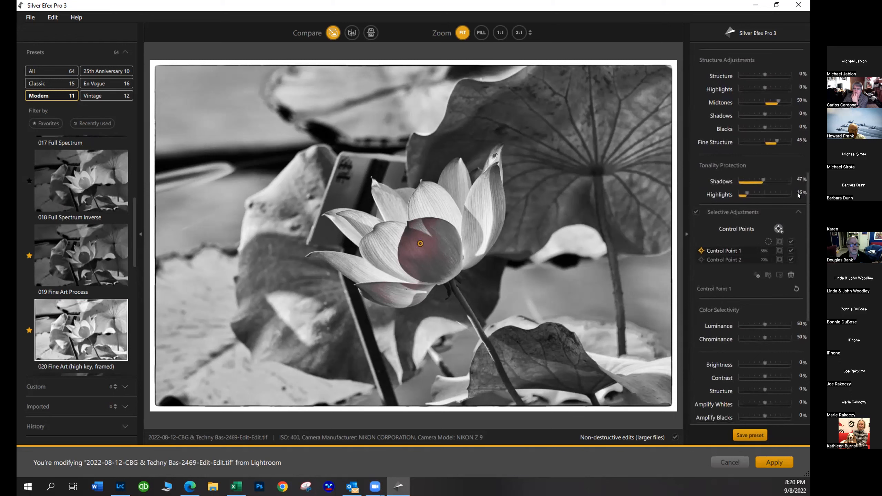
{"action": "left_click", "coordinate": [418, 303]}
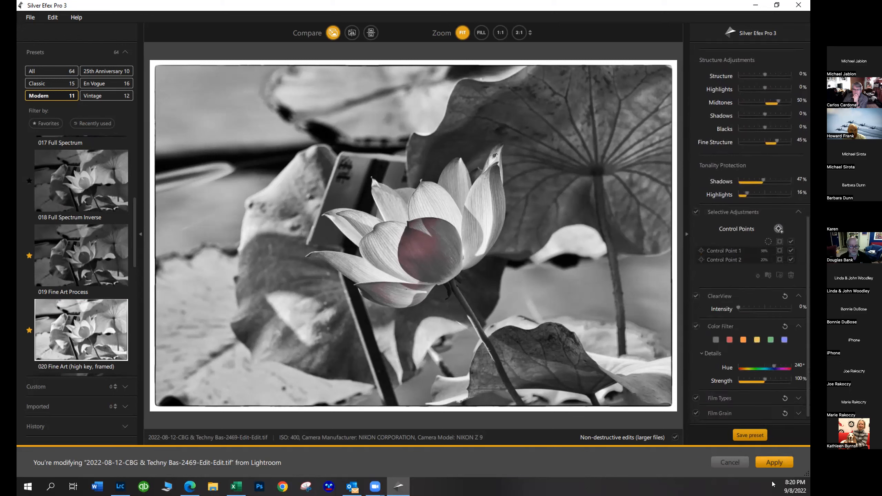
{"action": "left_click", "coordinate": [730, 461]}
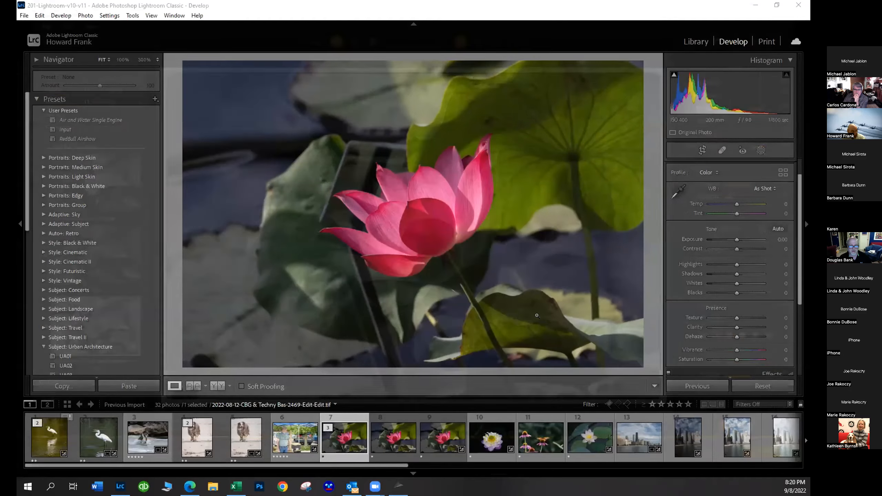
Send the lotus photo to Silver Efex Pro 3 as a copy with Lightroom adjustments
{"action": "right_click", "coordinate": [514, 276]}
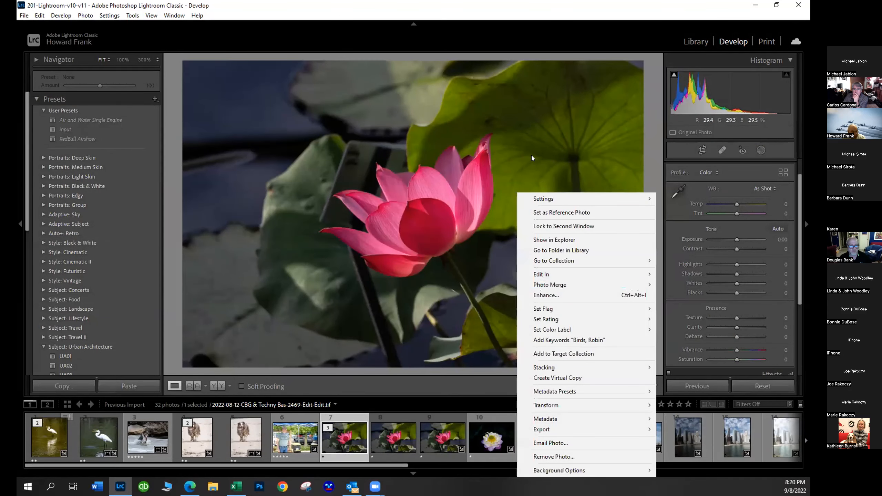
{"action": "mouse_move", "coordinate": [547, 269]}
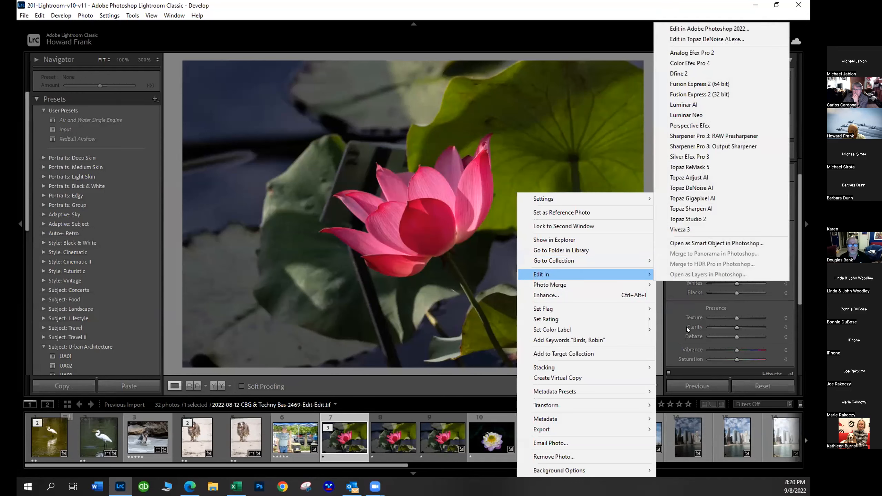
{"action": "left_click", "coordinate": [690, 156]}
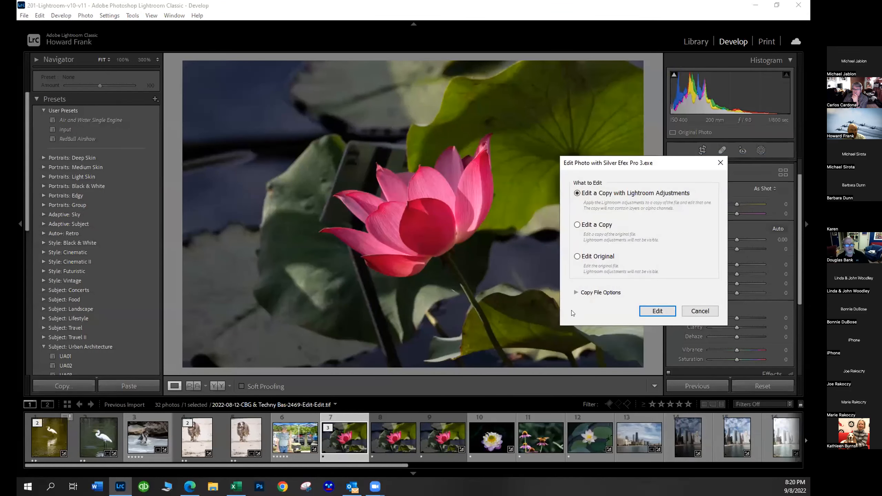
{"action": "left_click", "coordinate": [667, 311]}
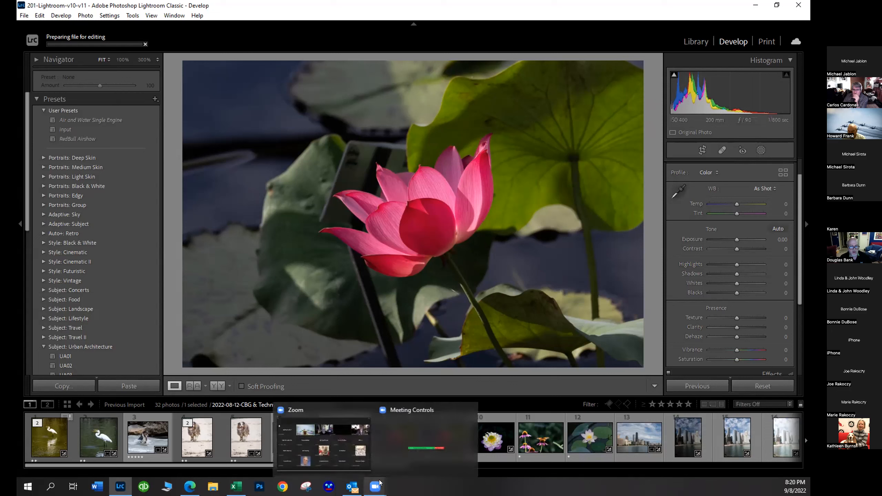
Send the lotus photo to Silver Efex Pro 3 again, using the Edit a Copy option
{"action": "right_click", "coordinate": [429, 251]}
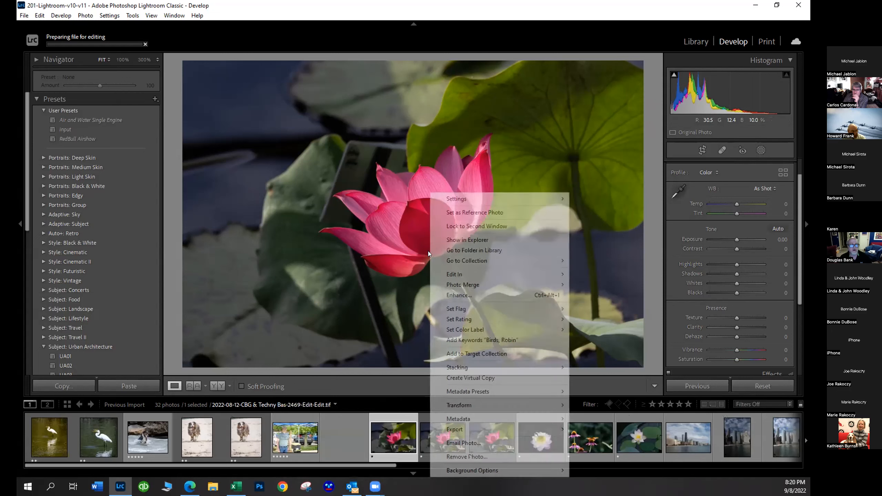
{"action": "mouse_move", "coordinate": [467, 275]}
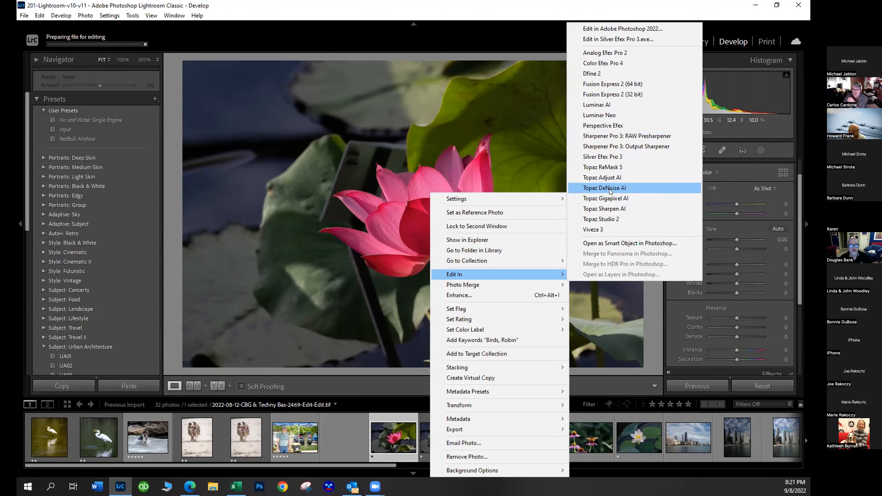
{"action": "left_click", "coordinate": [610, 157]}
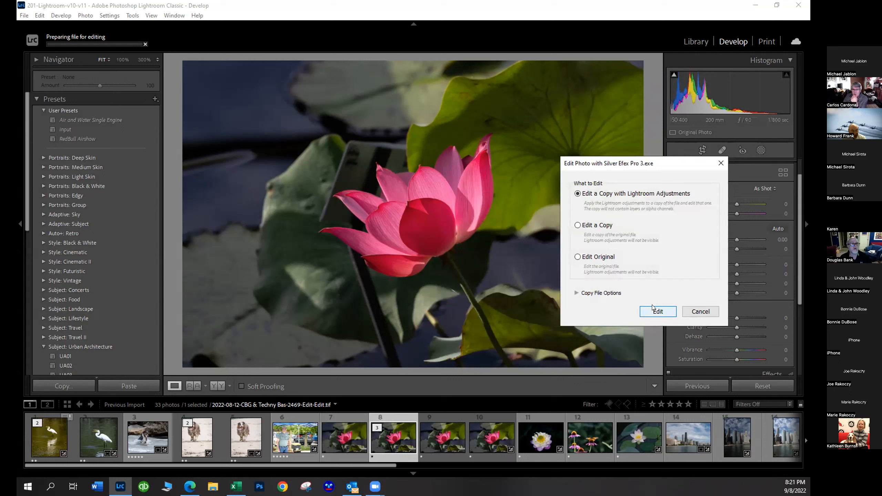
{"action": "left_click", "coordinate": [577, 224]}
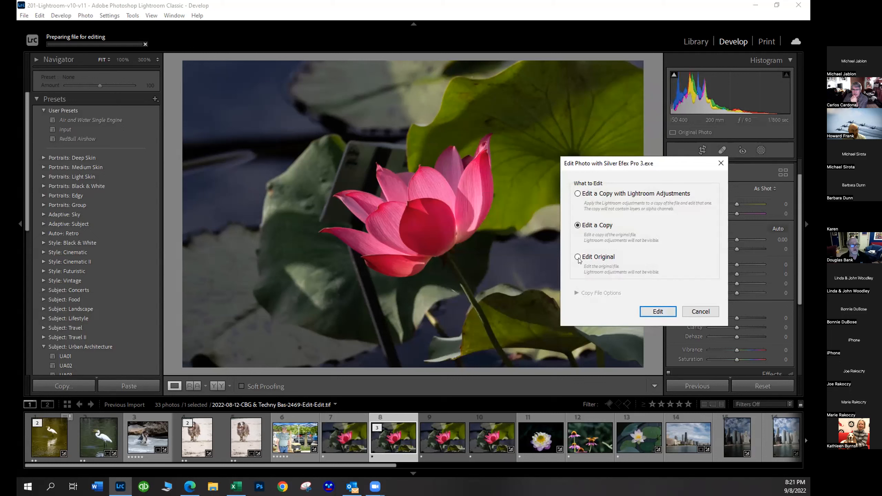
{"action": "left_click", "coordinate": [649, 312]}
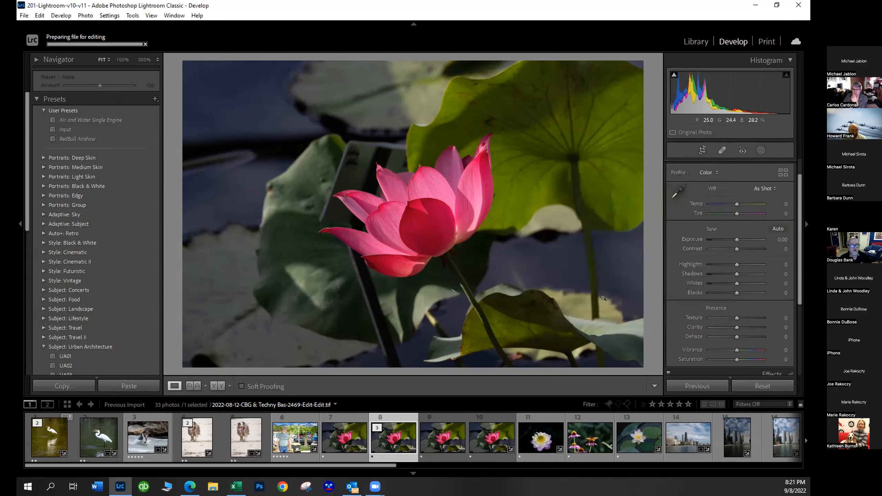